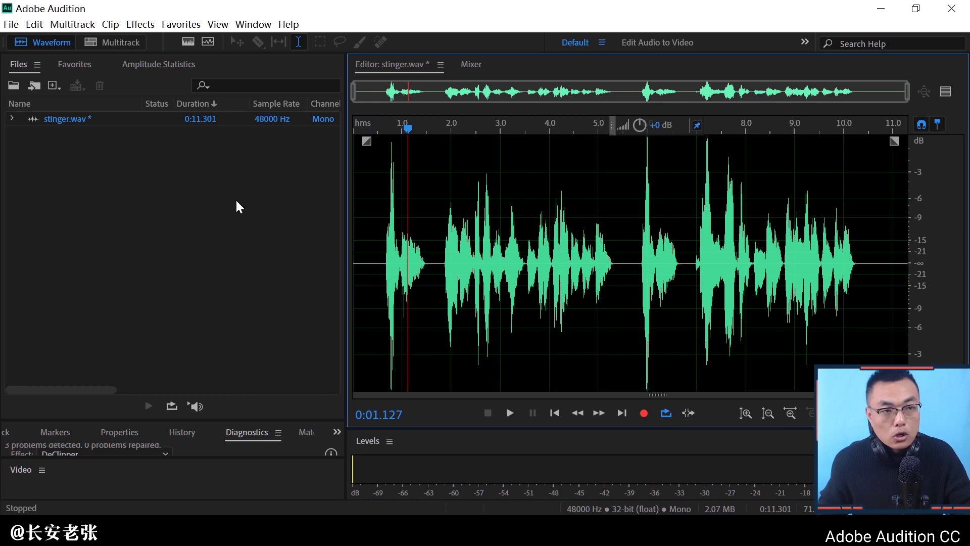
pyautogui.click(145, 26)
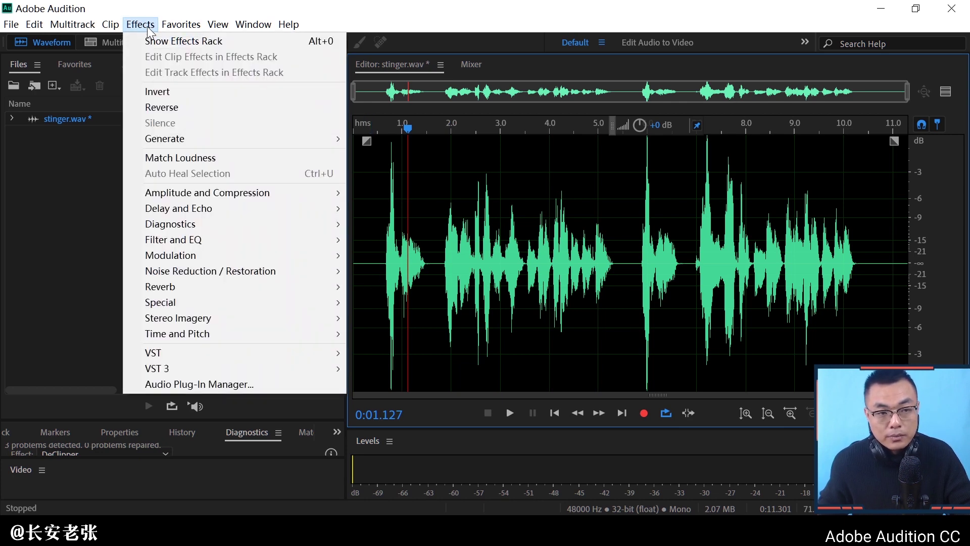
pyautogui.moveTo(206, 218)
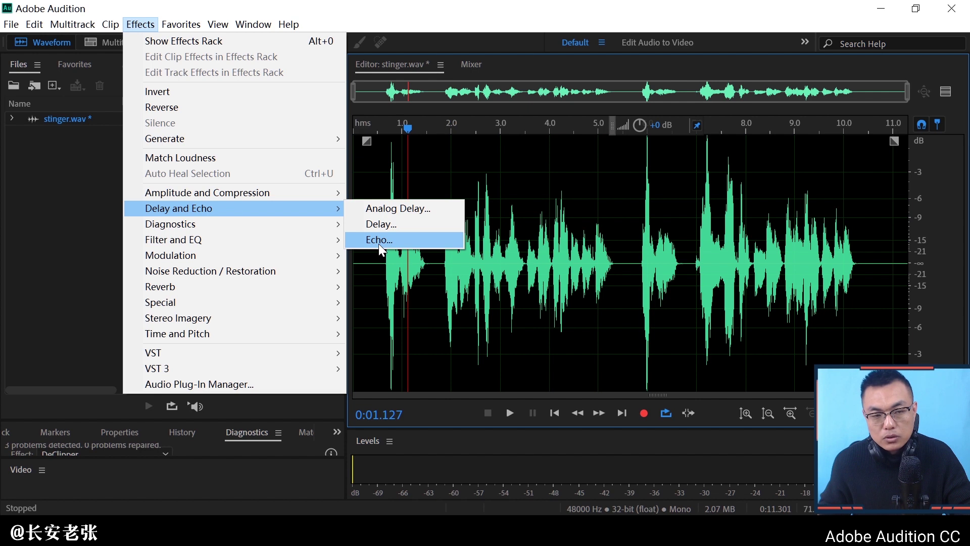
pyautogui.moveTo(227, 292)
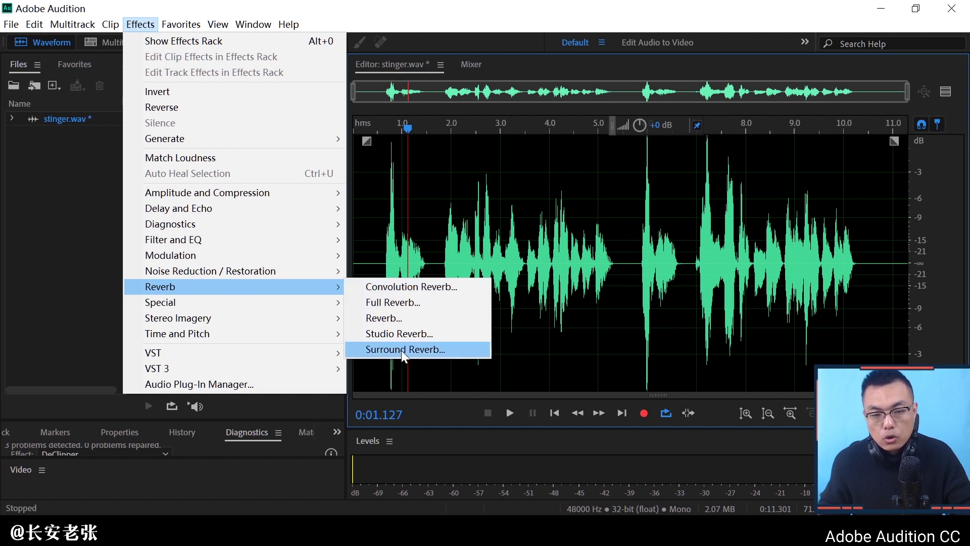
pyautogui.click(421, 255)
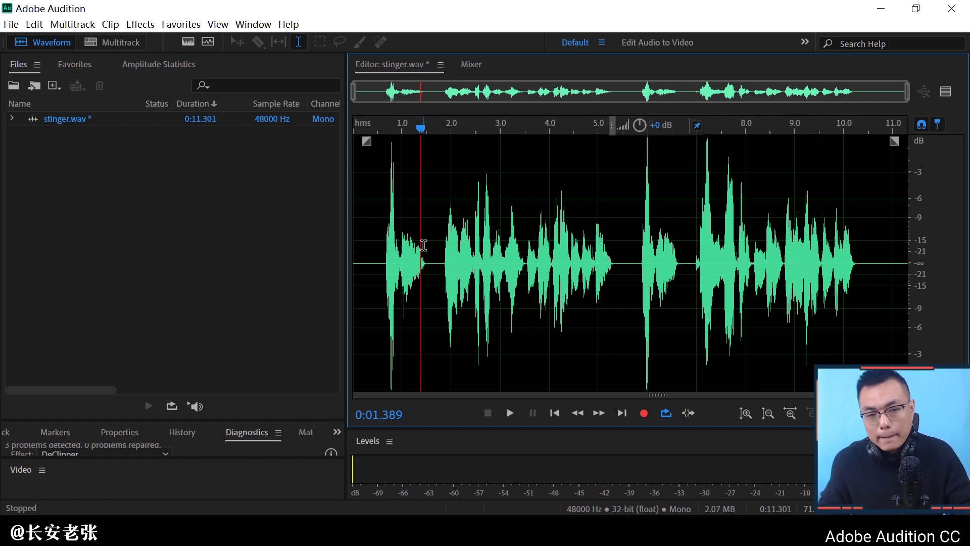
# Place the playhead at about 0.355 s, before the first sound in stinger.wav, and play the original recording.
pyautogui.click(381, 250)
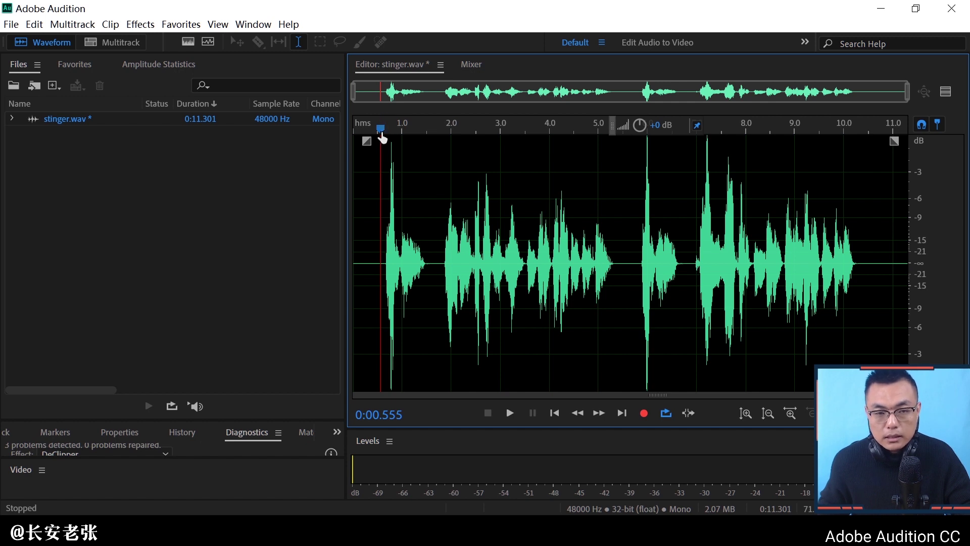
pyautogui.moveTo(382, 133); pyautogui.dragTo(371, 133)
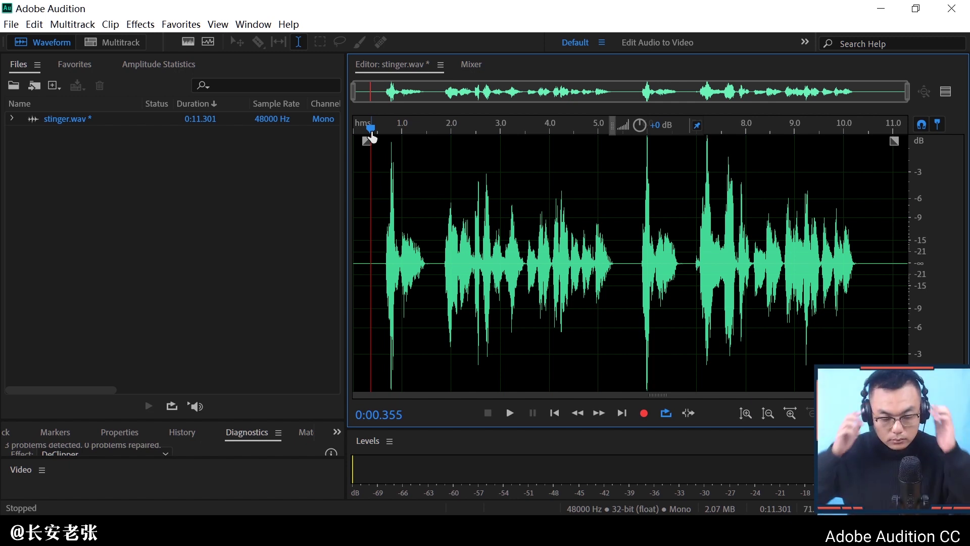
pyautogui.press('space')
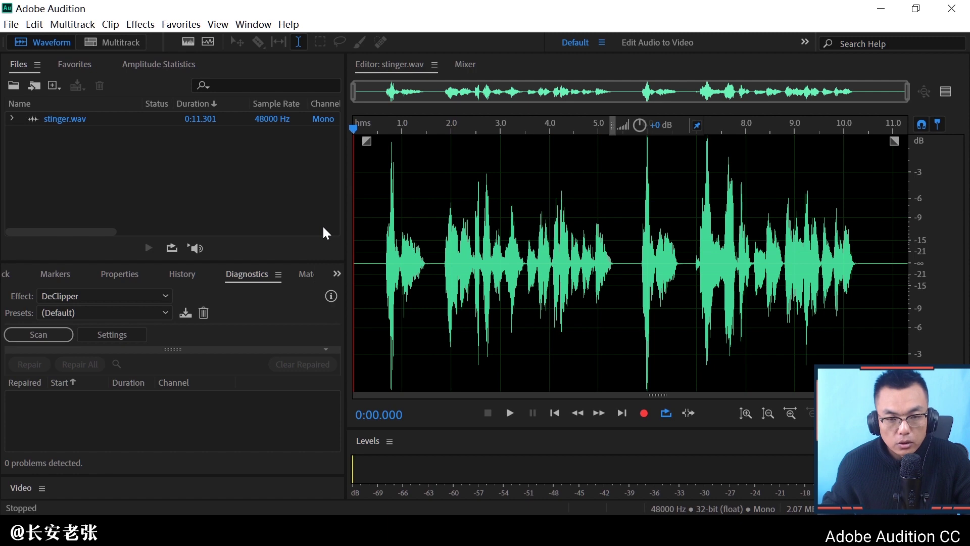
# Open the Delay effect for stinger.wav and choose the (Default) preset.
pyautogui.click(141, 25)
pyautogui.moveTo(197, 209)
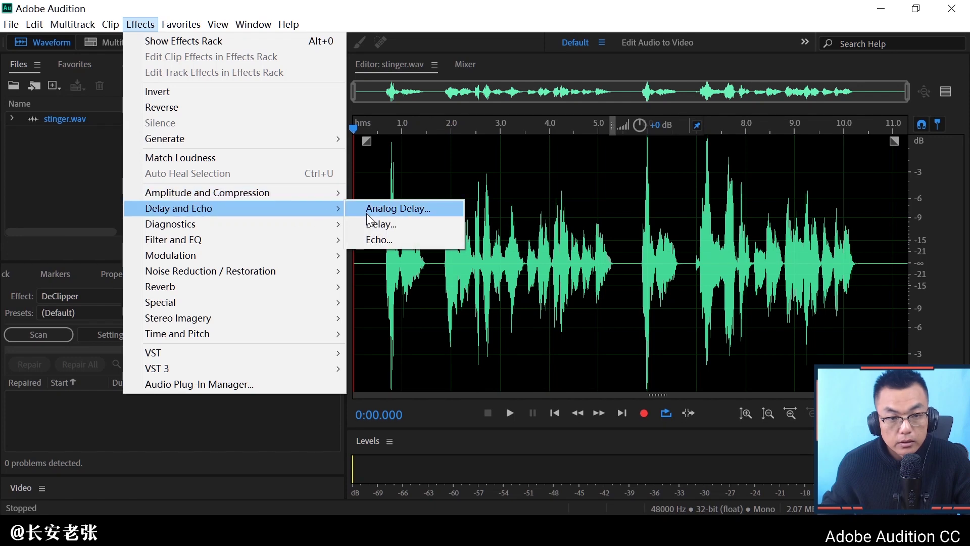
pyautogui.click(382, 225)
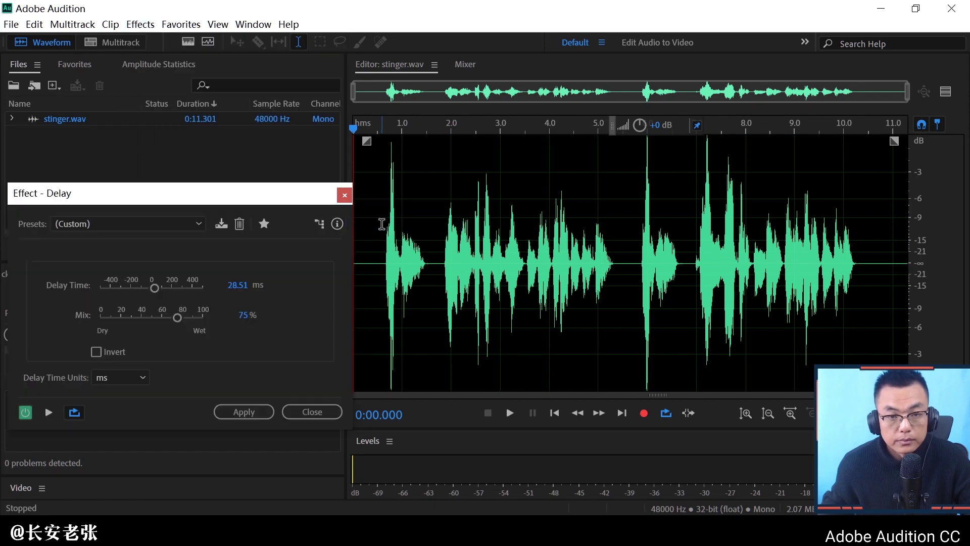
pyautogui.moveTo(270, 190); pyautogui.dragTo(545, 145)
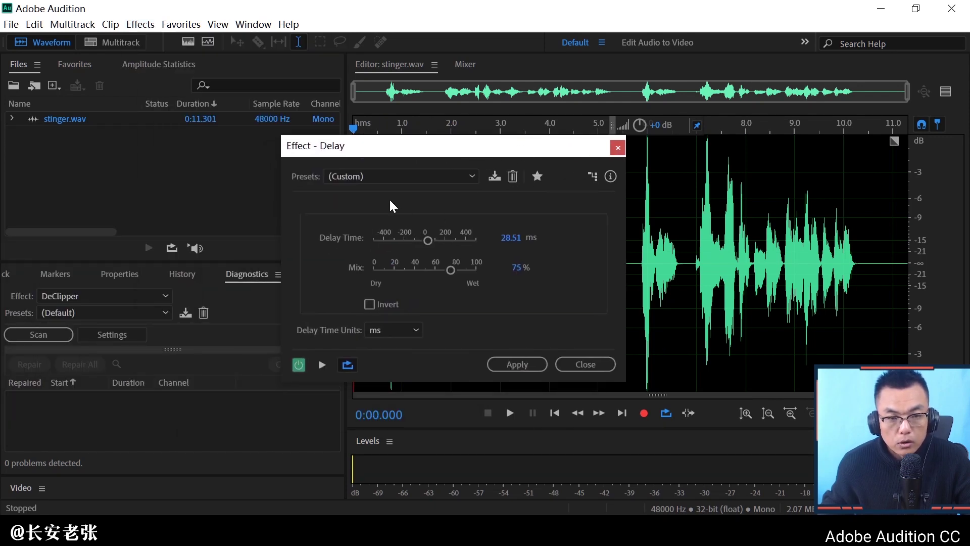
pyautogui.click(357, 177)
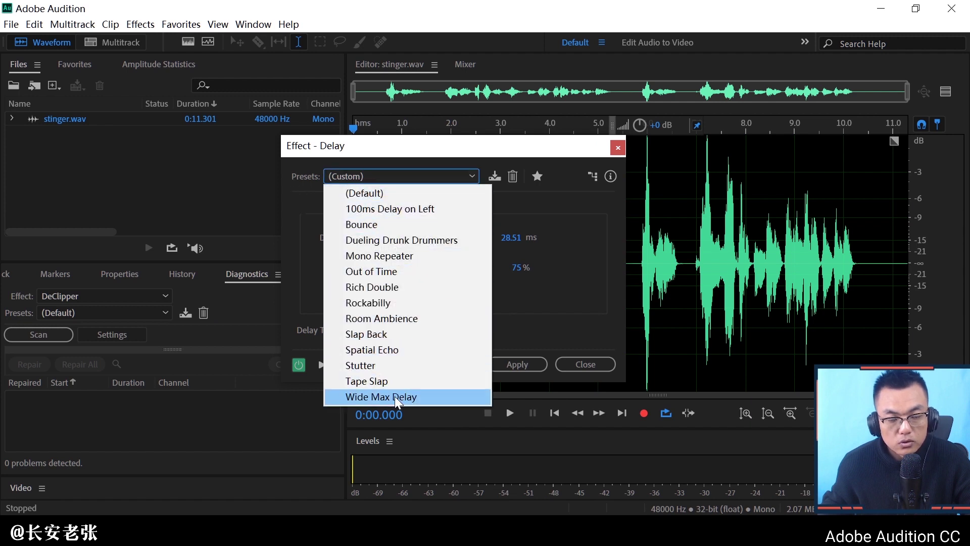
pyautogui.click(391, 200)
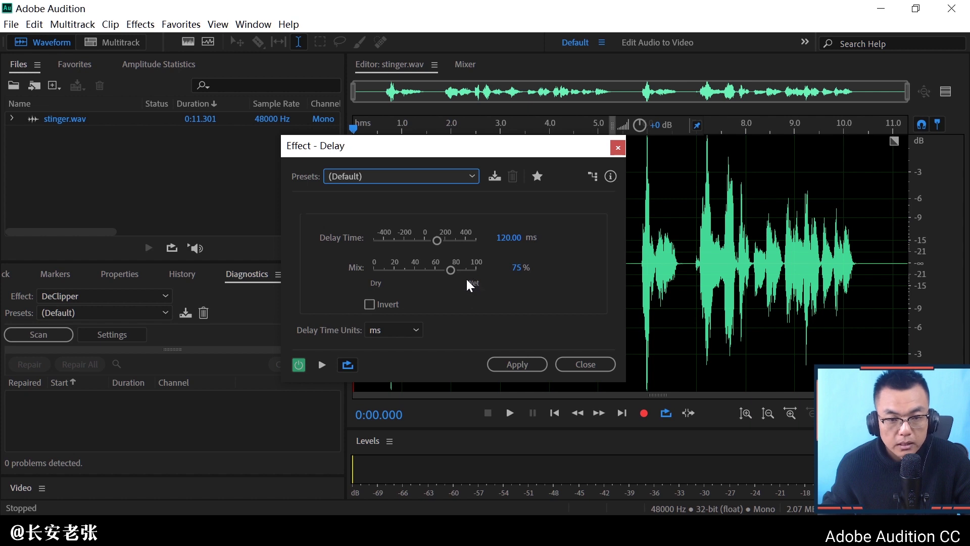
# Try the Delay mix at about 4% and 98%, and restore the (Default) preset before closing the effect.
pyautogui.moveTo(457, 274); pyautogui.dragTo(379, 277)
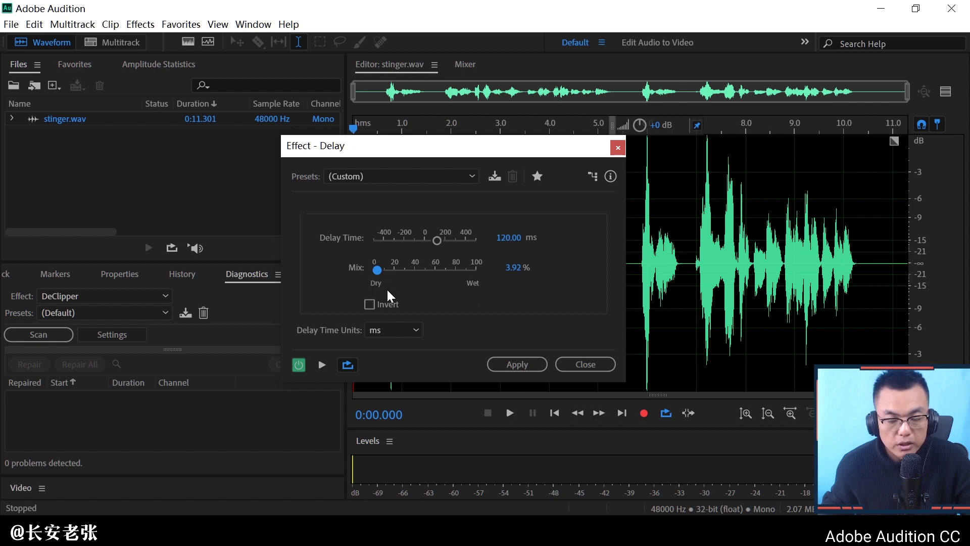
pyautogui.moveTo(377, 270); pyautogui.dragTo(475, 277)
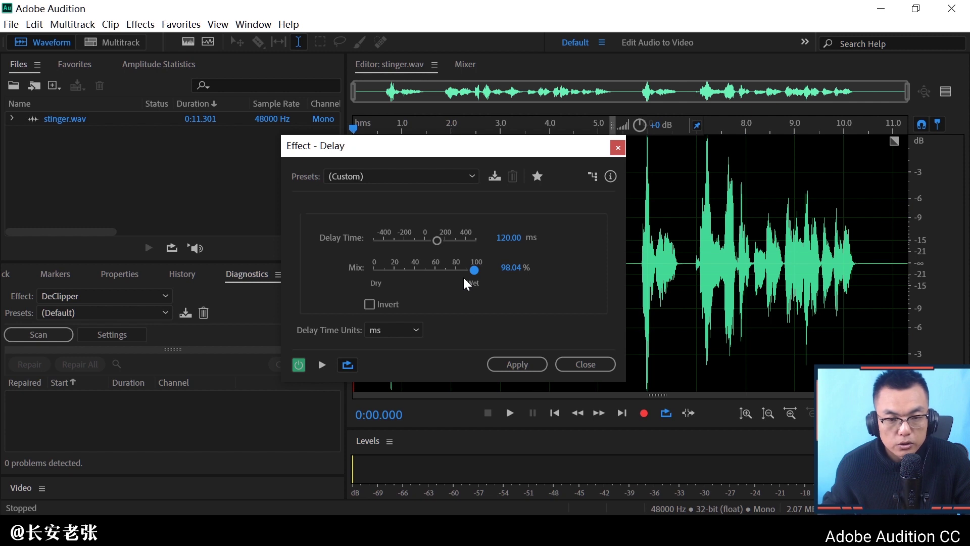
pyautogui.click(426, 179)
pyautogui.click(413, 196)
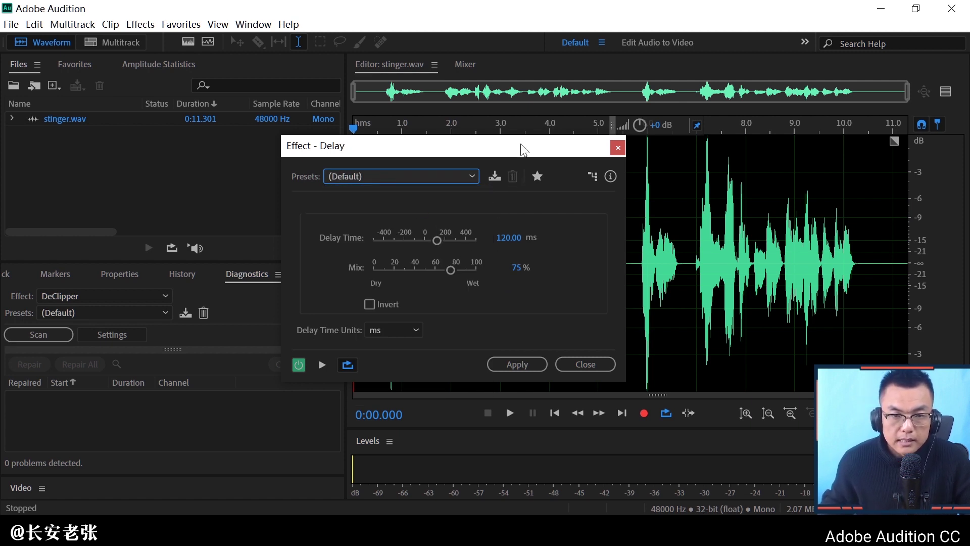
pyautogui.moveTo(526, 143); pyautogui.dragTo(251, 172)
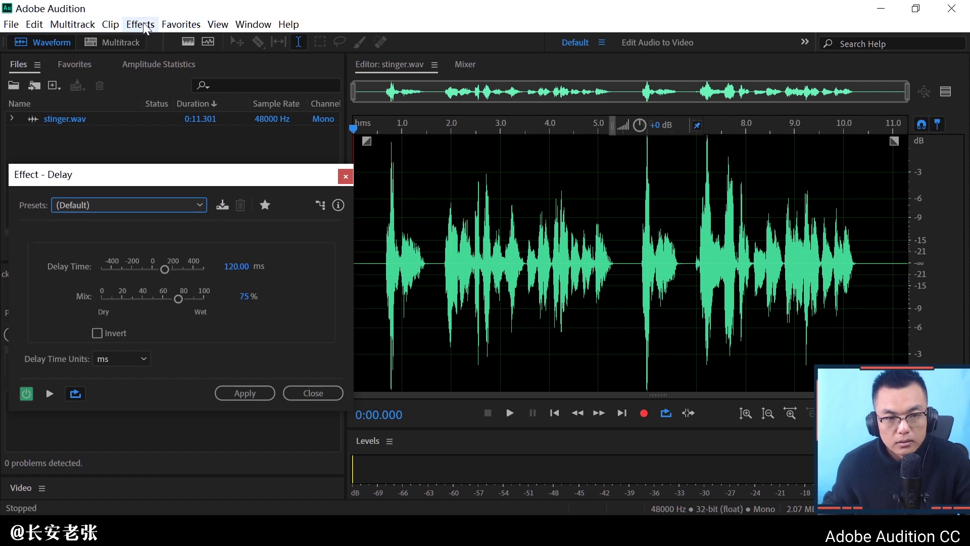
pyautogui.click(305, 393)
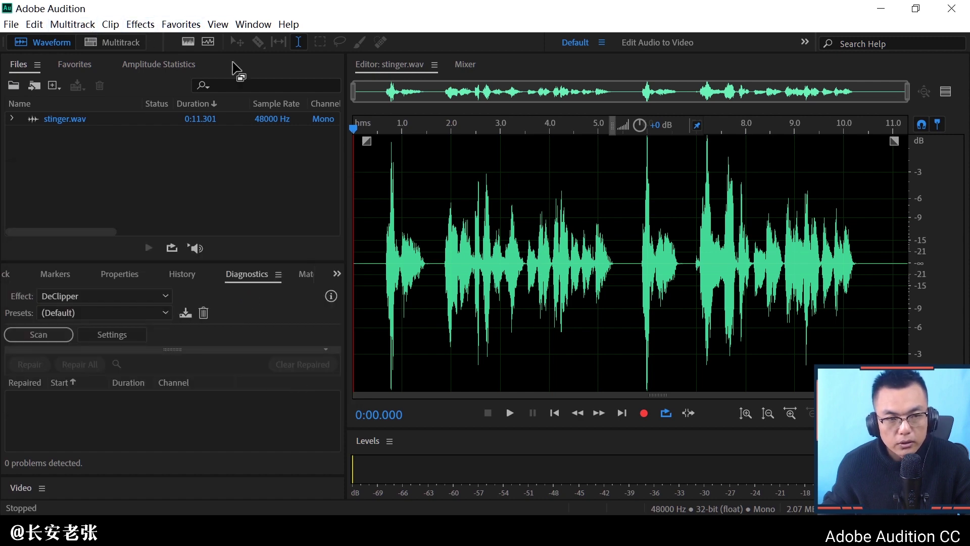
# Reopen the Delay effect for stinger.wav and keep its dialog clear of most of the waveform.
pyautogui.click(145, 25)
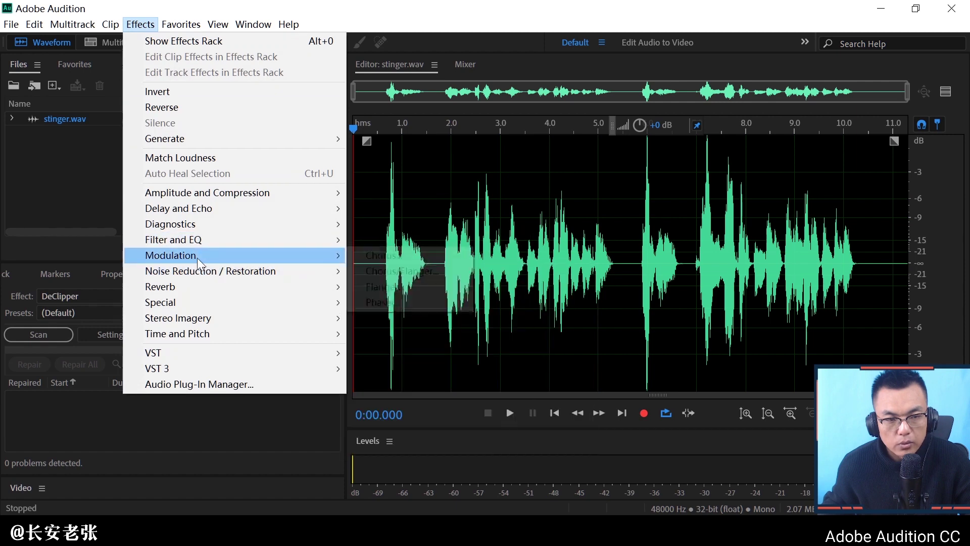
pyautogui.moveTo(213, 226)
pyautogui.moveTo(210, 257)
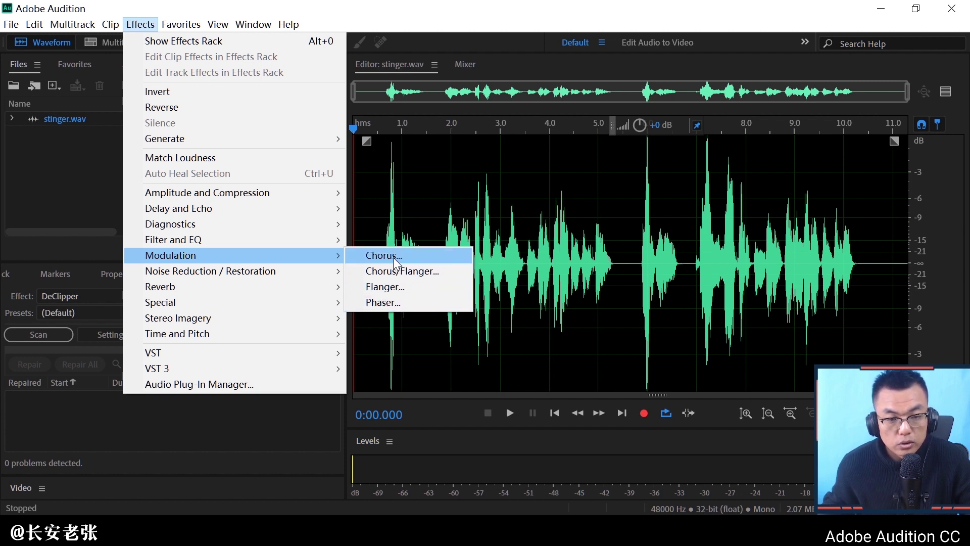
pyautogui.moveTo(295, 215)
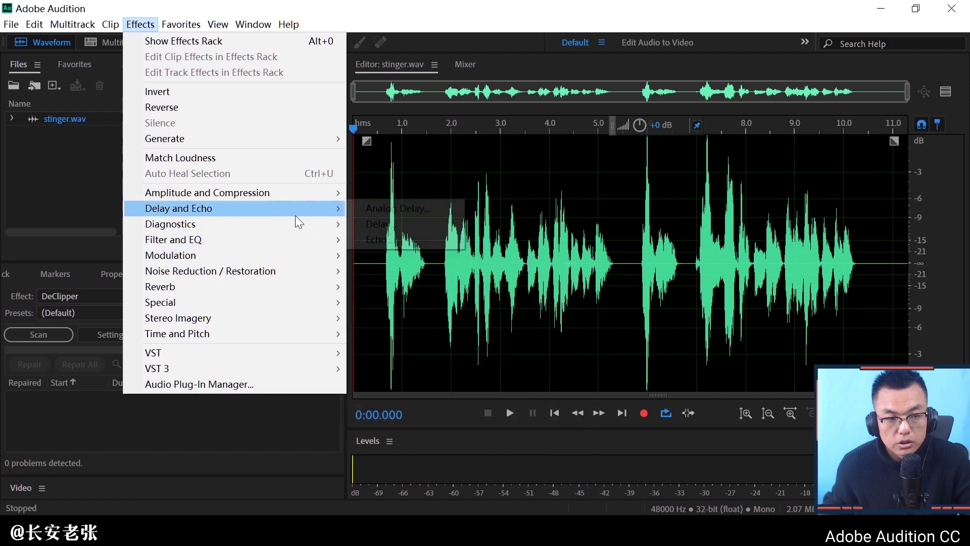
pyautogui.click(372, 223)
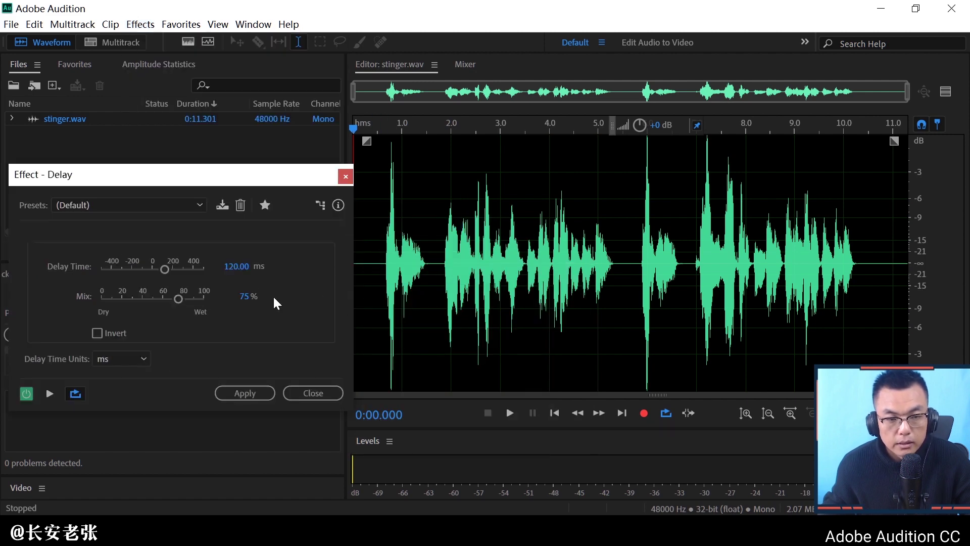
pyautogui.moveTo(225, 183)
pyautogui.mouseDown()
pyautogui.moveTo(322, 192)
pyautogui.moveTo(277, 207)
pyautogui.moveTo(236, 205)
pyautogui.moveTo(229, 189)
pyautogui.mouseUp()
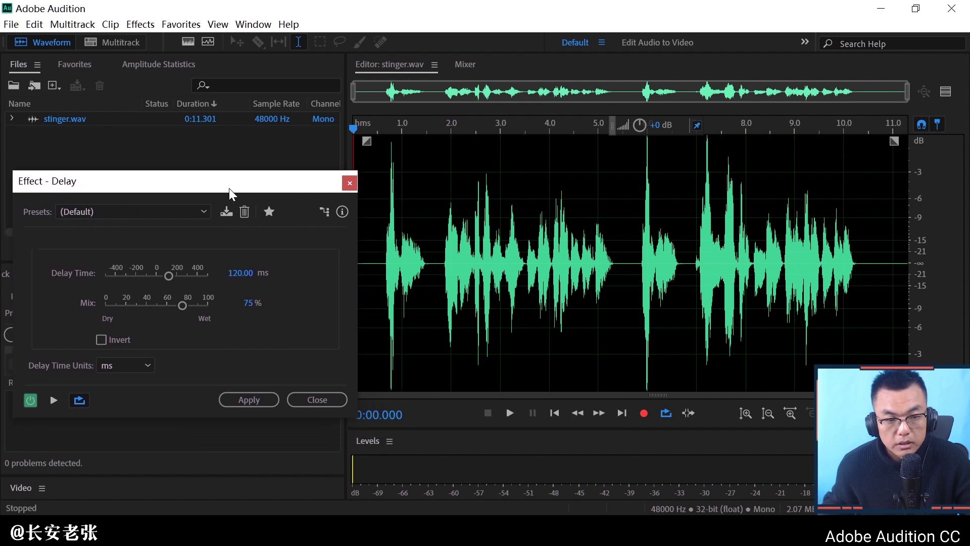
# Set the delay time to 4 ms and preview the result.
pyautogui.click(237, 272)
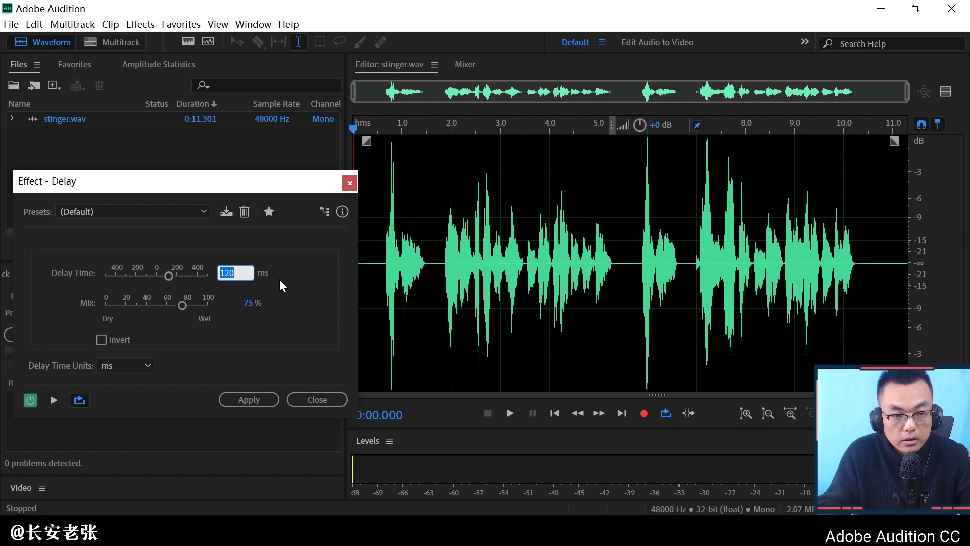
pyautogui.write('4')
pyautogui.press('Return')
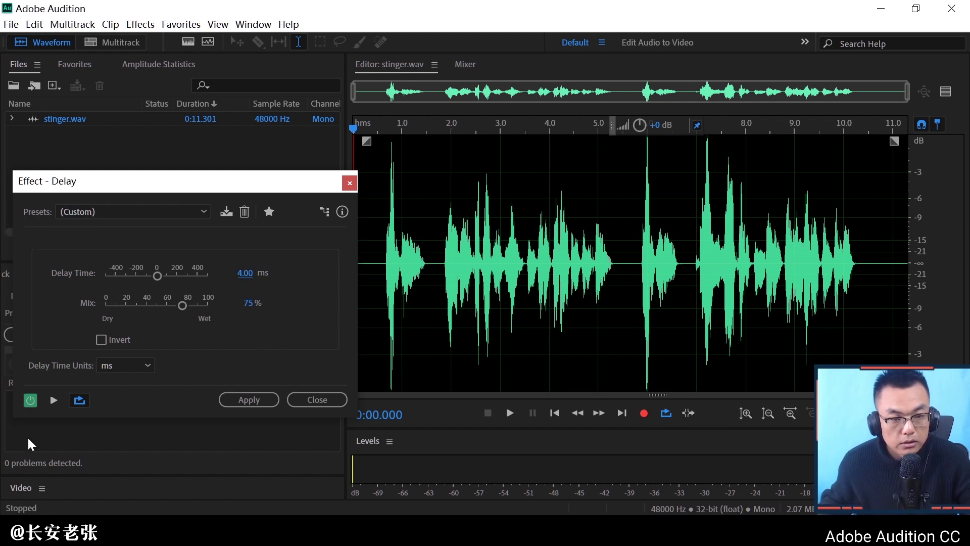
pyautogui.click(52, 405)
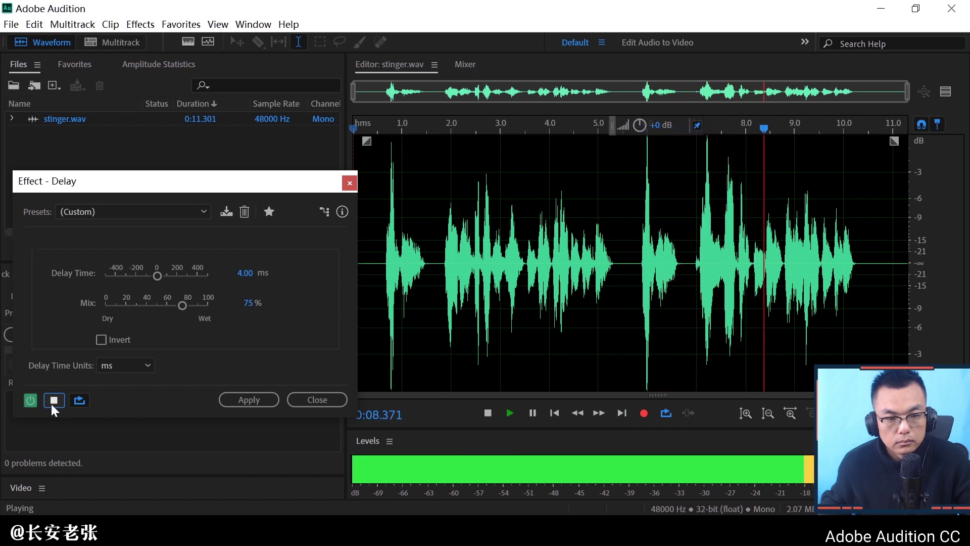
pyautogui.click(52, 401)
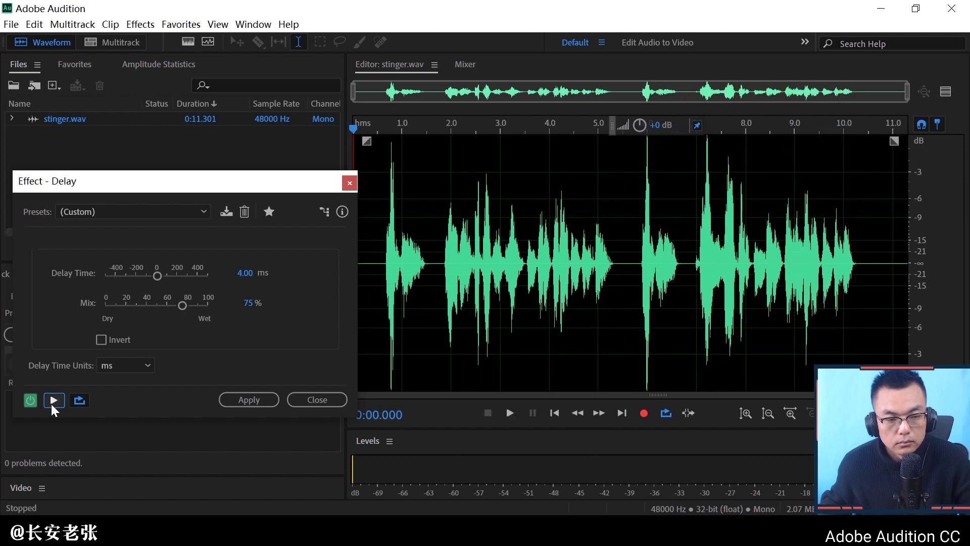
# Set the delay time to 29 ms and preview the result.
pyautogui.click(246, 273)
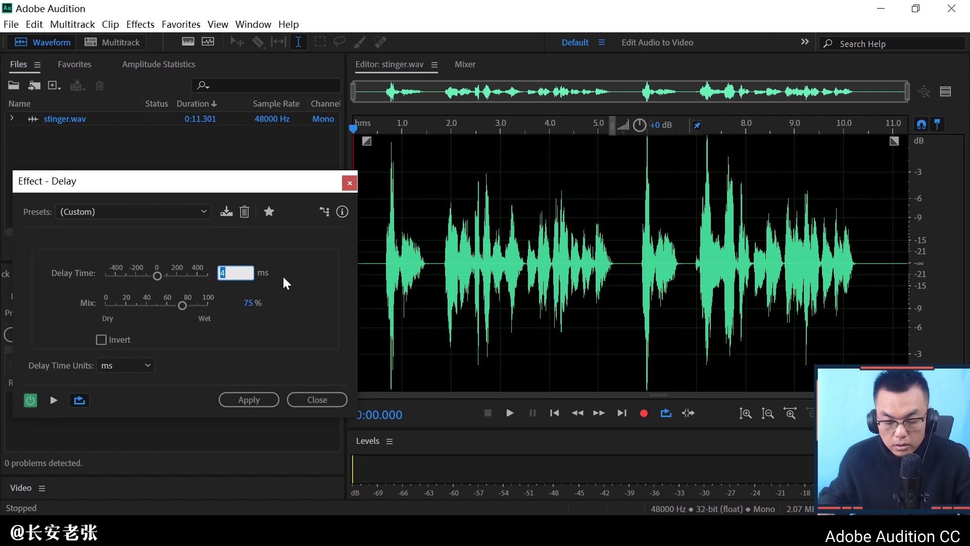
pyautogui.write('29')
pyautogui.press('Return')
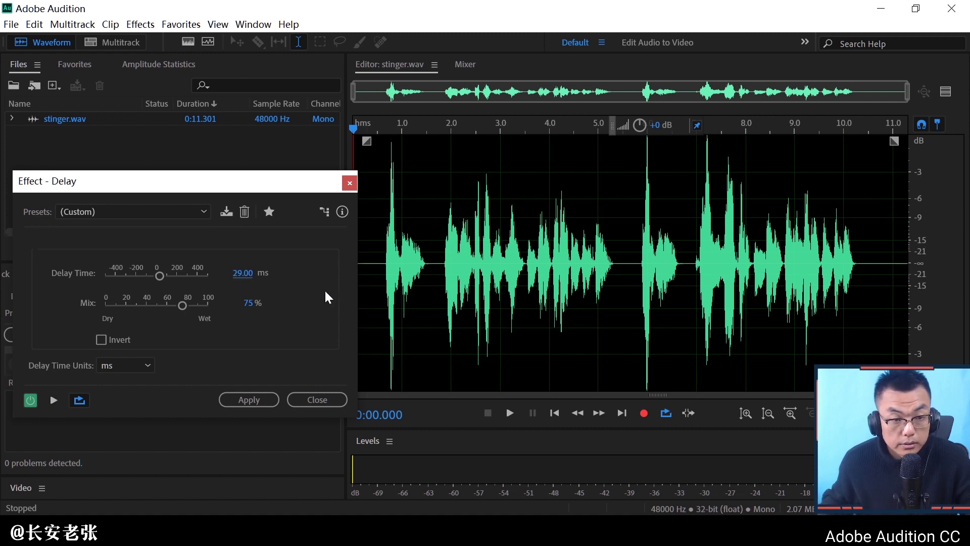
pyautogui.click(53, 401)
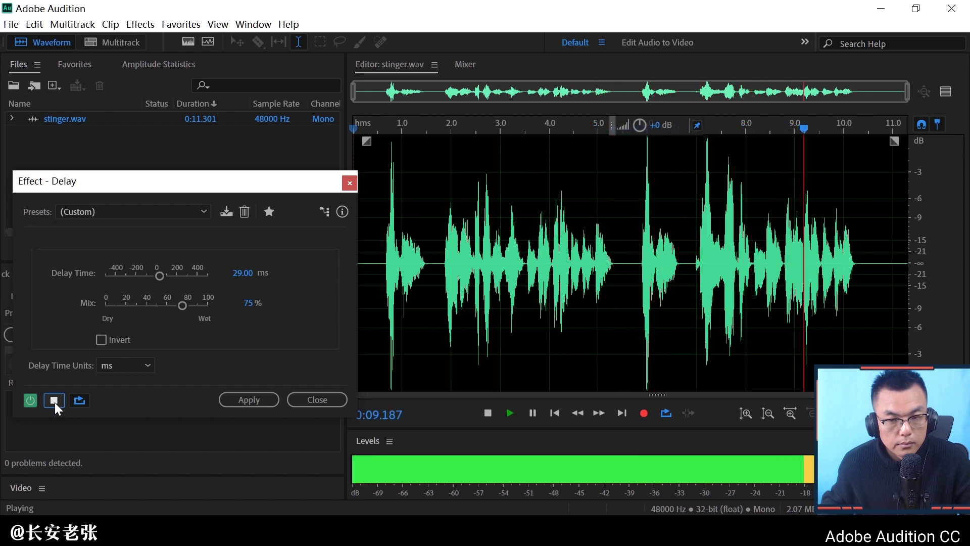
pyautogui.click(54, 401)
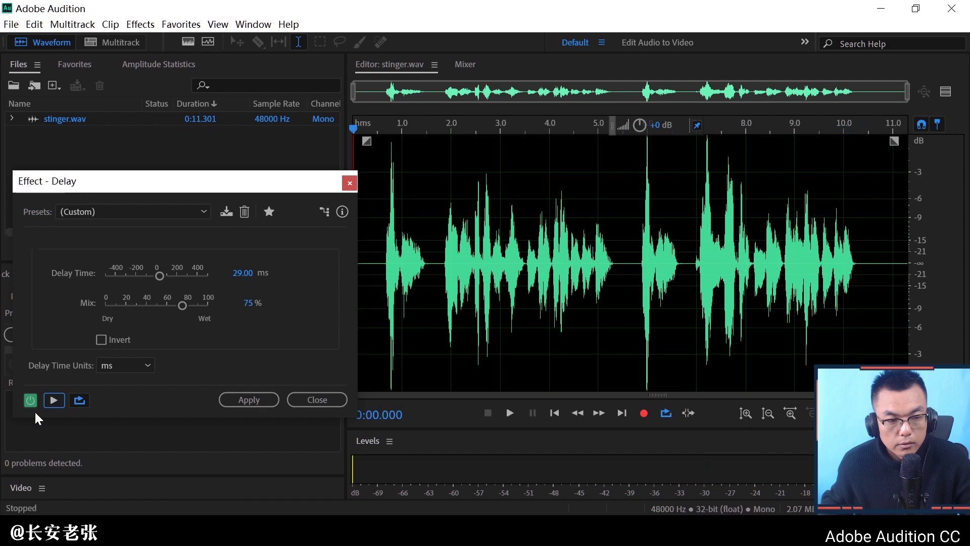
# Play the audio with the Delay effect bypassed for comparison, and re-enable the effect.
pyautogui.click(54, 400)
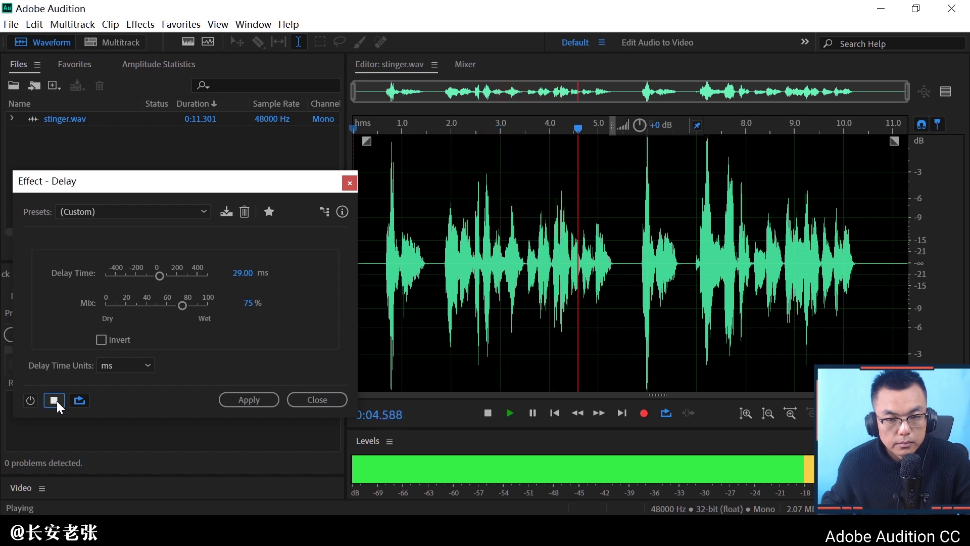
pyautogui.click(55, 400)
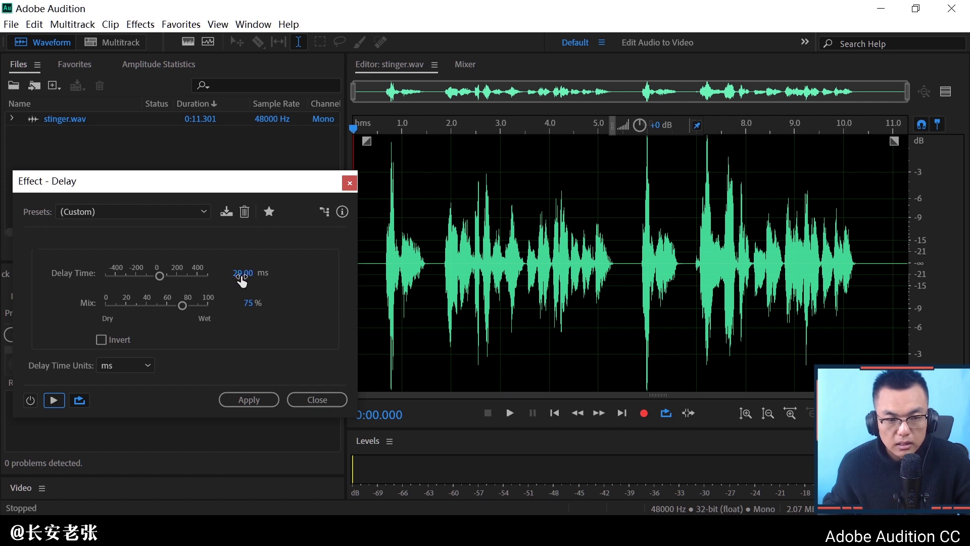
pyautogui.moveTo(240, 280); pyautogui.dragTo(241, 276)
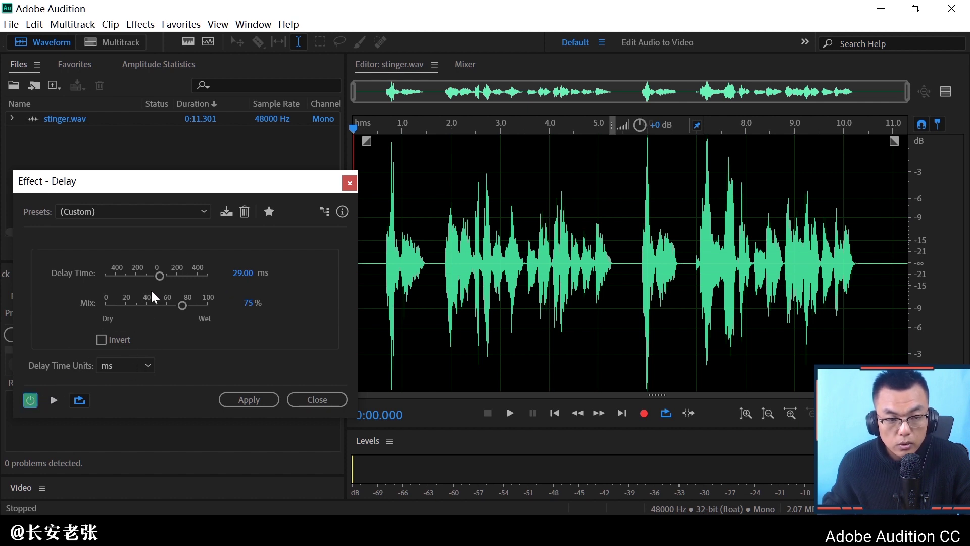
# Preview the Delay effect while changing the delay time to 147.06 ms and back down to 117.65 ms.
pyautogui.click(53, 400)
pyautogui.moveTo(160, 279); pyautogui.dragTo(172, 272)
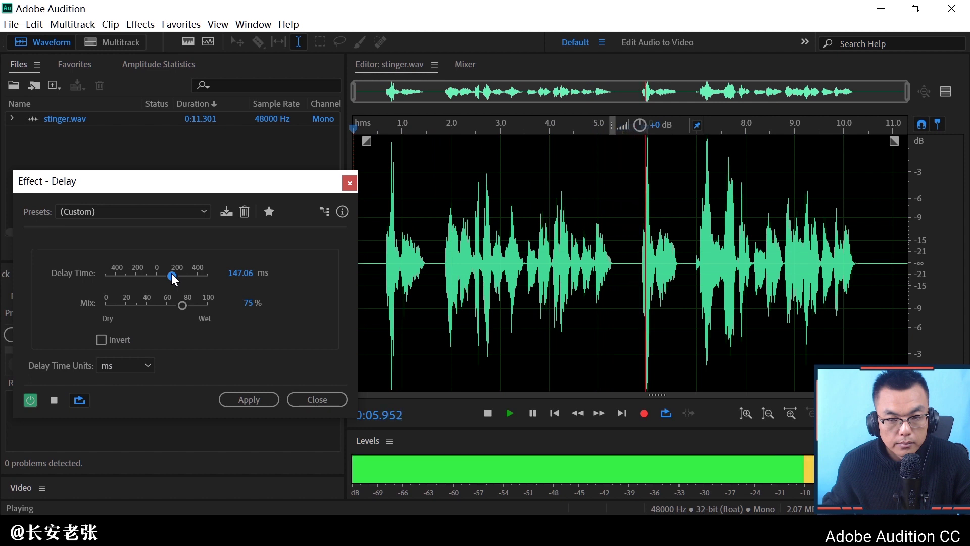
pyautogui.moveTo(171, 274); pyautogui.dragTo(169, 275)
# Set the delay time to 50 ms, listen to the result, and stop the preview.
pyautogui.click(234, 272)
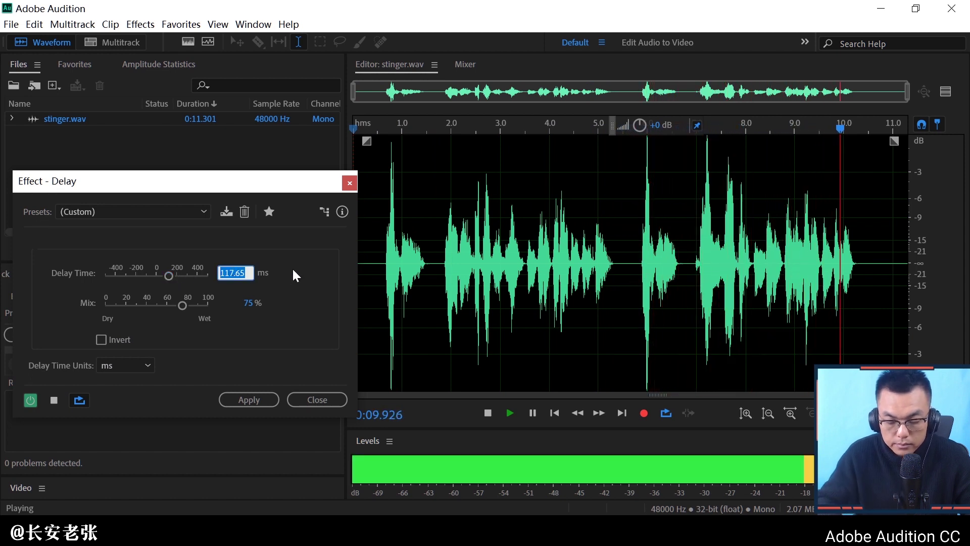
pyautogui.write('50')
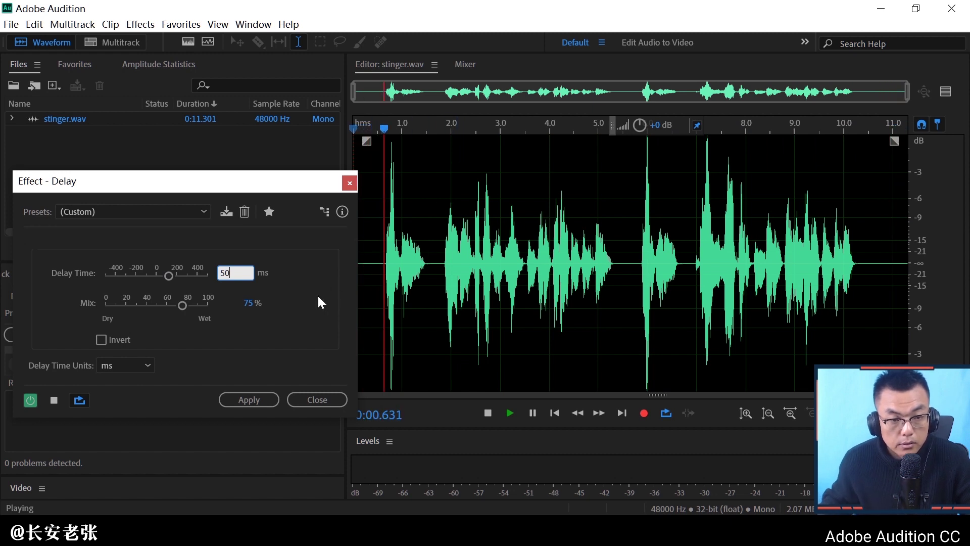
pyautogui.press('Return')
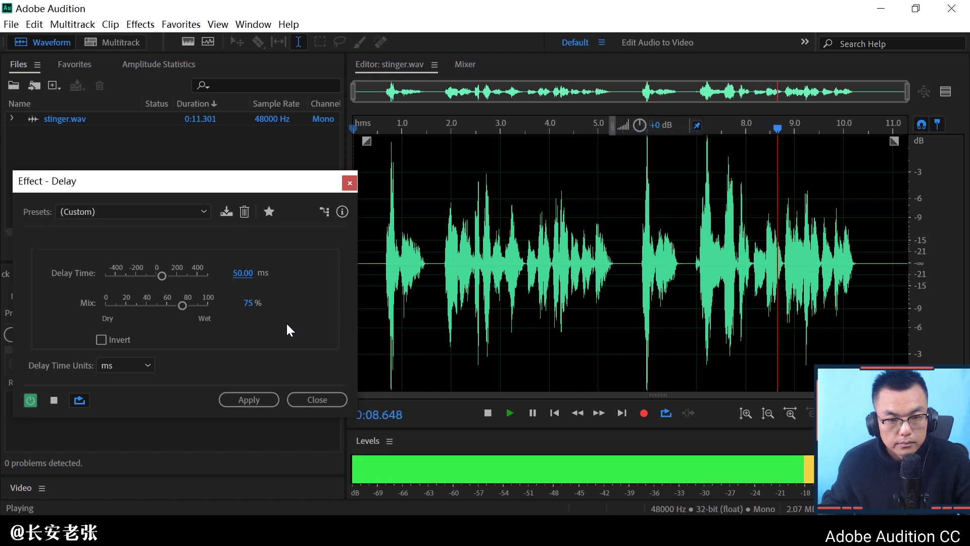
pyautogui.click(60, 399)
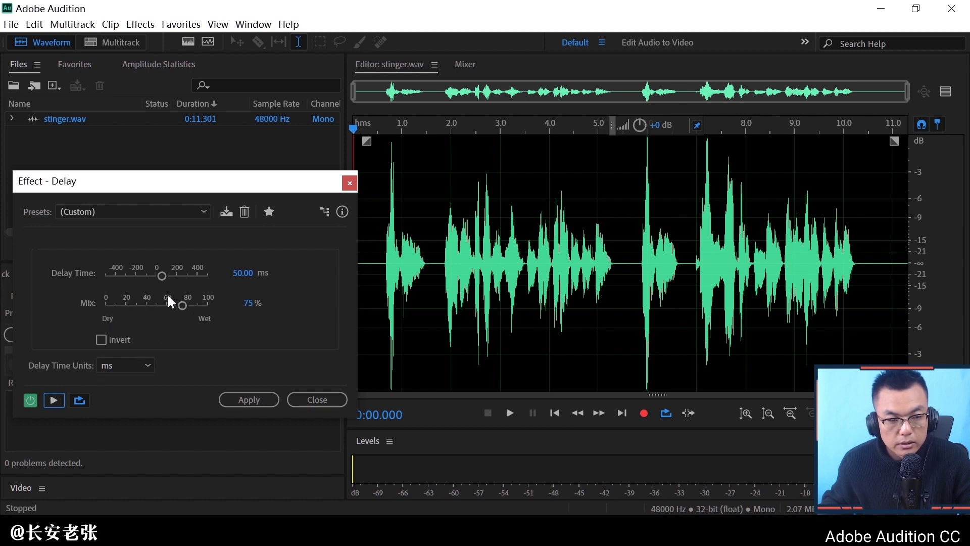
# Preview the effect while raising the wet/dry mix to 78.92%, and stop playback.
pyautogui.click(53, 400)
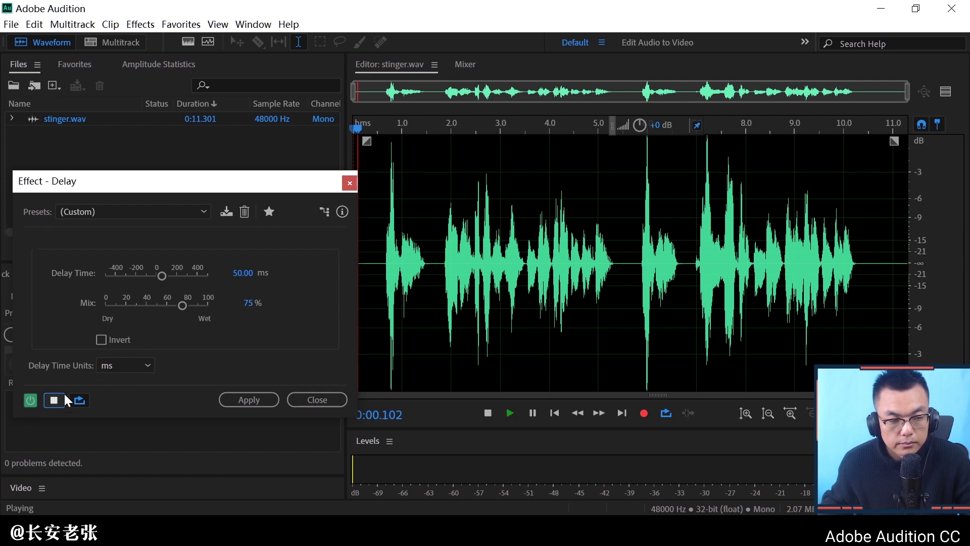
pyautogui.moveTo(180, 305)
pyautogui.mouseDown()
pyautogui.moveTo(101, 308)
pyautogui.moveTo(211, 317)
pyautogui.moveTo(188, 318)
pyautogui.mouseUp()
pyautogui.click(63, 396)
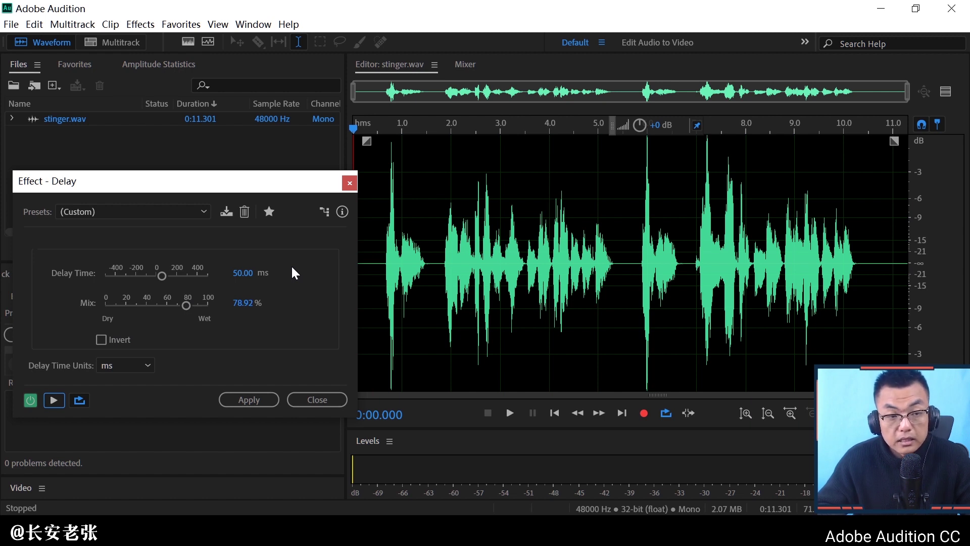
# Examine the available Delay presets without choosing one, and close the effect without applying it.
pyautogui.click(189, 219)
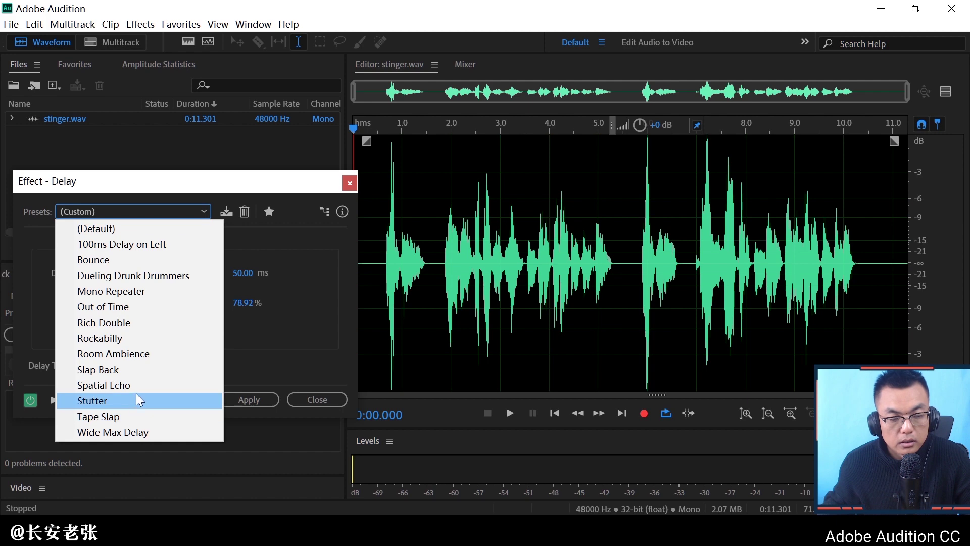
pyautogui.click(216, 186)
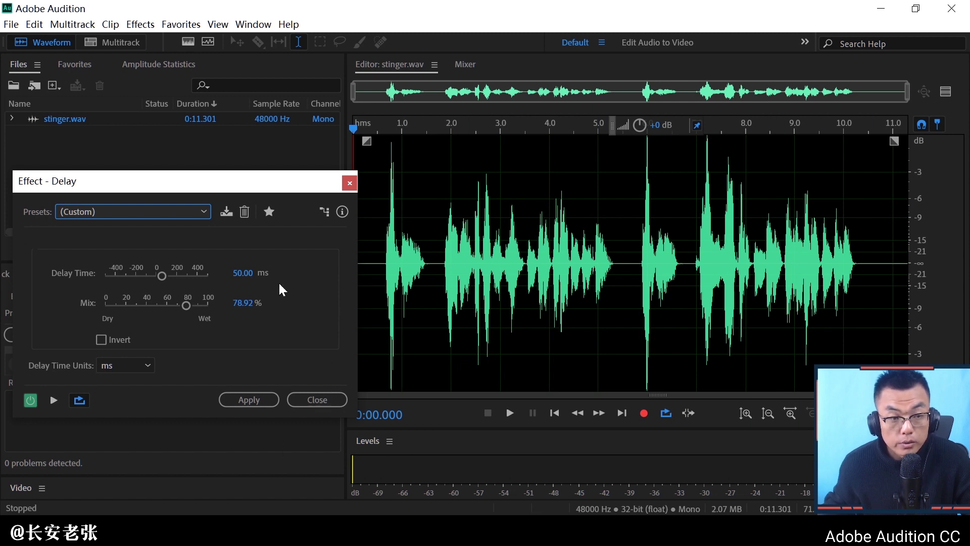
pyautogui.moveTo(207, 188); pyautogui.dragTo(220, 175)
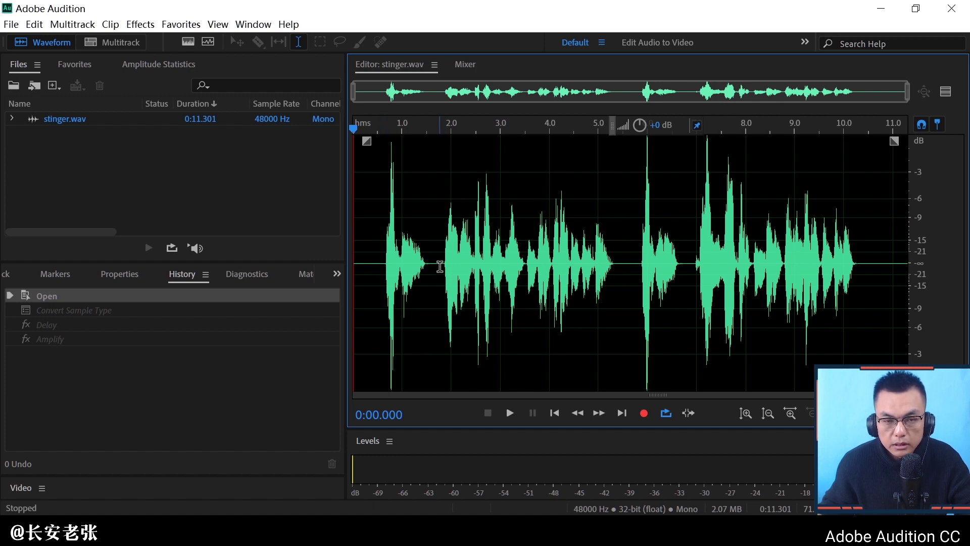
# Convert the sample type of the entire stinger.wav recording to Stereo, with sample rate and bit depth set to Same as Source.
pyautogui.rightClick(431, 262)
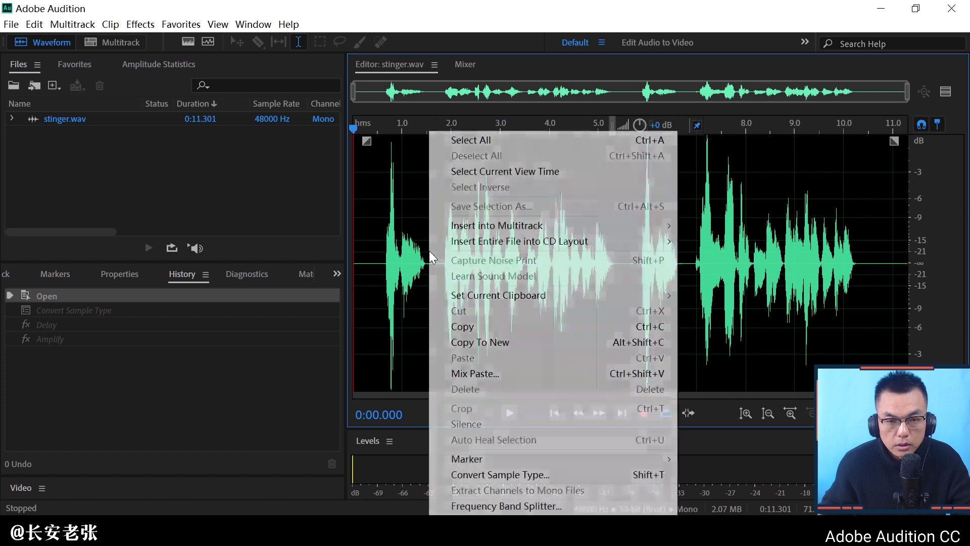
pyautogui.click(474, 147)
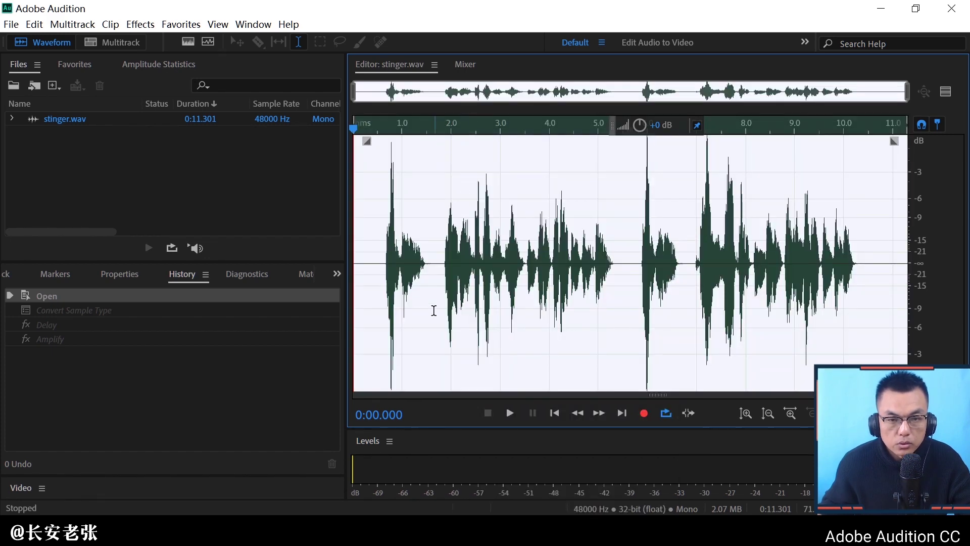
pyautogui.rightClick(433, 309)
pyautogui.moveTo(451, 465)
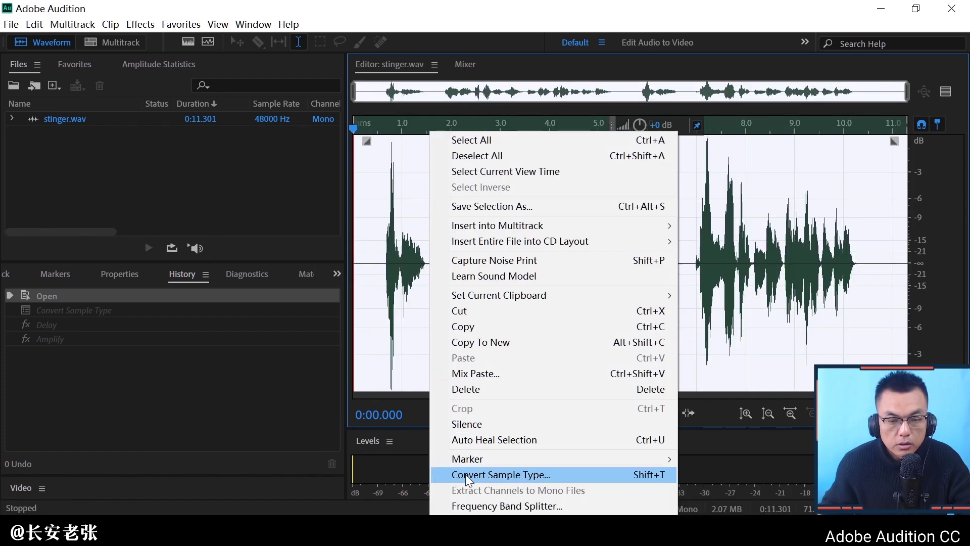
pyautogui.click(526, 477)
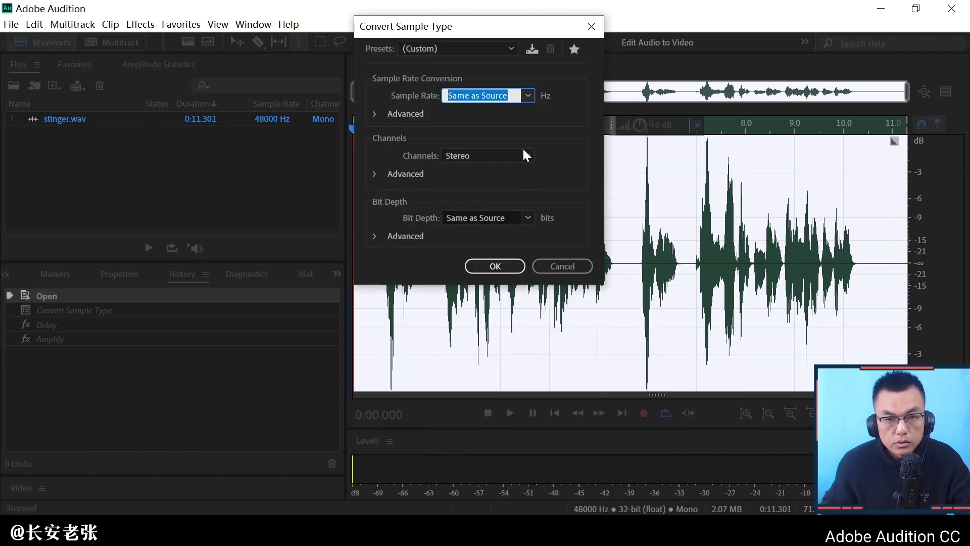
pyautogui.moveTo(471, 83); pyautogui.dragTo(468, 87)
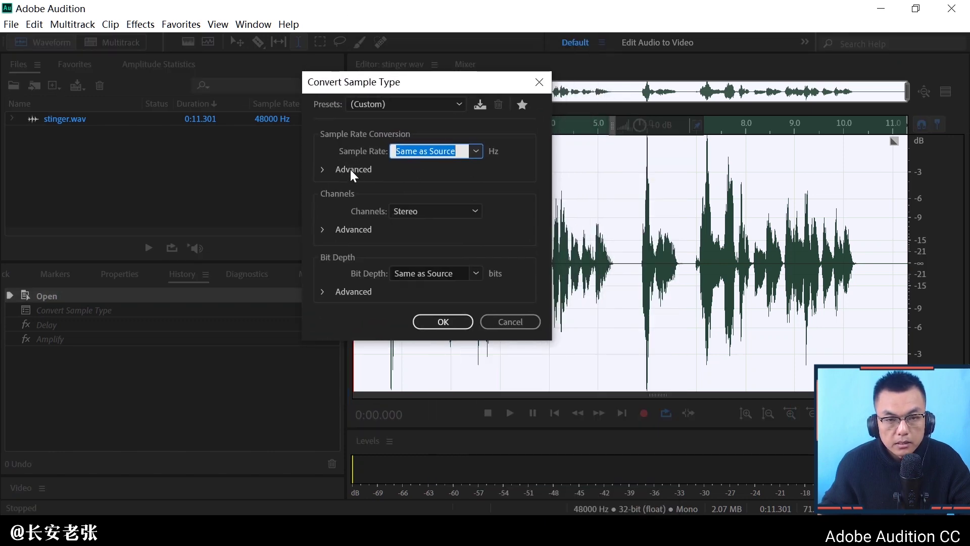
pyautogui.click(452, 217)
pyautogui.click(441, 240)
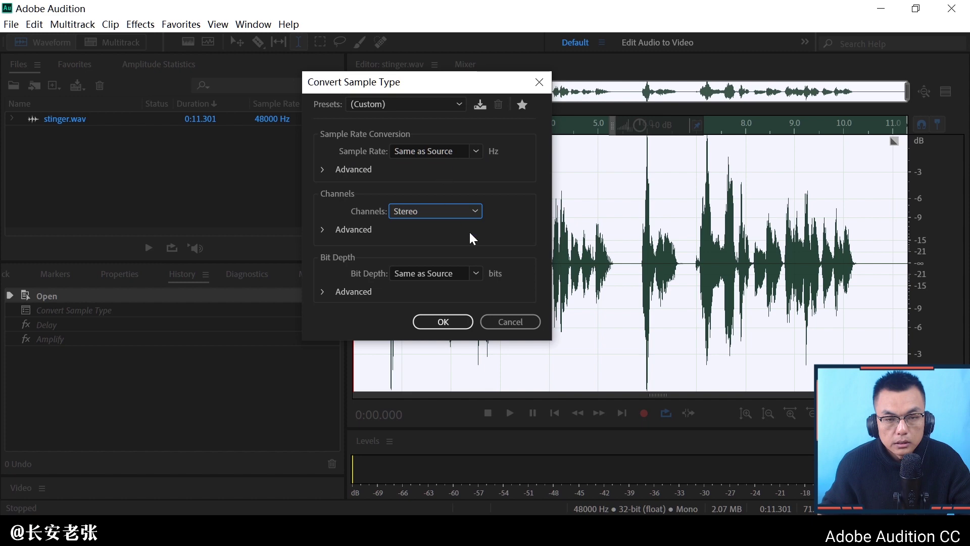
pyautogui.click(445, 326)
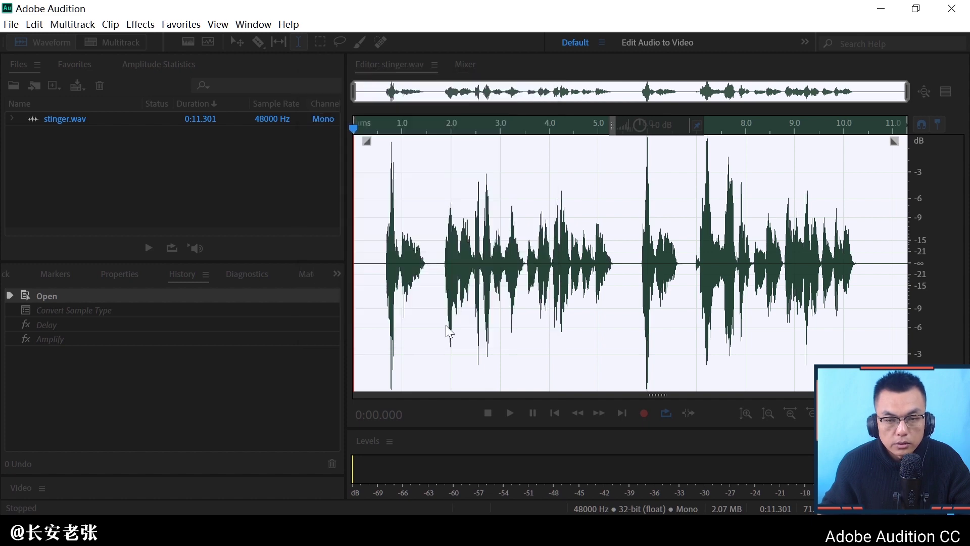
# Place the playhead just before the first spoken sound and listen to the converted stereo recording.
pyautogui.click(382, 183)
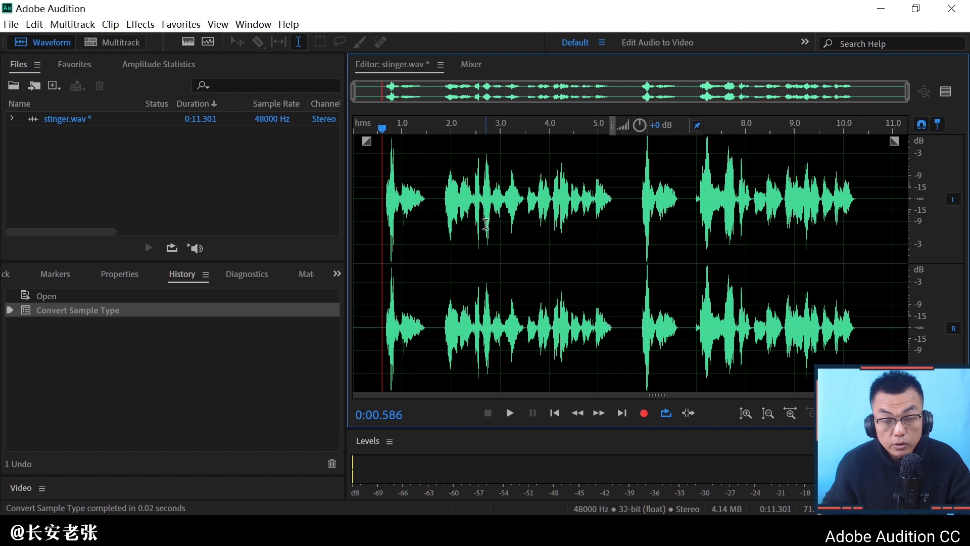
pyautogui.press('space')
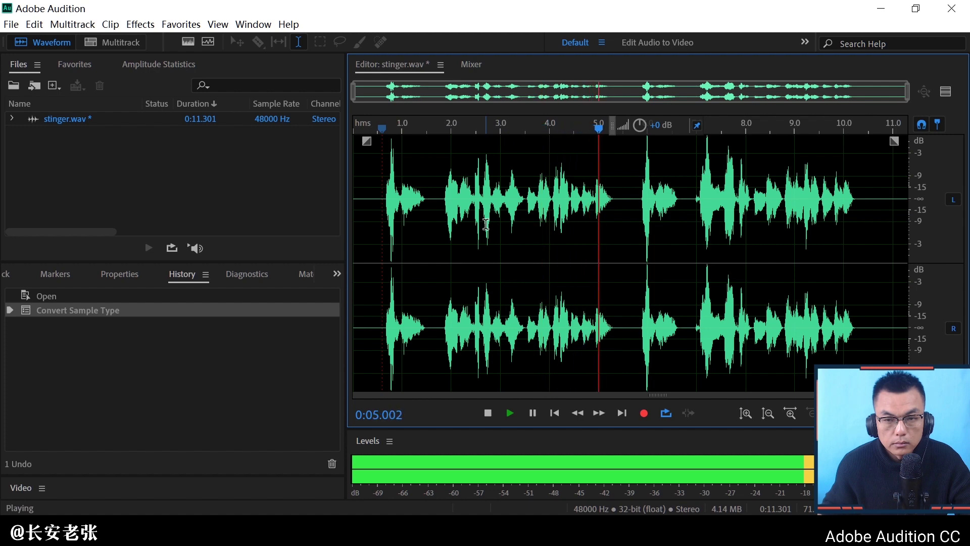
pyautogui.press('space')
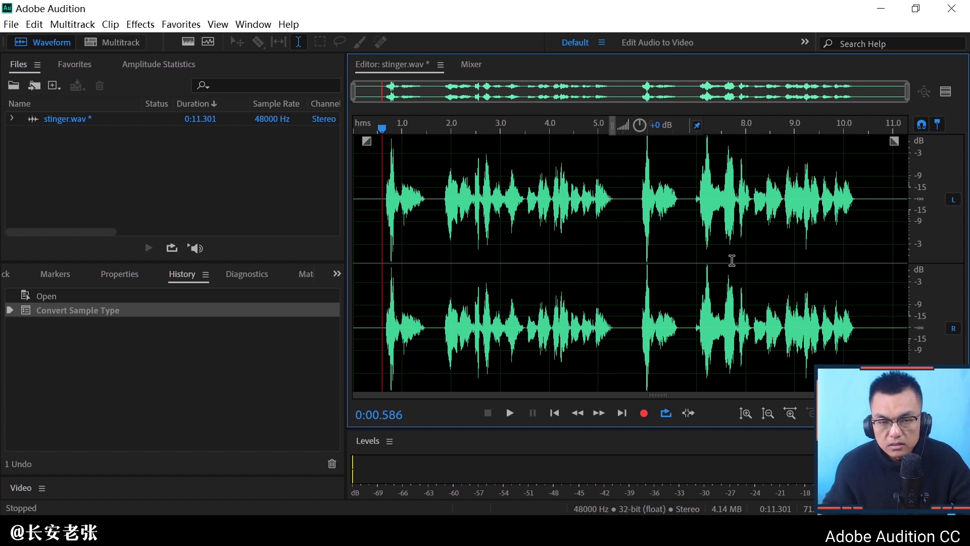
# Disable the left channel and listen to the right channel alone.
pyautogui.click(953, 201)
pyautogui.press('space')
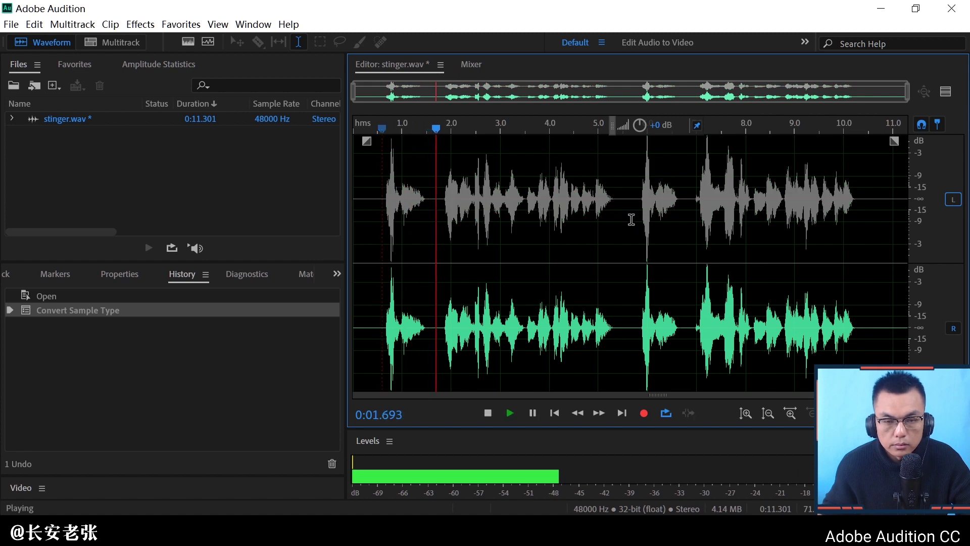
pyautogui.press('space')
# Listen to the left channel alone with the right channel disabled, and re-enable both channels.
pyautogui.click(953, 329)
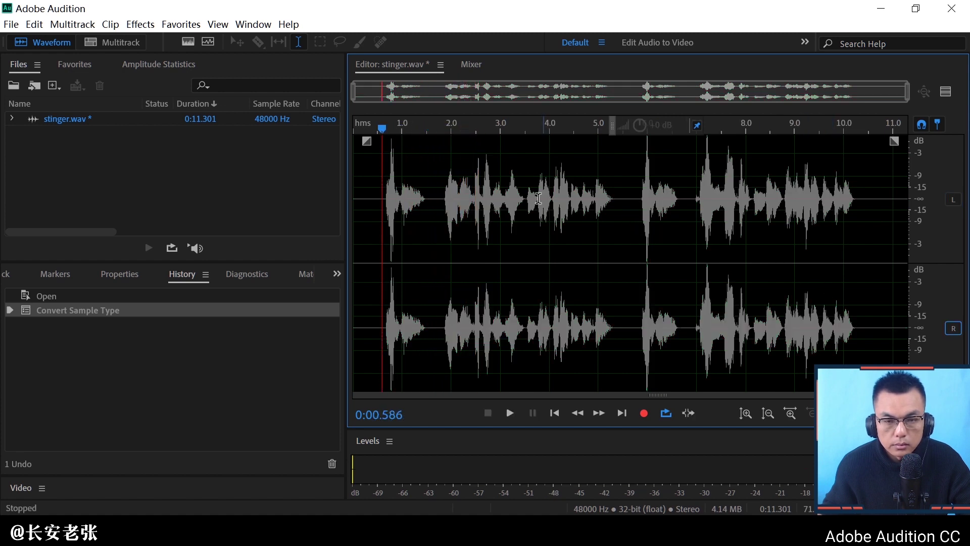
pyautogui.click(953, 200)
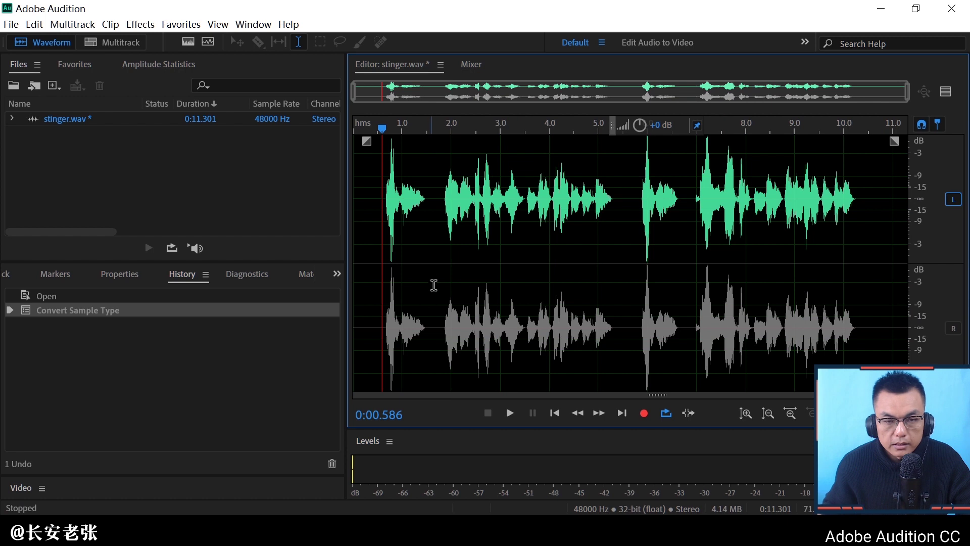
pyautogui.press('space')
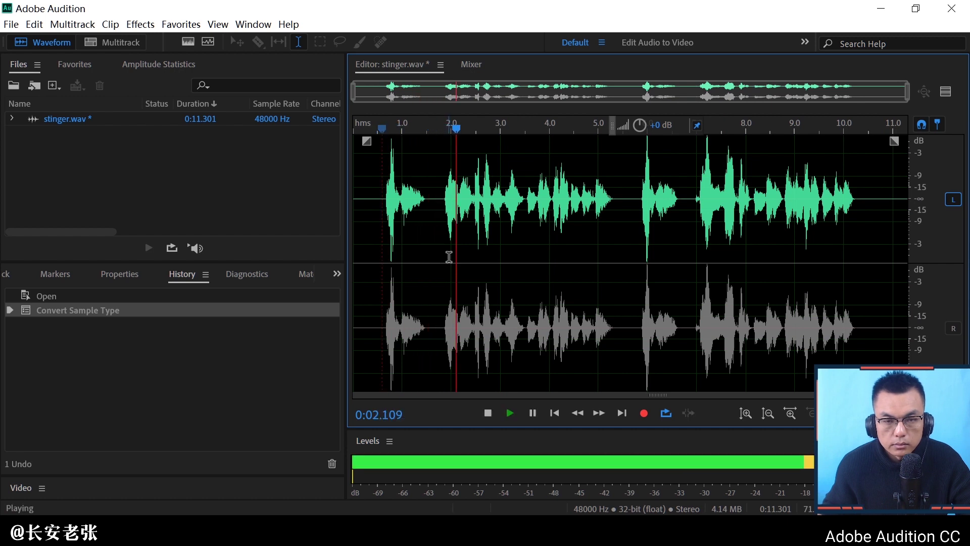
pyautogui.press('space')
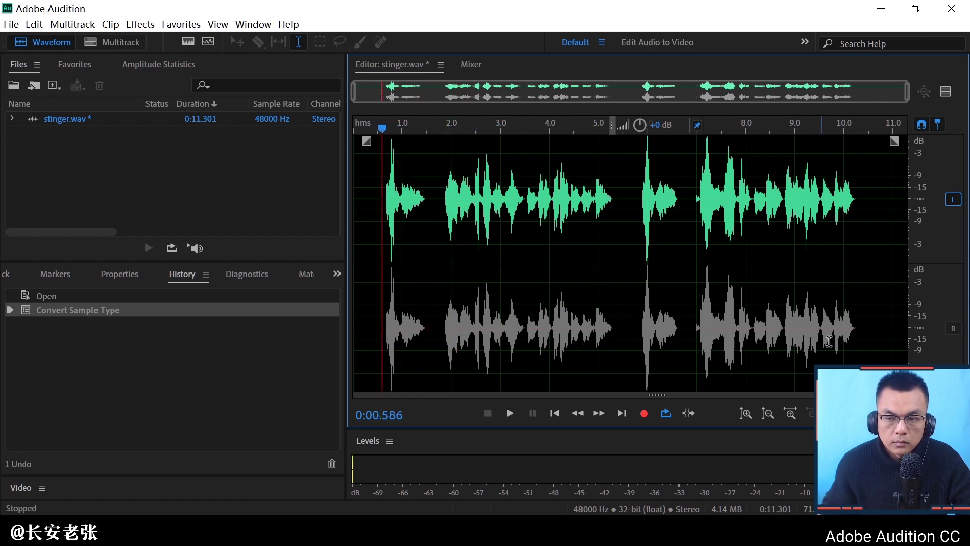
pyautogui.click(953, 328)
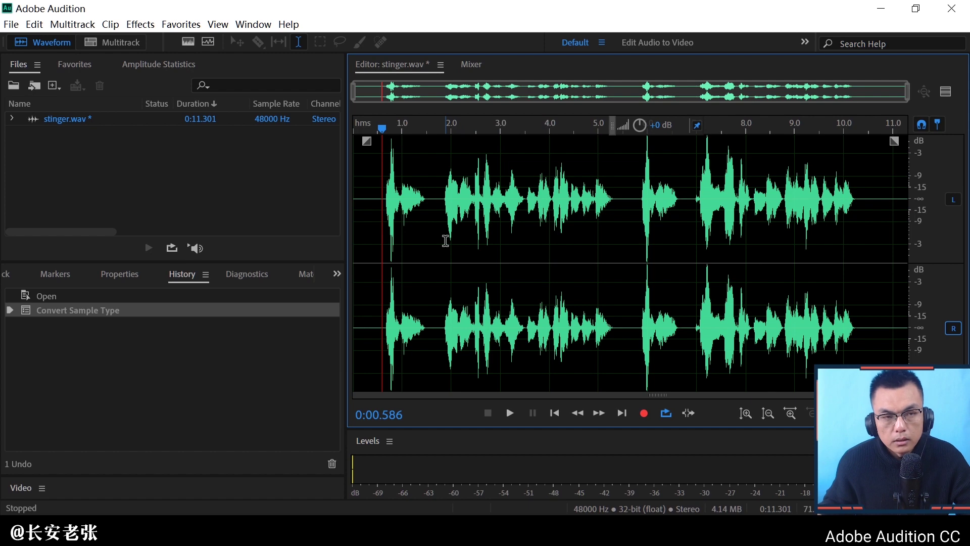
# Open the Delay effect for the stereo recording and reposition its dialog beside most of the waveform.
pyautogui.click(137, 24)
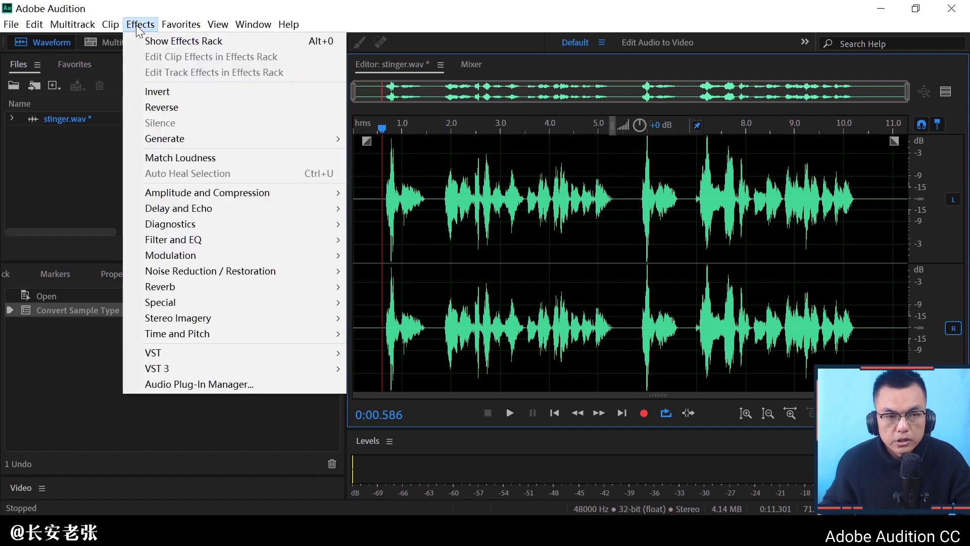
pyautogui.moveTo(263, 208)
pyautogui.moveTo(334, 193)
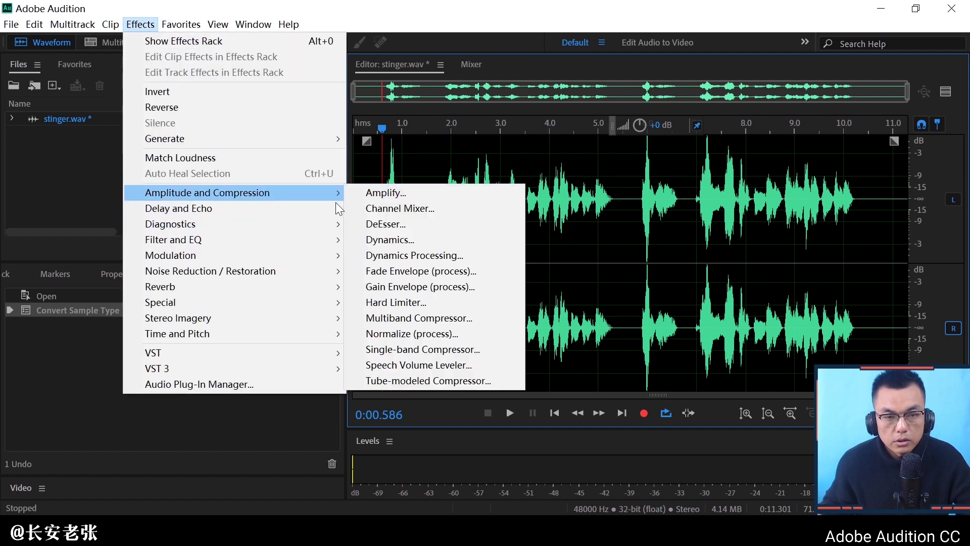
pyautogui.click(371, 225)
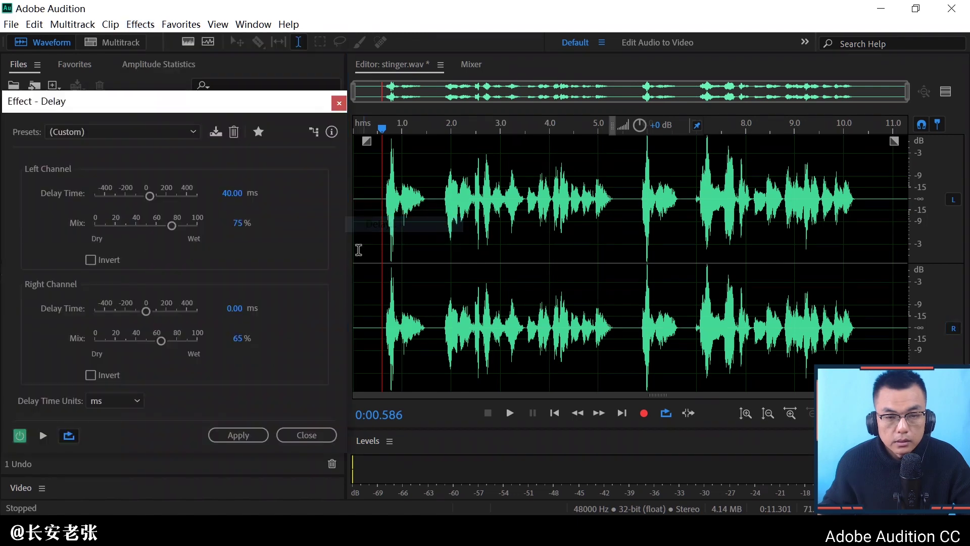
pyautogui.moveTo(265, 108); pyautogui.dragTo(433, 125)
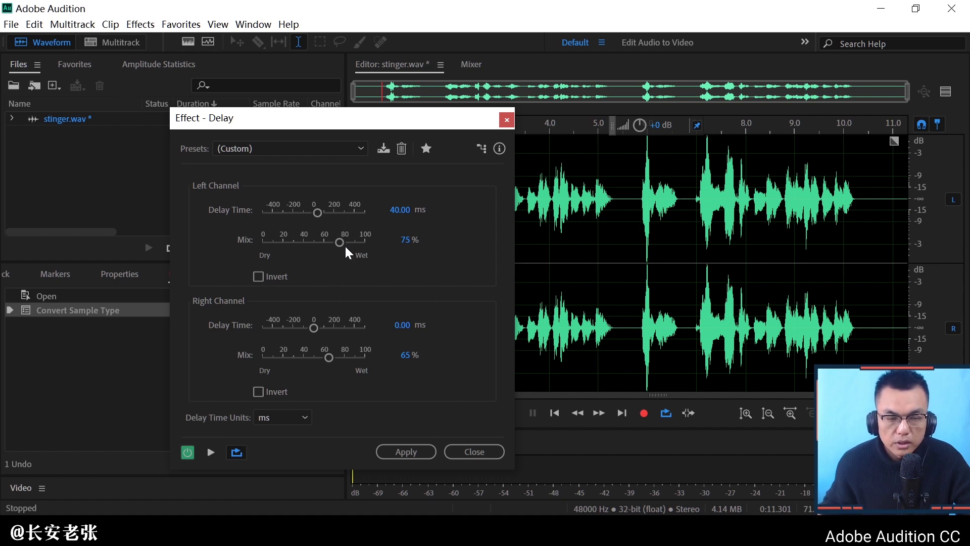
pyautogui.moveTo(411, 126); pyautogui.dragTo(323, 124)
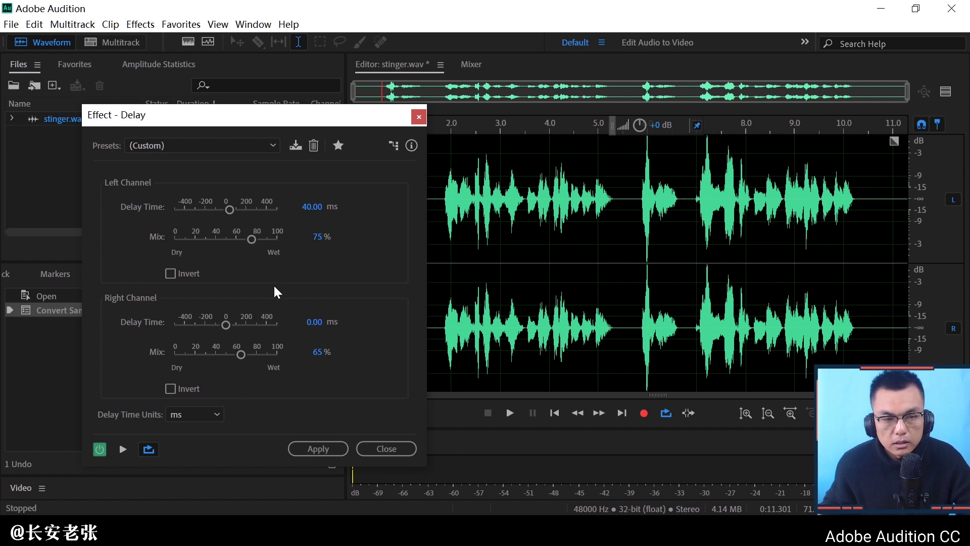
# Set the left channel's delay time to 0 ms and the right channel's delay time to 40 ms.
pyautogui.click(314, 214)
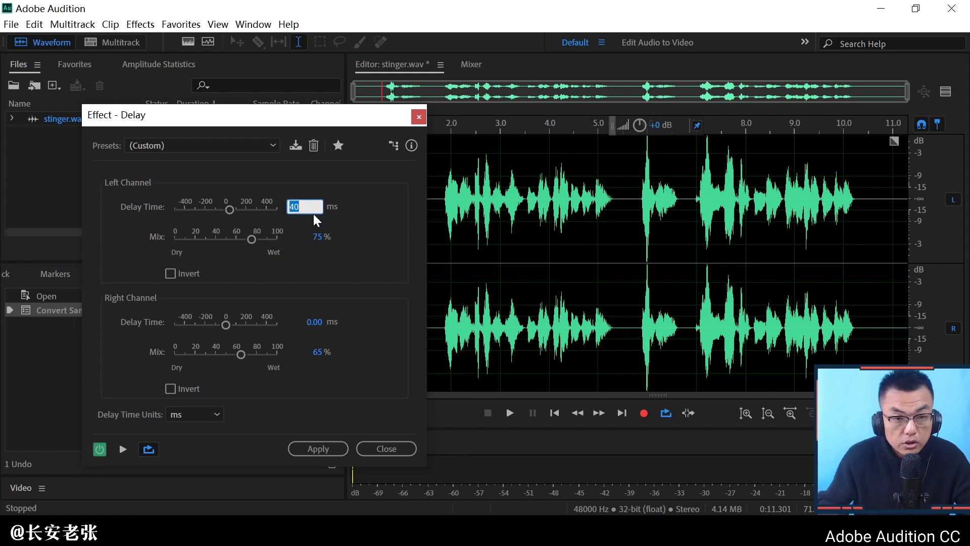
pyautogui.write('0')
pyautogui.press('Return')
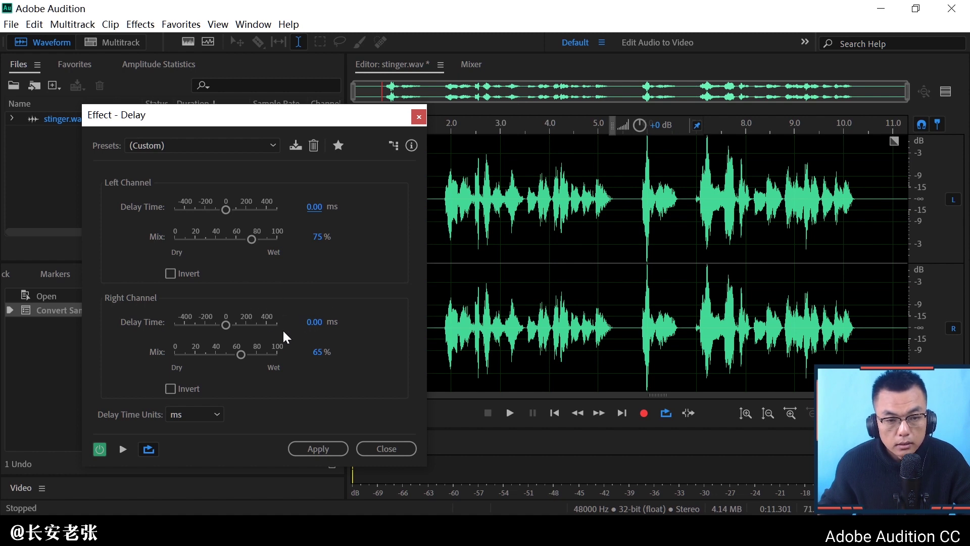
pyautogui.write('40')
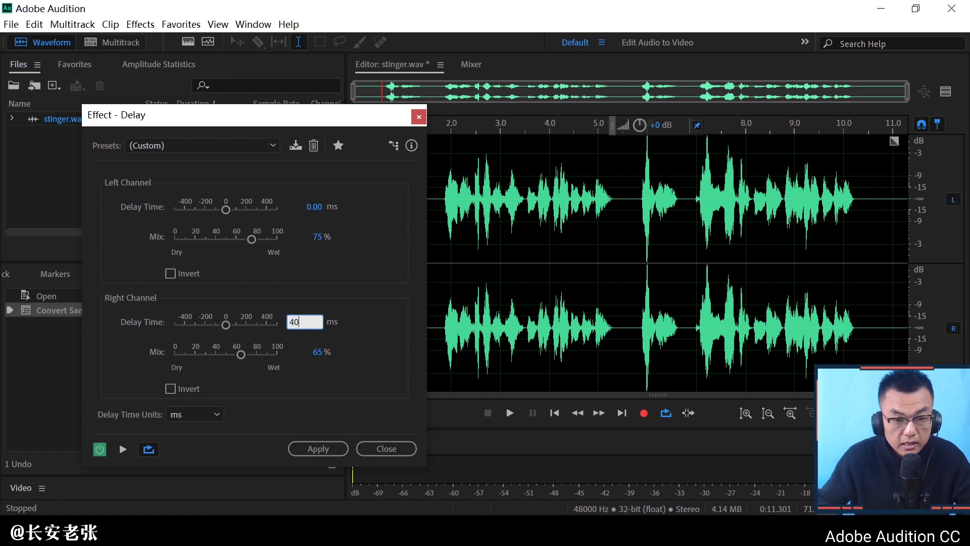
pyautogui.press('Return')
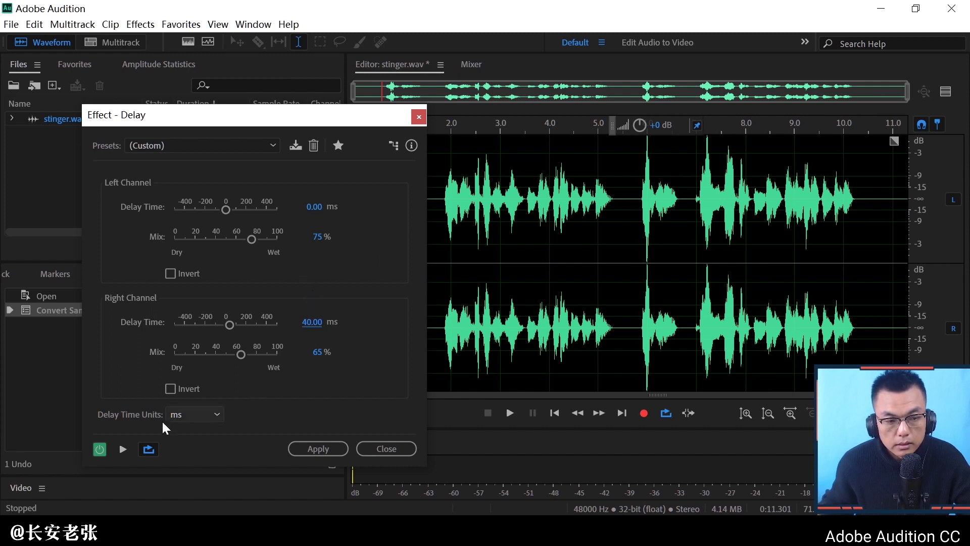
# Preview the stereo recording with the Delay effect on and with it bypassed, and switch the effect back on.
pyautogui.moveTo(269, 119); pyautogui.dragTo(193, 111)
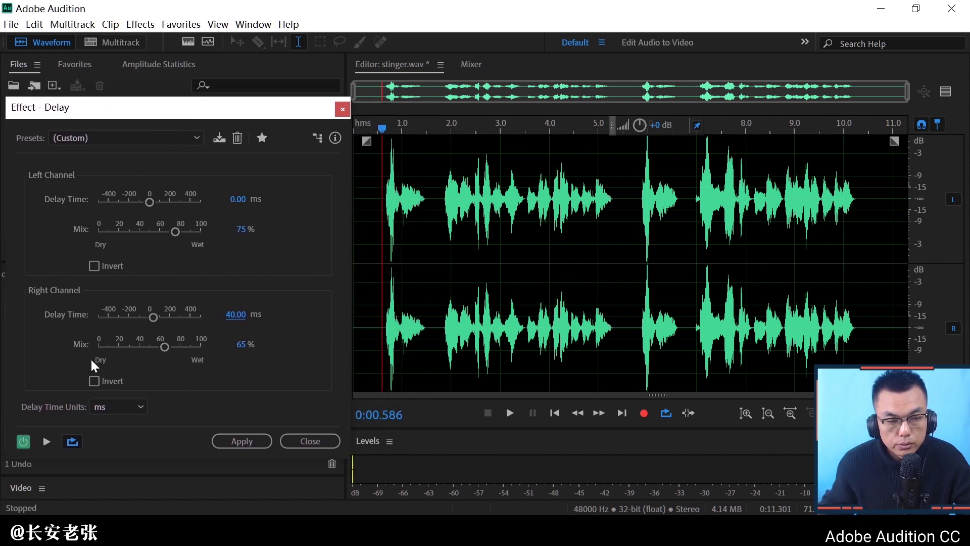
pyautogui.click(50, 438)
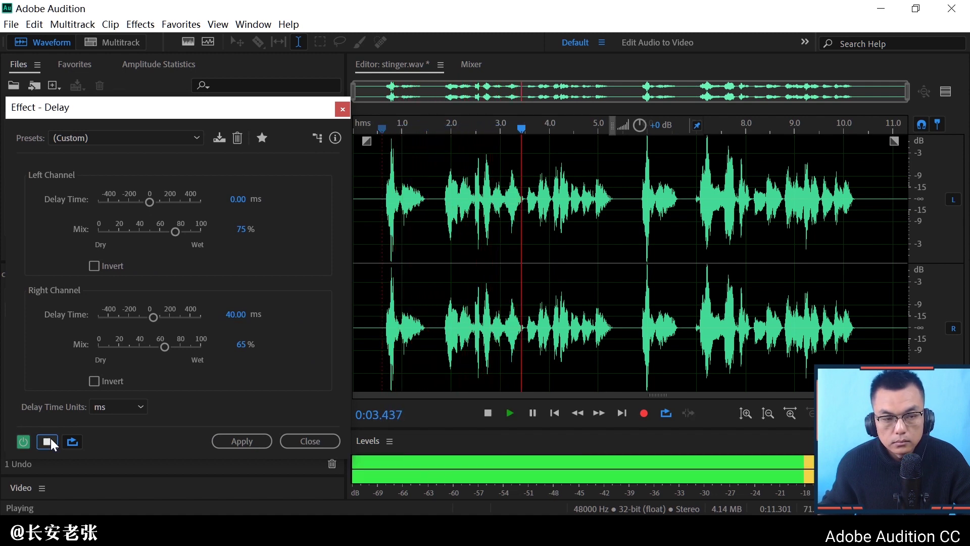
pyautogui.click(50, 438)
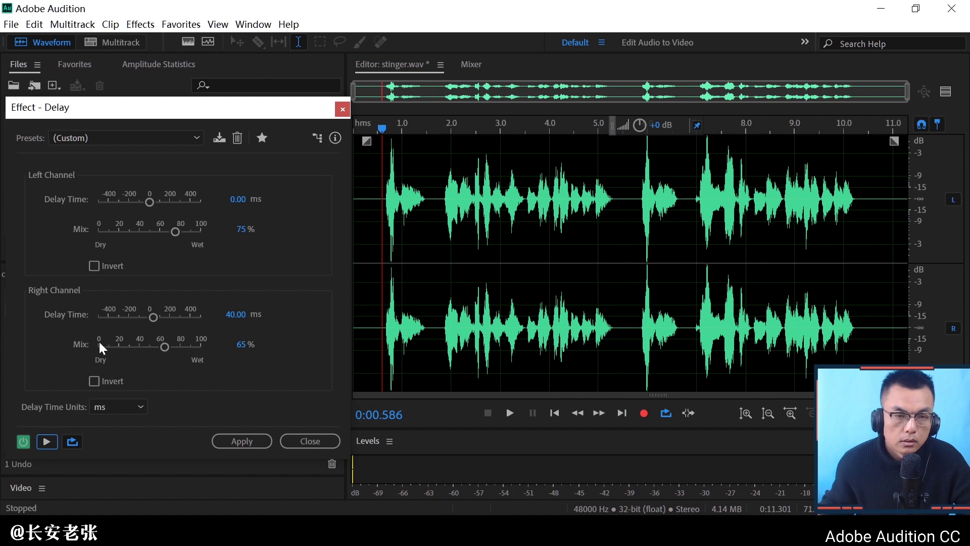
pyautogui.click(23, 441)
pyautogui.click(47, 441)
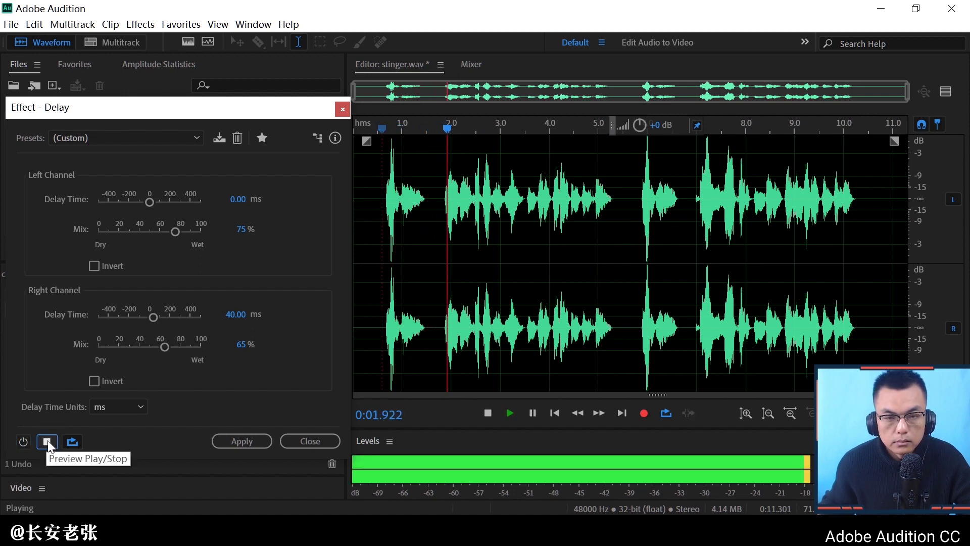
pyautogui.click(48, 441)
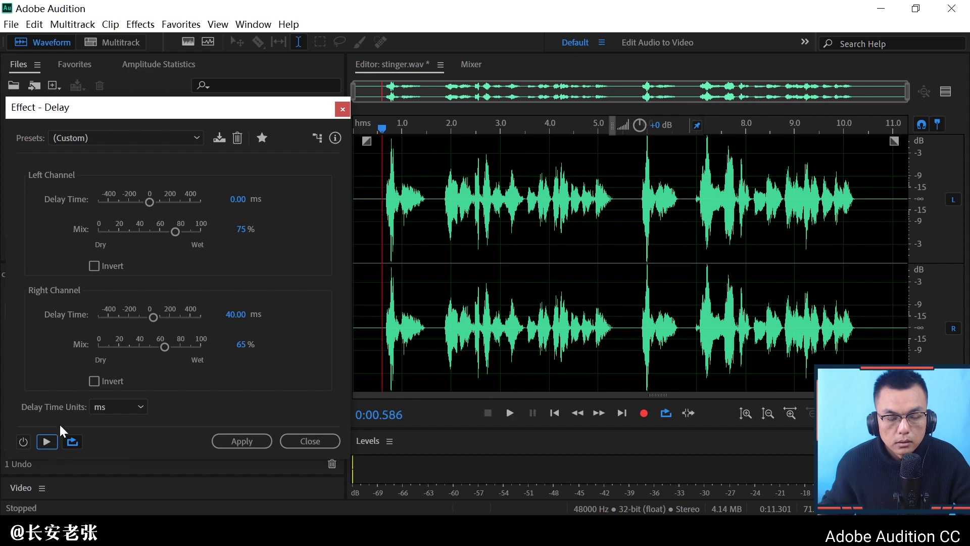
pyautogui.click(23, 441)
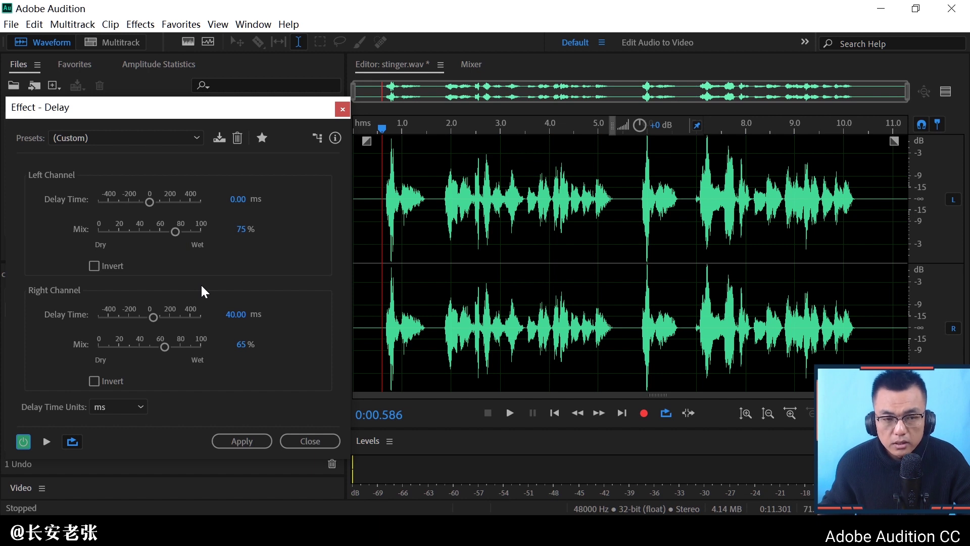
# Select the passage from about 1.7 s to 5.4 s in both channels and apply the Delay effect to it.
pyautogui.click(438, 203)
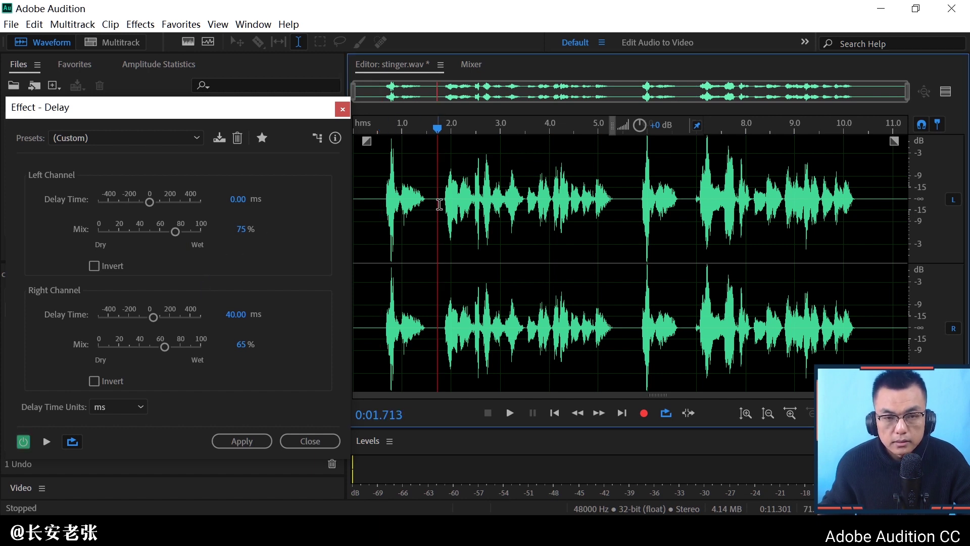
pyautogui.moveTo(451, 199); pyautogui.dragTo(617, 198)
pyautogui.click(558, 208)
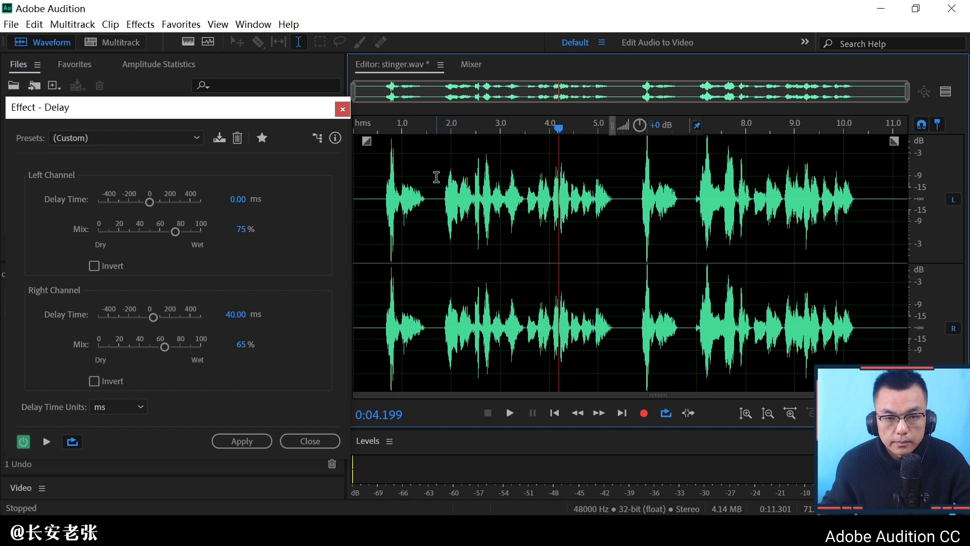
pyautogui.moveTo(435, 177); pyautogui.dragTo(619, 187)
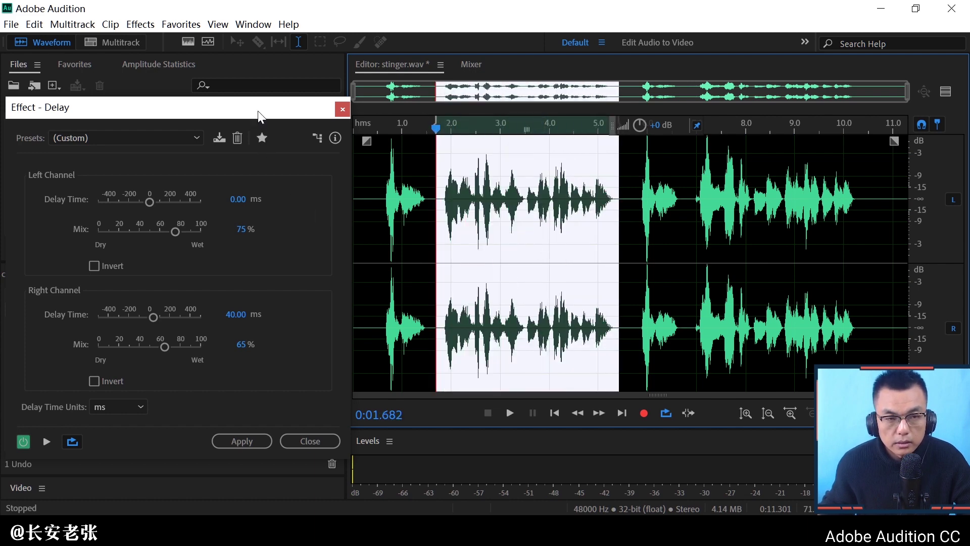
pyautogui.moveTo(258, 111); pyautogui.dragTo(277, 101)
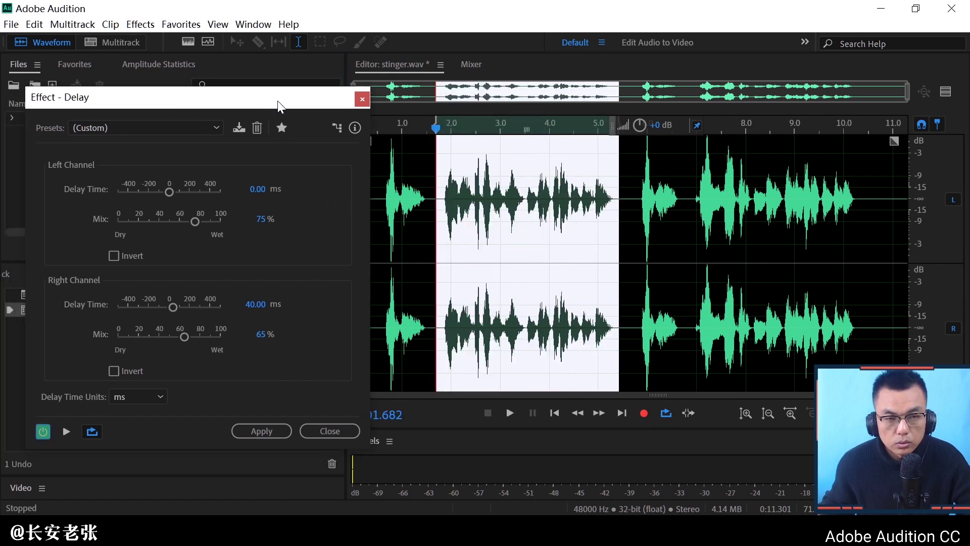
pyautogui.click(264, 432)
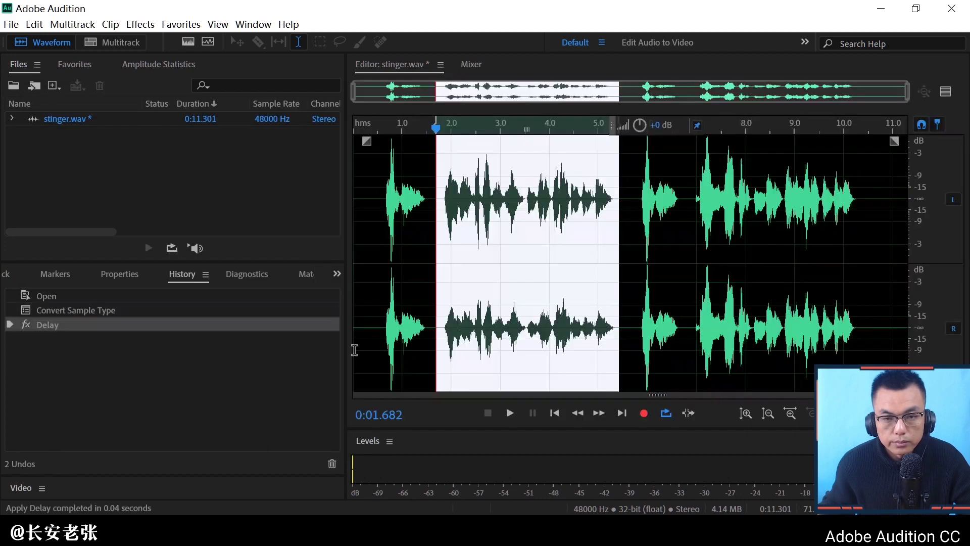
# Listen to the recording from about 0.3 s and compare the delayed passage's left and right waveforms.
pyautogui.click(370, 205)
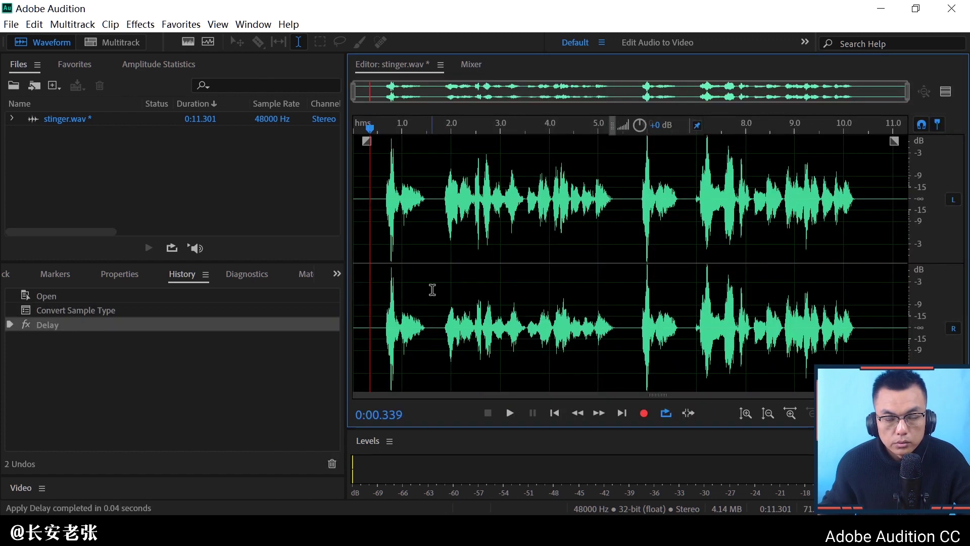
pyautogui.press('space')
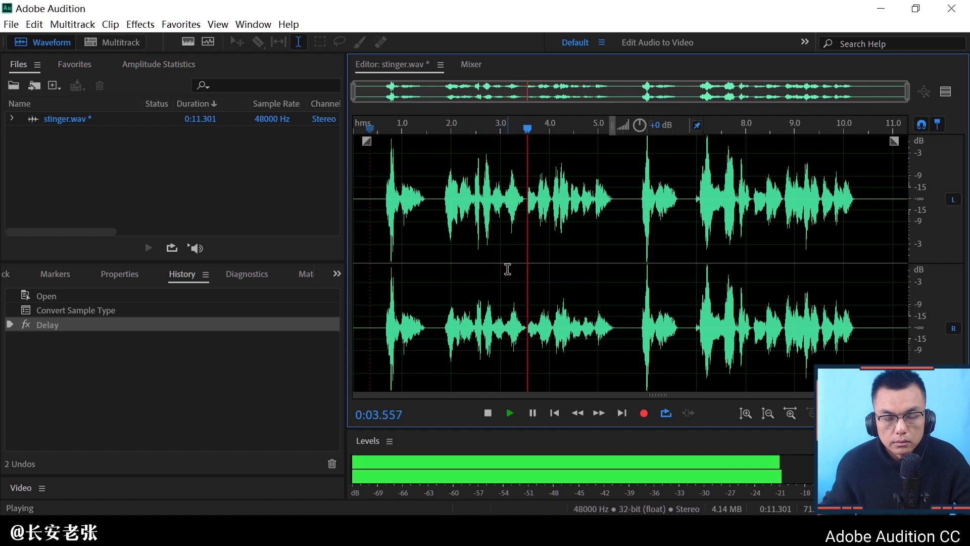
pyautogui.press('space')
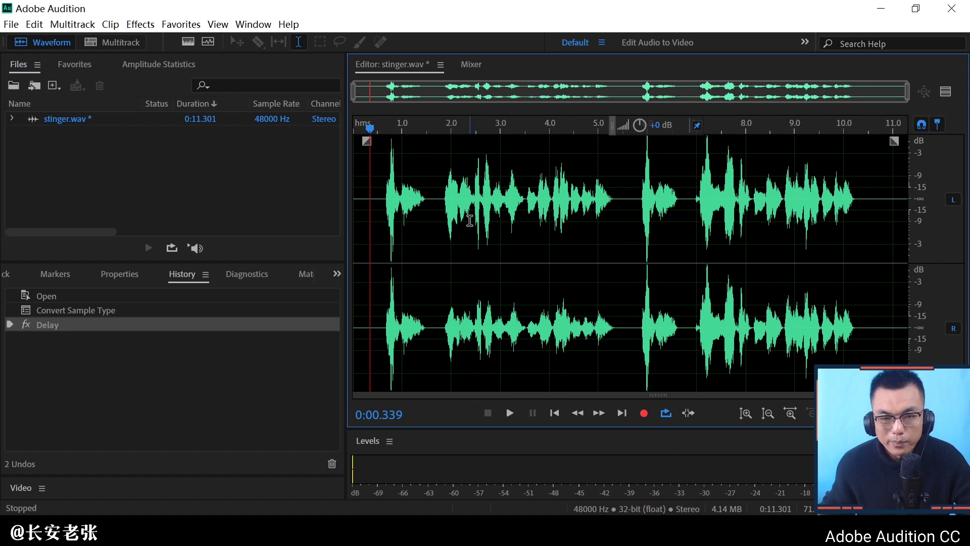
pyautogui.moveTo(427, 192); pyautogui.dragTo(620, 211)
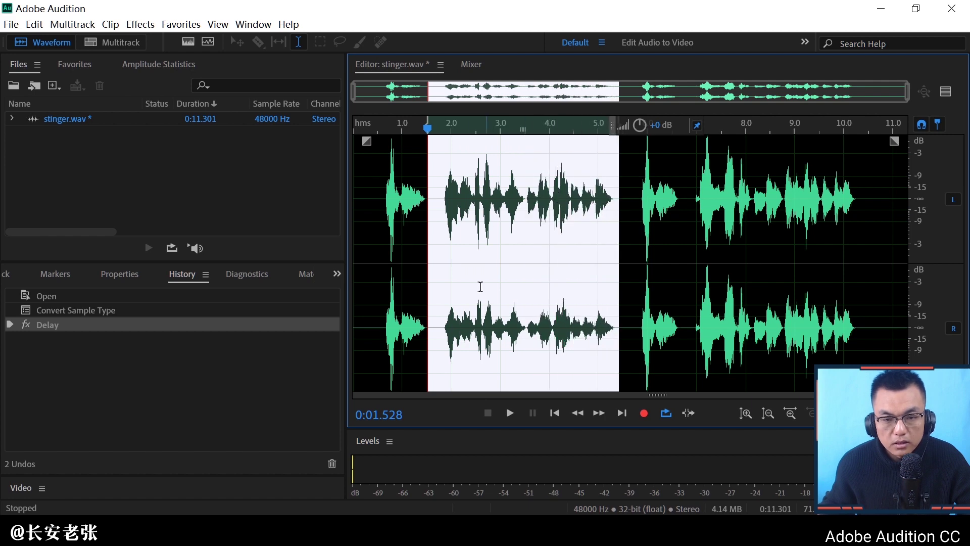
pyautogui.moveTo(445, 309); pyautogui.dragTo(619, 320)
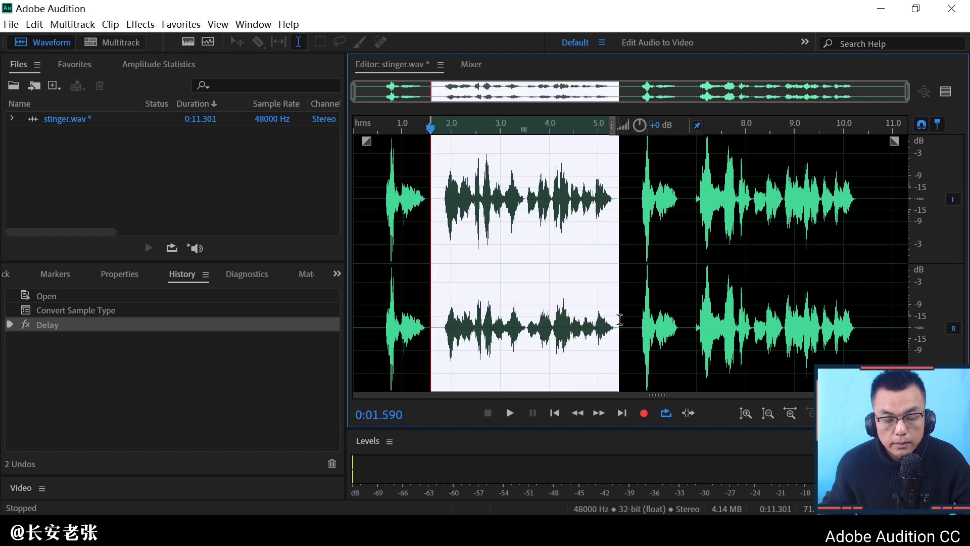
pyautogui.click(521, 241)
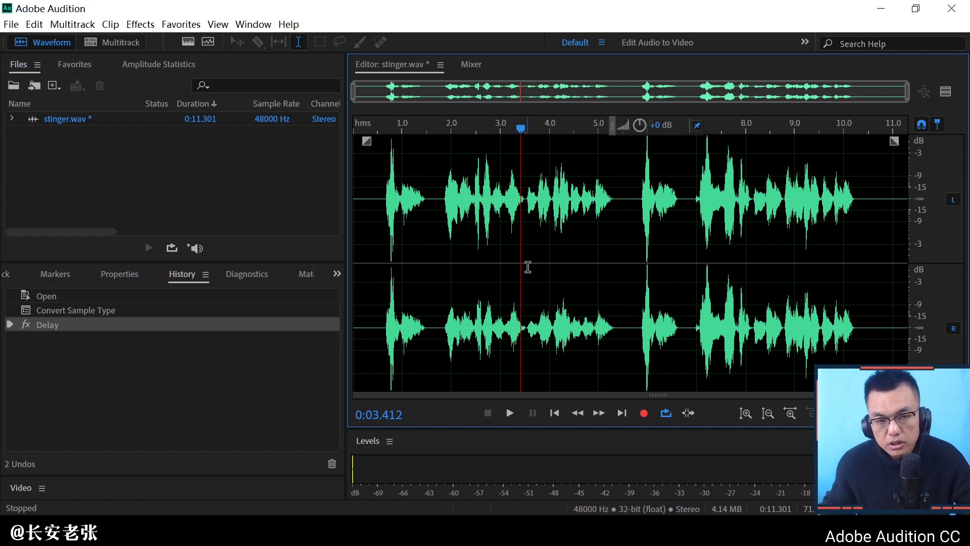
# Disable the left channel and raise the volume of the right channel's passage from about 1.7 s to 5.6 s.
pyautogui.click(953, 200)
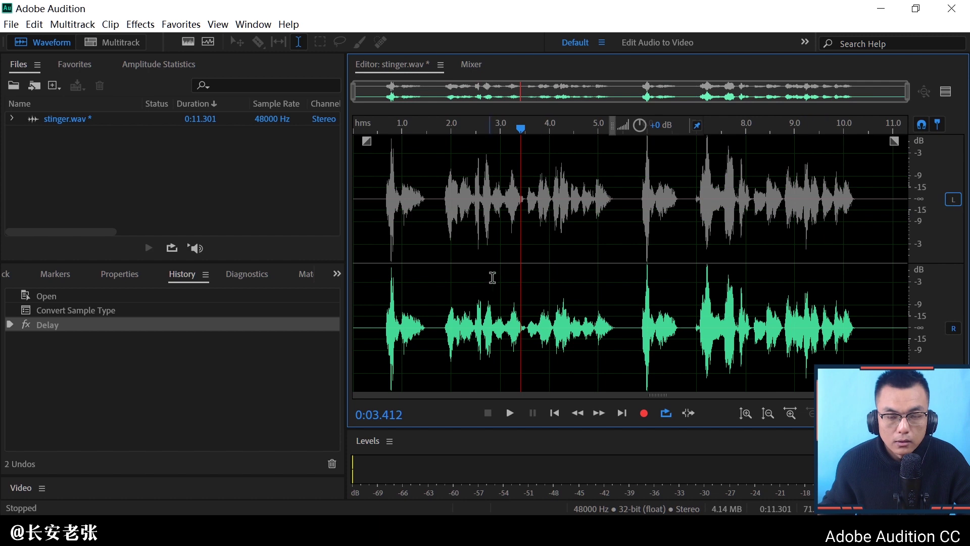
pyautogui.moveTo(435, 326); pyautogui.dragTo(628, 329)
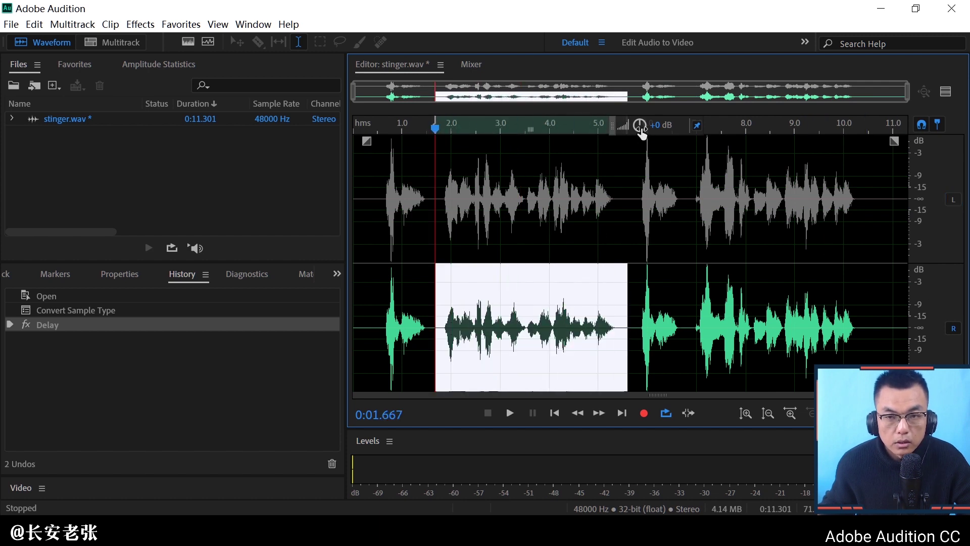
pyautogui.moveTo(642, 124); pyautogui.dragTo(663, 126)
pyautogui.click(515, 223)
pyautogui.click(415, 229)
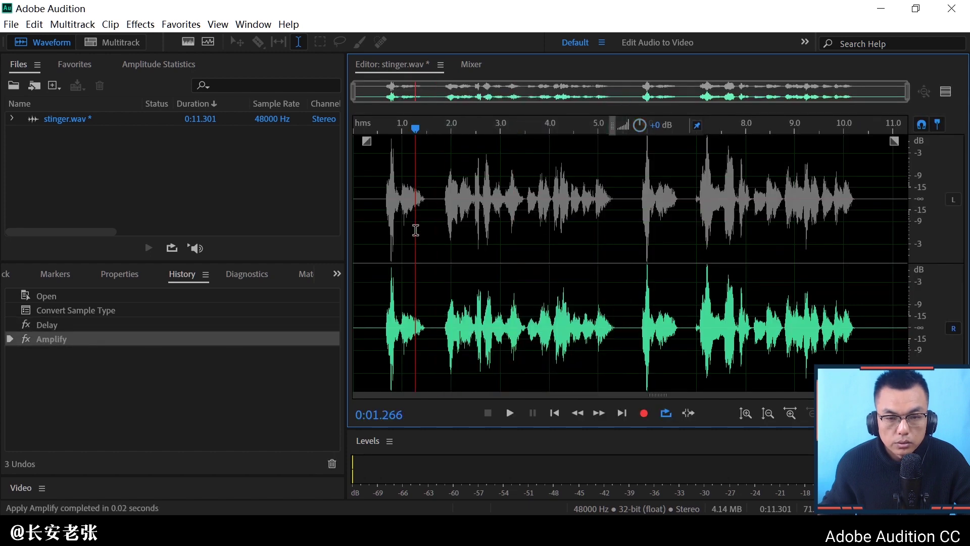
# Re-enable the left channel and listen to both channels from about 1.8 s.
pyautogui.click(439, 220)
pyautogui.click(952, 200)
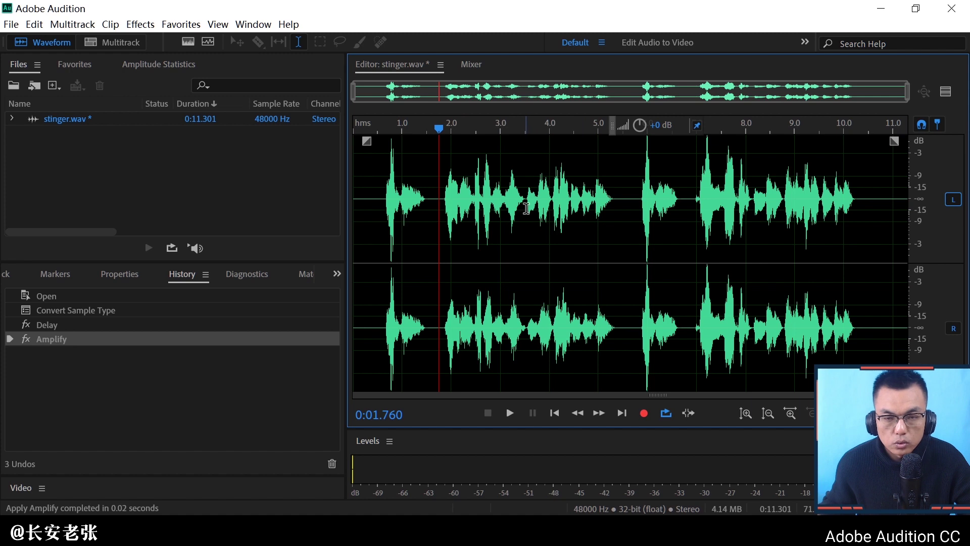
pyautogui.press('space')
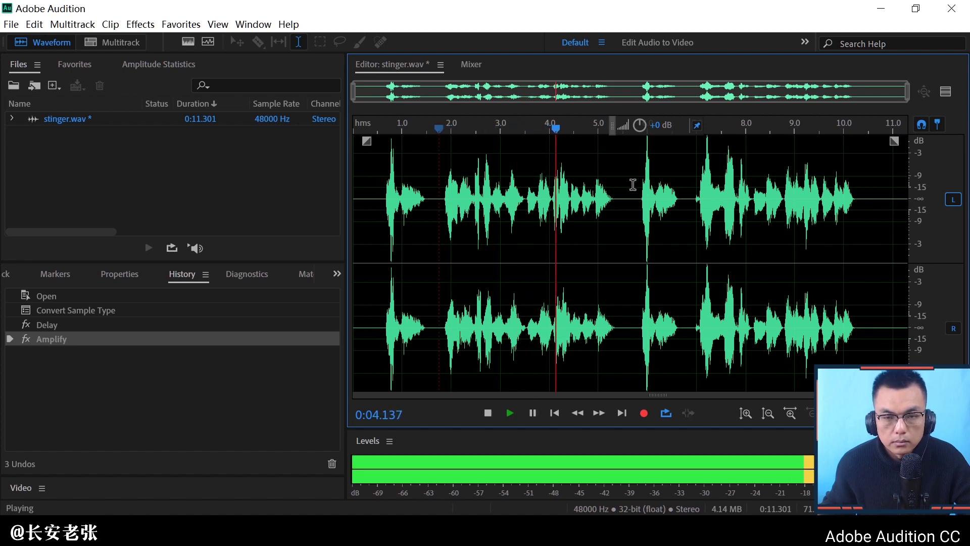
pyautogui.press('space')
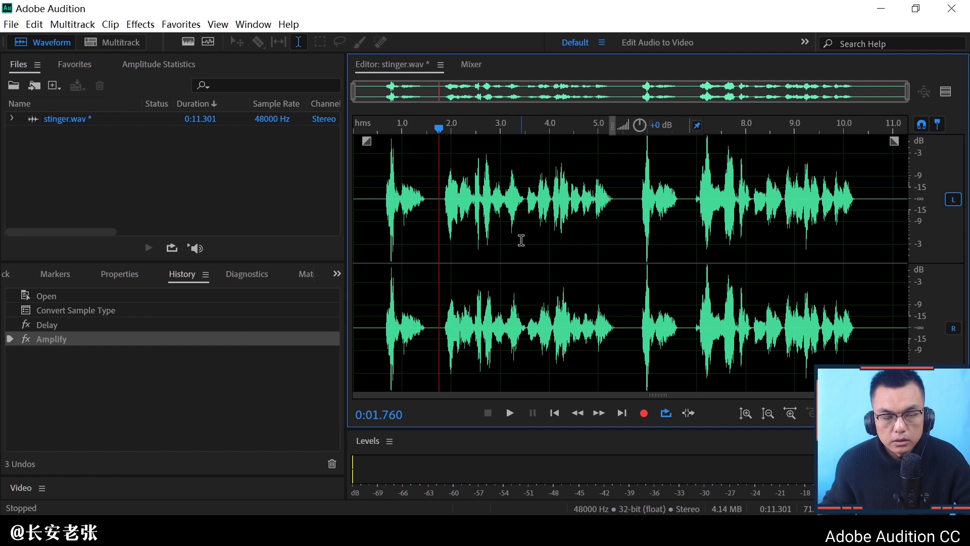
# Open the Delay effect again and set the left channel's delay time to -40 ms.
pyautogui.click(151, 27)
pyautogui.moveTo(275, 238)
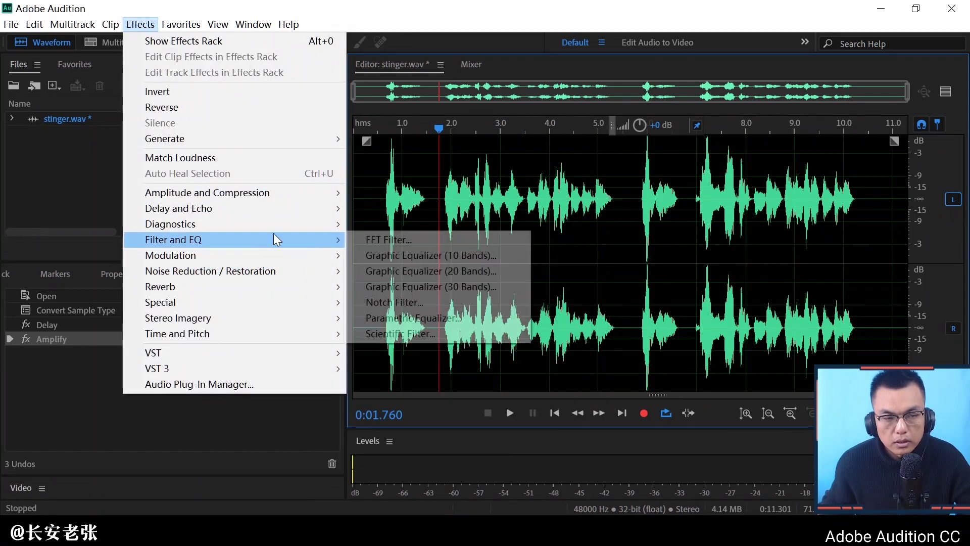
pyautogui.moveTo(295, 257)
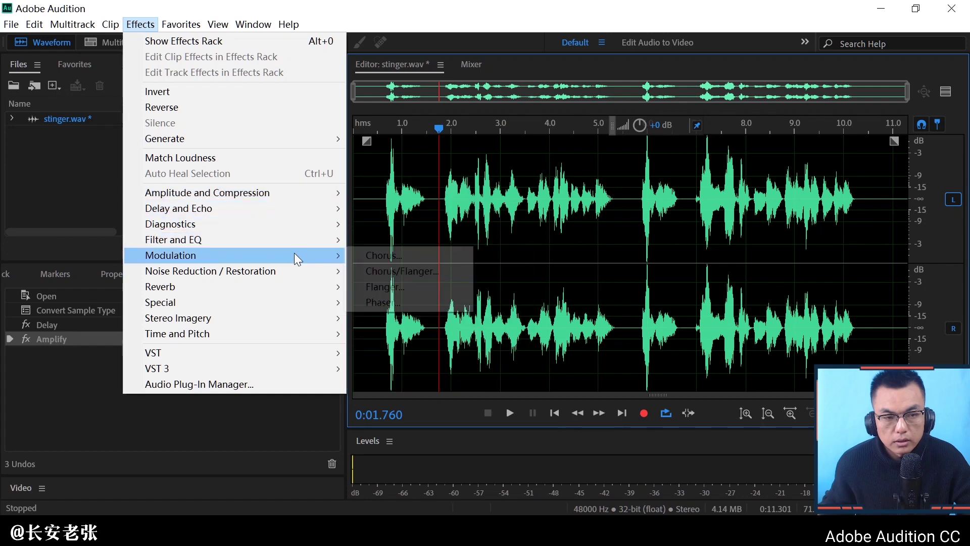
pyautogui.moveTo(302, 210)
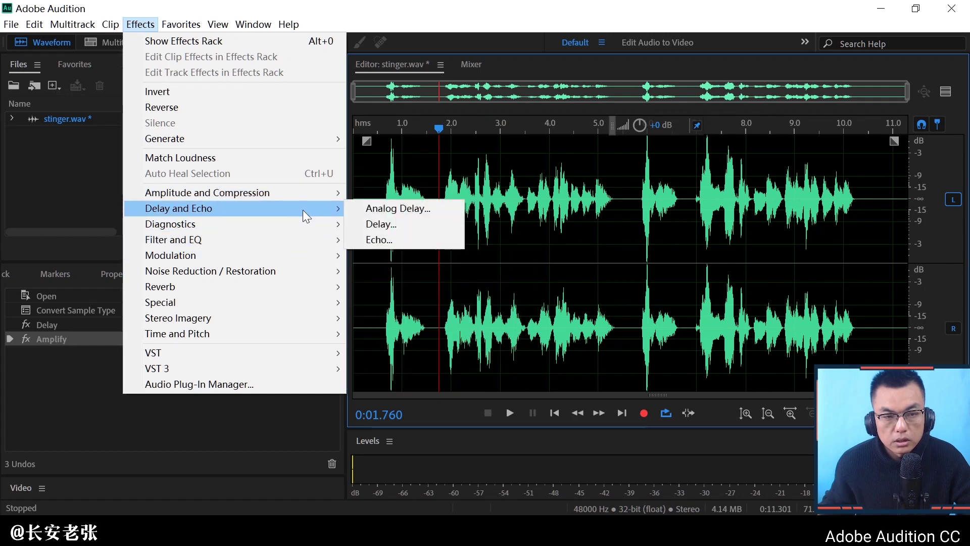
pyautogui.click(385, 223)
pyautogui.moveTo(279, 104); pyautogui.dragTo(453, 152)
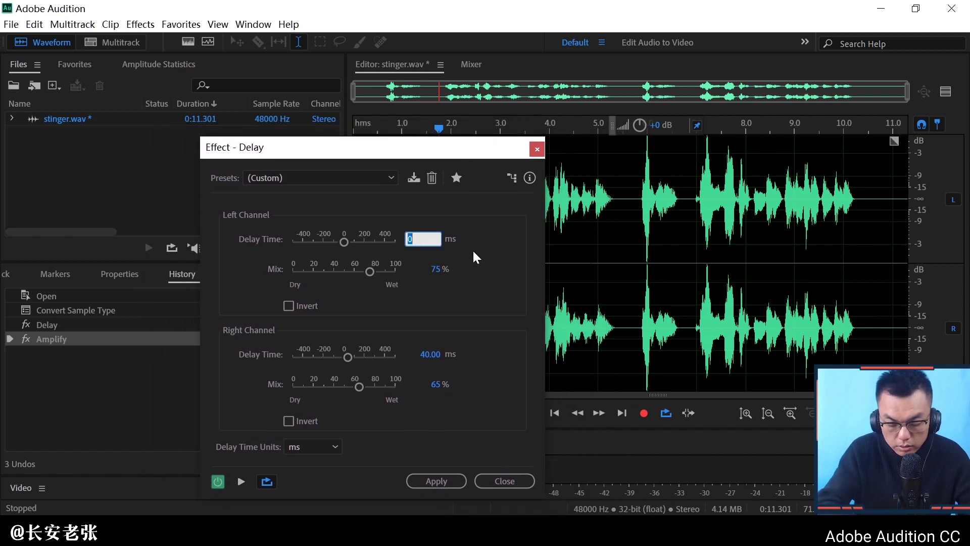
pyautogui.write('-40')
pyautogui.press('Return')
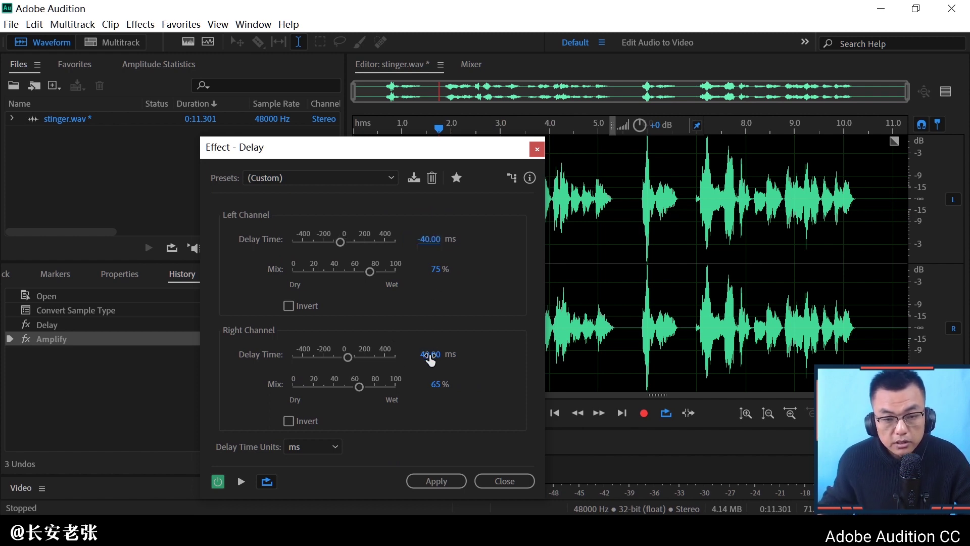
# Move the Delay dialog off the waveform and preview the delay with the left channel at -40 ms.
pyautogui.moveTo(465, 149); pyautogui.dragTo(282, 101)
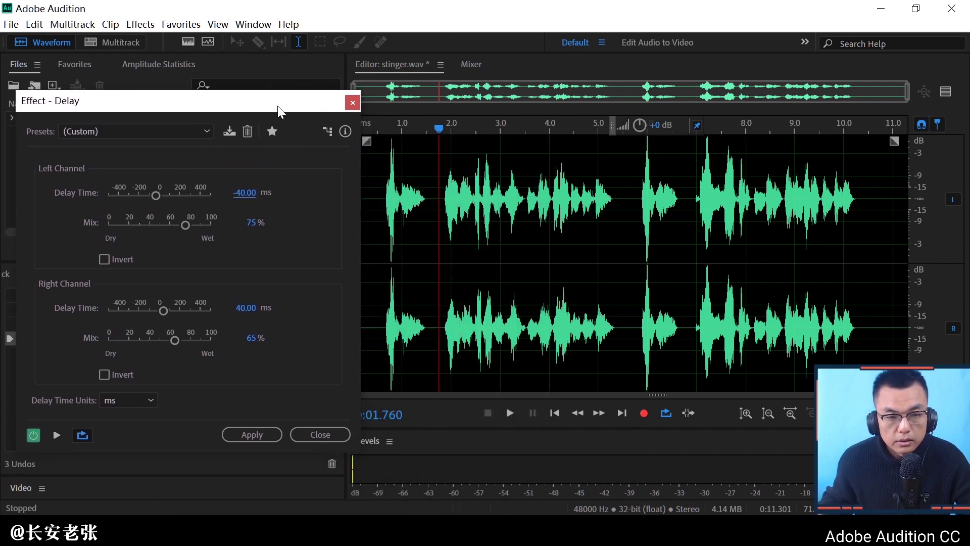
pyautogui.click(54, 436)
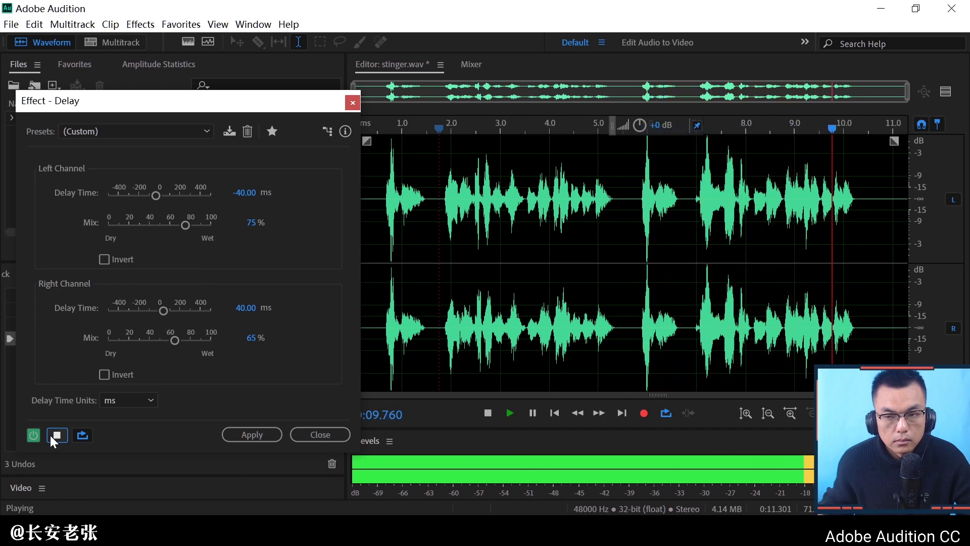
pyautogui.click(55, 435)
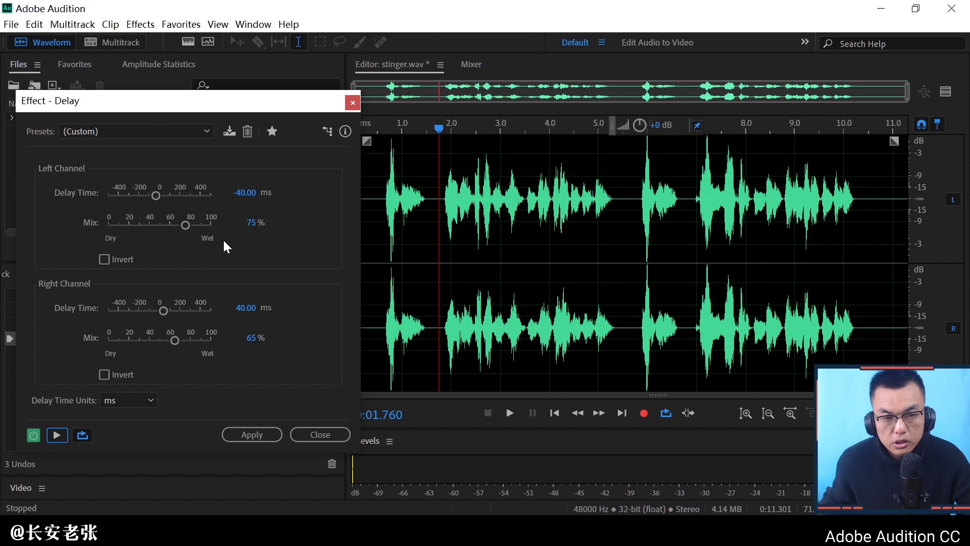
# Set the left channel's delay time to -20 ms.
pyautogui.click(244, 195)
pyautogui.click(243, 193)
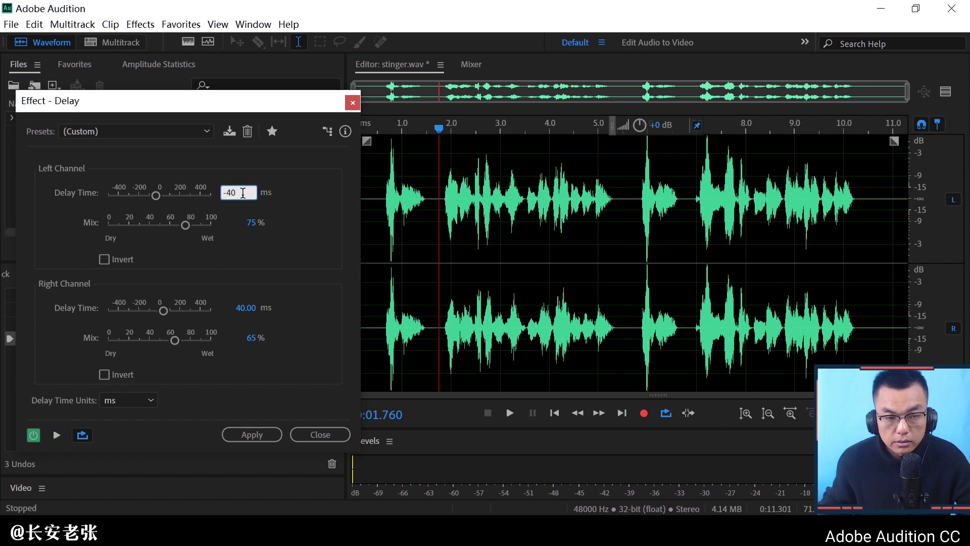
pyautogui.write('20')
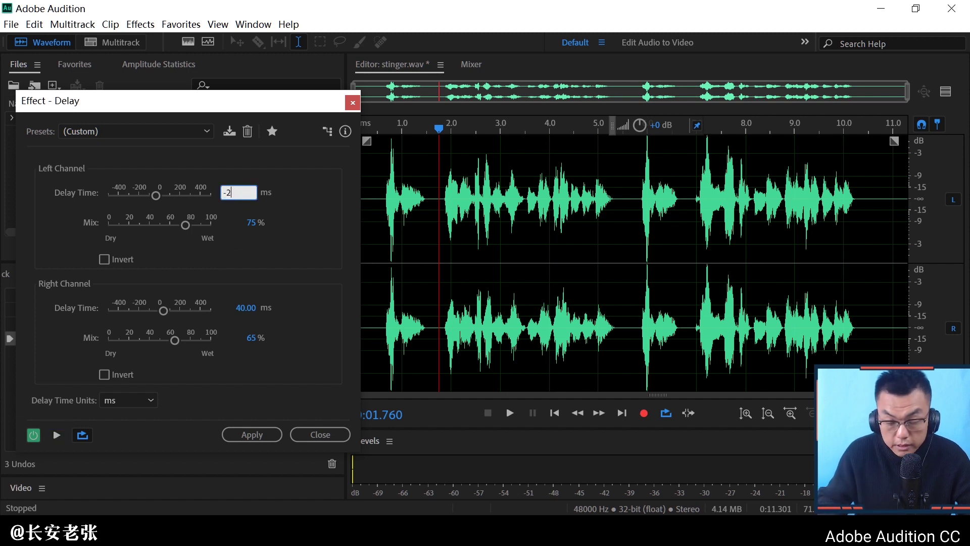
pyautogui.press('Return')
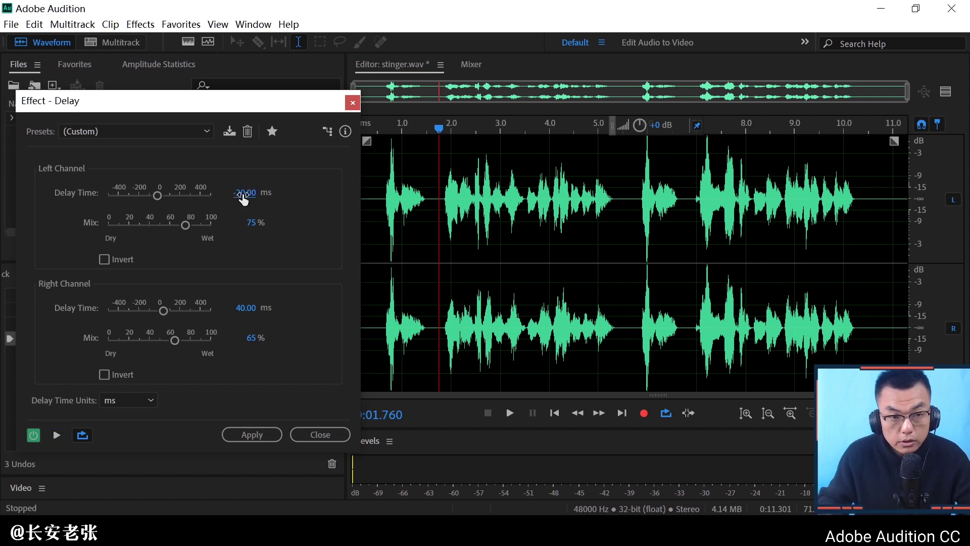
# Set the right channel's delay time to 20 ms and preview the Delay effect.
pyautogui.click(245, 308)
pyautogui.click(245, 306)
pyautogui.press('BackSpace')
pyautogui.press('BackSpace')
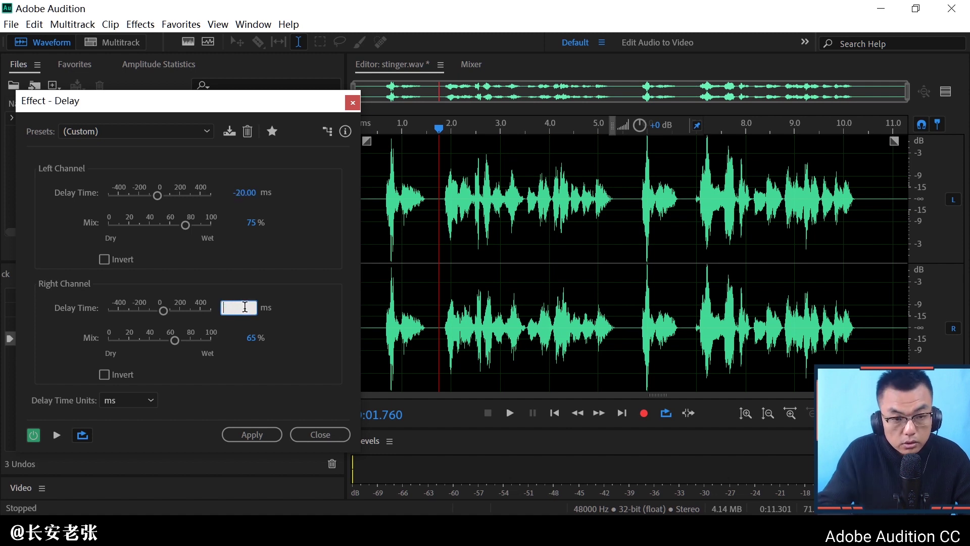
pyautogui.write('20')
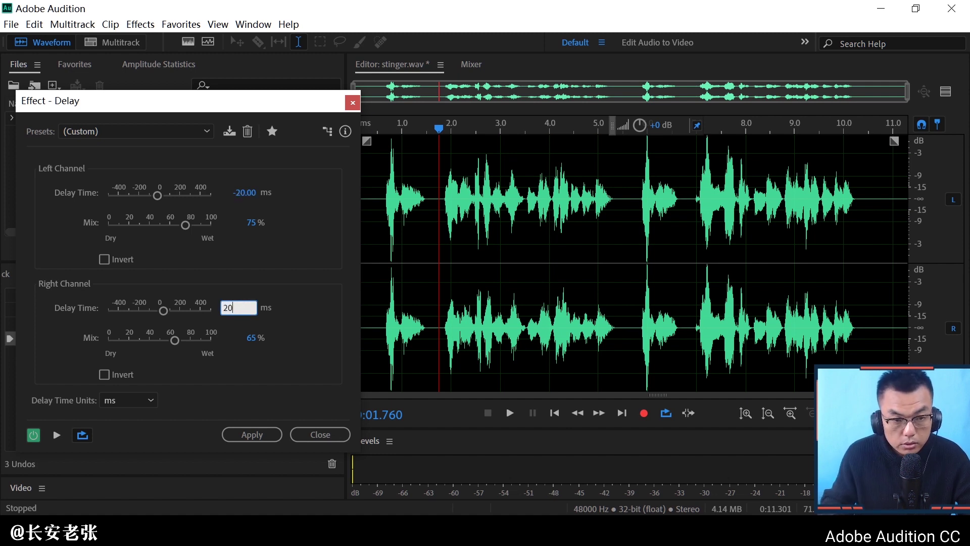
pyautogui.press('Return')
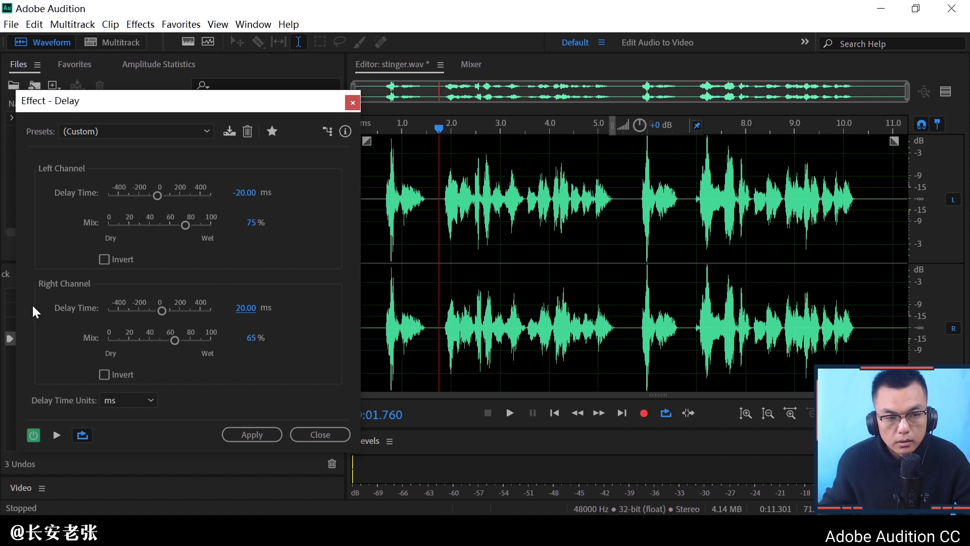
pyautogui.click(56, 437)
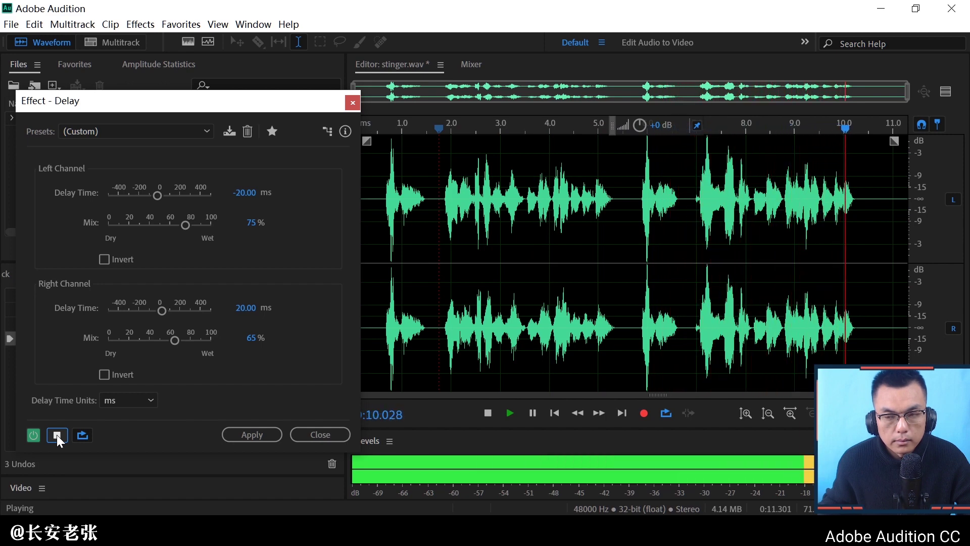
pyautogui.click(57, 435)
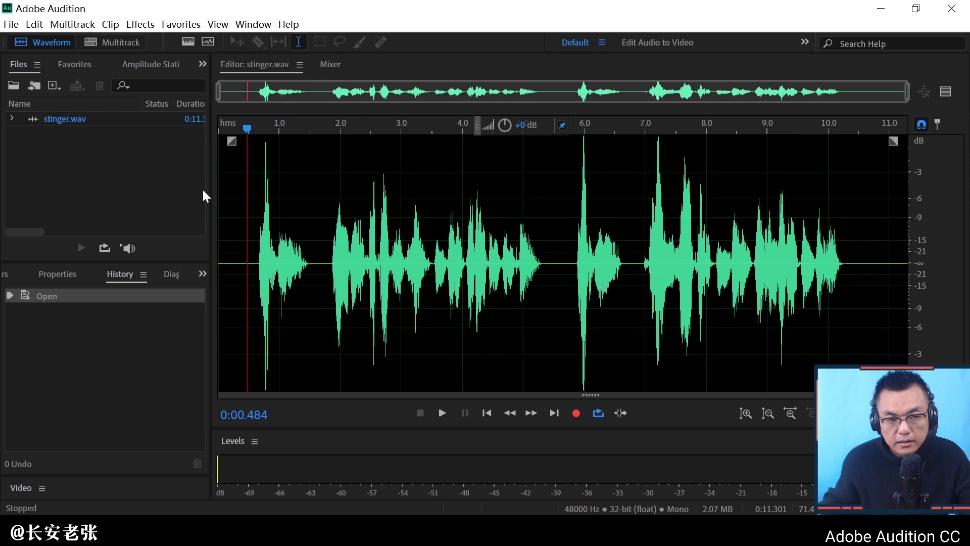
# Widen the file list and create a new multitrack session named stinger.
pyautogui.moveTo(212, 166); pyautogui.dragTo(254, 175)
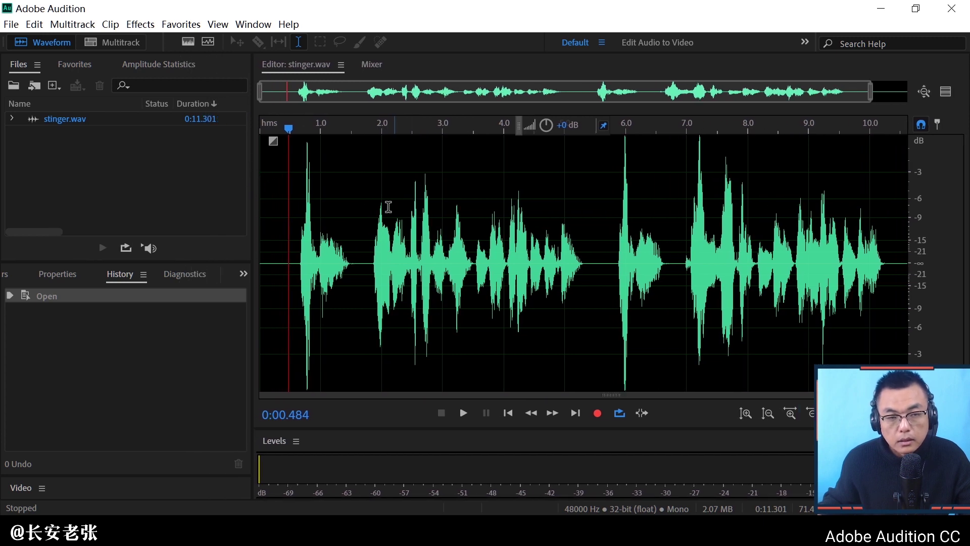
pyautogui.click(121, 42)
pyautogui.click(467, 196)
pyautogui.moveTo(467, 196); pyautogui.dragTo(383, 191)
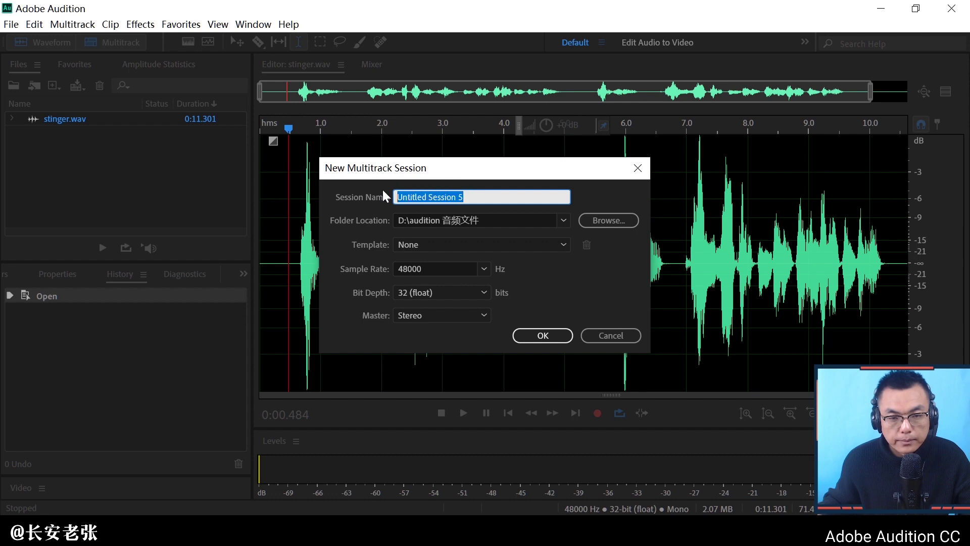
pyautogui.press('BackSpace')
pyautogui.write('s')
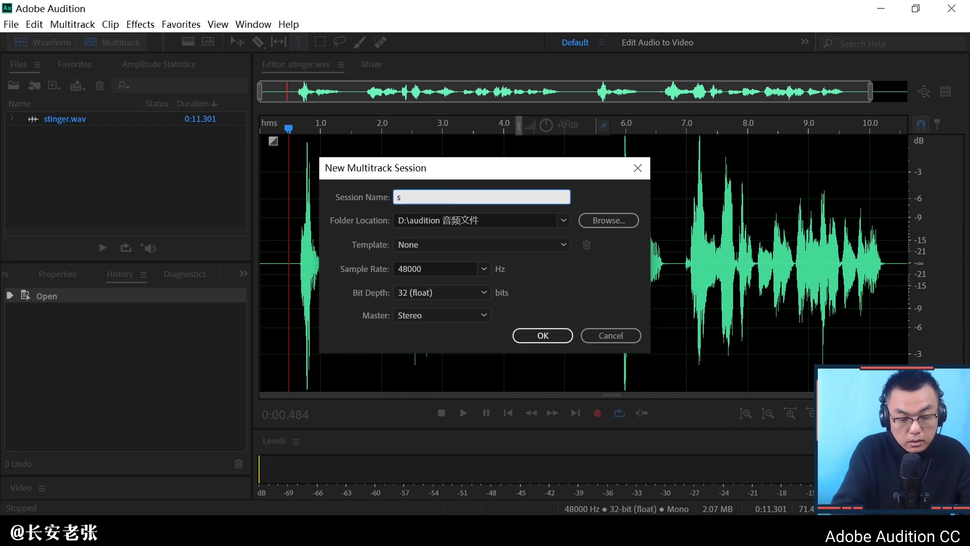
pyautogui.write('tig')
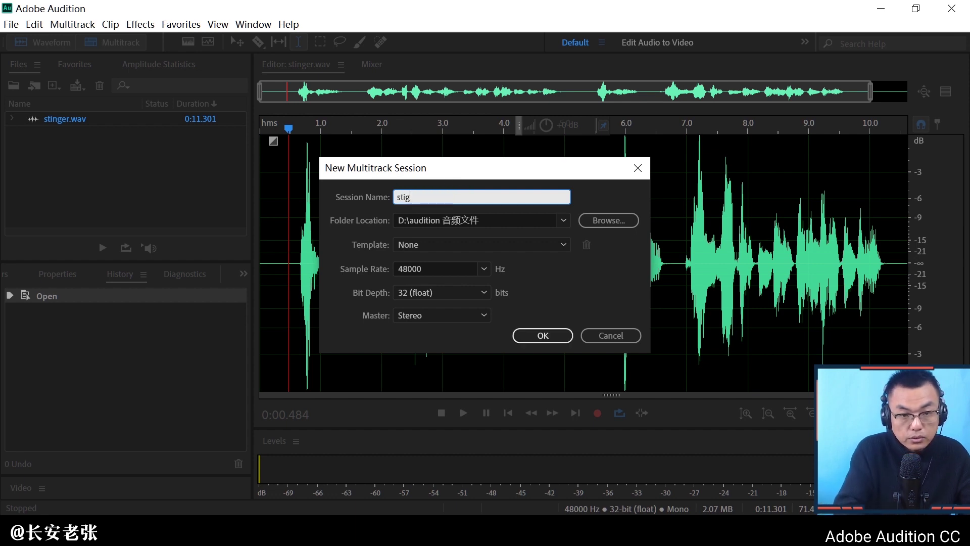
pyautogui.press('BackSpace')
pyautogui.write('nger')
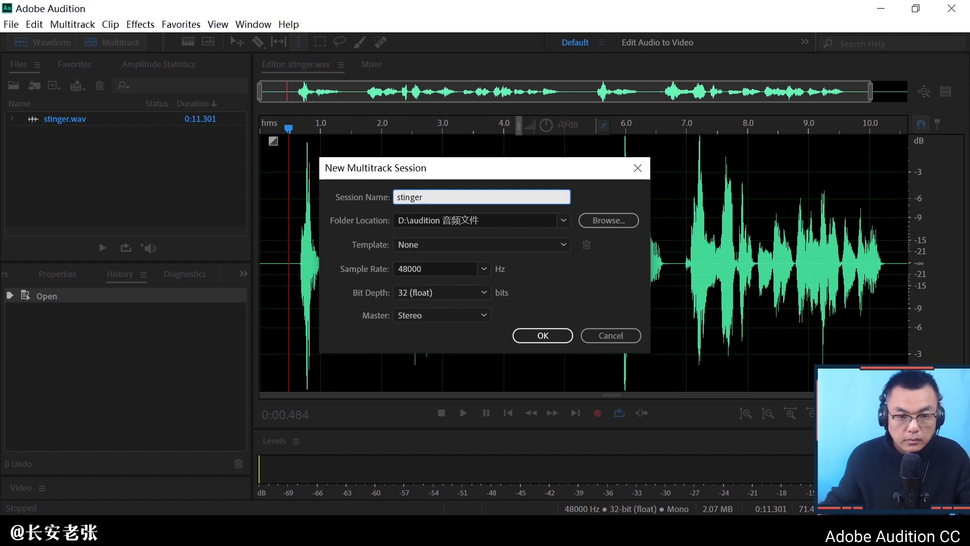
pyautogui.click(541, 333)
pyautogui.click(536, 287)
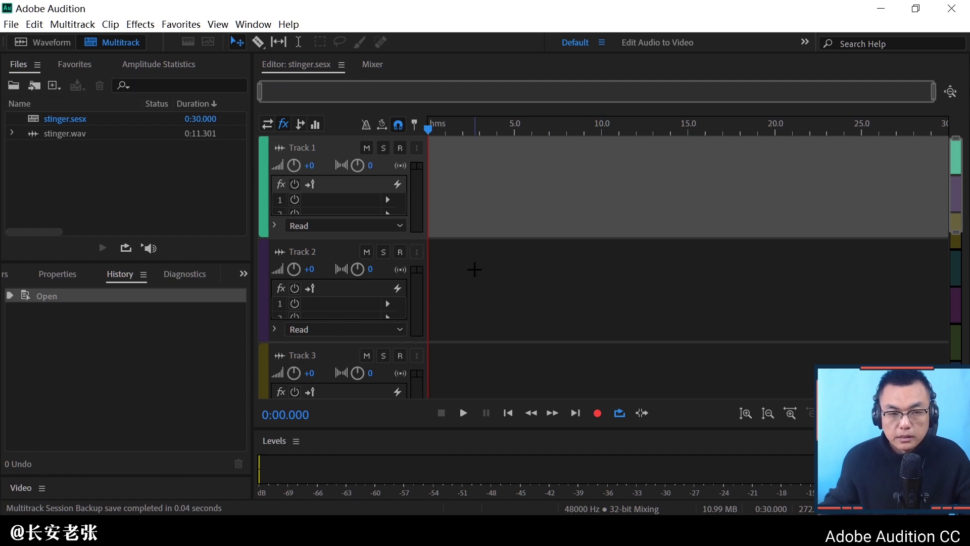
# Place stinger.wav at the start of Track 1 and make the track taller.
pyautogui.moveTo(77, 135); pyautogui.dragTo(433, 201)
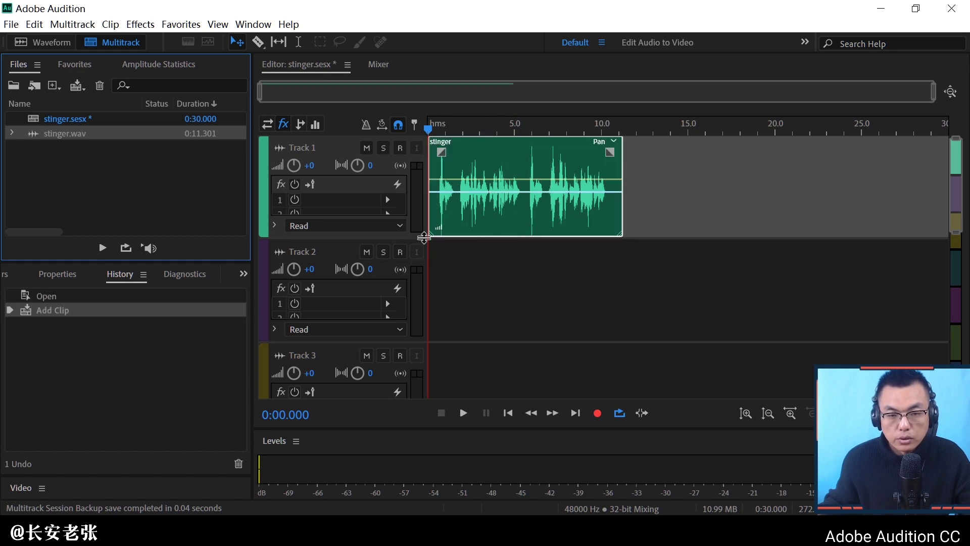
pyautogui.moveTo(420, 236); pyautogui.dragTo(420, 266)
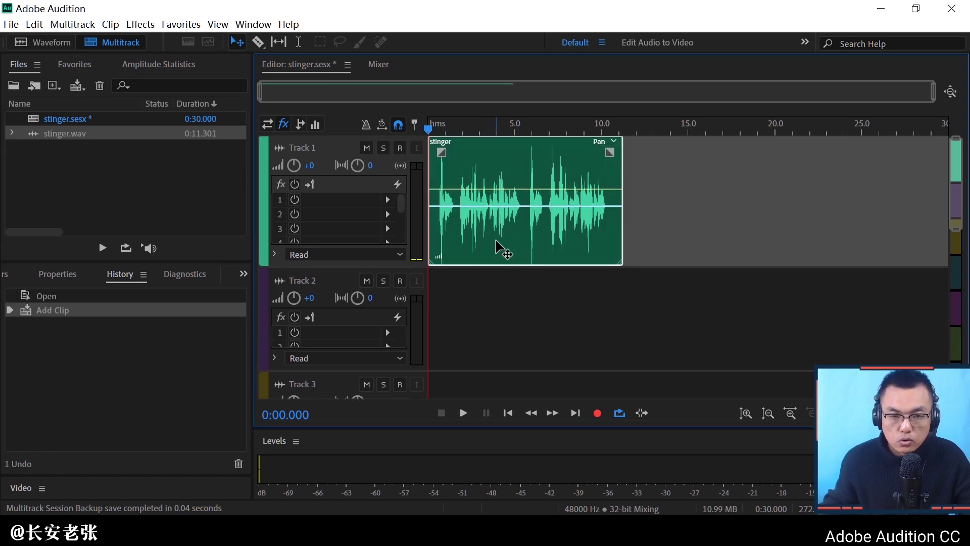
pyautogui.doubleClick(99, 132)
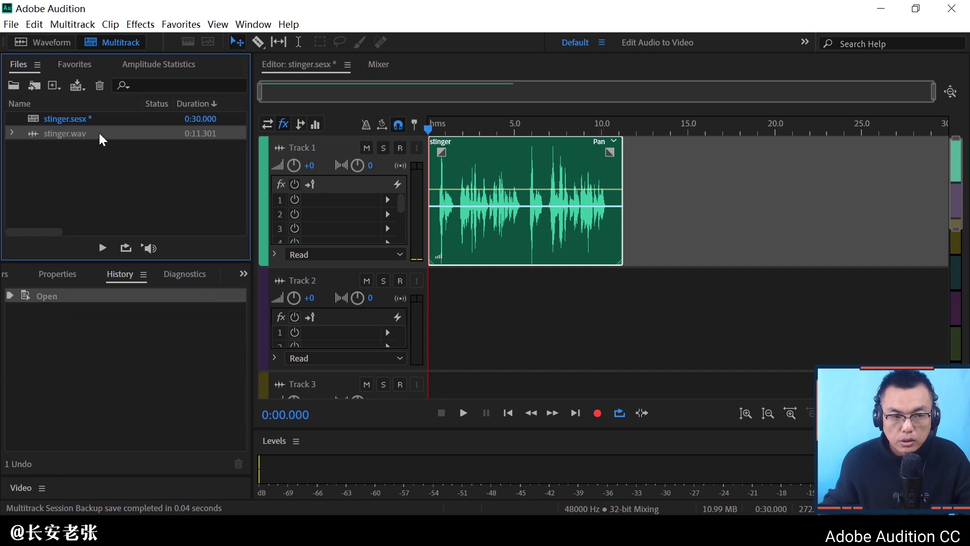
pyautogui.moveTo(277, 270); pyautogui.dragTo(882, 268)
pyautogui.rightClick(665, 268)
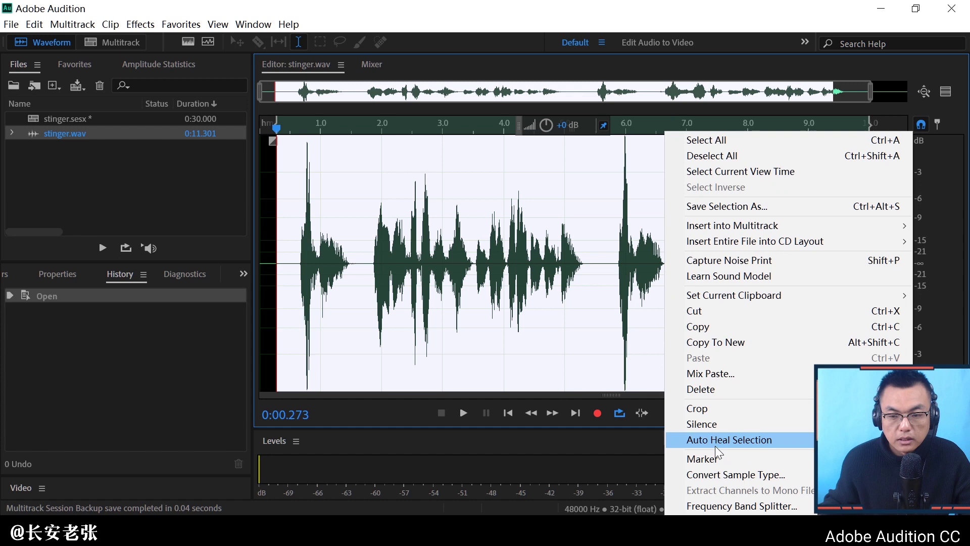
pyautogui.click(721, 476)
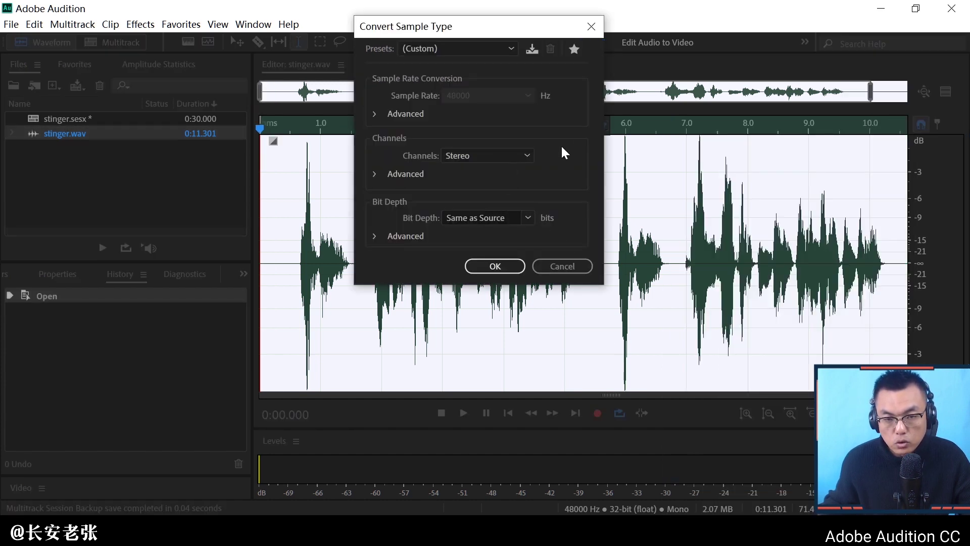
pyautogui.click(556, 265)
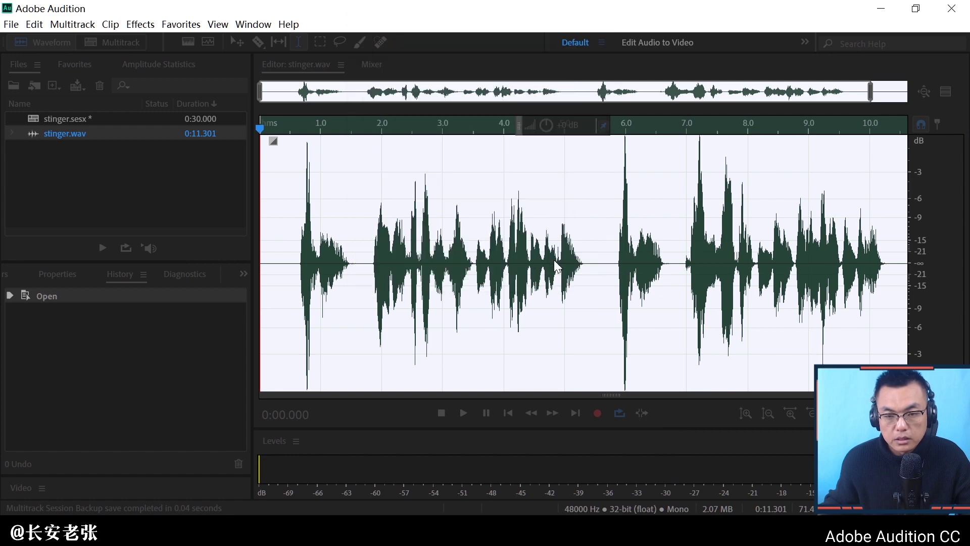
pyautogui.doubleClick(133, 123)
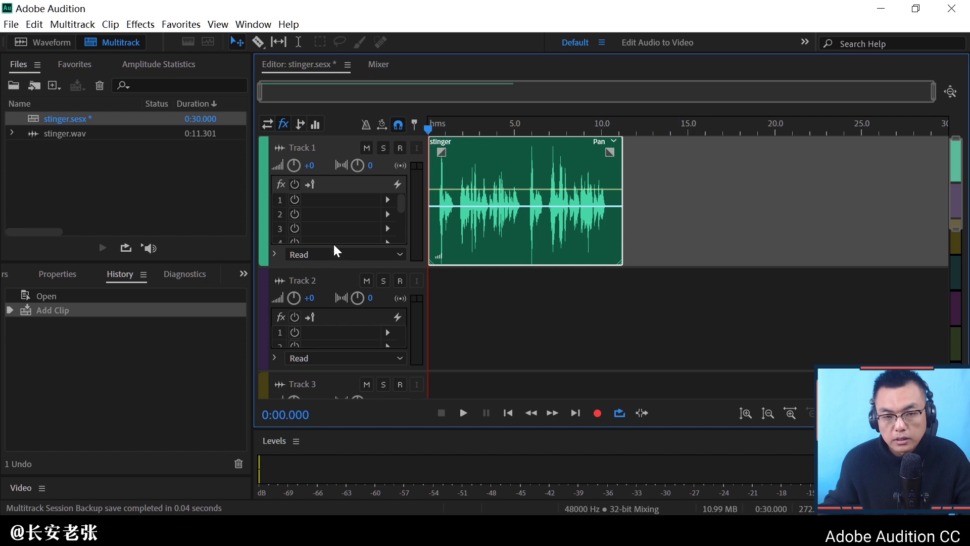
# Add the Delay effect to Track 1's first effect slot and move its dialog off the clip.
pyautogui.click(386, 200)
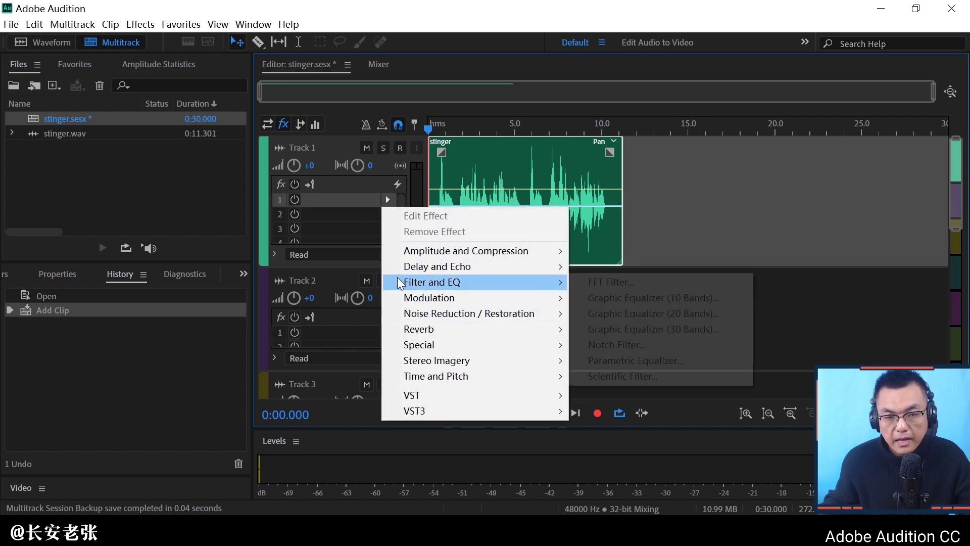
pyautogui.moveTo(443, 334)
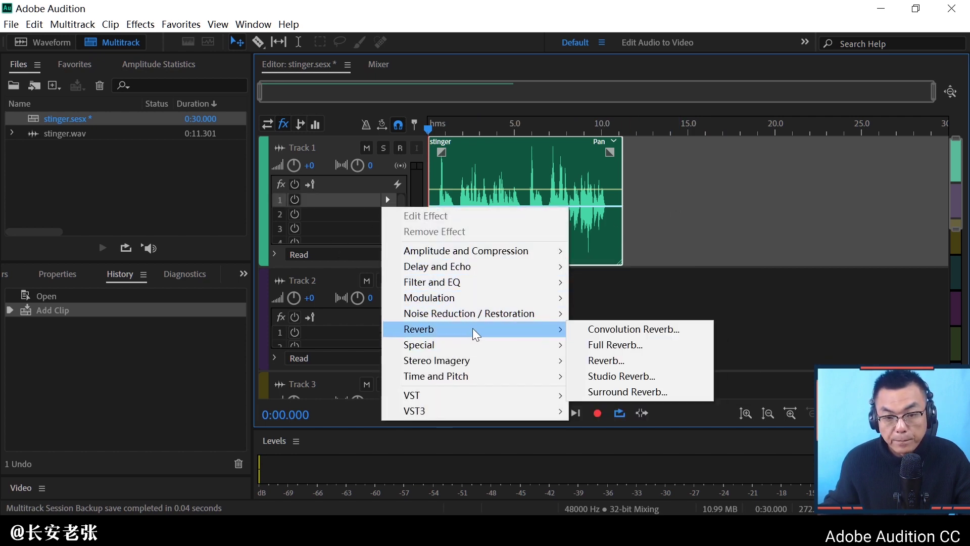
pyautogui.moveTo(536, 267)
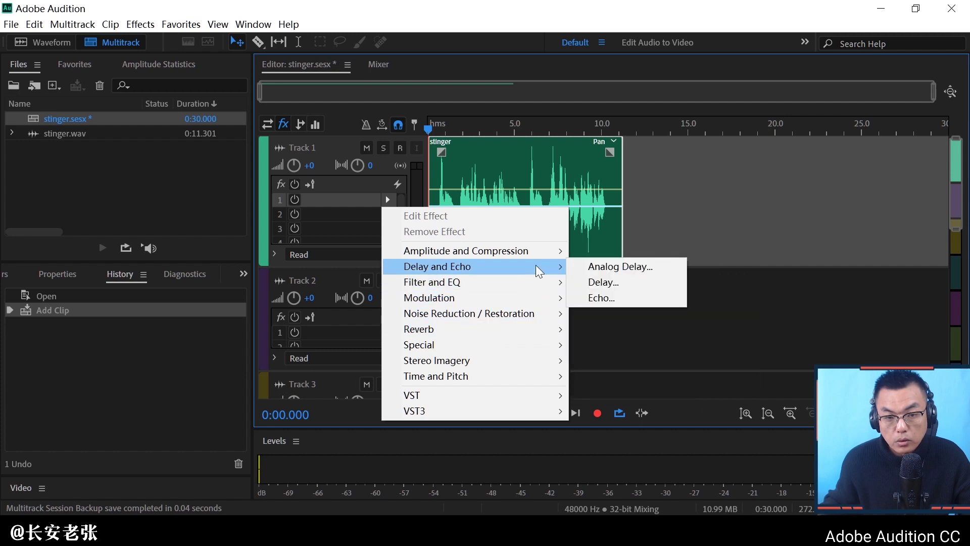
pyautogui.click(584, 282)
pyautogui.moveTo(508, 91); pyautogui.dragTo(257, 122)
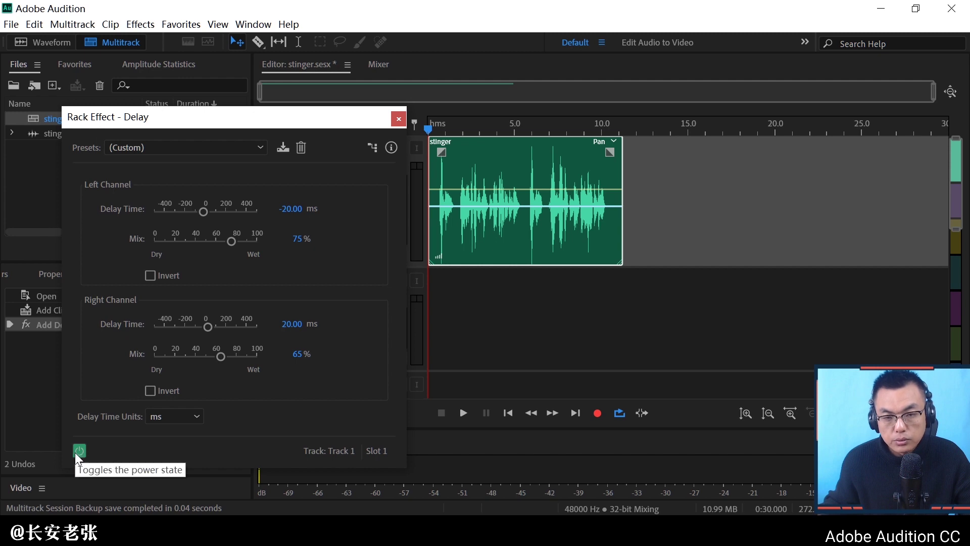
# Play the session while switching the Delay effect off and on to compare, leaving it enabled and closing its dialog.
pyautogui.press('space')
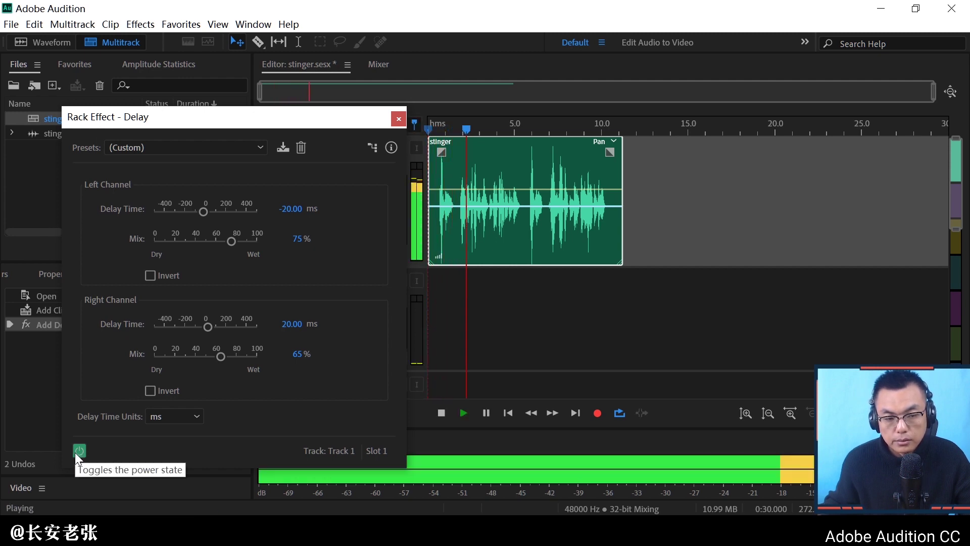
pyautogui.click(75, 453)
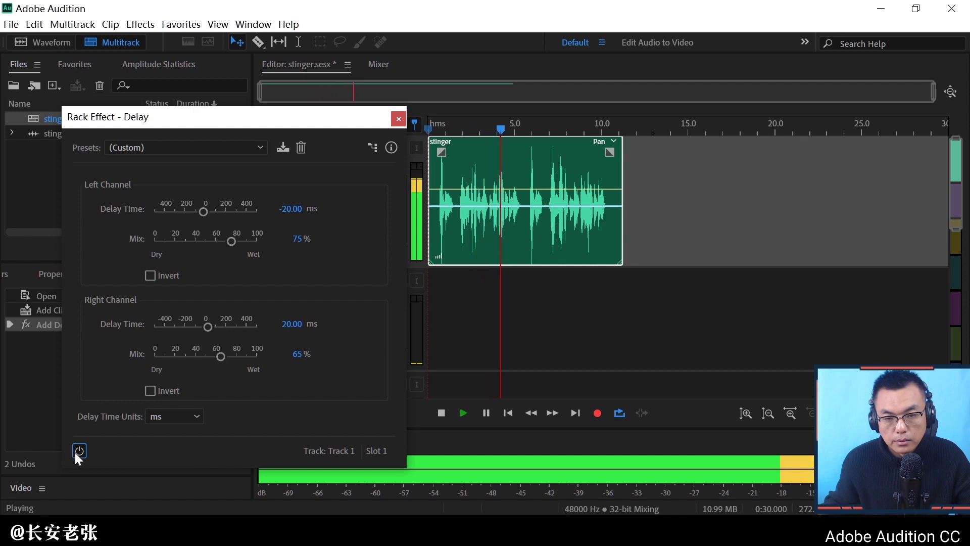
pyautogui.click(74, 453)
pyautogui.click(75, 453)
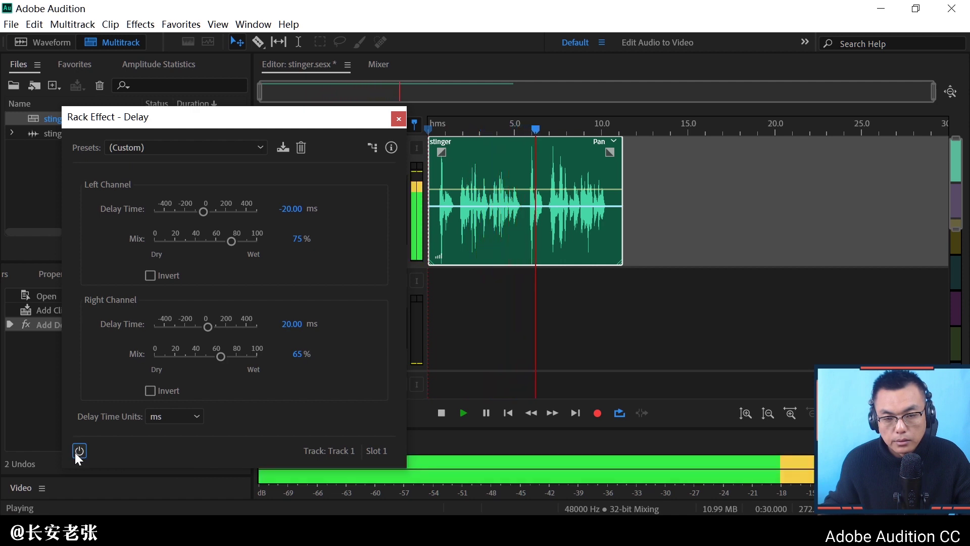
pyautogui.click(75, 453)
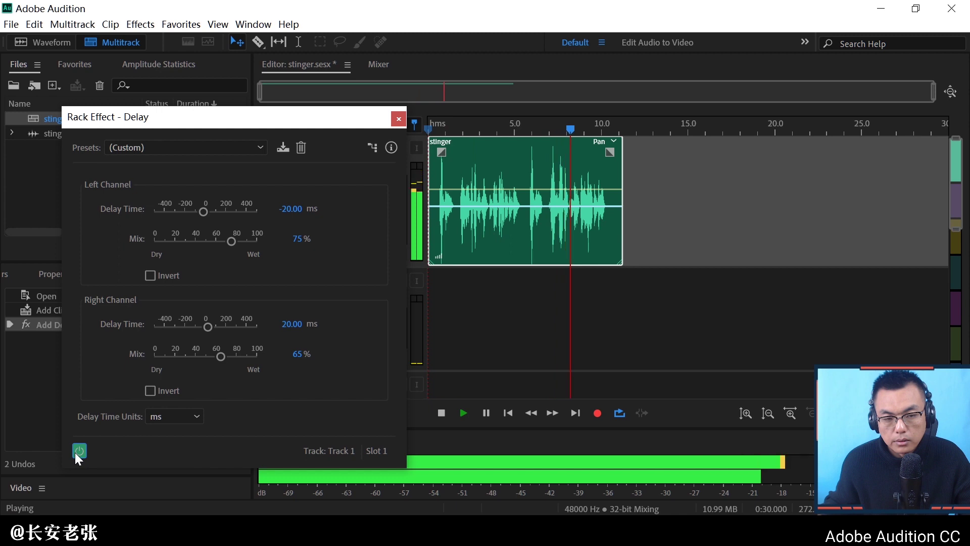
pyautogui.press('space')
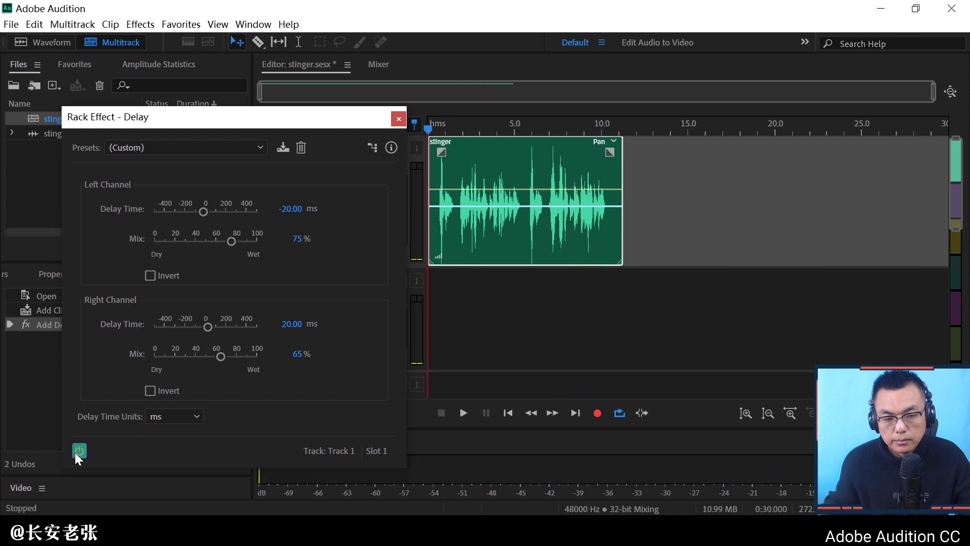
pyautogui.click(399, 120)
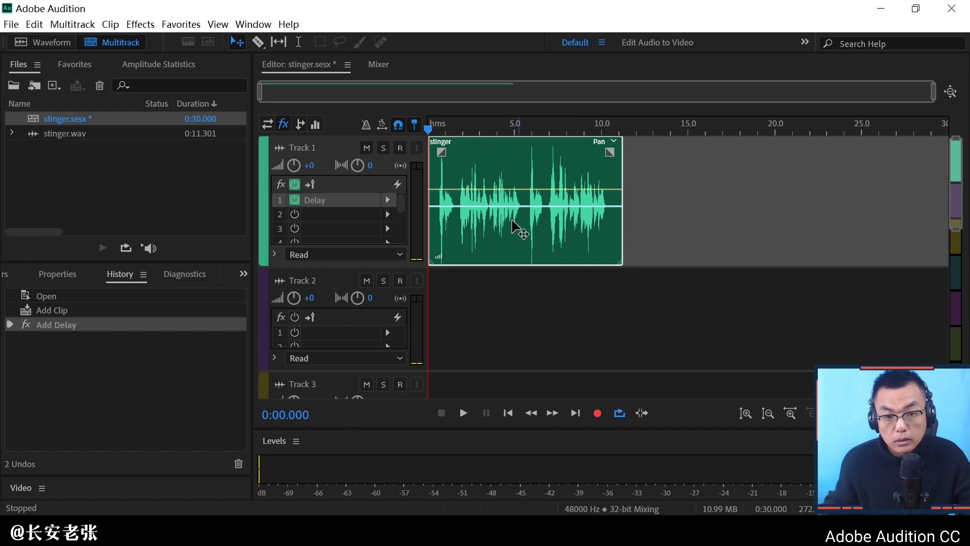
# Add stinger.wav to Track 2 and shift the clip so it starts slightly after the clip on Track 1.
pyautogui.moveTo(89, 134); pyautogui.dragTo(433, 305)
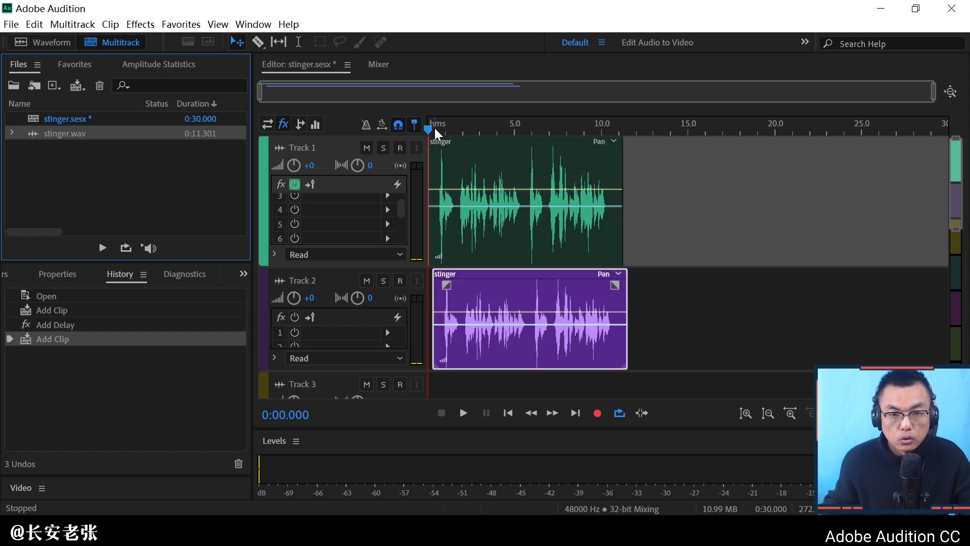
pyautogui.moveTo(435, 128); pyautogui.dragTo(593, 130)
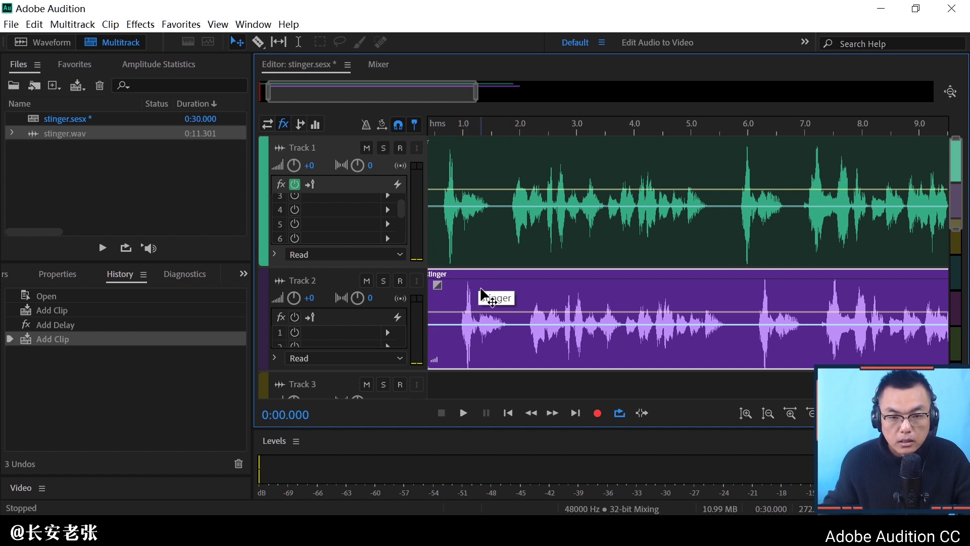
pyautogui.moveTo(494, 282); pyautogui.dragTo(485, 277)
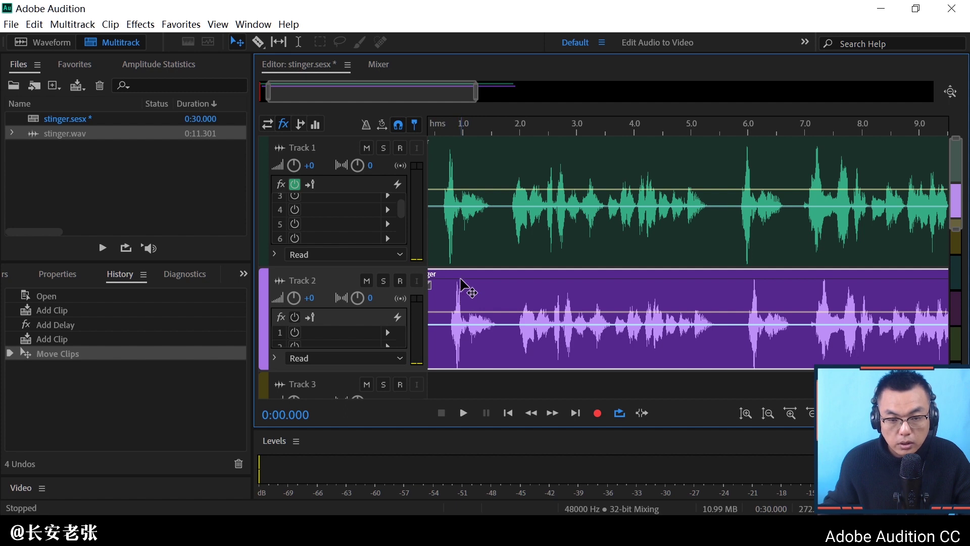
# Listen to both offset tracks together from about 0.5 s.
pyautogui.click(434, 130)
pyautogui.press('space')
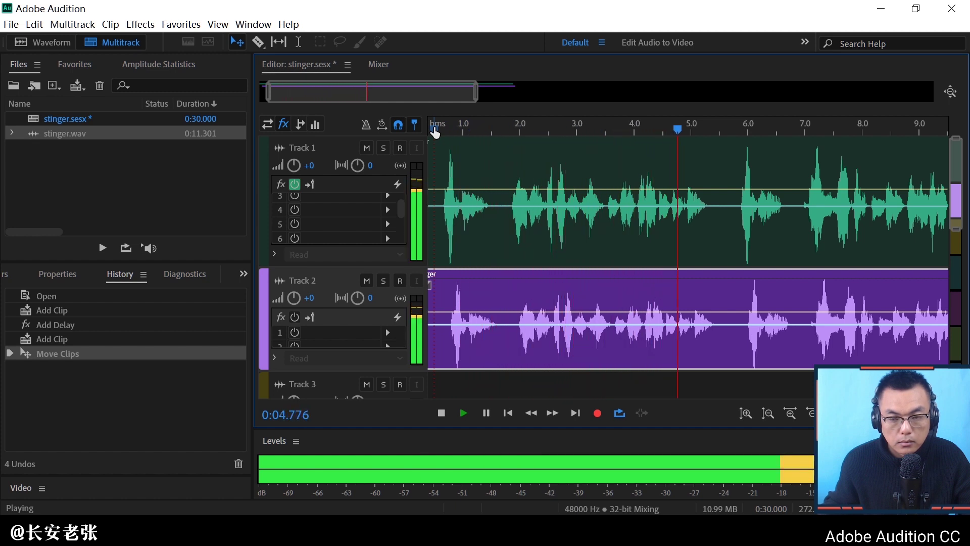
pyautogui.press('space')
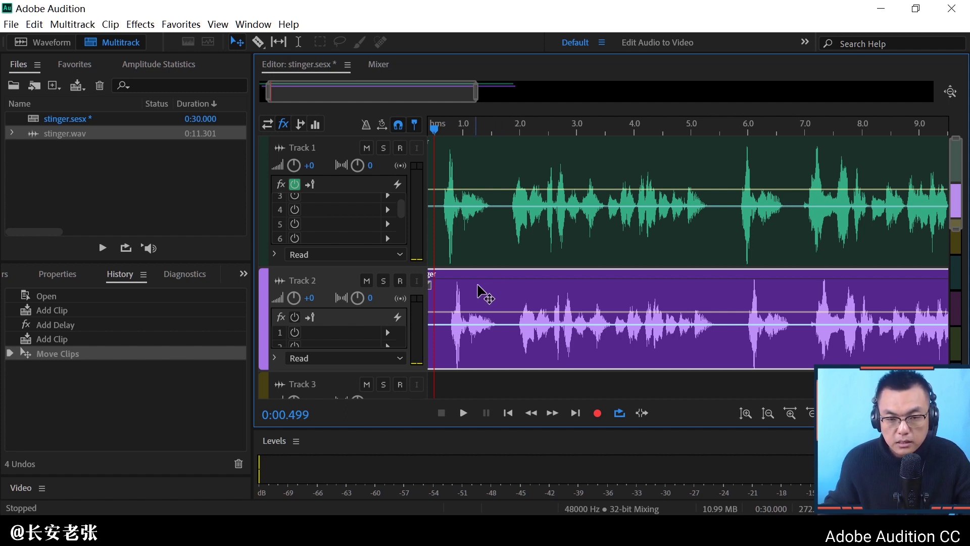
# Move the Track 2 clip earlier to align with the Track 1 clip and play both tracks.
pyautogui.moveTo(486, 283); pyautogui.dragTo(479, 283)
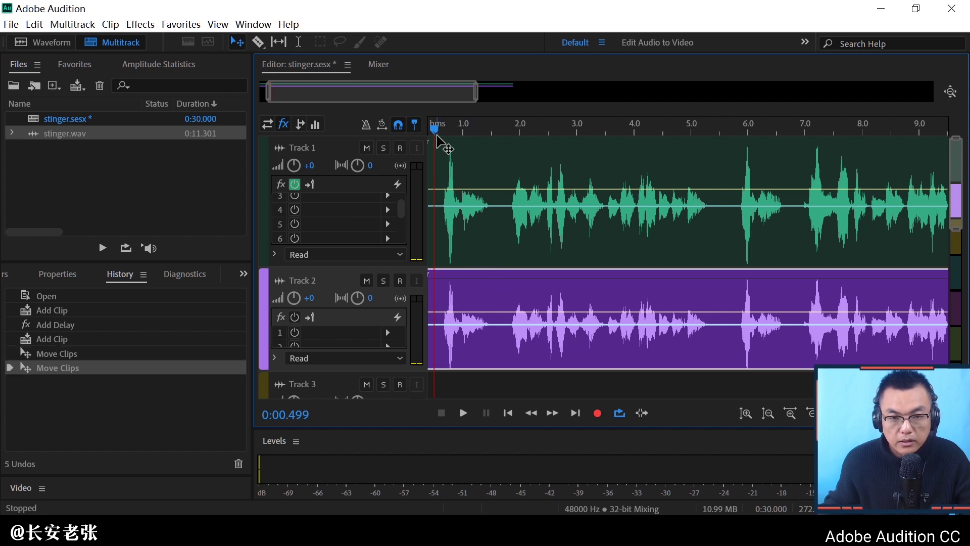
pyautogui.press('space')
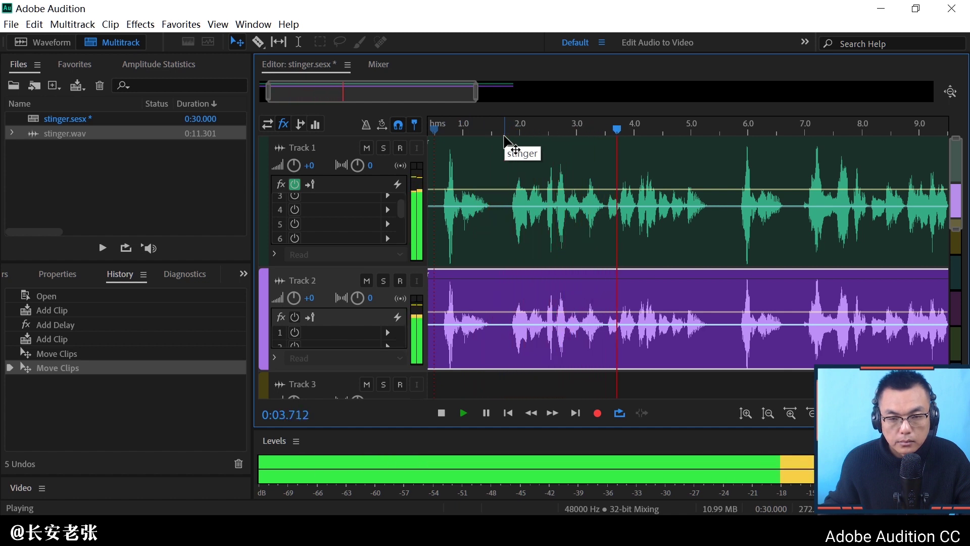
# Stop playback and set the stereo balance of Track 1 to L67.3 and Track 2 to R66.8.
pyautogui.press('space')
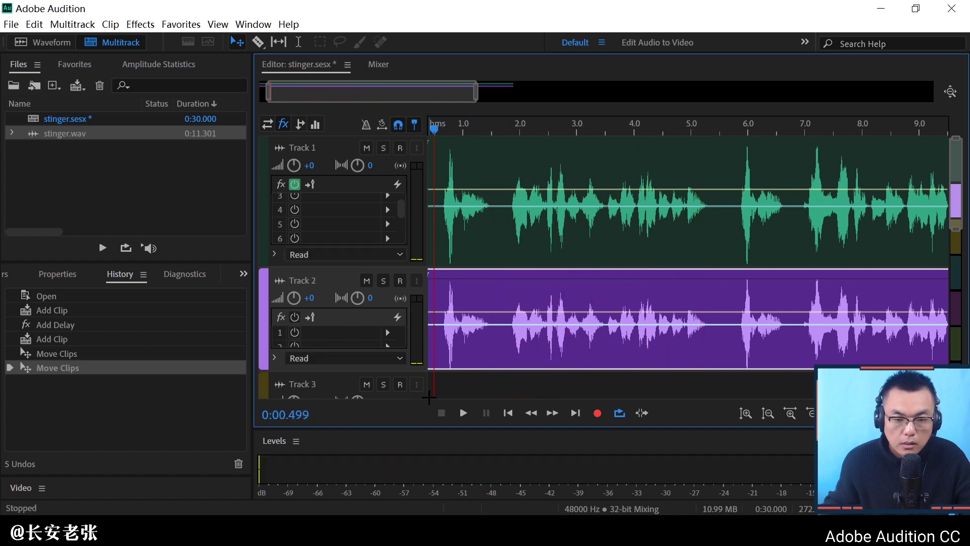
pyautogui.moveTo(418, 426); pyautogui.dragTo(418, 475)
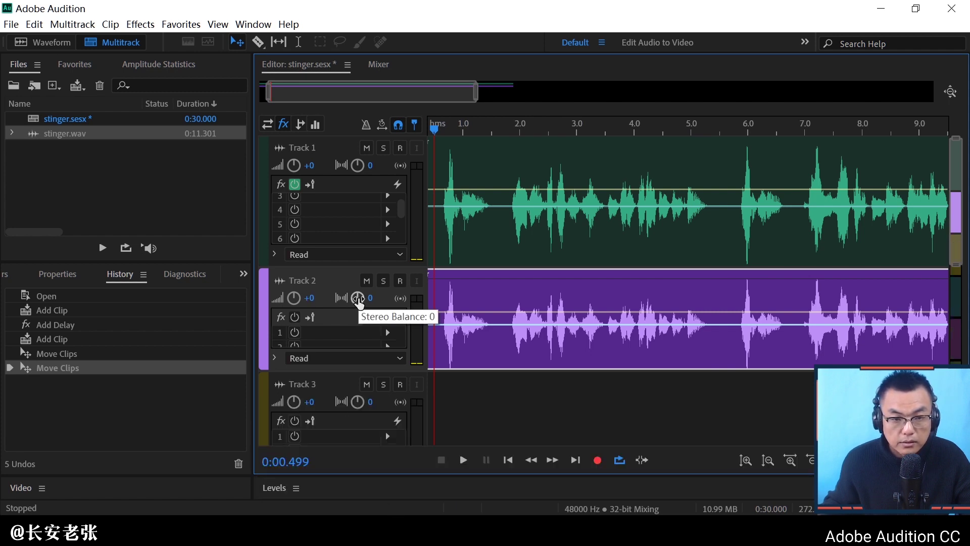
pyautogui.click(358, 164)
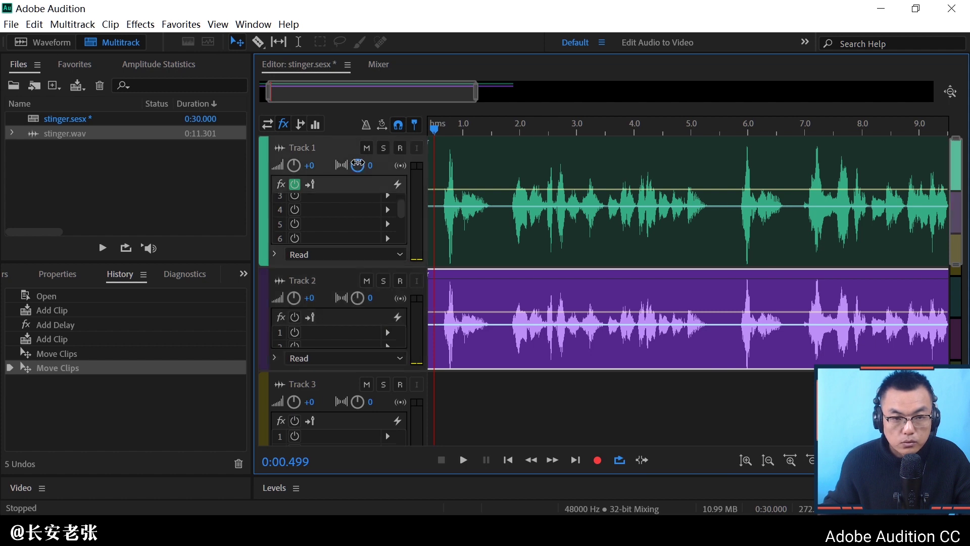
pyautogui.moveTo(358, 164); pyautogui.dragTo(228, 241)
pyautogui.click(363, 298)
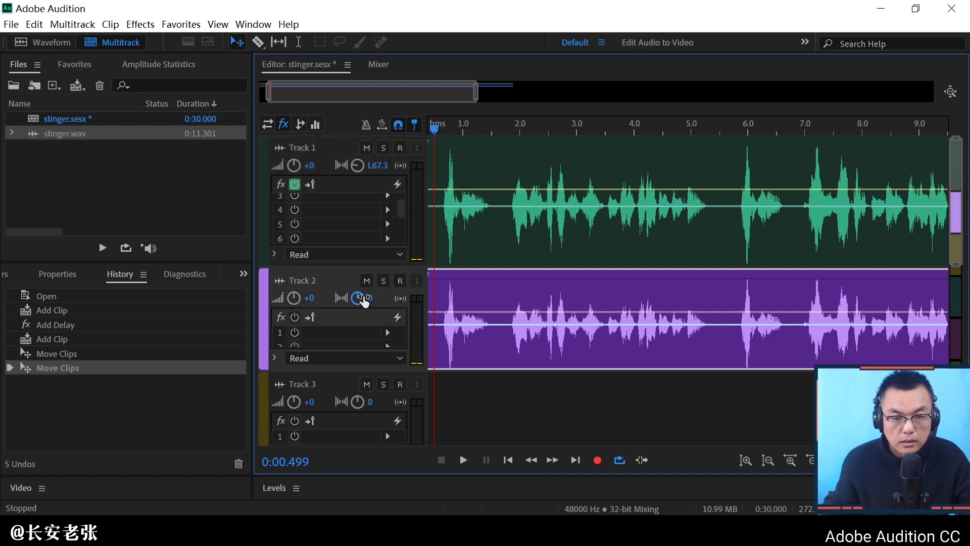
pyautogui.moveTo(363, 301); pyautogui.dragTo(642, 373)
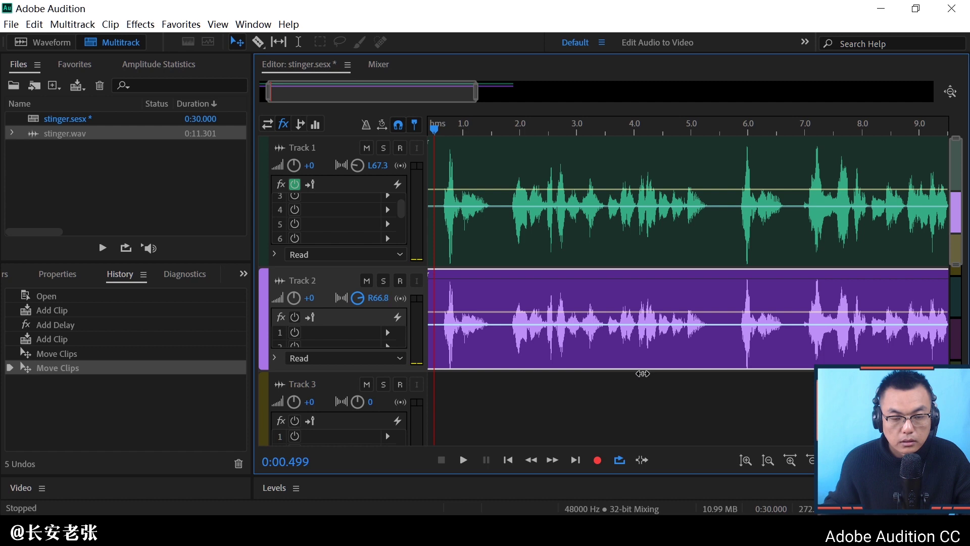
# Return the playhead to the start of the session and listen to both panned tracks together.
pyautogui.moveTo(434, 132); pyautogui.dragTo(422, 128)
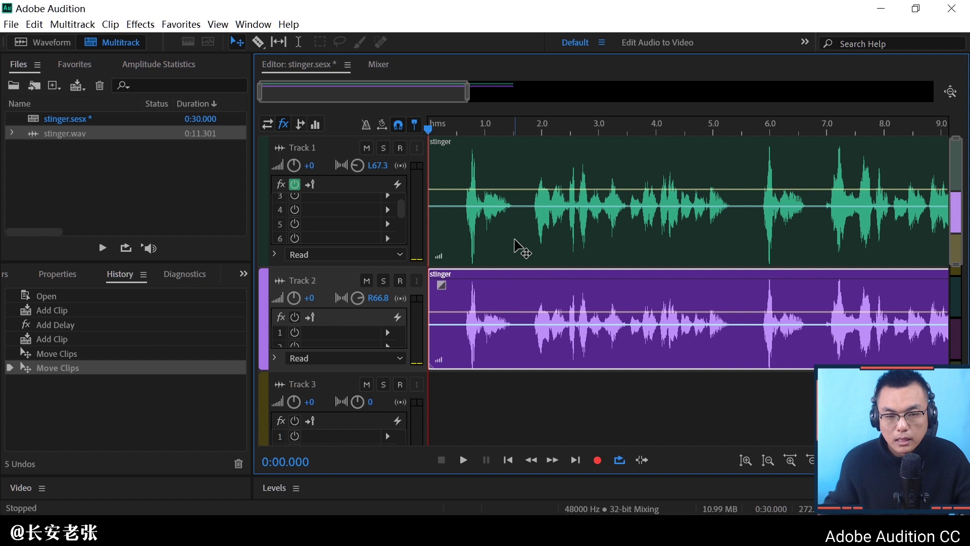
pyautogui.press('space')
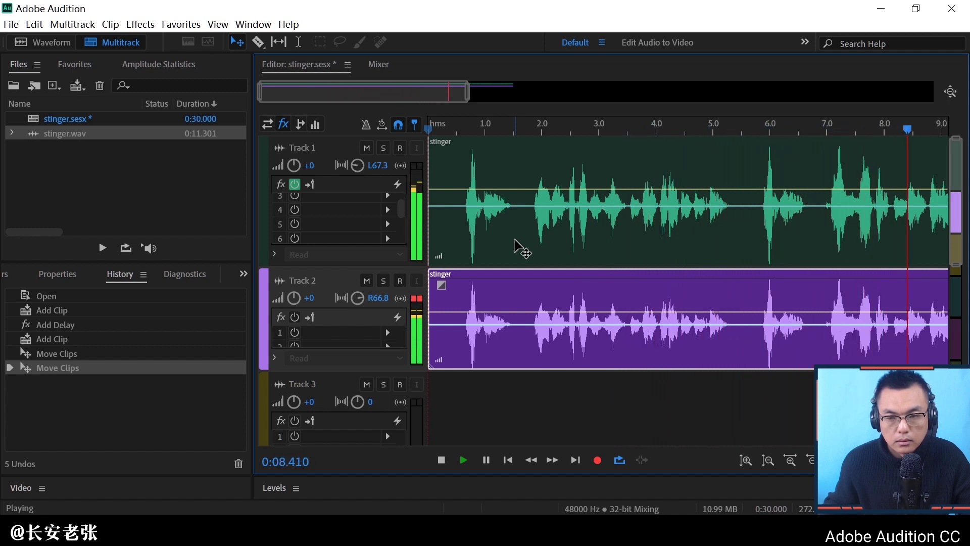
pyautogui.press('space')
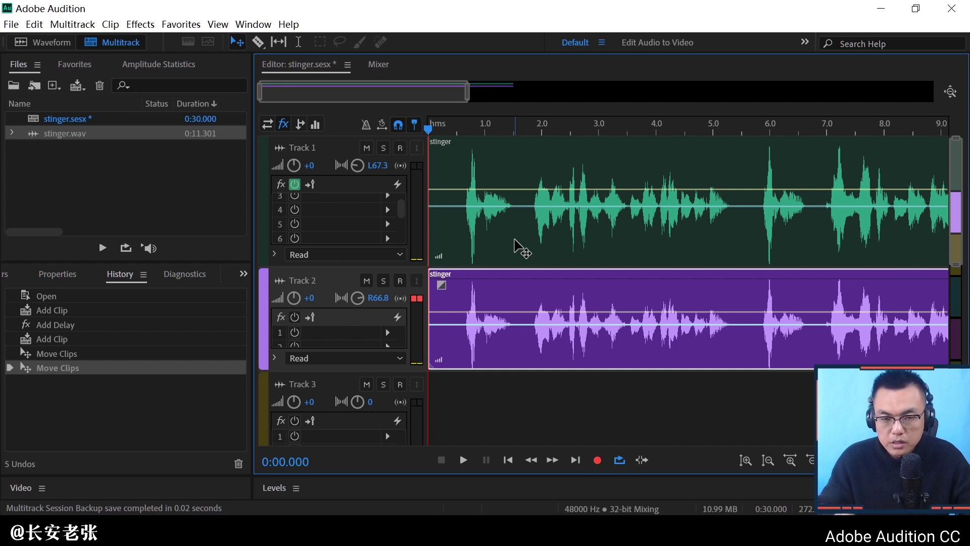
# Open the Track 1 clip in the waveform editor and bring up the Analog Delay effect for it.
pyautogui.doubleClick(518, 246)
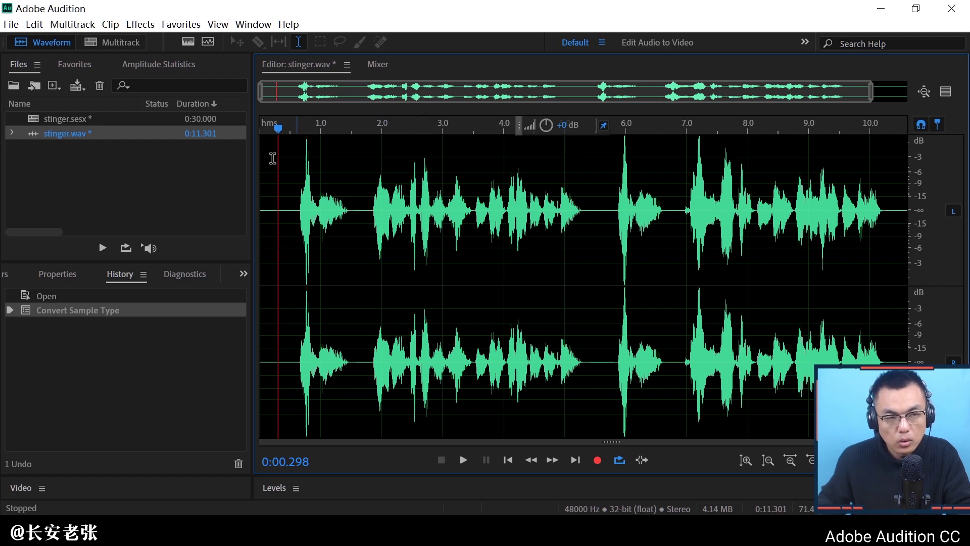
pyautogui.click(140, 25)
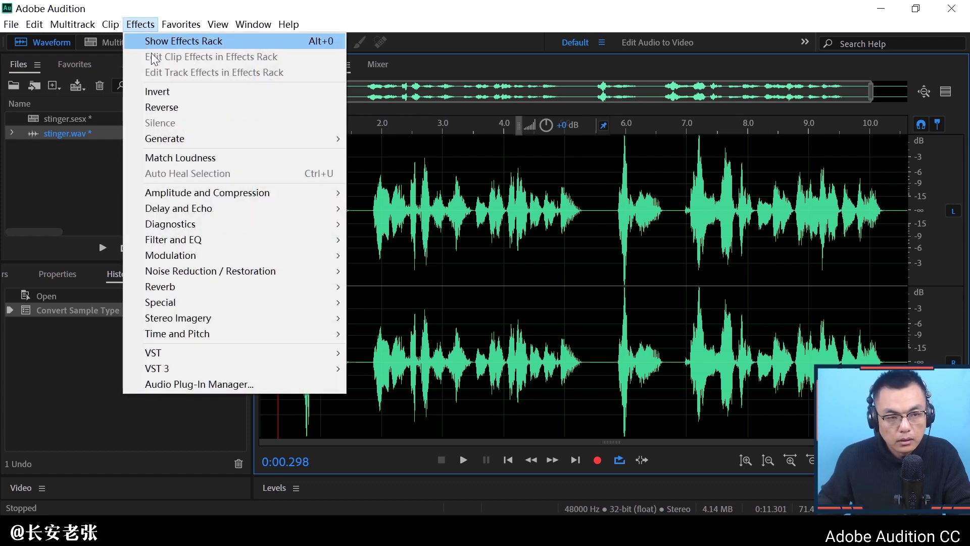
pyautogui.moveTo(234, 206)
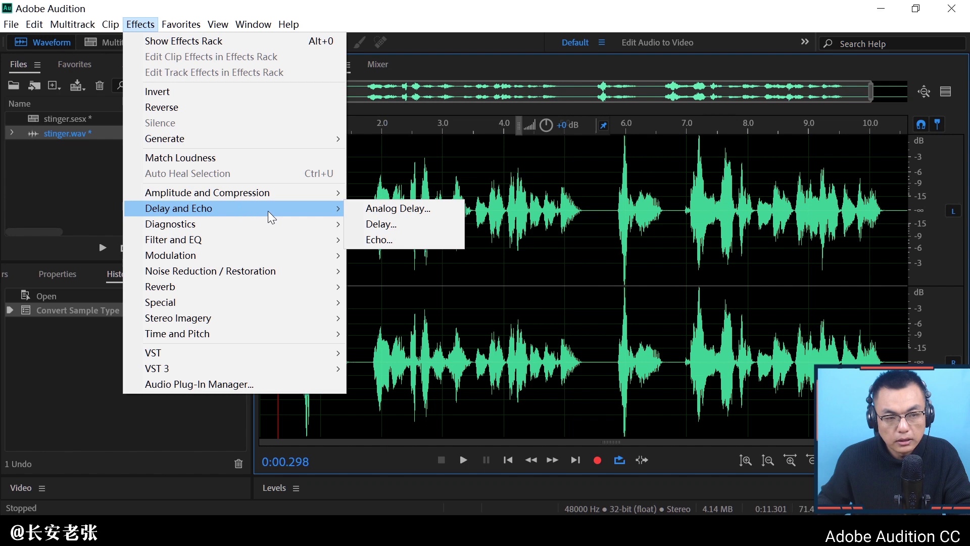
pyautogui.click(399, 207)
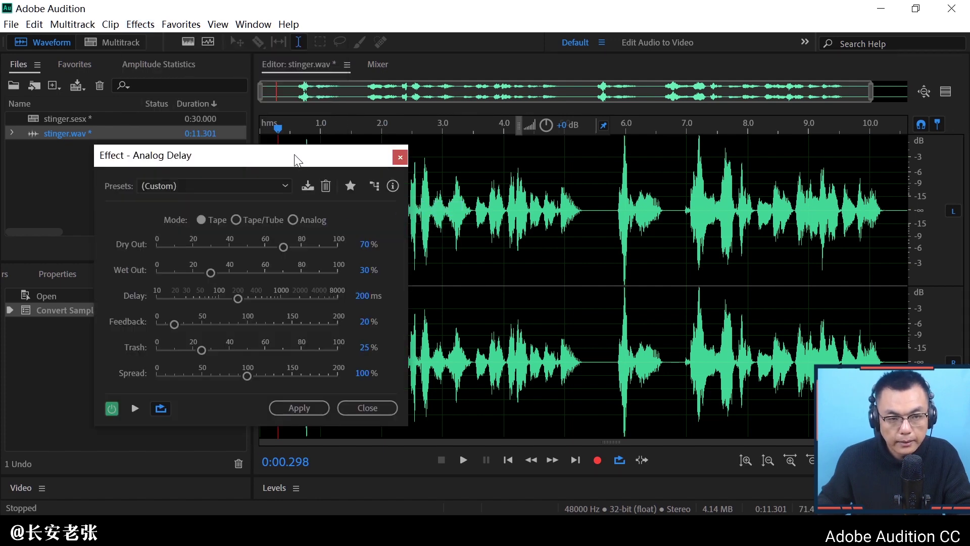
pyautogui.moveTo(292, 161); pyautogui.dragTo(589, 133)
pyautogui.moveTo(509, 129); pyautogui.dragTo(379, 147)
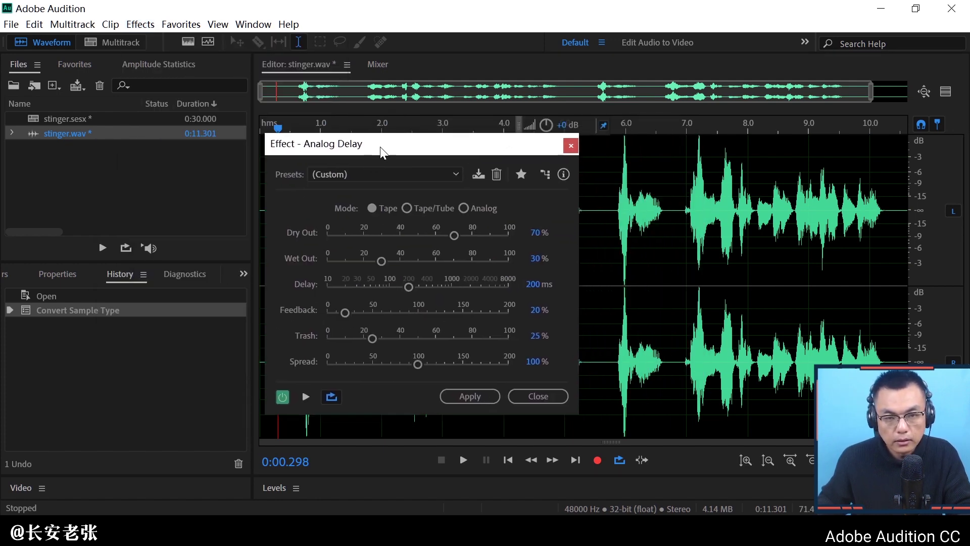
# Load the (Default) preset in the Analog Delay effect.
pyautogui.click(313, 178)
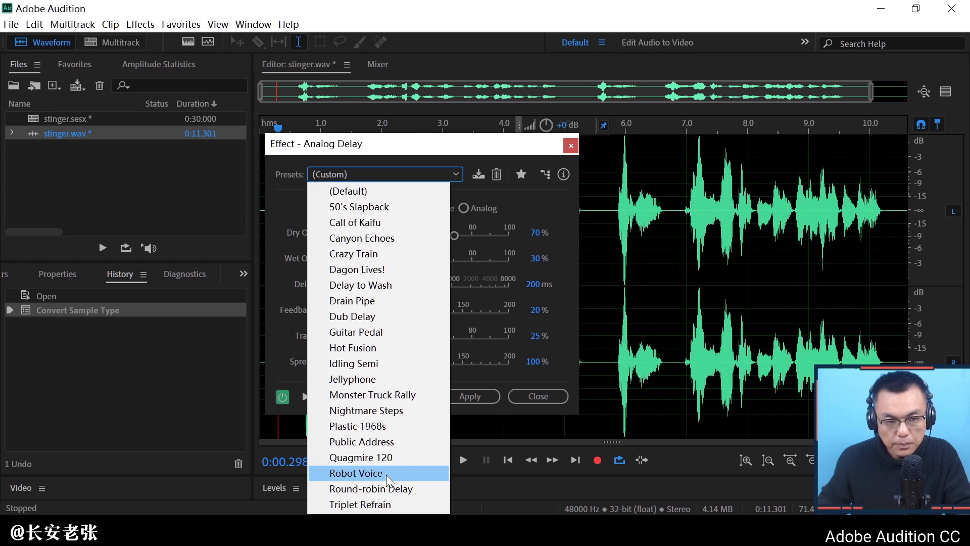
pyautogui.click(418, 187)
pyautogui.moveTo(449, 144); pyautogui.dragTo(407, 146)
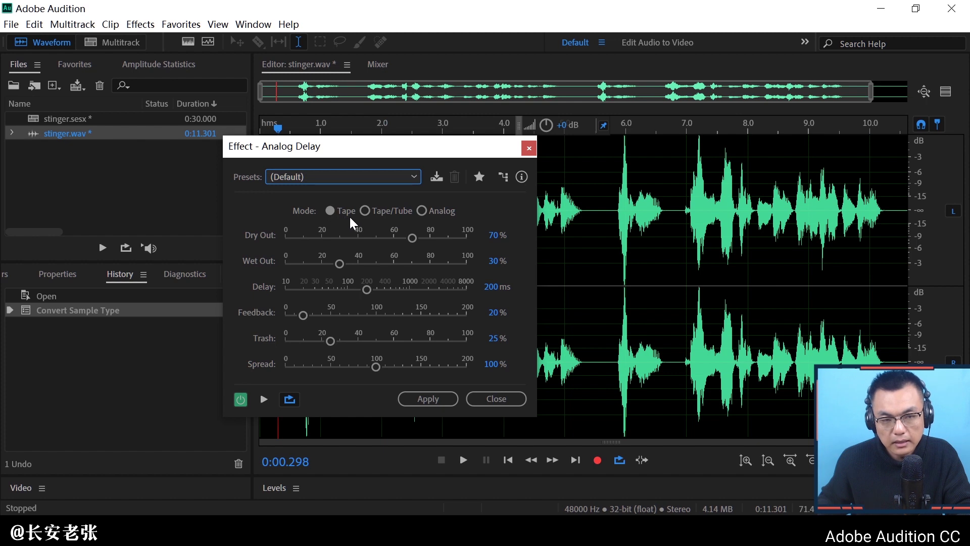
# Switch the Analog Delay mode through Tape/Tube and Analog, ending back on Tape.
pyautogui.click(390, 211)
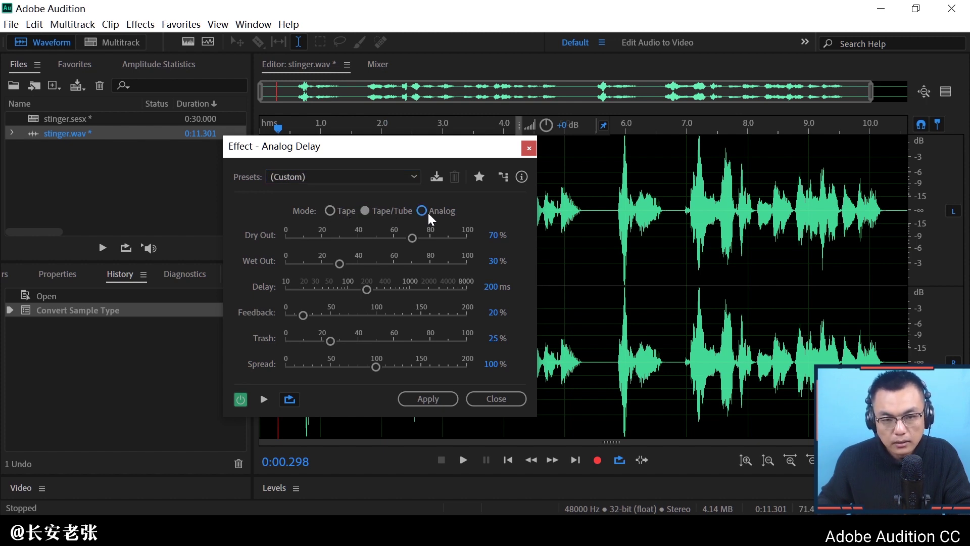
pyautogui.click(428, 212)
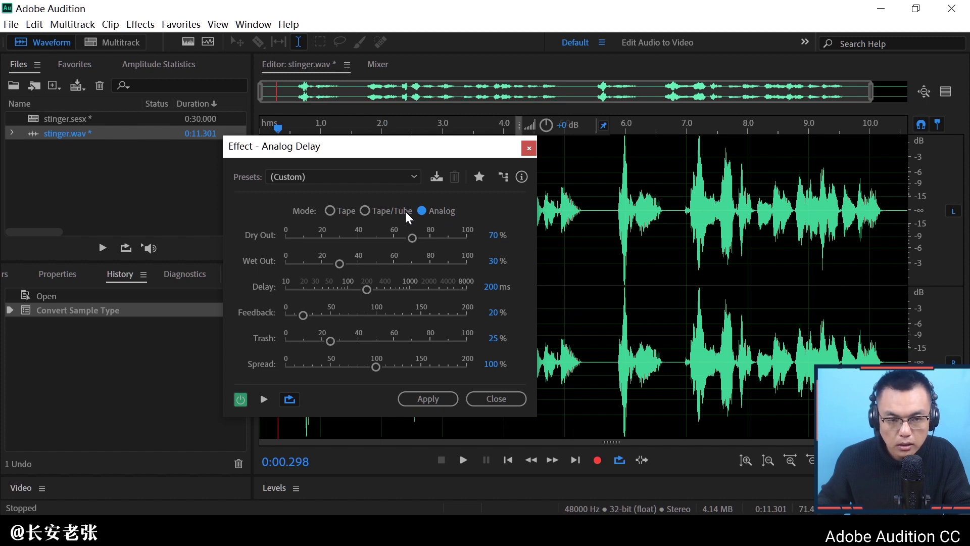
pyautogui.click(381, 209)
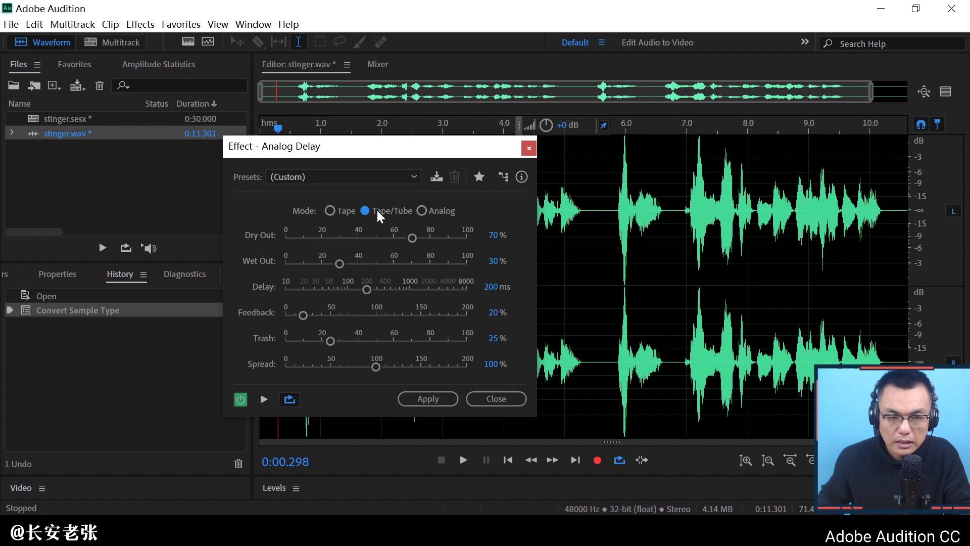
pyautogui.click(335, 210)
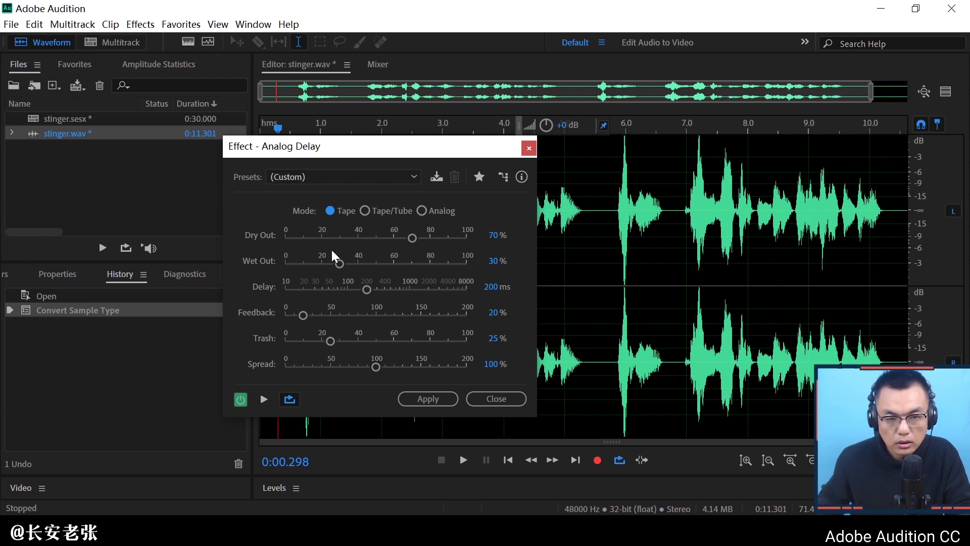
# Load the Robot Voice preset and preview it on stinger.wav in Tape mode.
pyautogui.click(356, 171)
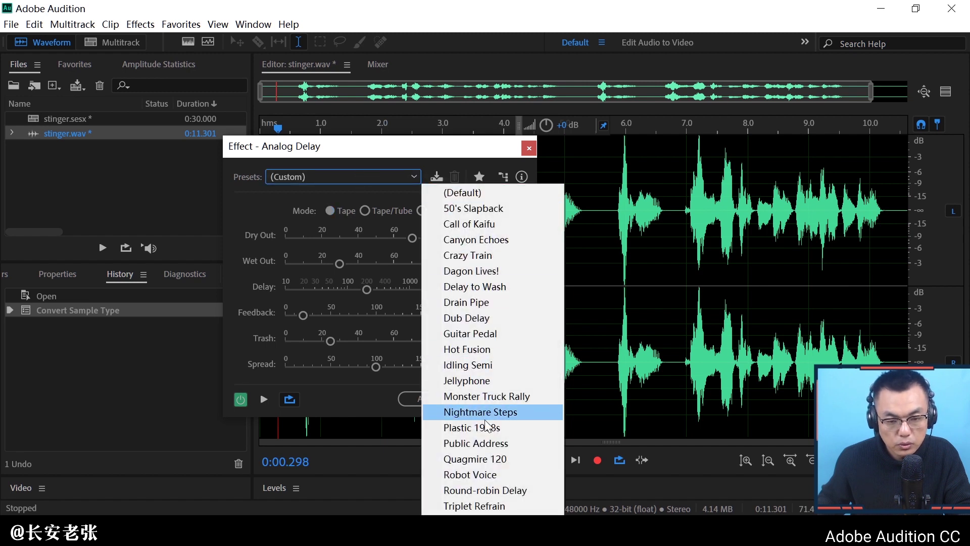
pyautogui.click(475, 473)
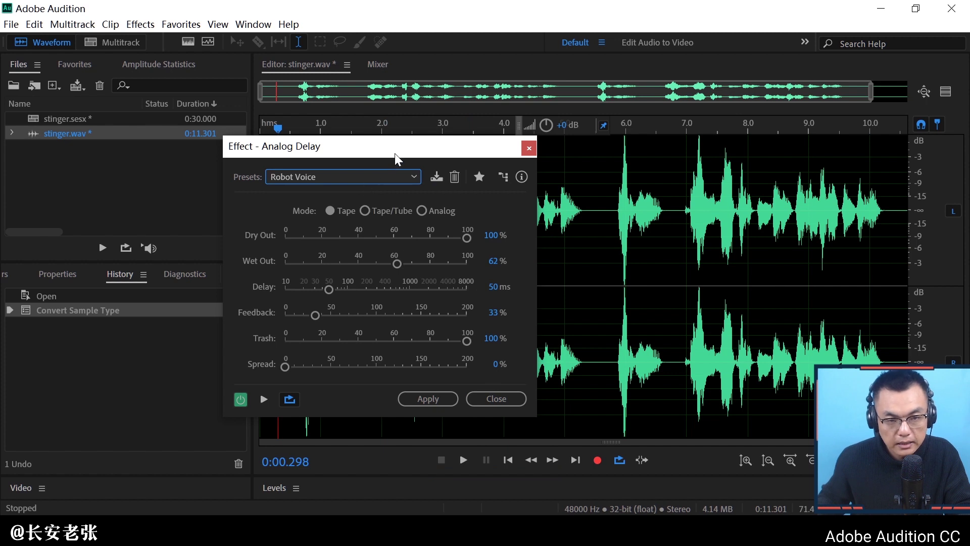
pyautogui.moveTo(396, 150); pyautogui.dragTo(162, 150)
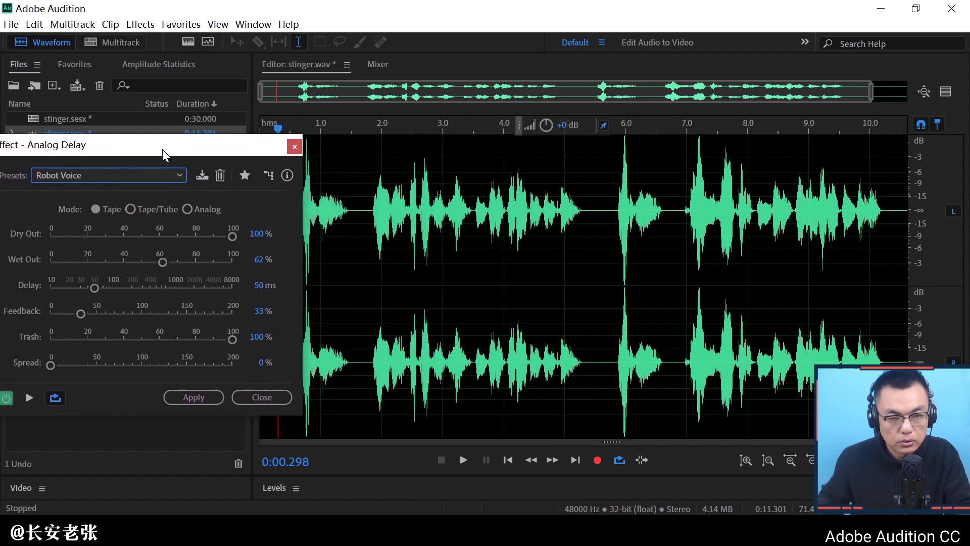
pyautogui.click(30, 398)
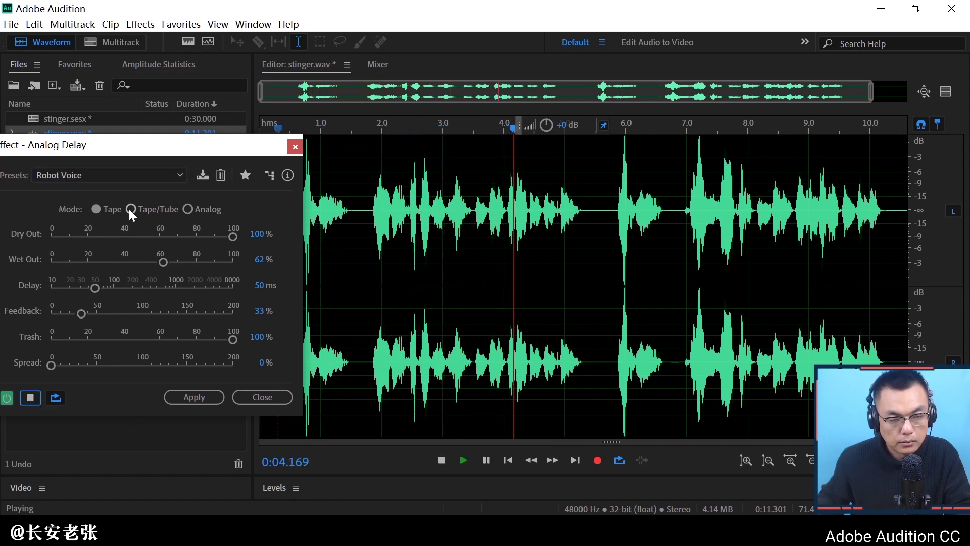
pyautogui.press('space')
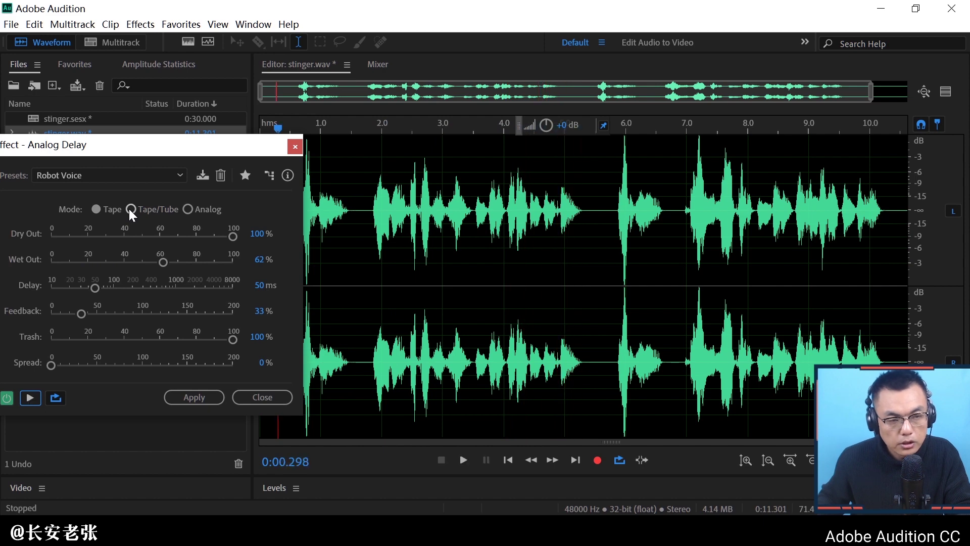
# Preview the Robot Voice settings in Tape/Tube mode and in Analog mode to compare them.
pyautogui.click(131, 209)
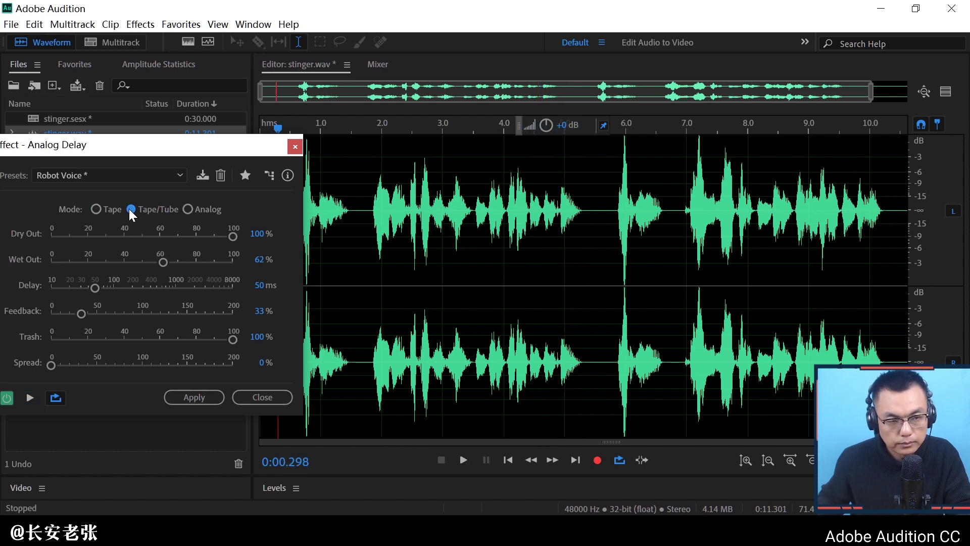
pyautogui.click(26, 398)
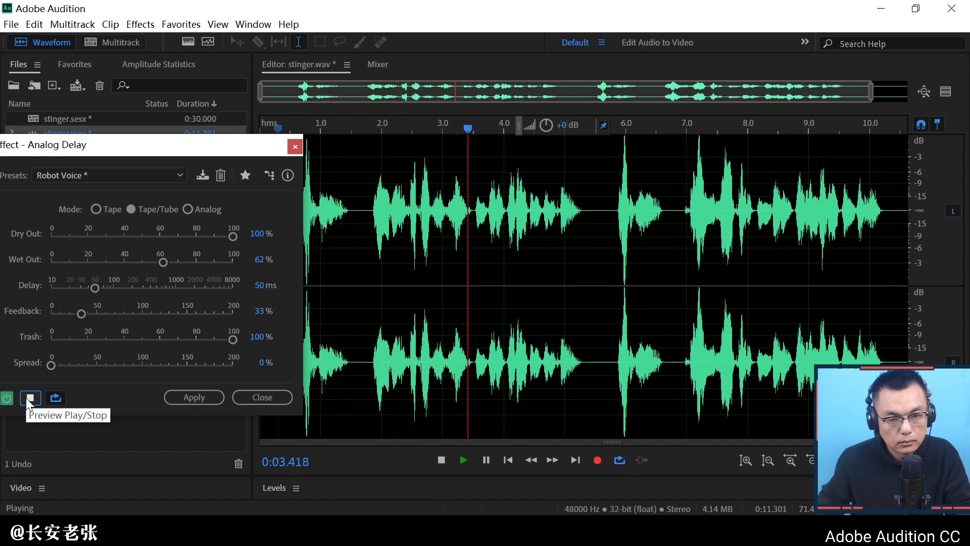
pyautogui.click(26, 398)
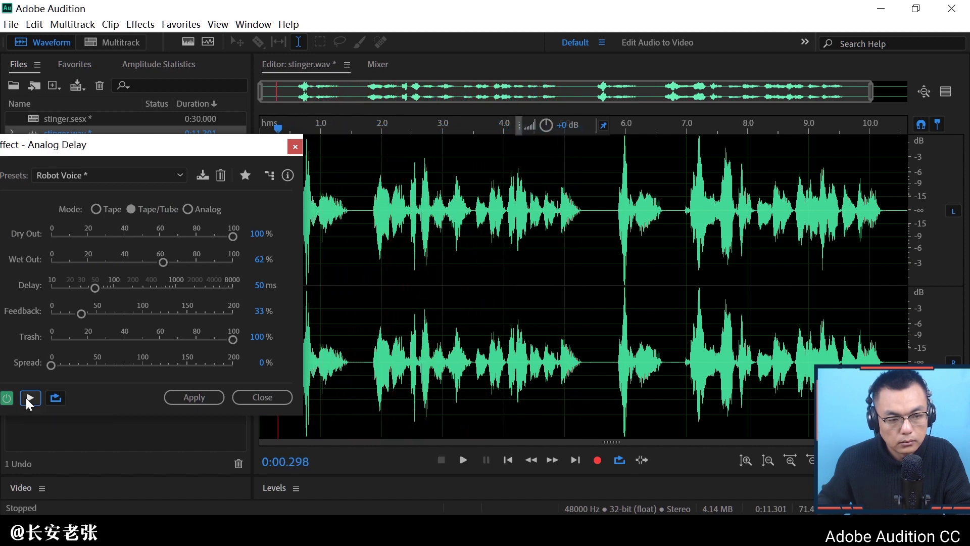
pyautogui.click(191, 207)
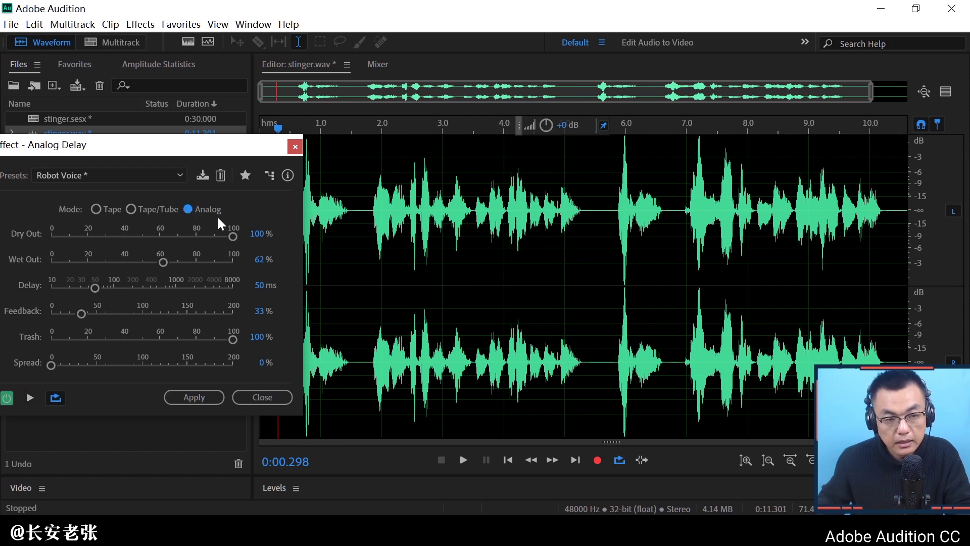
pyautogui.click(31, 396)
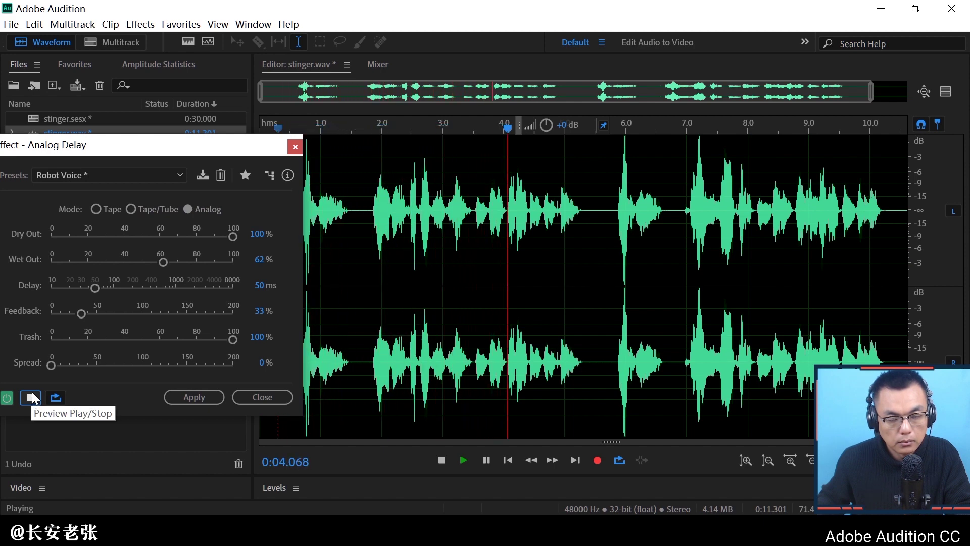
pyautogui.click(31, 397)
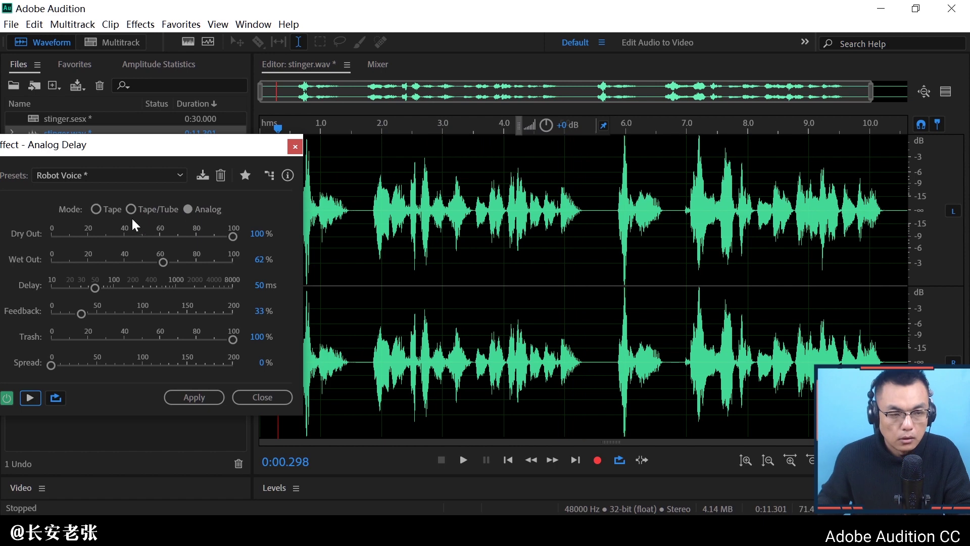
# Load the (Default) preset and set Dry Out to 100% and Wet Out to 79%.
pyautogui.moveTo(126, 145); pyautogui.dragTo(282, 152)
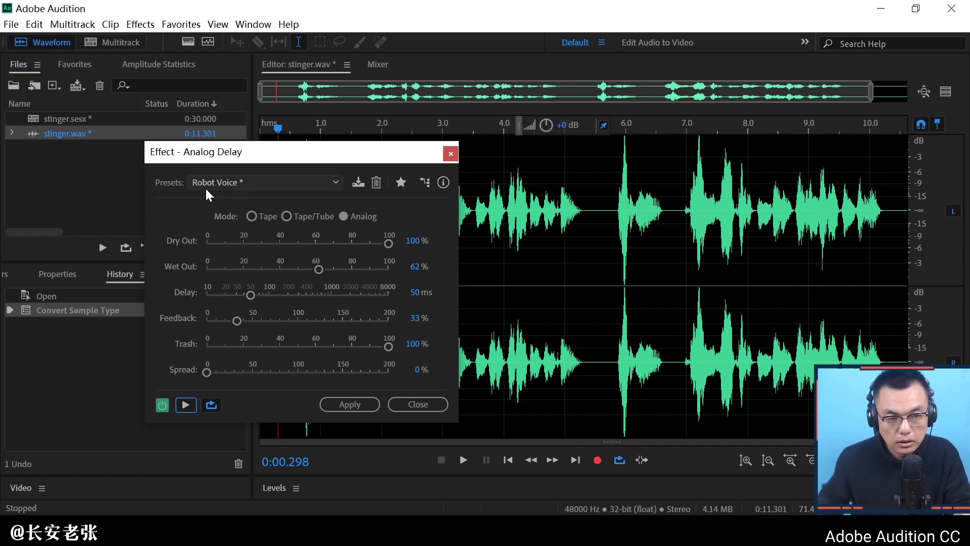
pyautogui.click(226, 184)
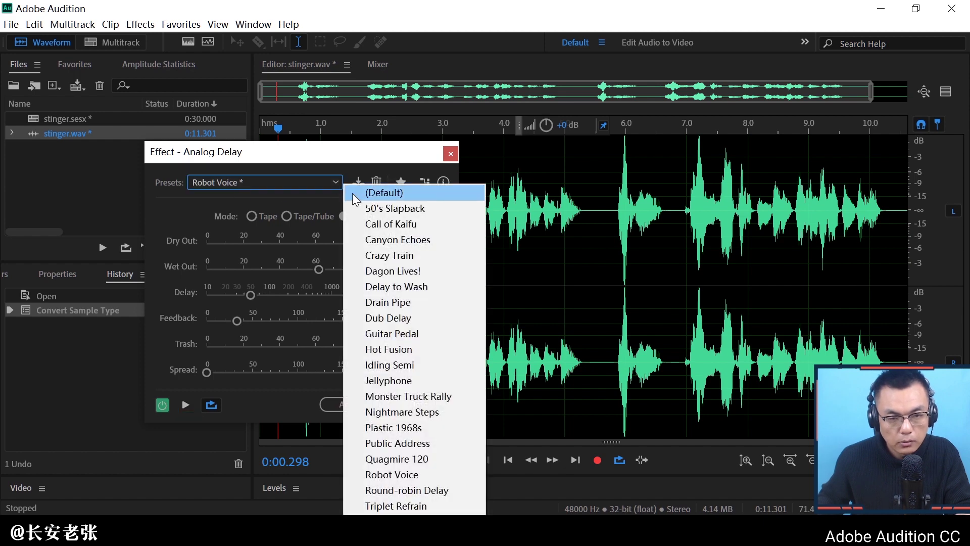
pyautogui.click(360, 193)
pyautogui.moveTo(302, 156); pyautogui.dragTo(416, 134)
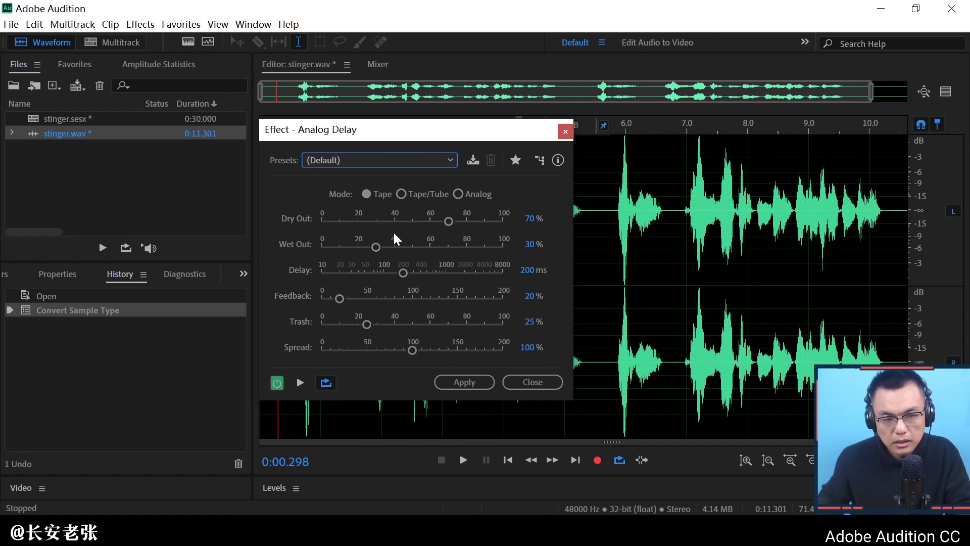
pyautogui.moveTo(448, 225); pyautogui.dragTo(501, 228)
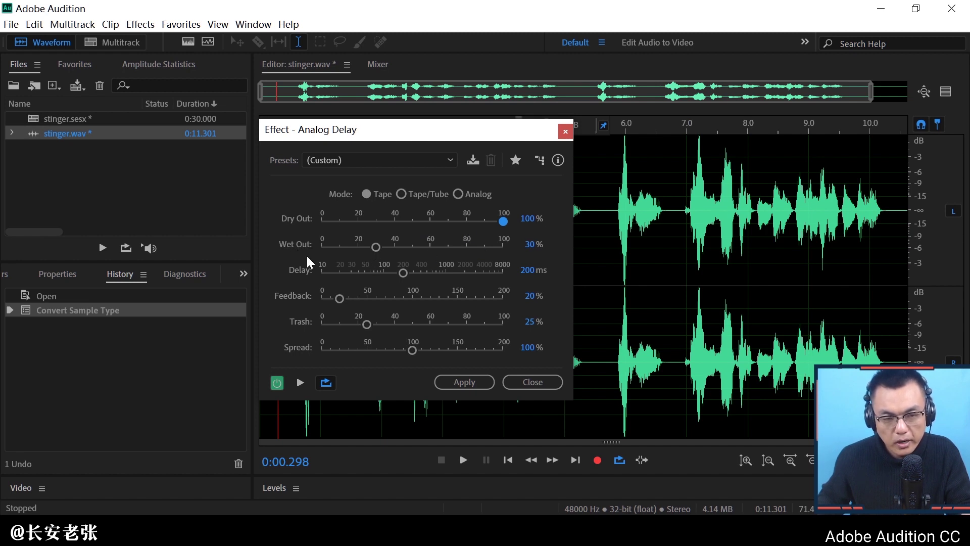
pyautogui.moveTo(375, 248); pyautogui.dragTo(464, 255)
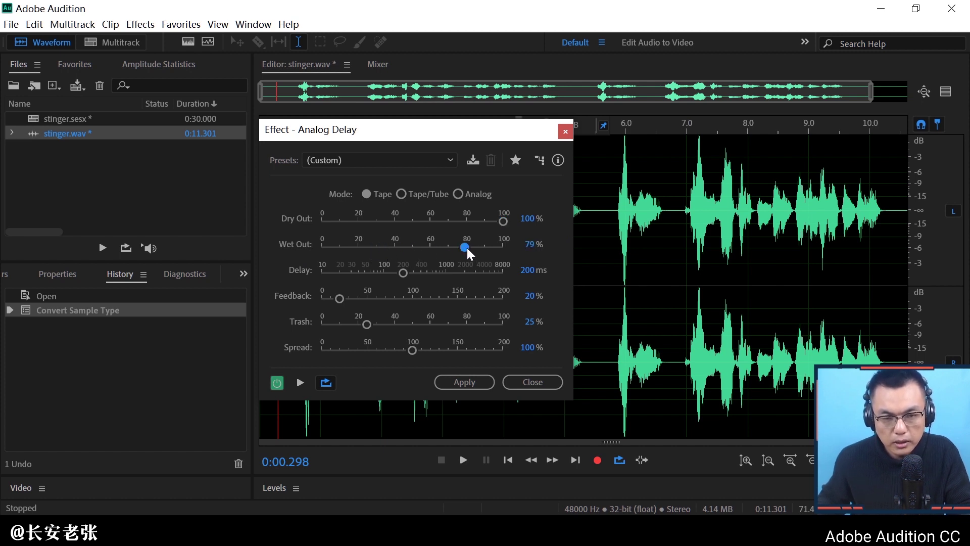
# Lower Wet Out to 0%, reload the (Default) preset, and start previewing the Analog Delay on stinger.wav.
pyautogui.moveTo(464, 248); pyautogui.dragTo(310, 275)
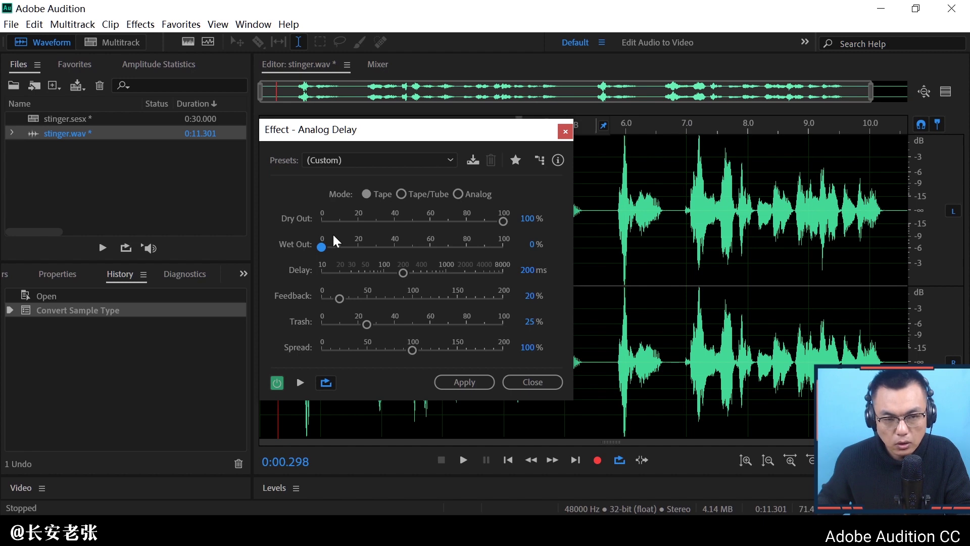
pyautogui.click(371, 164)
pyautogui.click(371, 173)
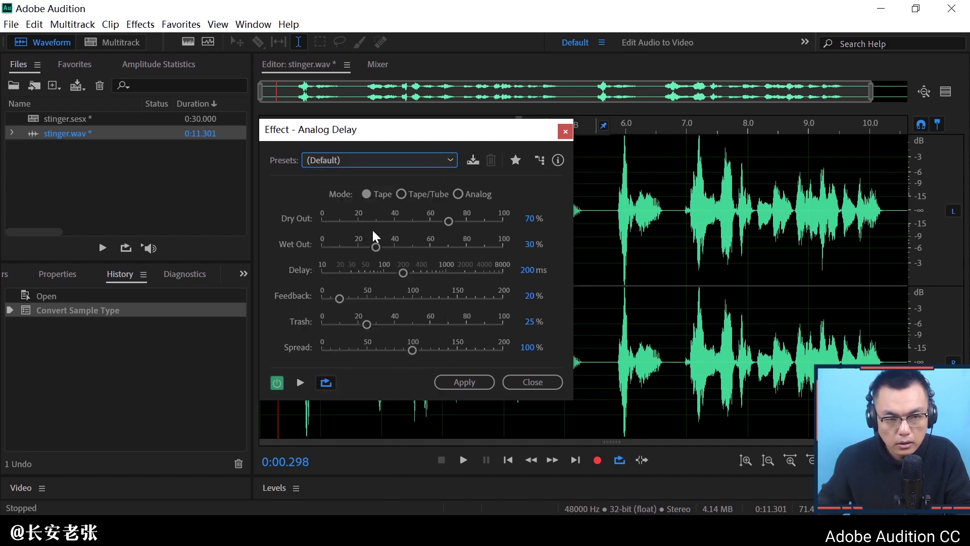
pyautogui.moveTo(458, 131); pyautogui.dragTo(196, 147)
pyautogui.moveTo(253, 151)
pyautogui.mouseDown()
pyautogui.moveTo(238, 152)
pyautogui.moveTo(246, 150)
pyautogui.mouseUp()
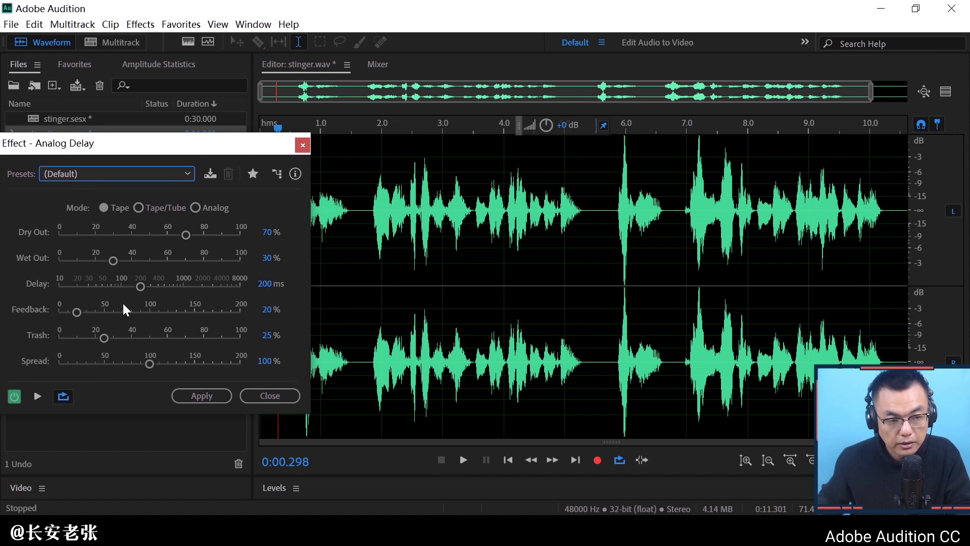
pyautogui.click(37, 396)
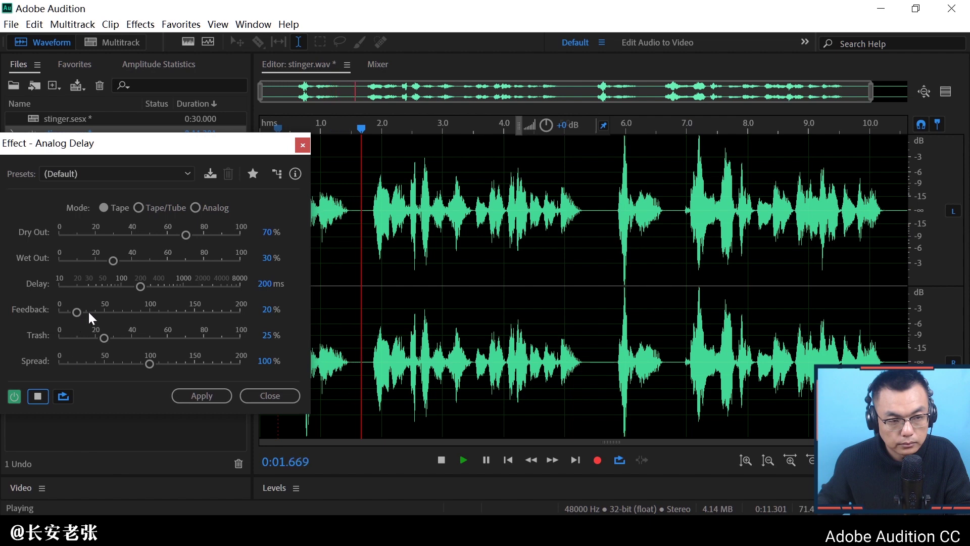
# While previewing, try Delay at 44 and 182 ms, Feedback at 84% and 97%, and Trash at 33%, ending with playback stopped.
pyautogui.moveTo(136, 286); pyautogui.dragTo(152, 313)
pyautogui.moveTo(141, 313); pyautogui.dragTo(135, 313)
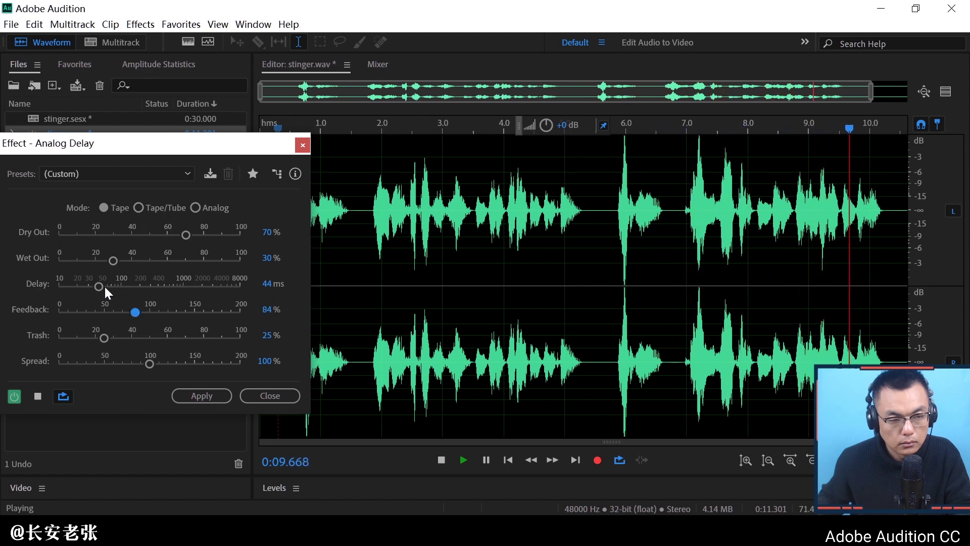
pyautogui.moveTo(103, 284); pyautogui.dragTo(137, 287)
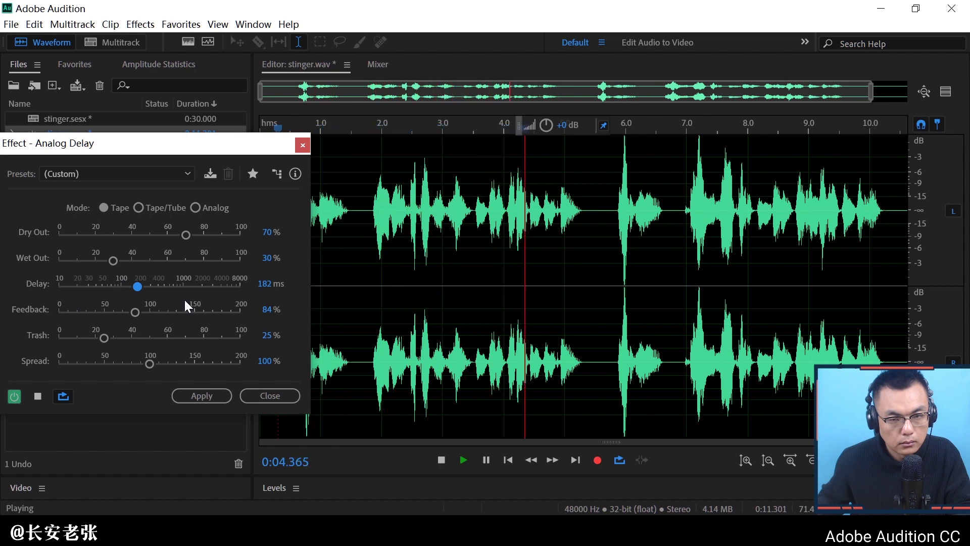
pyautogui.moveTo(103, 338); pyautogui.dragTo(146, 310)
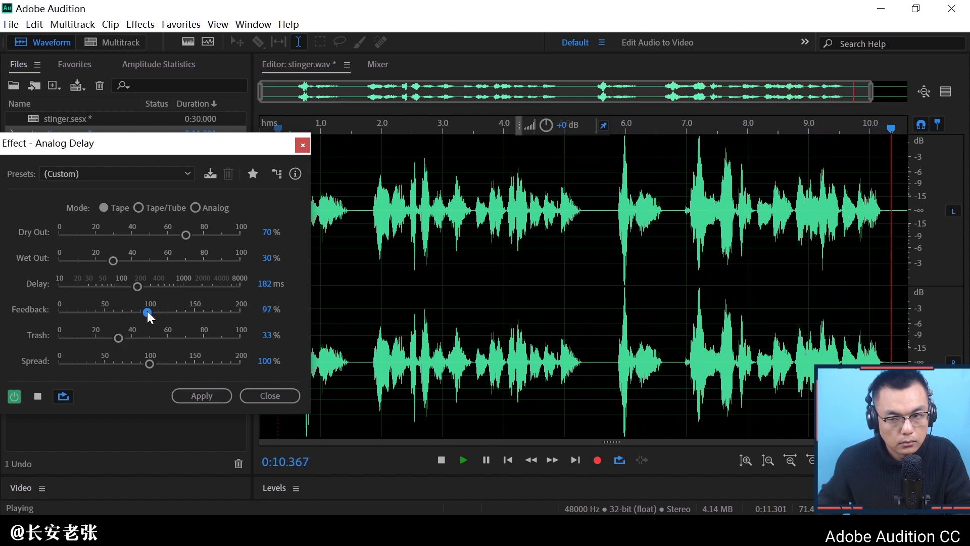
pyautogui.press('space')
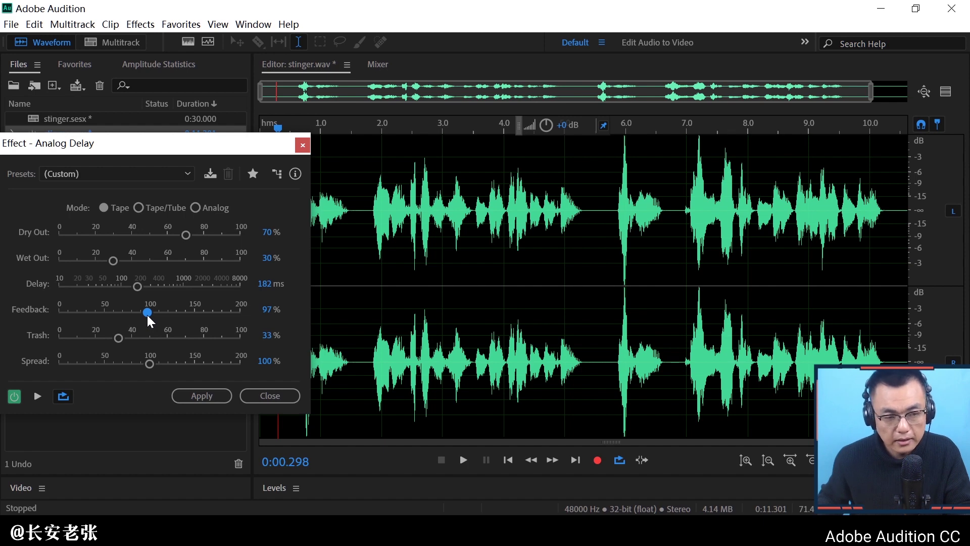
# Set Feedback to 64% and switch the Analog Delay mode to Analog.
pyautogui.moveTo(147, 314); pyautogui.dragTo(117, 315)
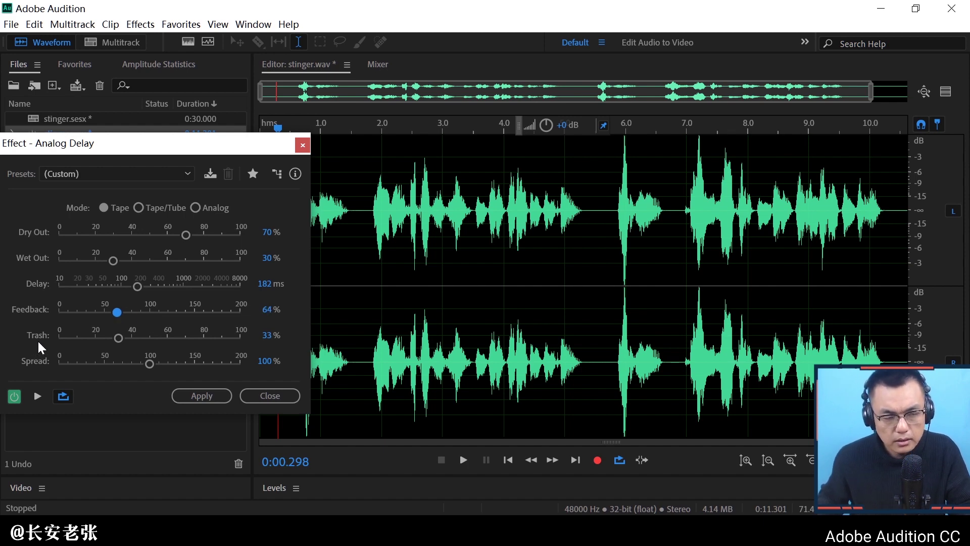
pyautogui.moveTo(169, 146); pyautogui.dragTo(301, 152)
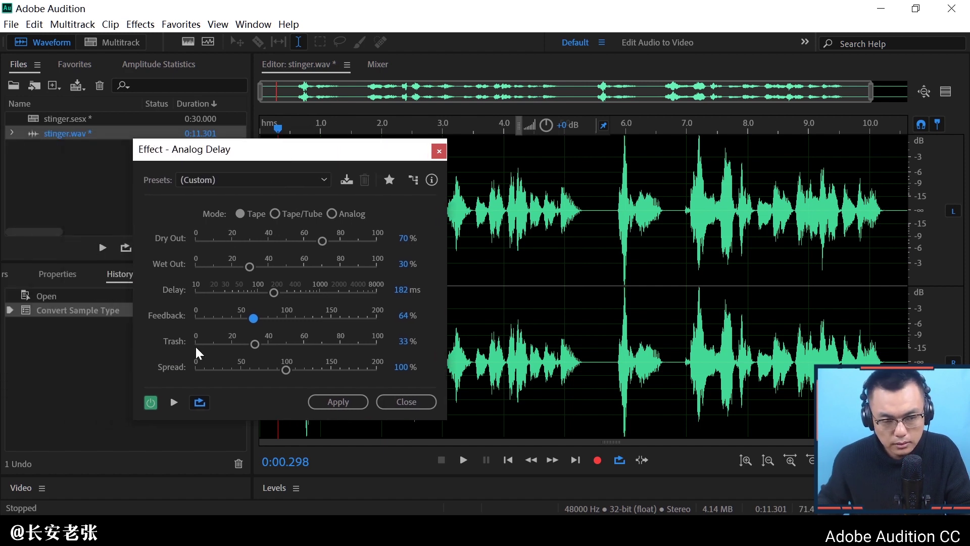
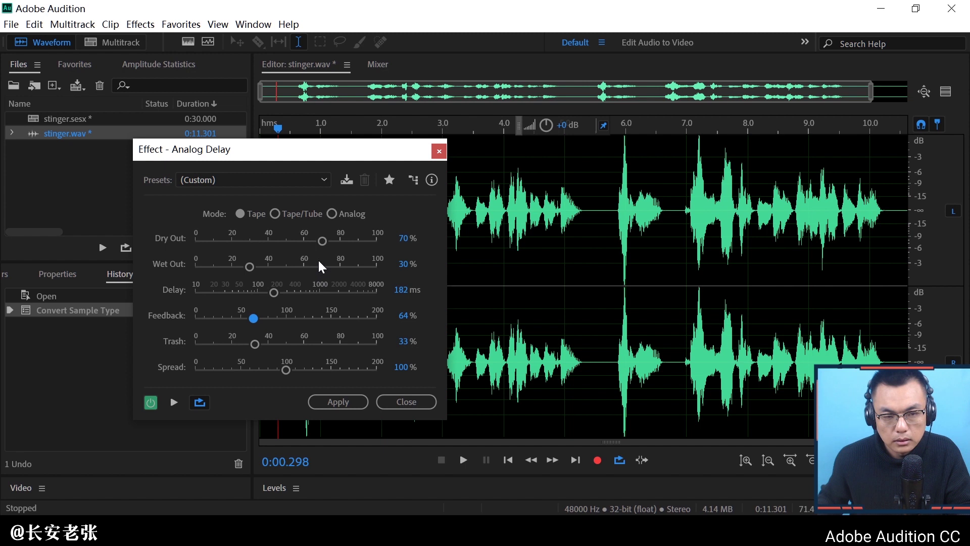
pyautogui.click(333, 214)
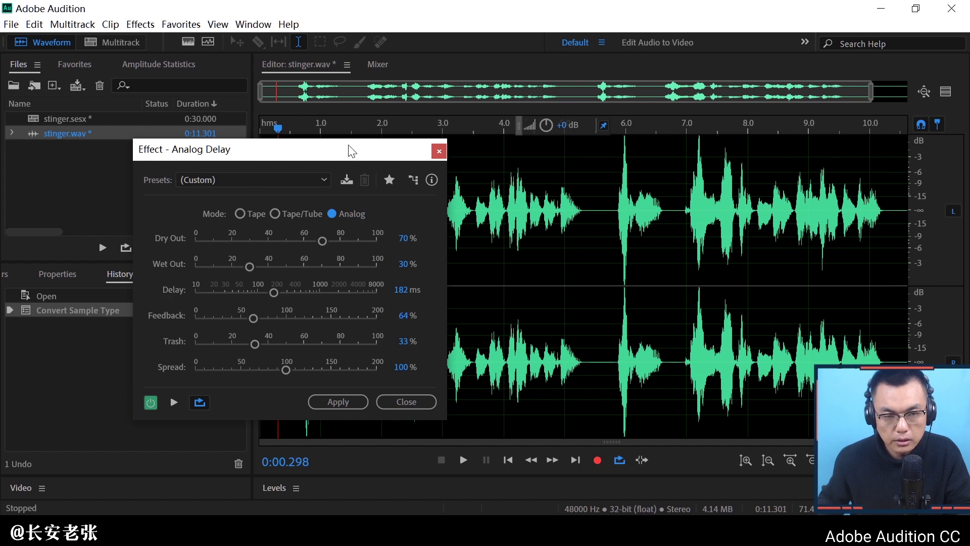
pyautogui.moveTo(352, 151); pyautogui.dragTo(192, 130)
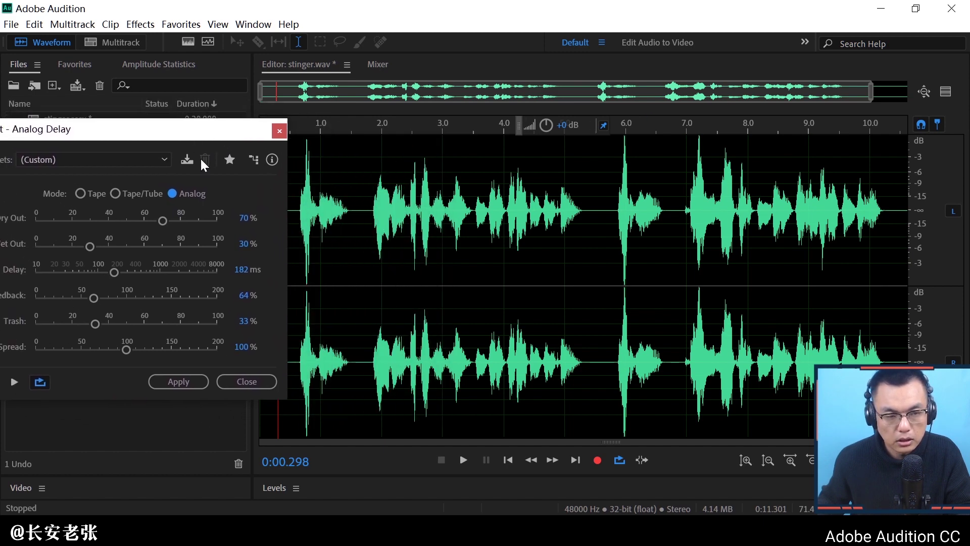
# Load the (Default) preset and switch from Tape to Analog mode during a preview to compare the two.
pyautogui.click(126, 159)
pyautogui.click(100, 172)
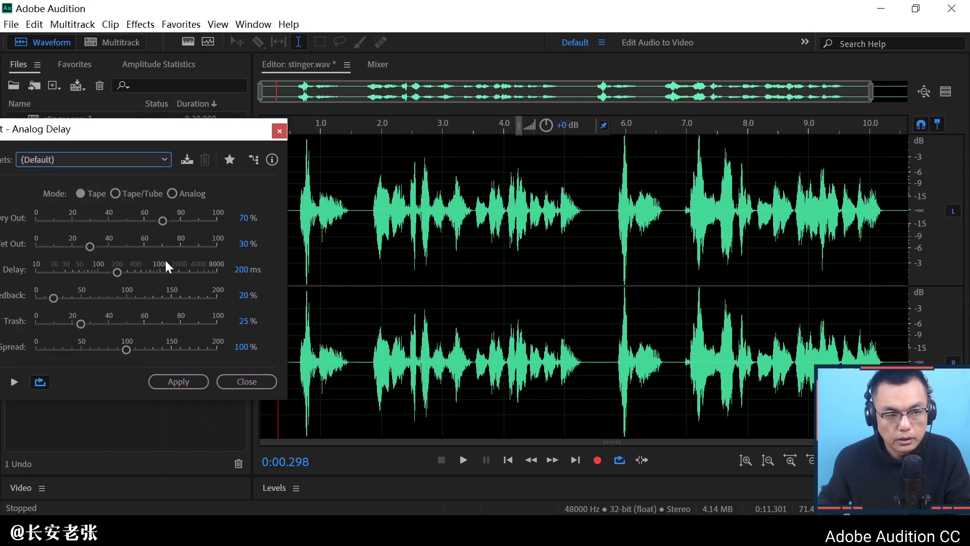
pyautogui.click(14, 381)
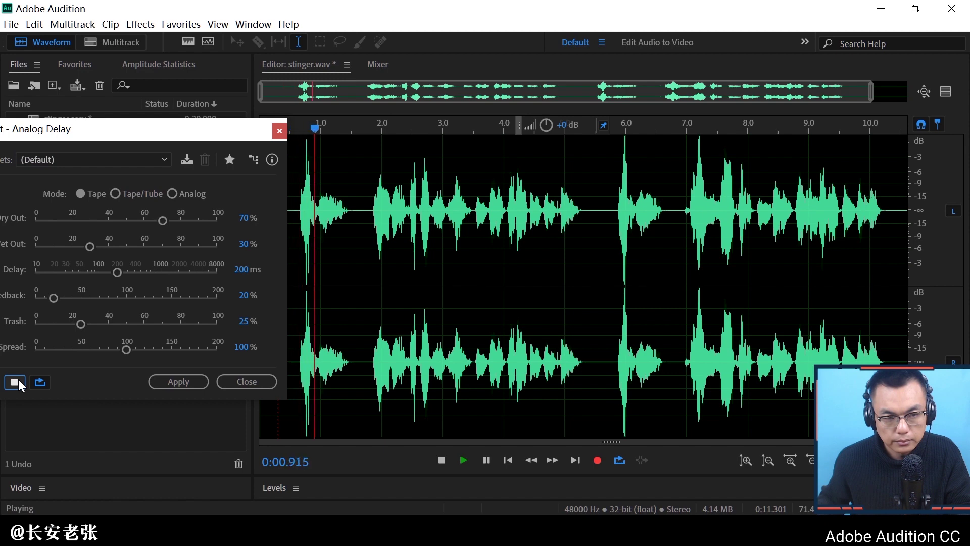
pyautogui.click(172, 194)
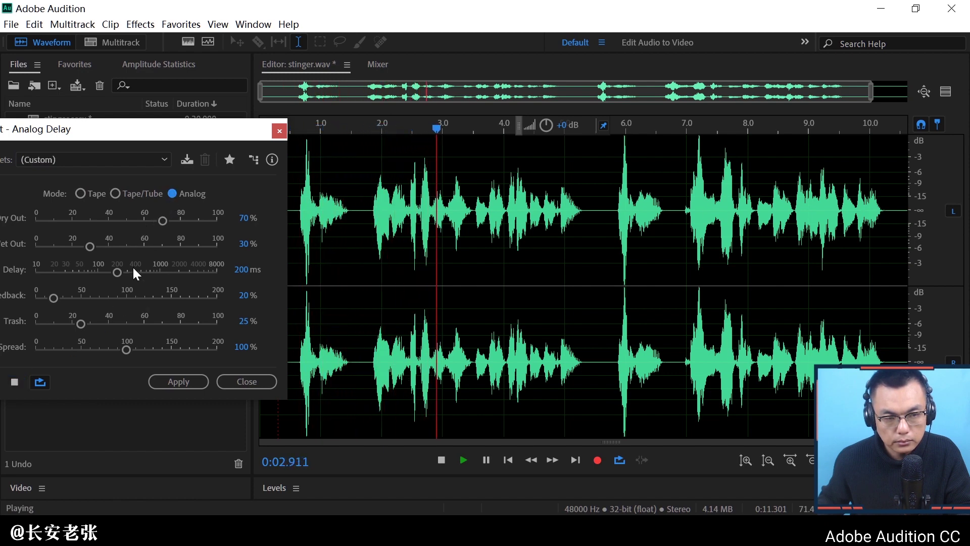
pyautogui.moveTo(165, 132); pyautogui.dragTo(198, 141)
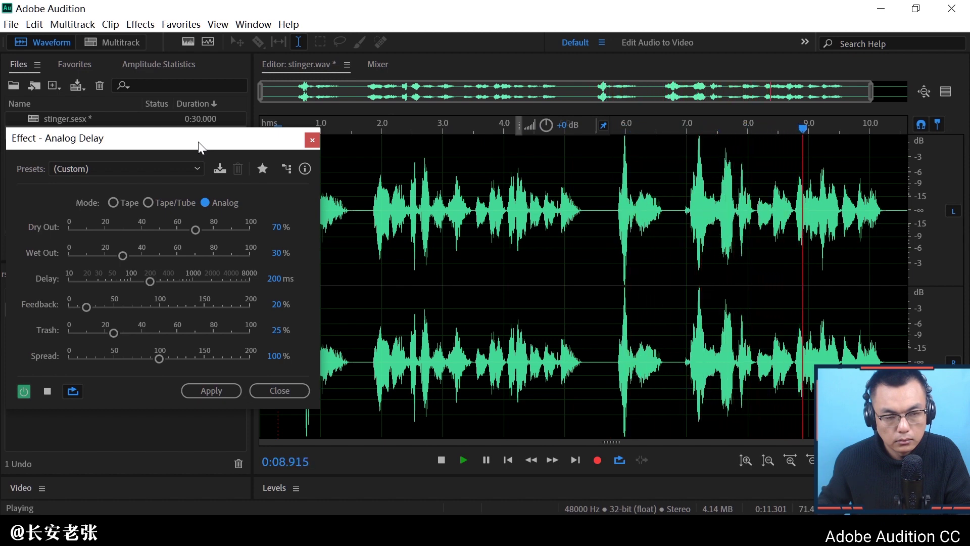
pyautogui.press('space')
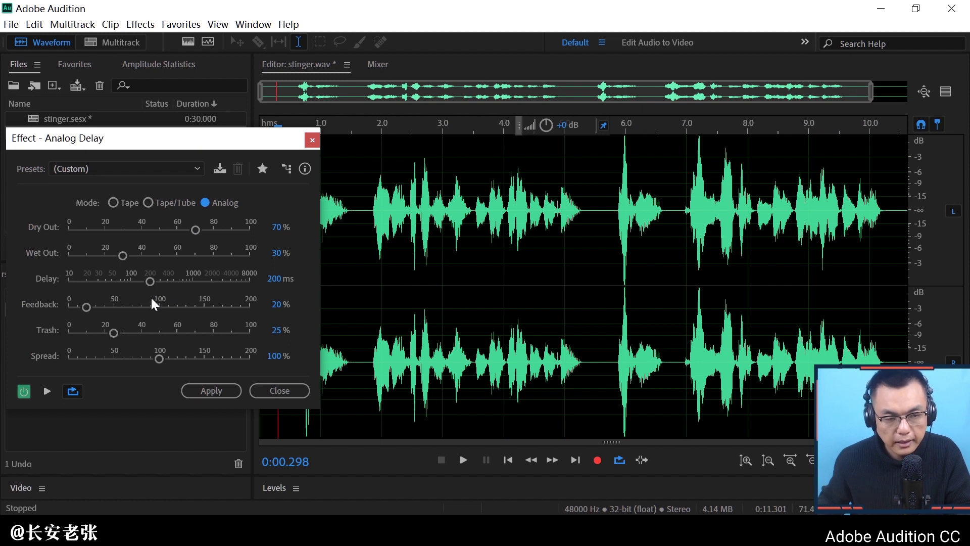
# Set Delay to 78 ms, Wet Out to 22% and Dry Out to 79%, and start previewing the result.
pyautogui.moveTo(152, 283); pyautogui.dragTo(126, 284)
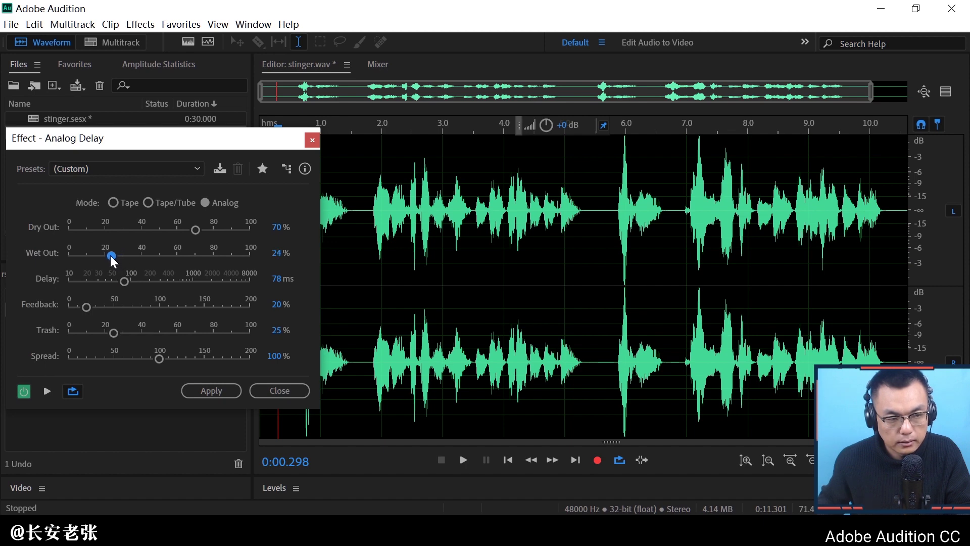
pyautogui.moveTo(195, 229); pyautogui.dragTo(210, 231)
pyautogui.moveTo(273, 146); pyautogui.dragTo(234, 152)
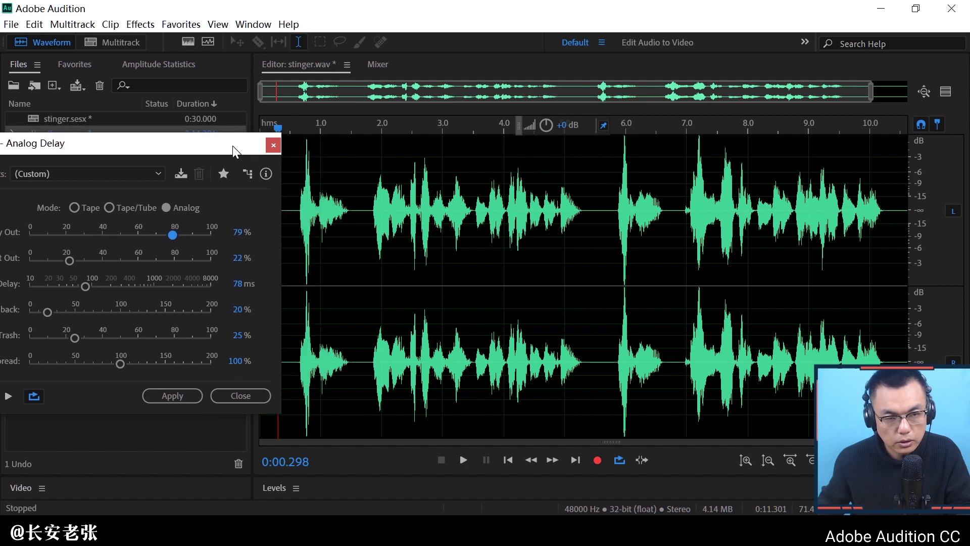
pyautogui.click(11, 397)
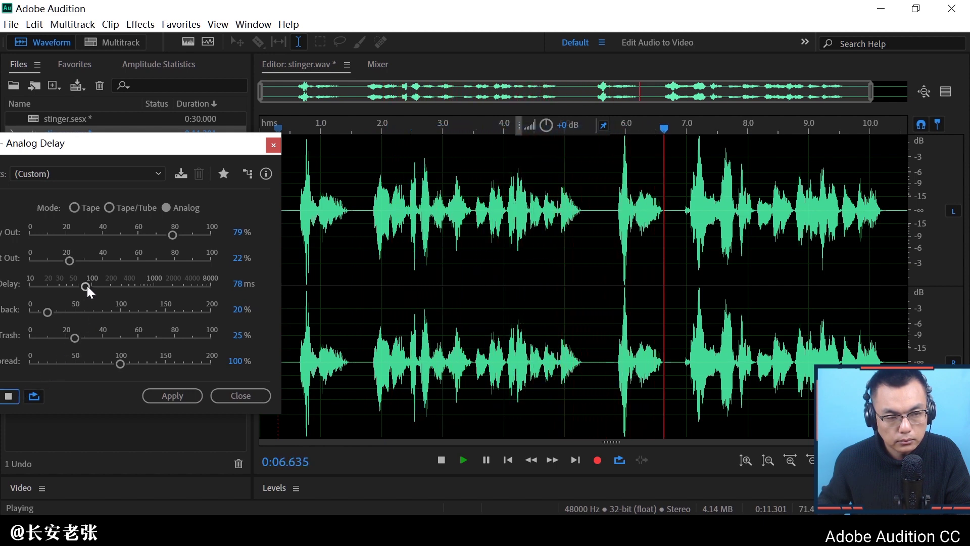
# Raise Delay to 130 ms and Wet Out to 34% during the preview, and stop playback.
pyautogui.moveTo(87, 286); pyautogui.dragTo(99, 286)
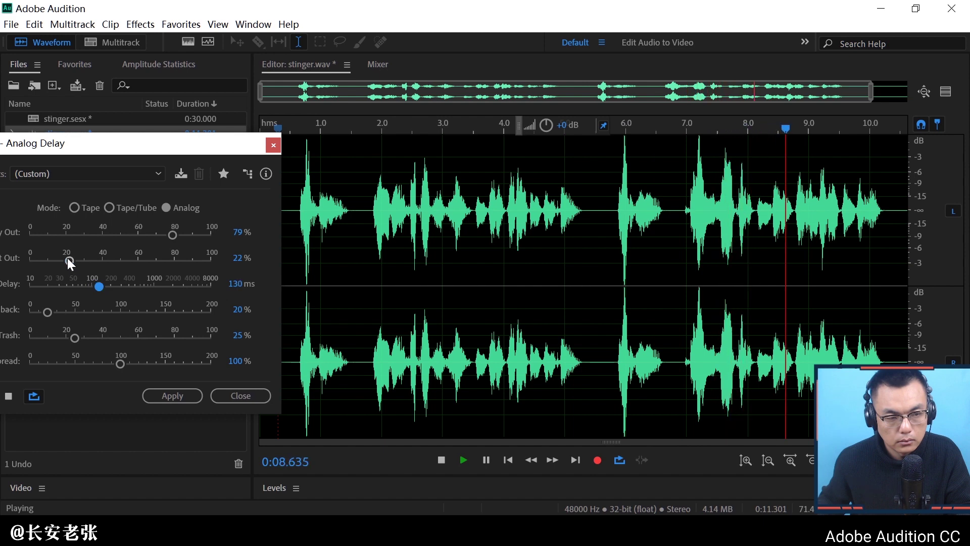
pyautogui.moveTo(68, 257); pyautogui.dragTo(88, 260)
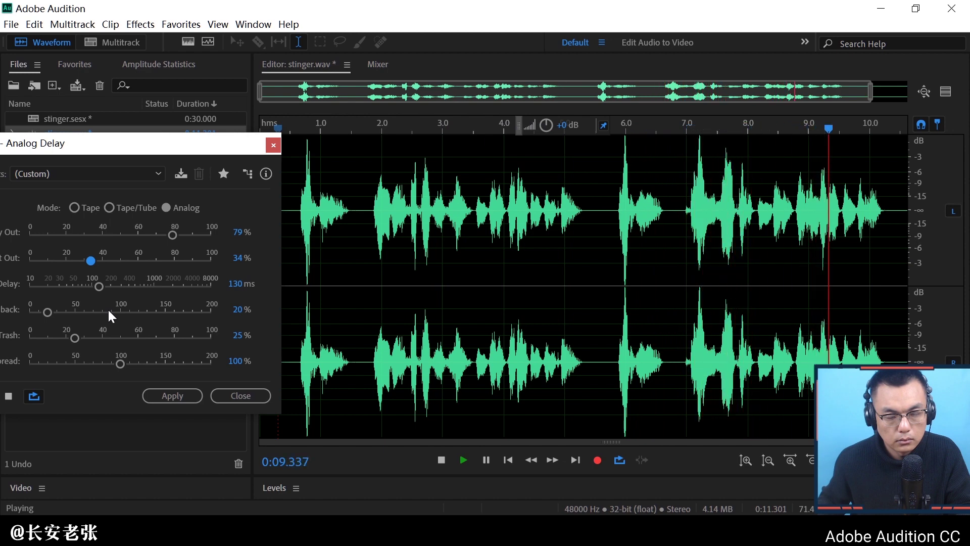
pyautogui.press('space')
# Set the Analog Delay's Delay value to exactly 180 ms.
pyautogui.moveTo(171, 146); pyautogui.dragTo(441, 153)
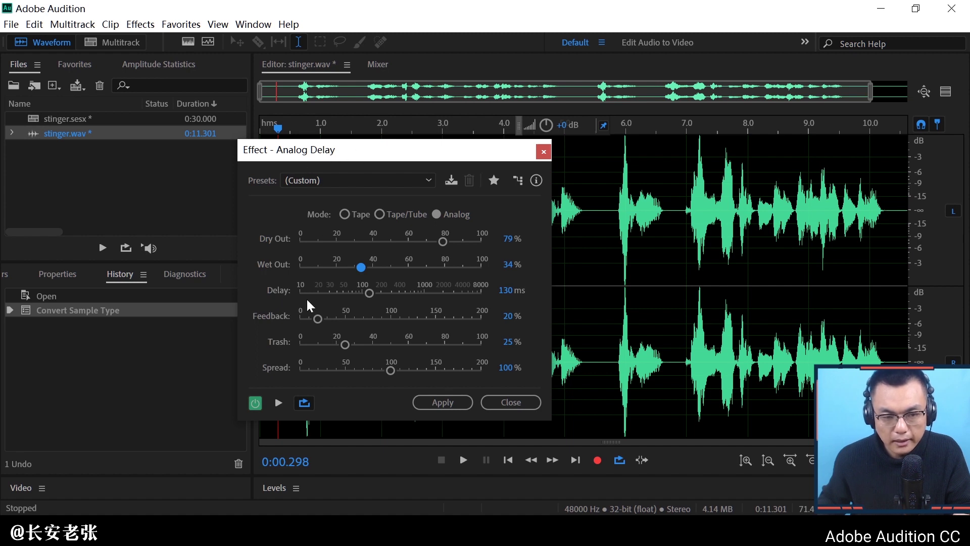
pyautogui.moveTo(448, 151); pyautogui.dragTo(406, 152)
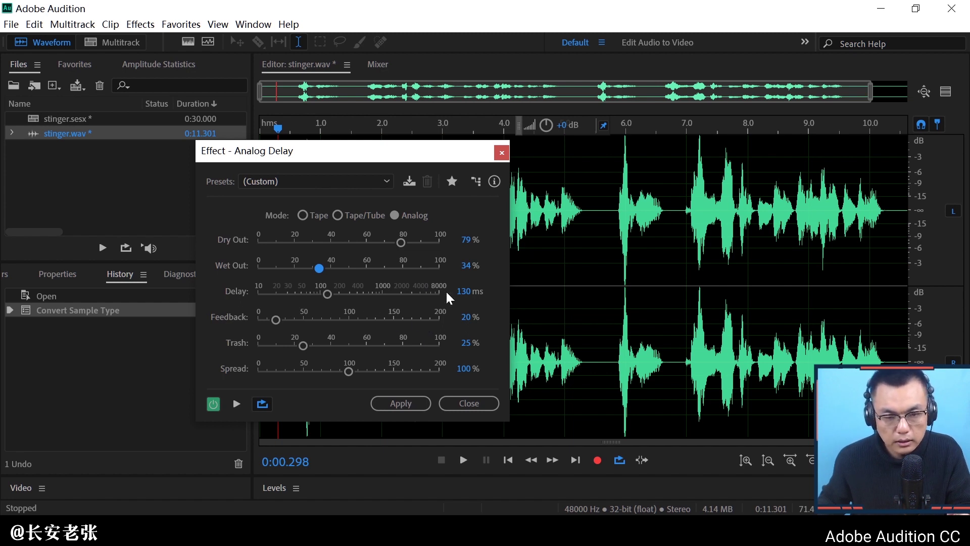
pyautogui.click(463, 291)
pyautogui.write('180')
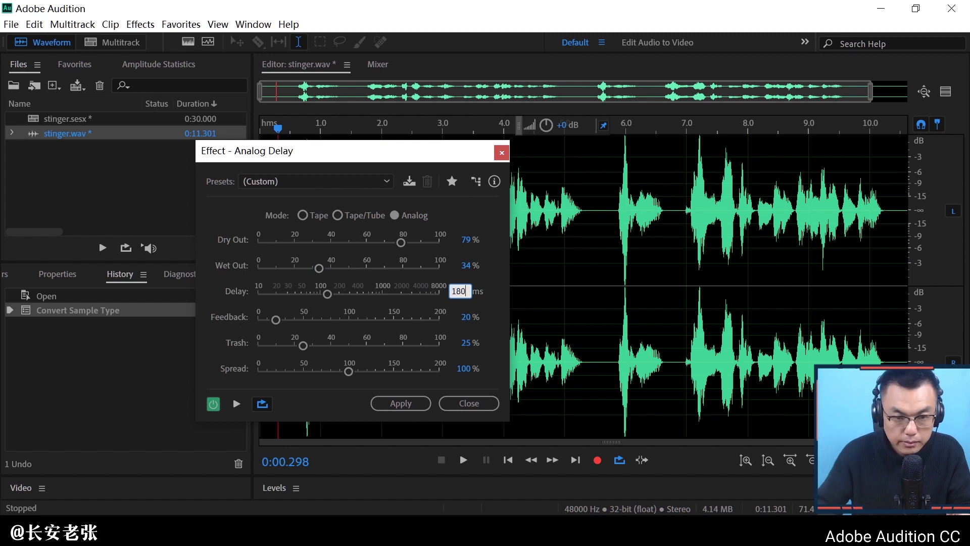
pyautogui.press('Return')
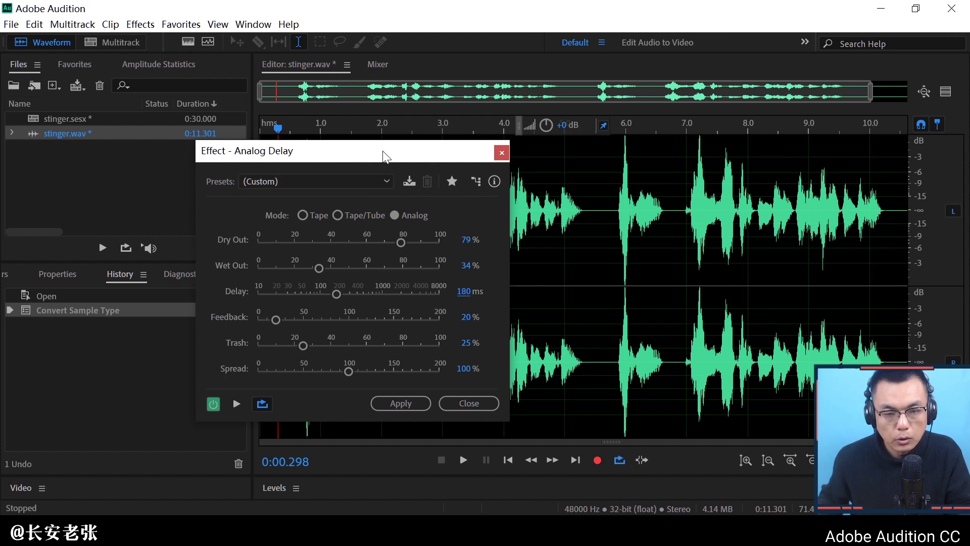
# Preview the 180 ms delay, lowering Wet Out to 18% during playback, and stop the preview.
pyautogui.moveTo(382, 154); pyautogui.dragTo(178, 153)
pyautogui.click(4, 403)
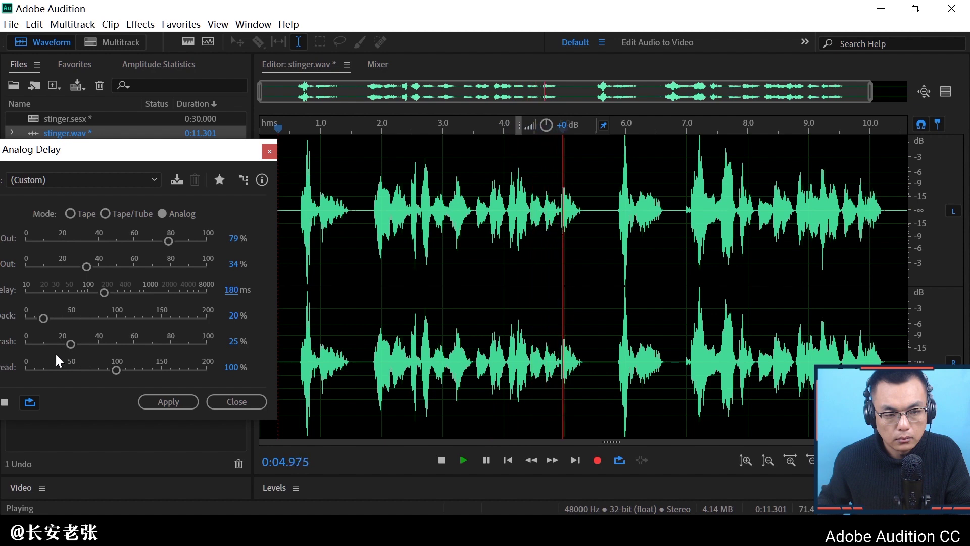
pyautogui.moveTo(82, 266); pyautogui.dragTo(58, 268)
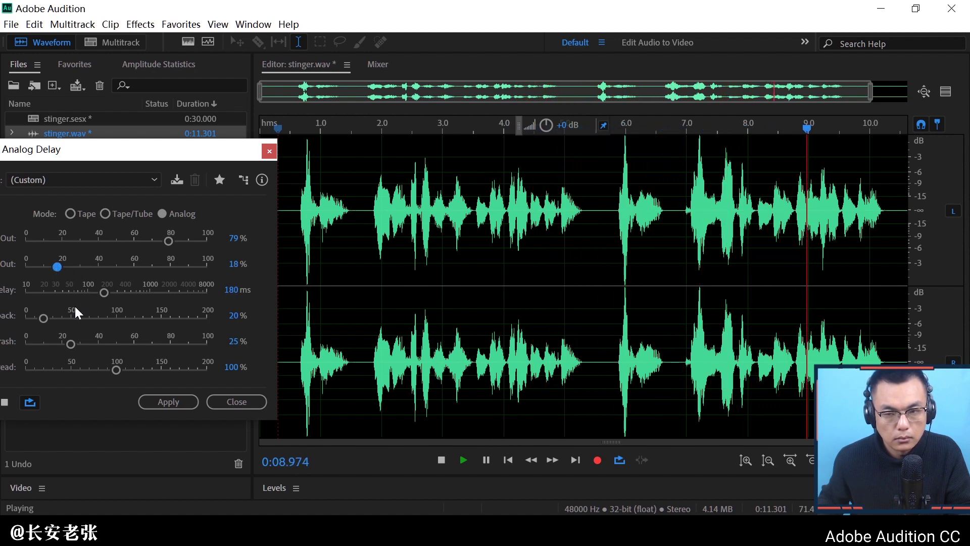
pyautogui.press('space')
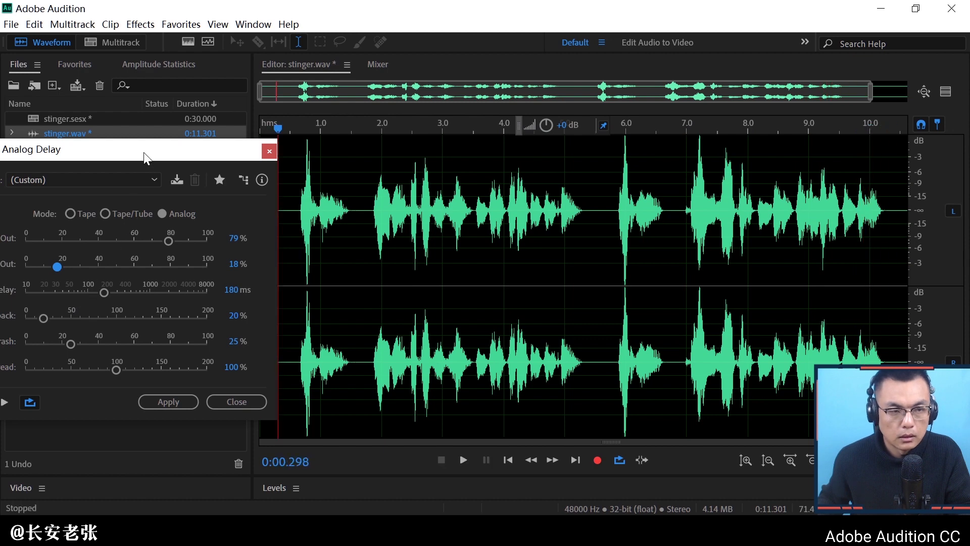
pyautogui.moveTo(144, 153); pyautogui.dragTo(222, 165)
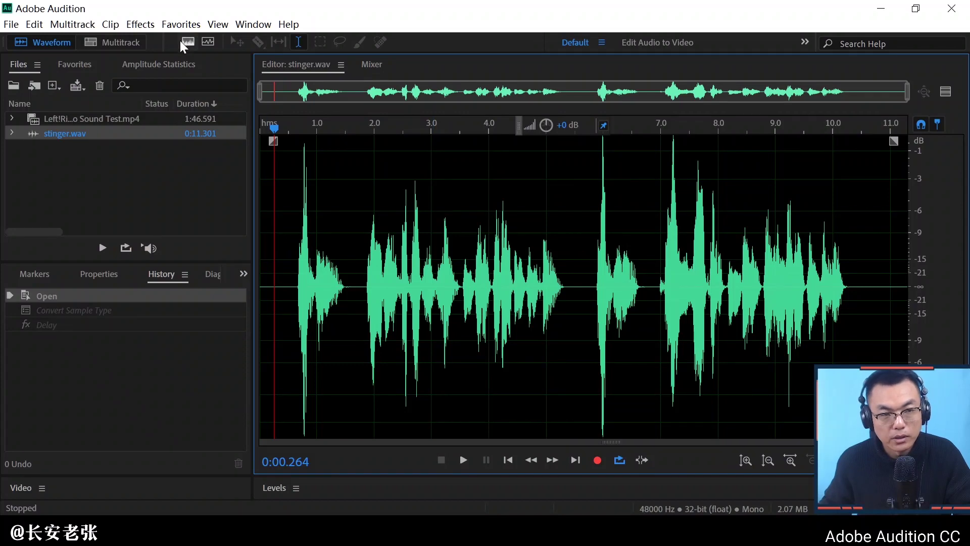
# Open the Echo effect for the mono stinger.wav.
pyautogui.click(140, 22)
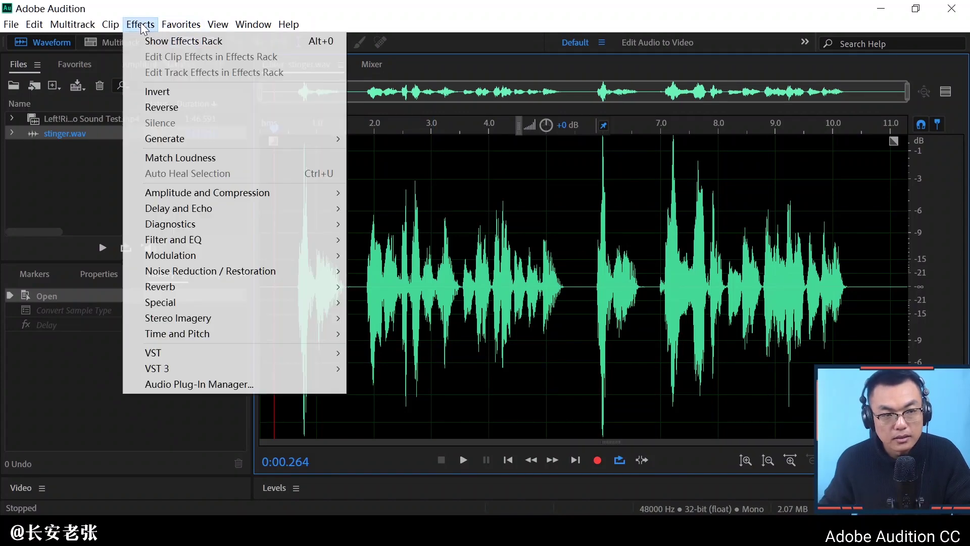
pyautogui.moveTo(219, 243)
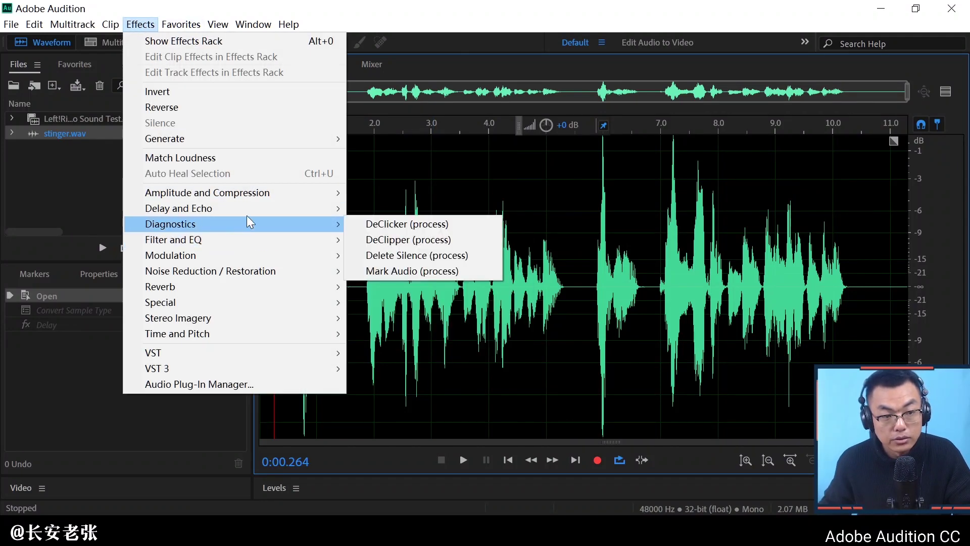
pyautogui.moveTo(307, 207)
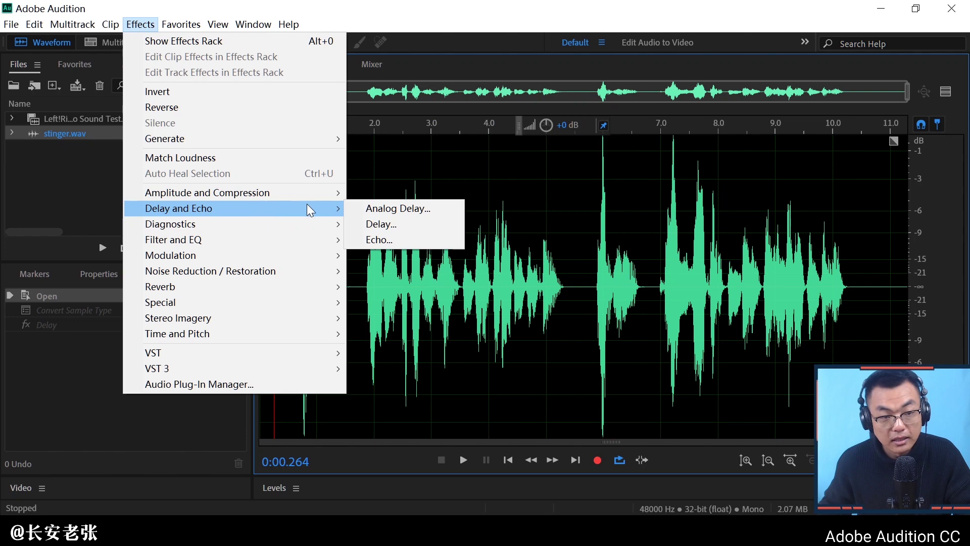
pyautogui.click(402, 238)
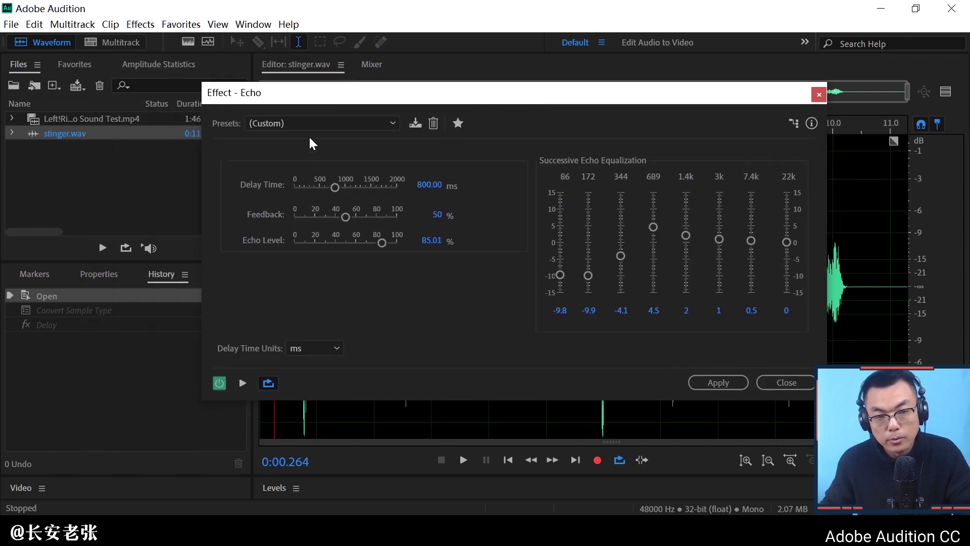
# Review the Echo presets and load the Analog Delay preset for the mono stinger.wav.
pyautogui.click(331, 123)
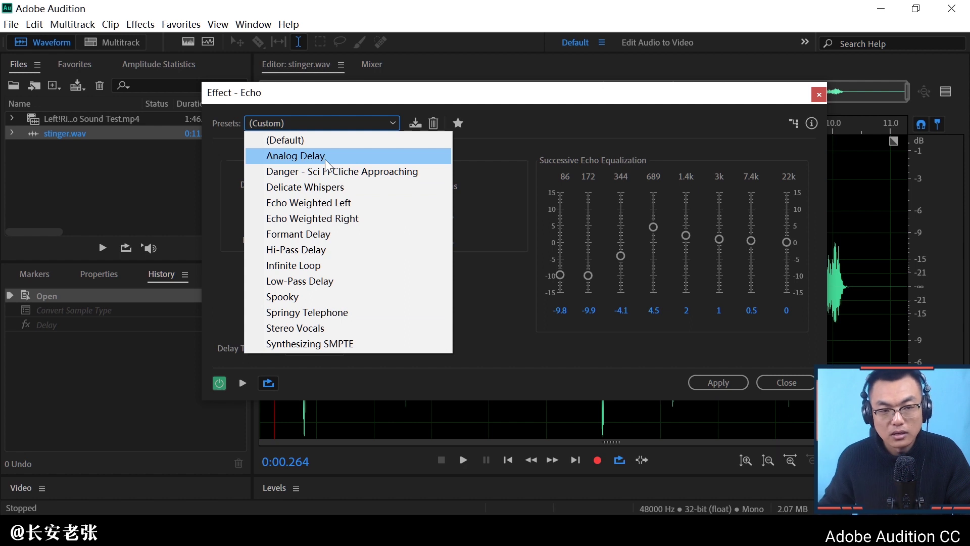
pyautogui.click(347, 123)
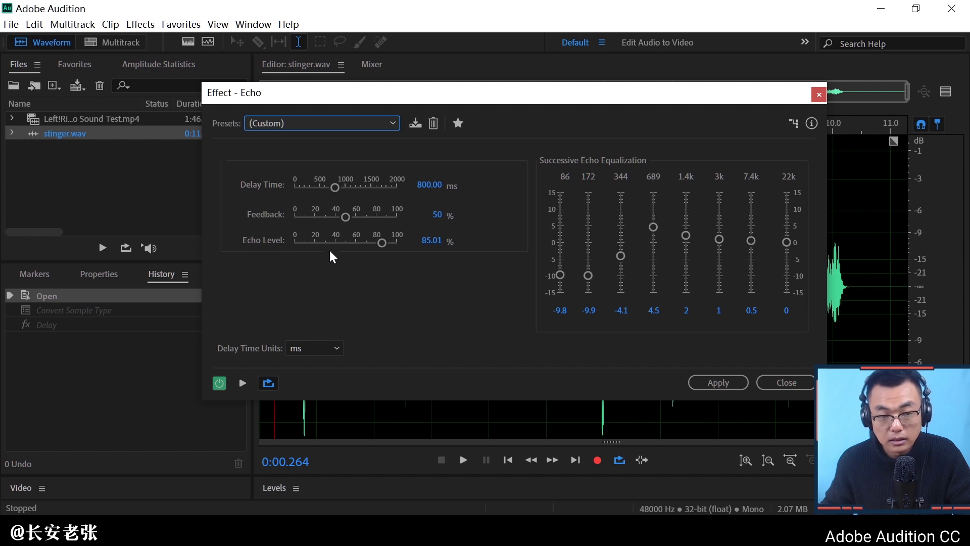
pyautogui.moveTo(528, 95); pyautogui.dragTo(420, 114)
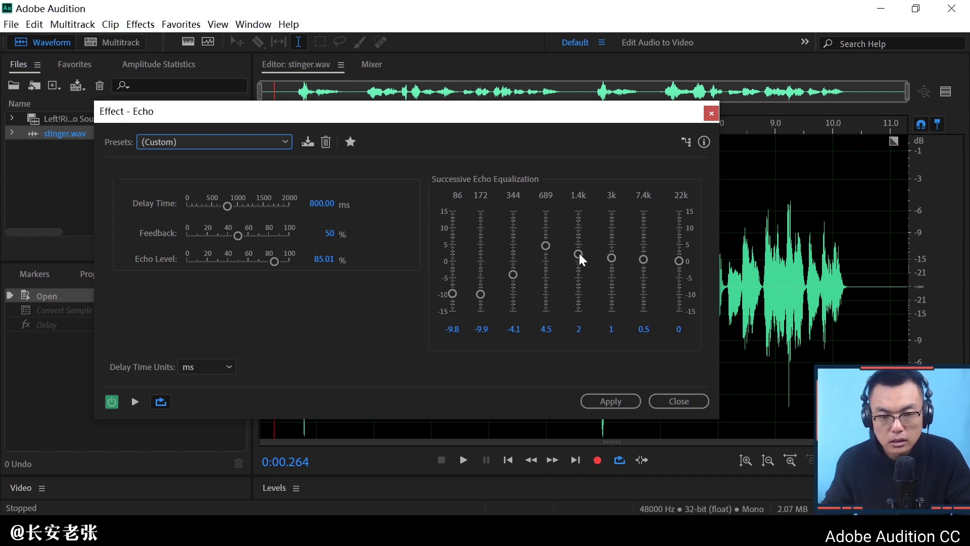
pyautogui.click(245, 143)
pyautogui.click(240, 174)
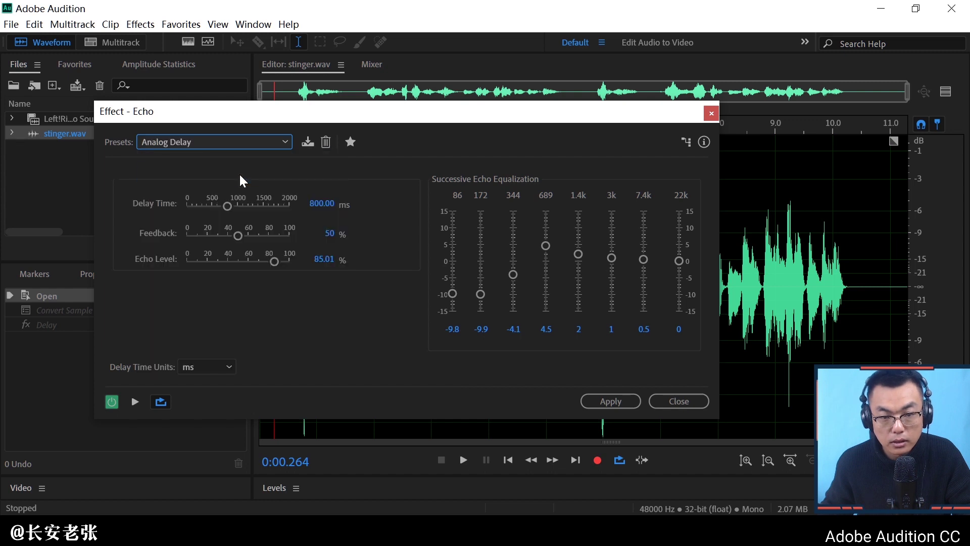
# Compare the Echo presets Spooky and Delicate Whispers, ending on Spooky.
pyautogui.click(253, 140)
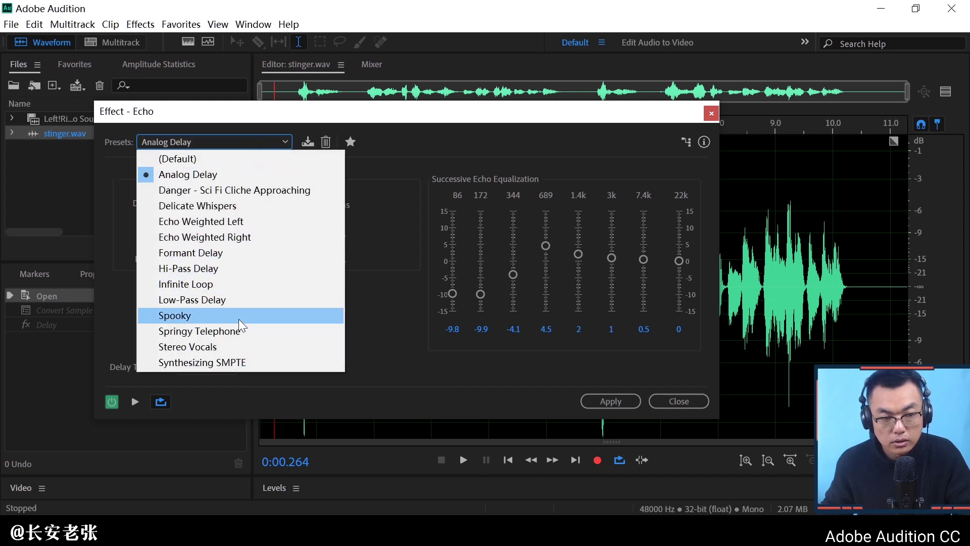
pyautogui.click(238, 316)
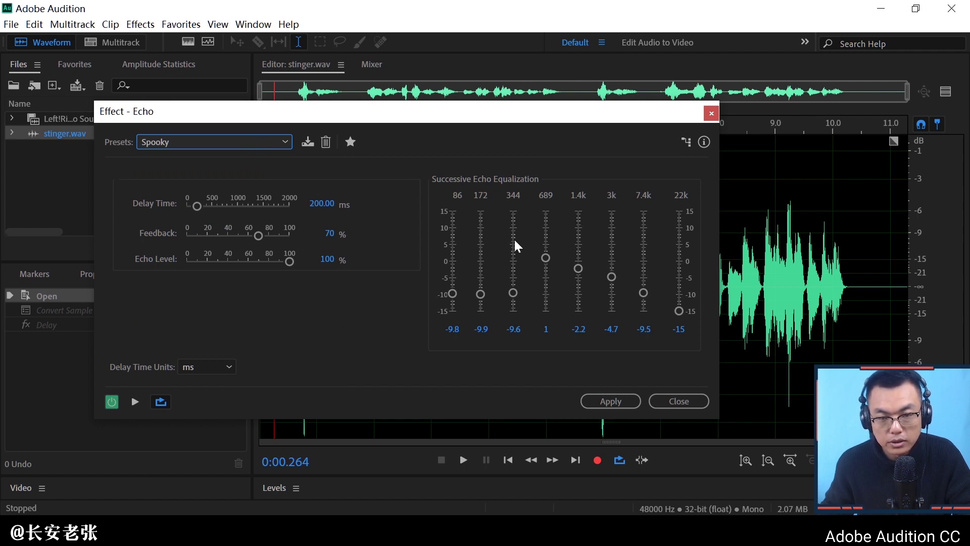
pyautogui.click(235, 140)
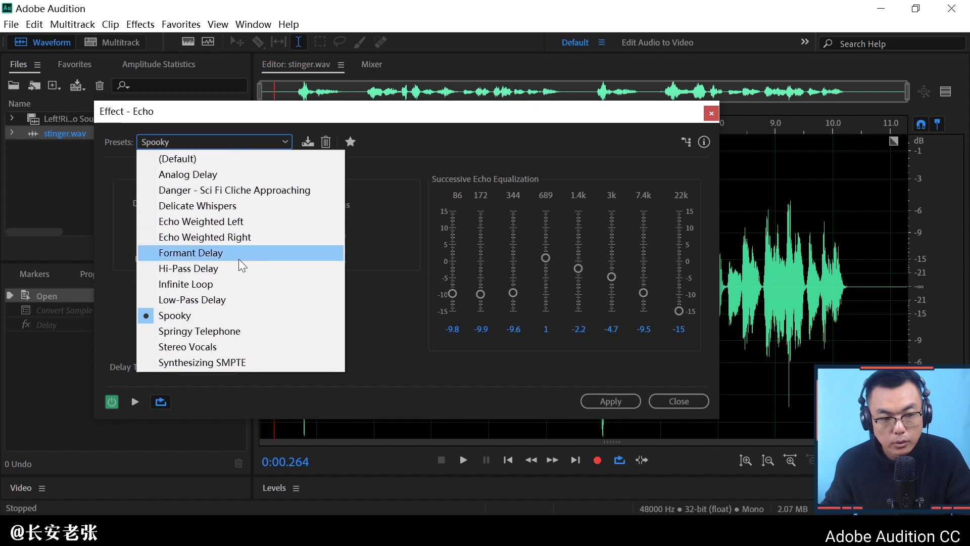
pyautogui.click(247, 207)
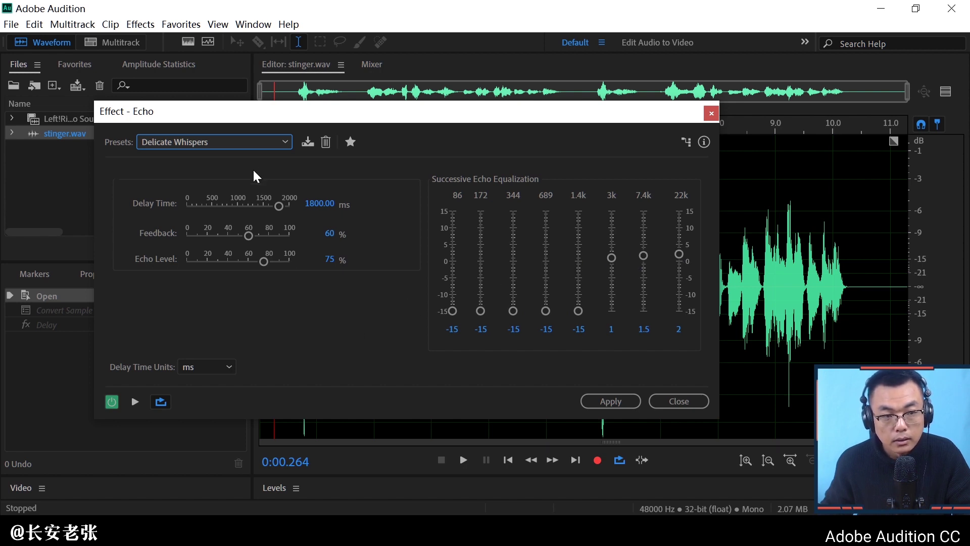
pyautogui.click(262, 142)
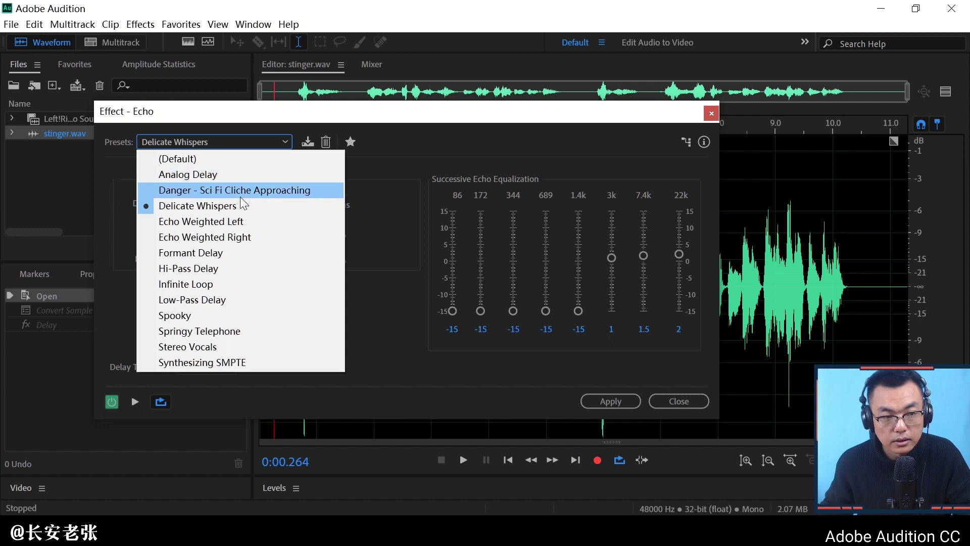
pyautogui.click(227, 315)
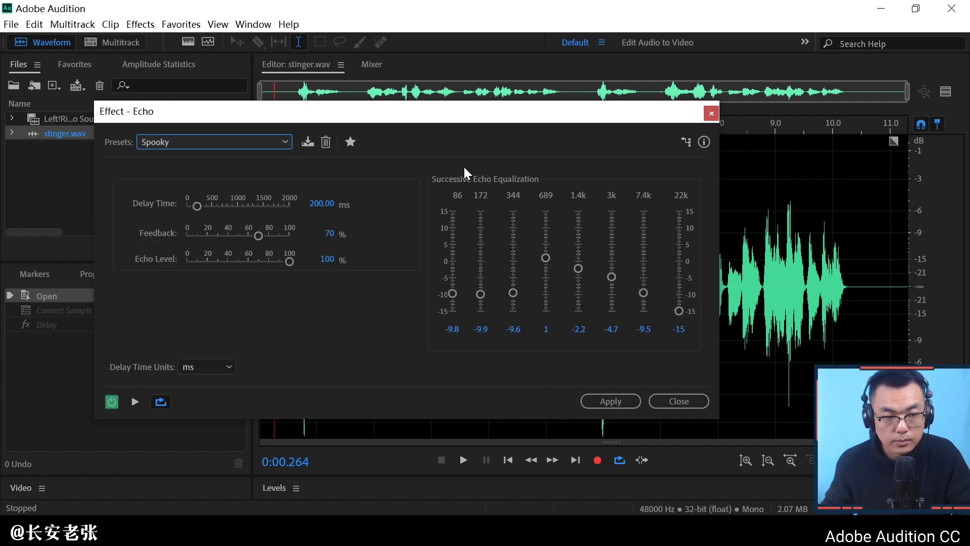
# Preview the Spooky echo, lowering Feedback to 35.2% during playback, then stop and close Echo without applying it.
pyautogui.moveTo(584, 122); pyautogui.dragTo(627, 157)
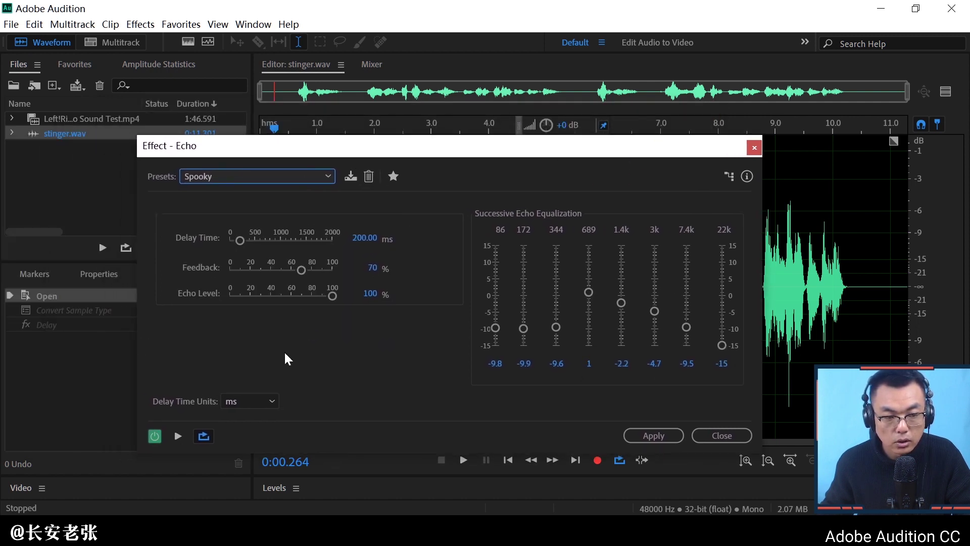
pyautogui.click(178, 438)
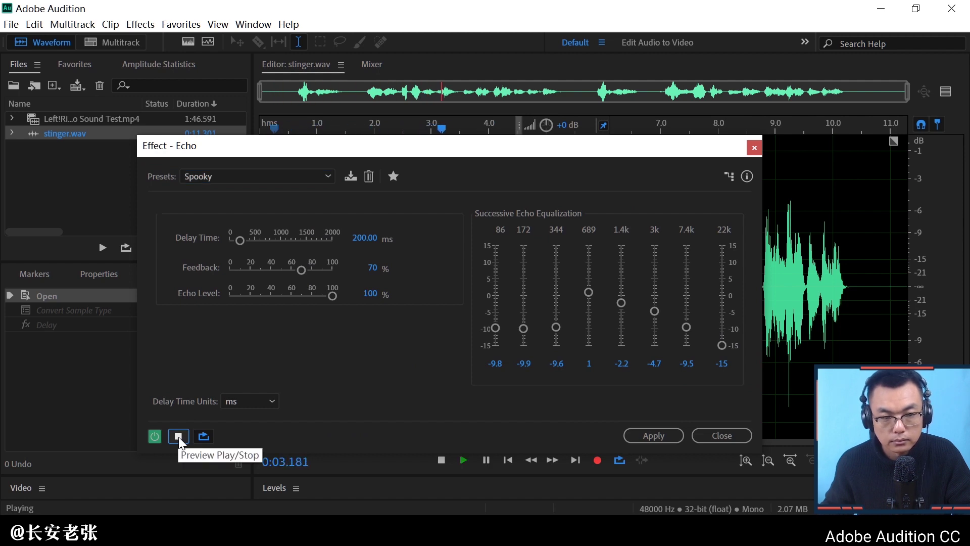
pyautogui.moveTo(303, 267); pyautogui.dragTo(268, 271)
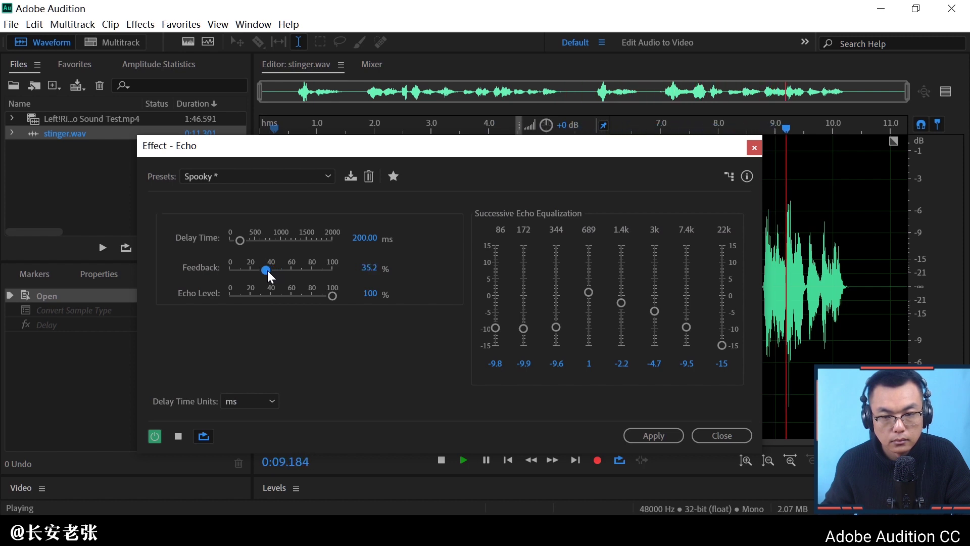
pyautogui.press('space')
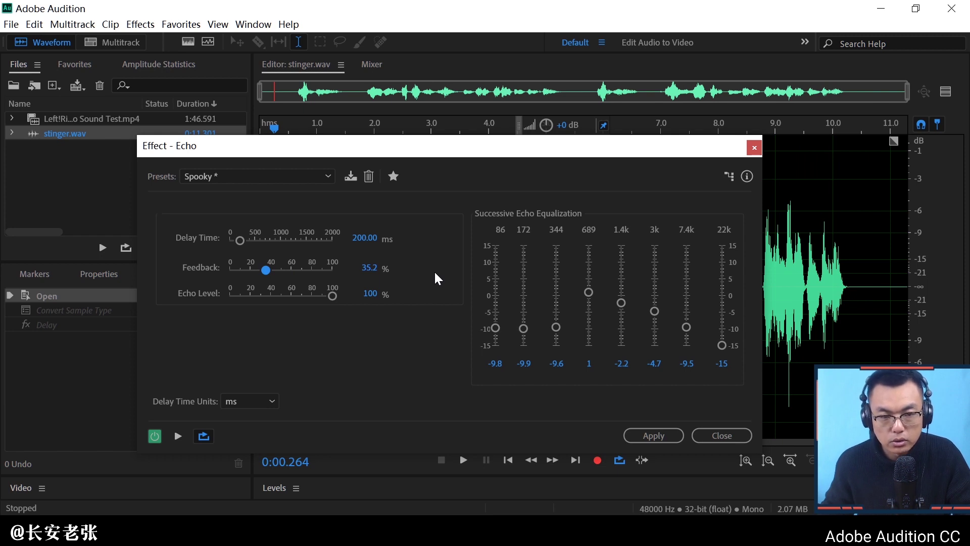
pyautogui.click(707, 433)
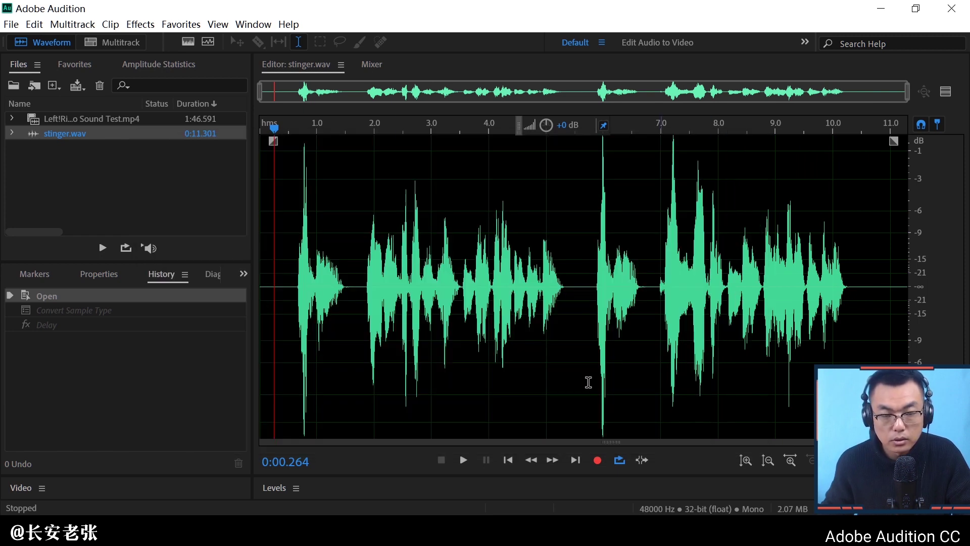
# Select the whole mono stinger.wav and convert its channels to Stereo, keeping 48000 Hz and the source bit depth.
pyautogui.rightClick(295, 132)
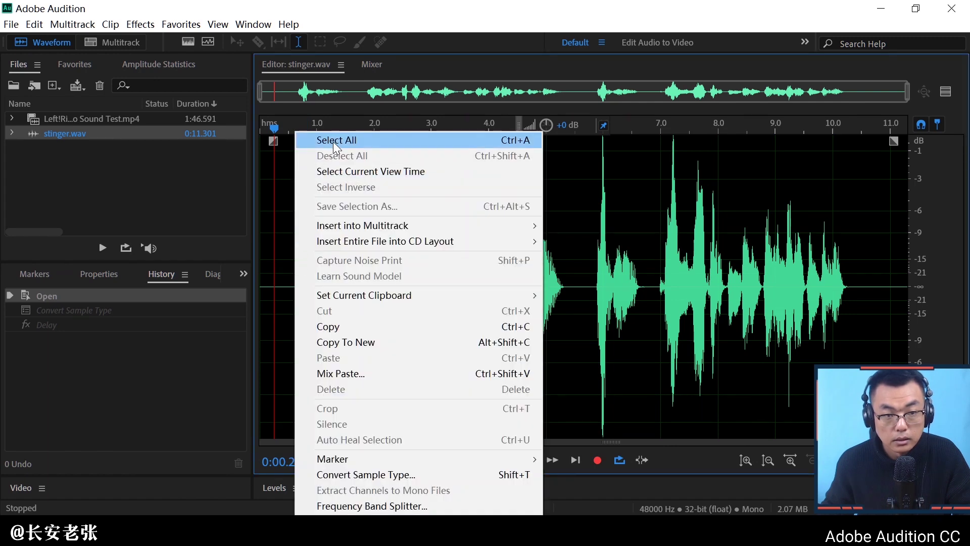
pyautogui.click(333, 140)
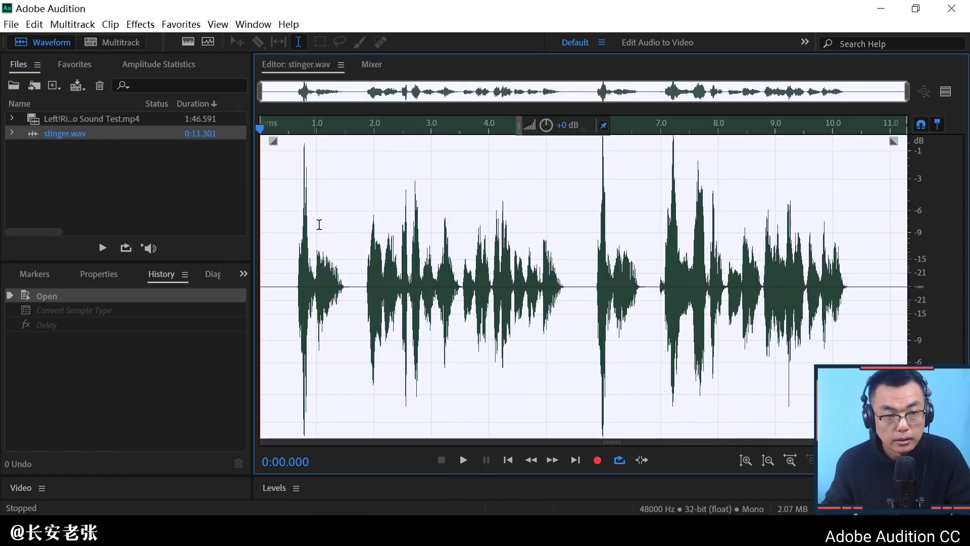
pyautogui.rightClick(319, 224)
pyautogui.click(387, 472)
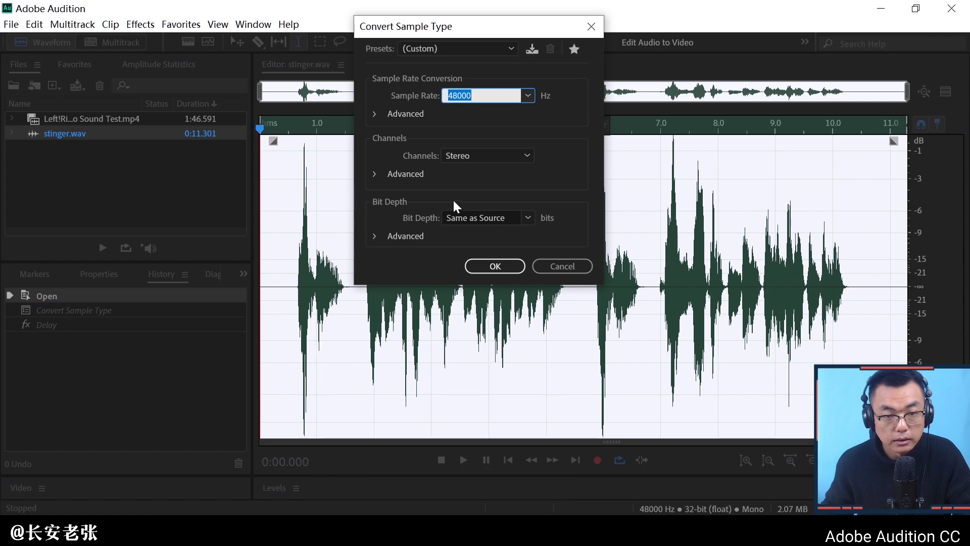
pyautogui.click(495, 267)
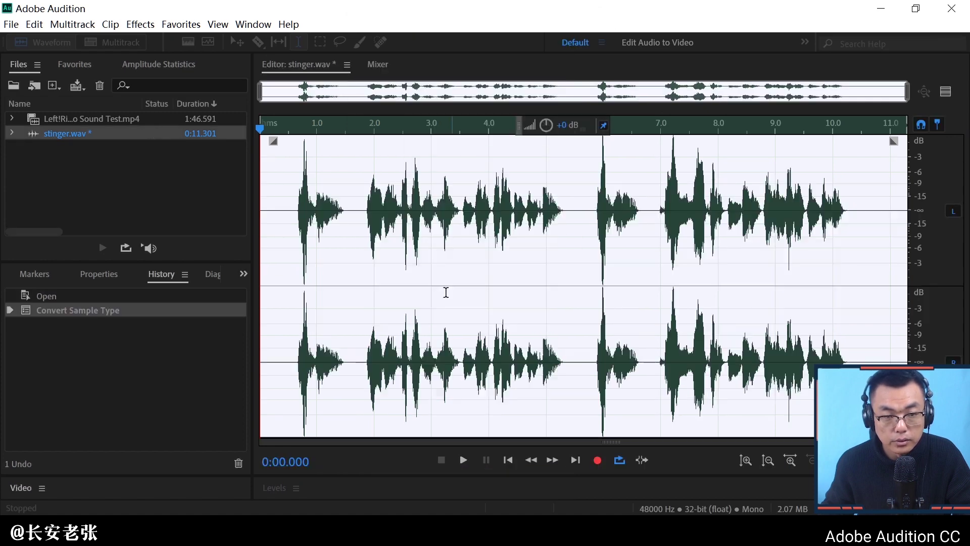
# Apply the Delay effect with its current custom settings to the whole stereo stinger.wav, and play back part of the result.
pyautogui.click(285, 223)
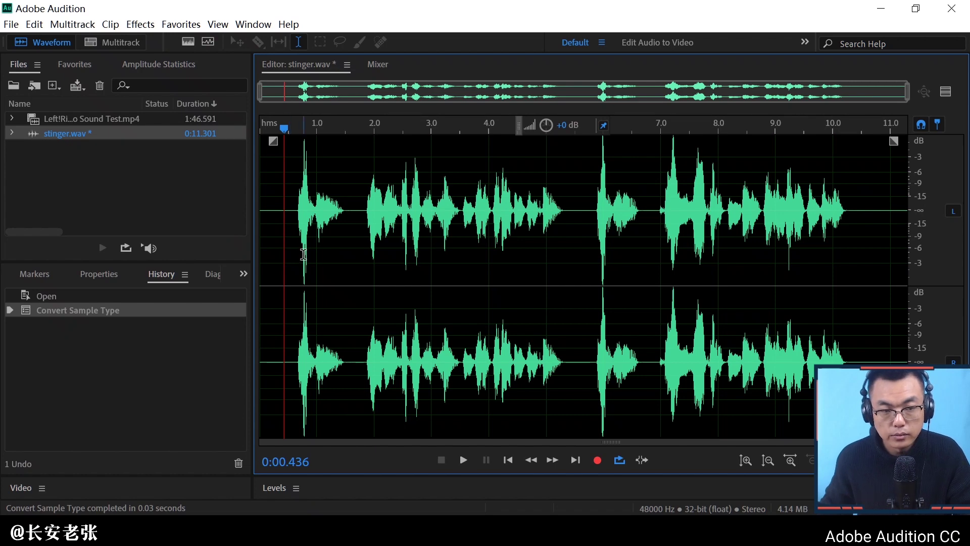
pyautogui.click(140, 24)
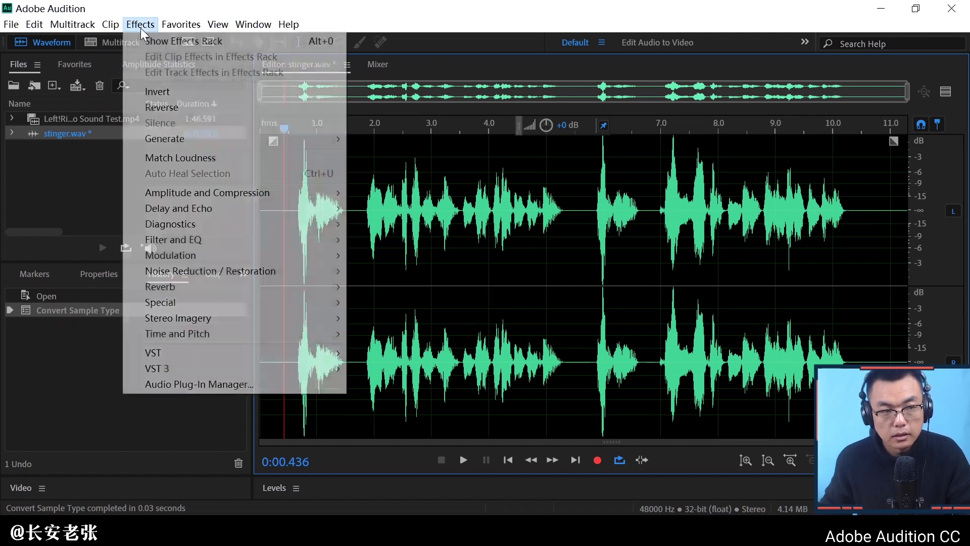
pyautogui.moveTo(171, 256)
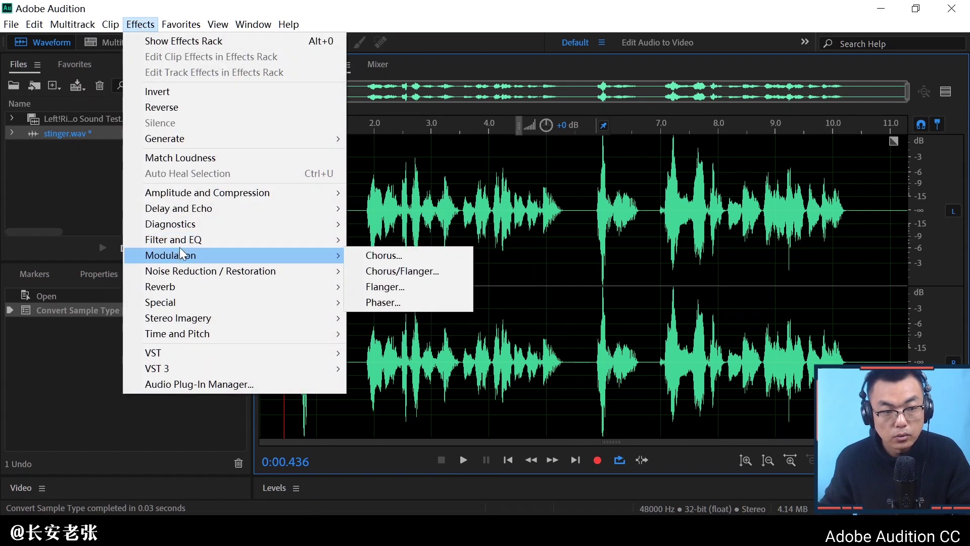
pyautogui.moveTo(284, 207)
pyautogui.click(371, 225)
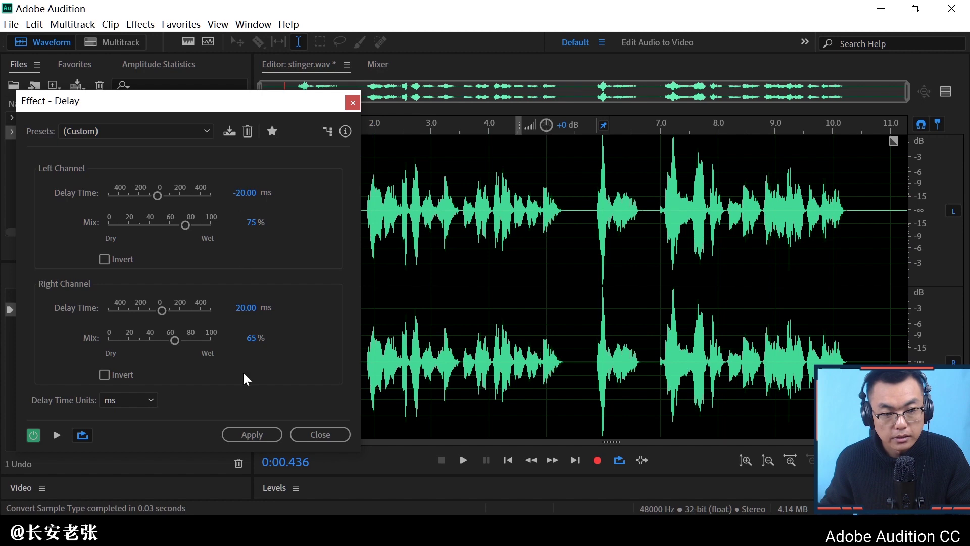
pyautogui.click(264, 432)
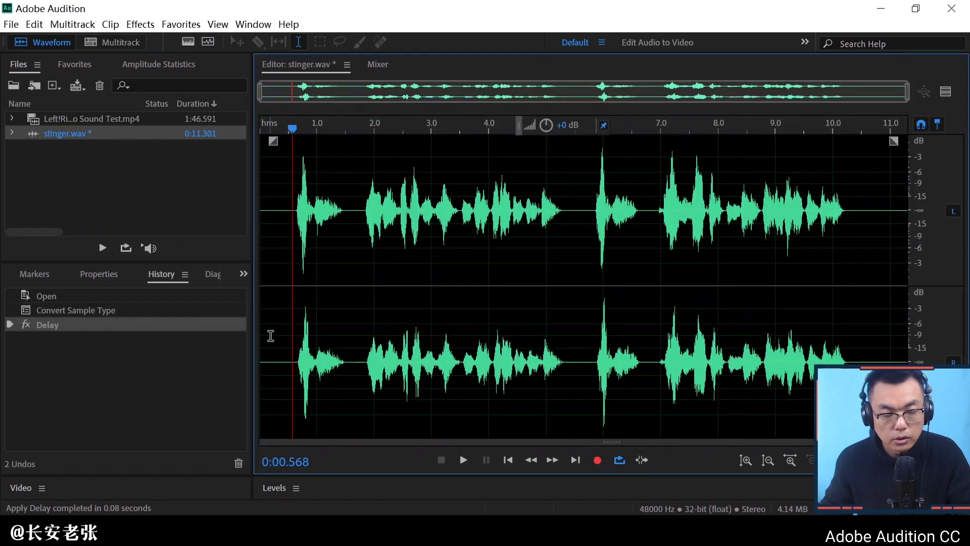
pyautogui.press('space')
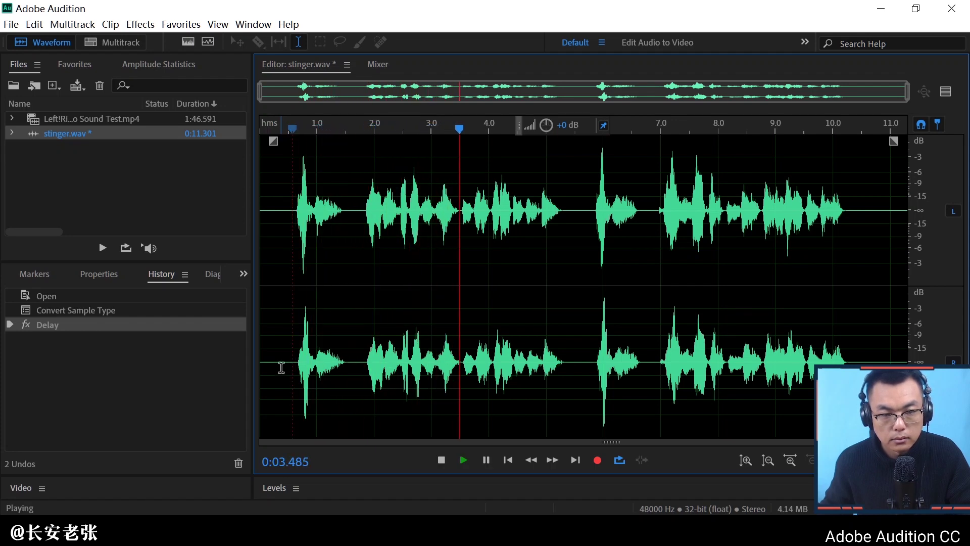
pyautogui.press('space')
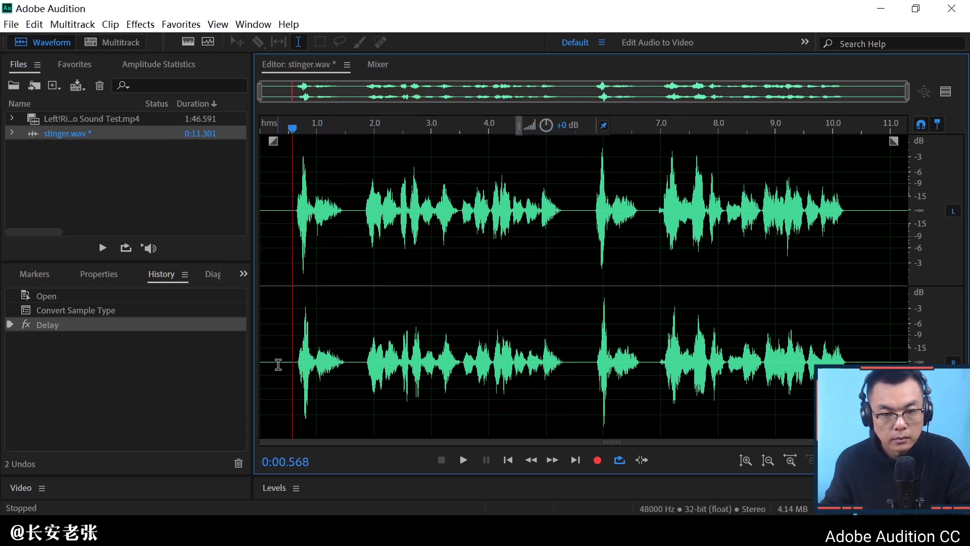
# Open the Echo effect for the stereo stinger.wav and load the Analog Delay preset.
pyautogui.click(146, 28)
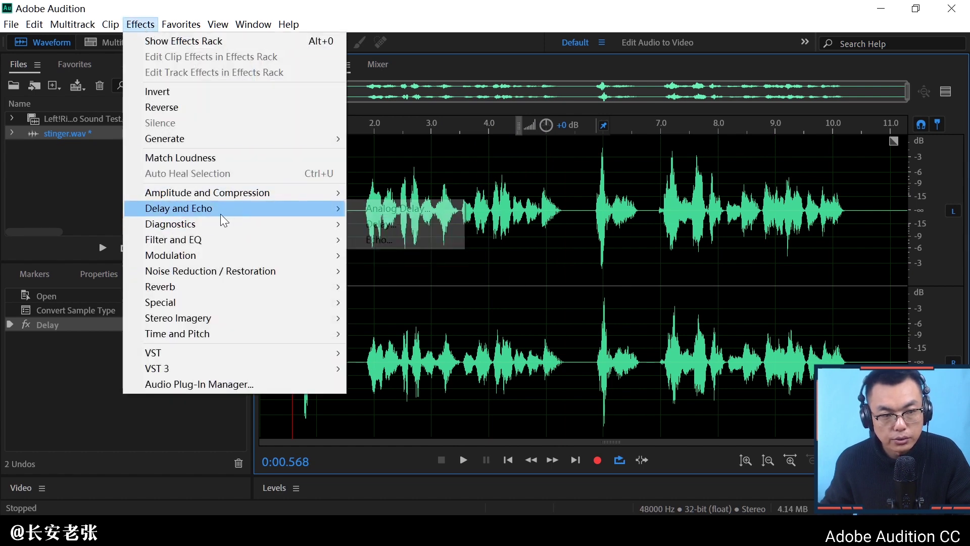
pyautogui.moveTo(268, 208)
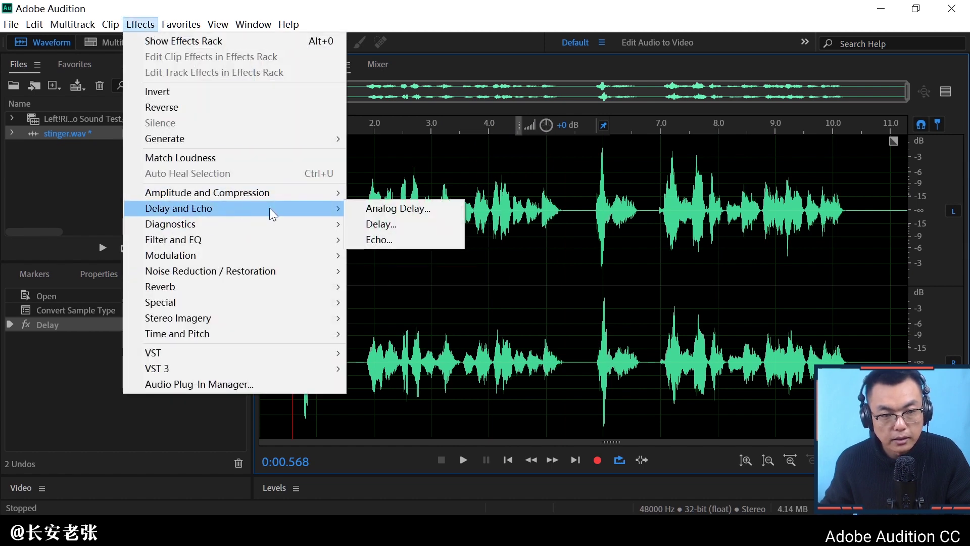
pyautogui.click(392, 235)
pyautogui.moveTo(397, 154); pyautogui.dragTo(350, 132)
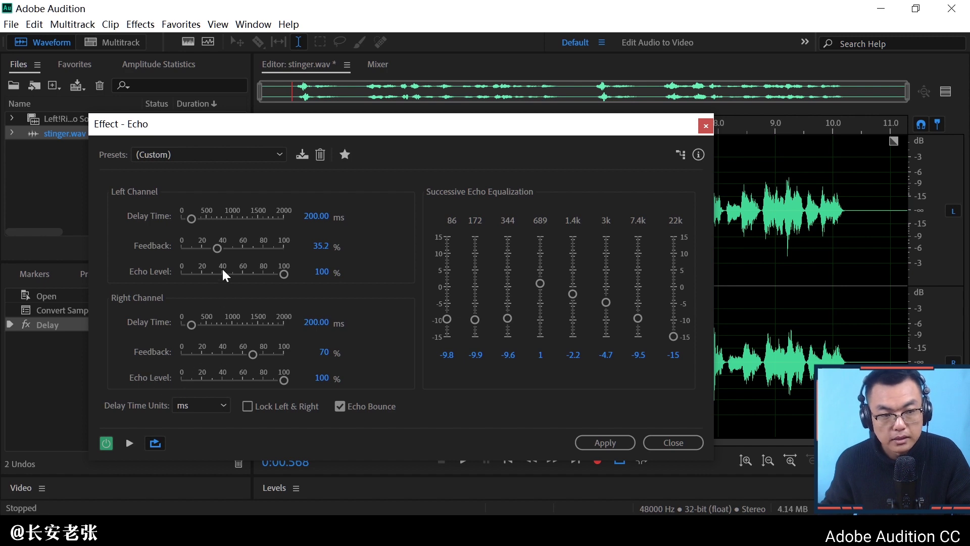
pyautogui.click(243, 155)
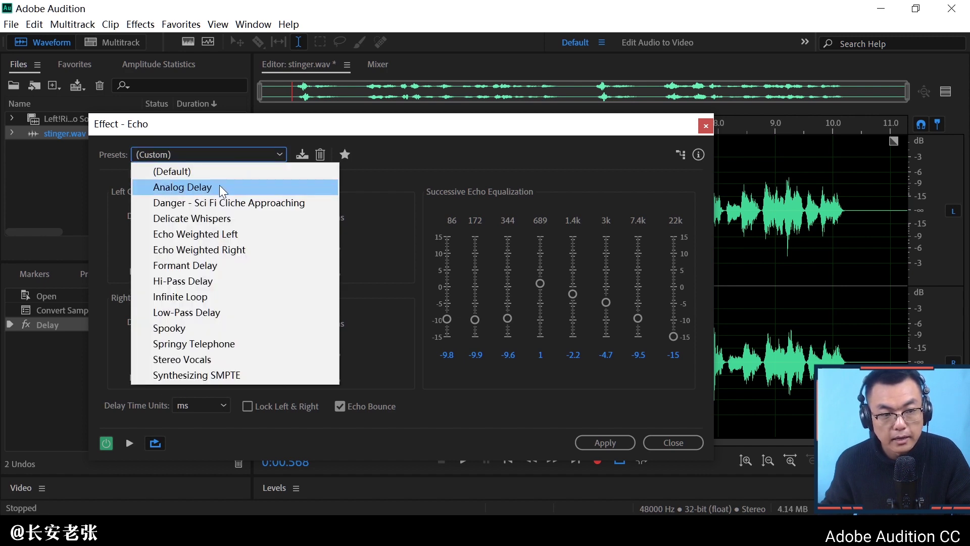
pyautogui.click(219, 187)
# Preview Echo's Analog Delay preset on the stereo file, and stop playback.
pyautogui.moveTo(347, 130); pyautogui.dragTo(337, 101)
pyautogui.click(124, 413)
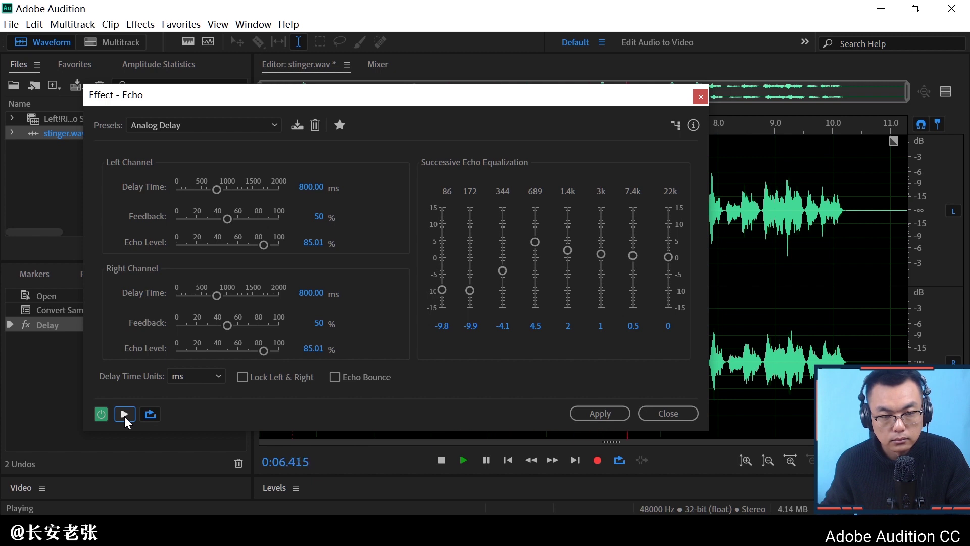
pyautogui.click(124, 414)
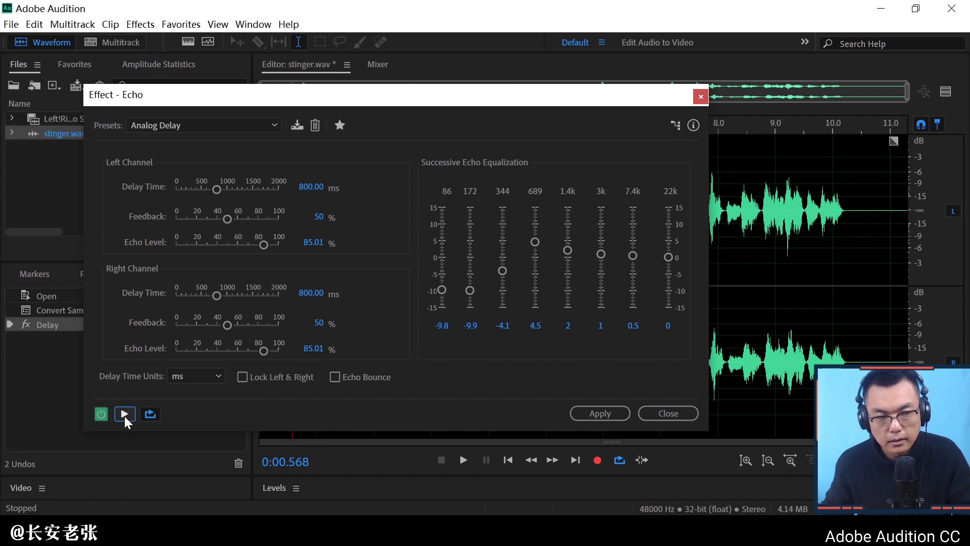
pyautogui.click(140, 24)
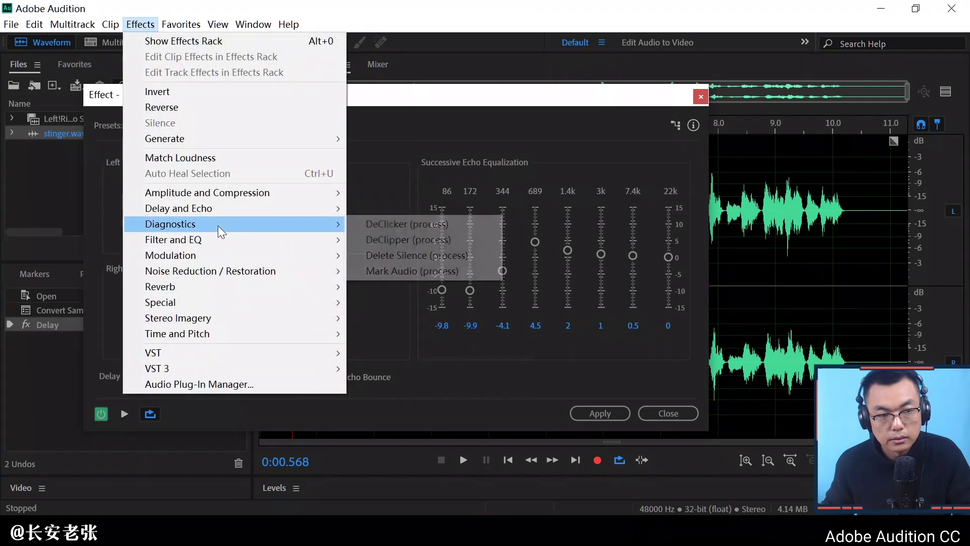
pyautogui.moveTo(317, 208)
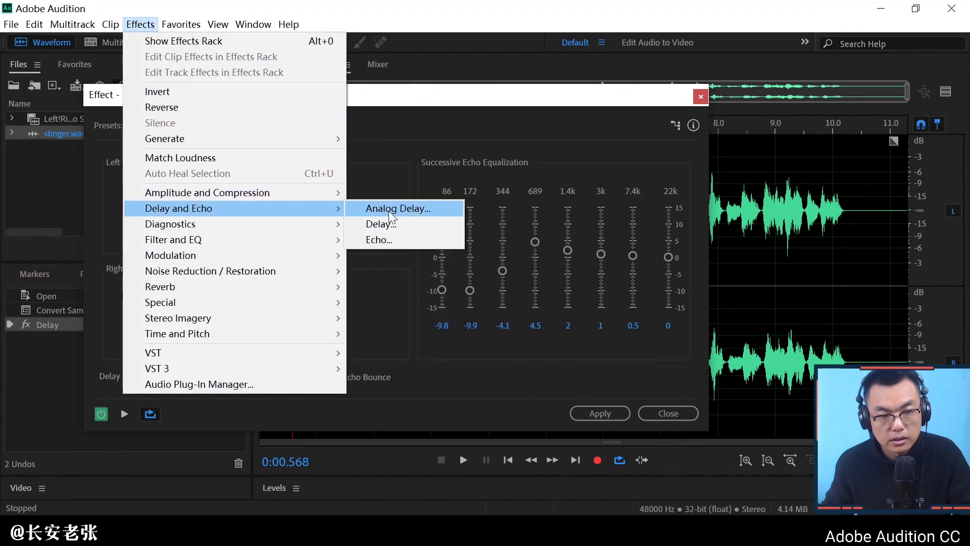
pyautogui.click(449, 106)
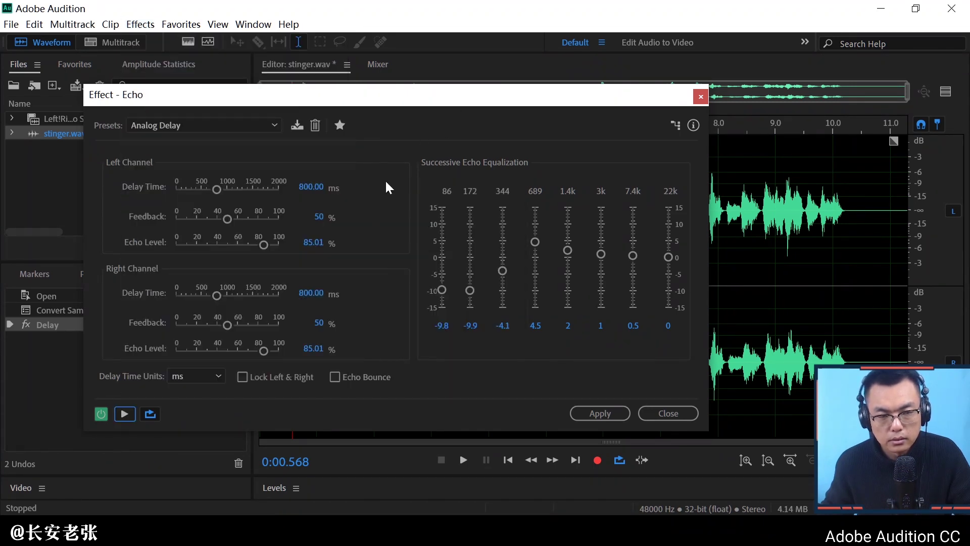
# Preview Echo on stinger.wav with Echo Bounce enabled and both channels' Feedback set to 43.63%, and close the effect without applying it.
pyautogui.click(335, 377)
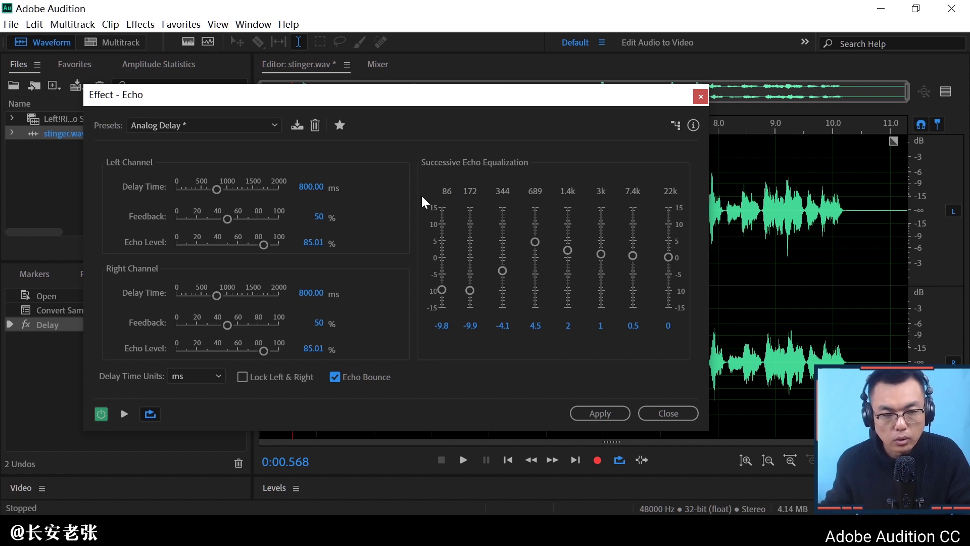
pyautogui.click(125, 415)
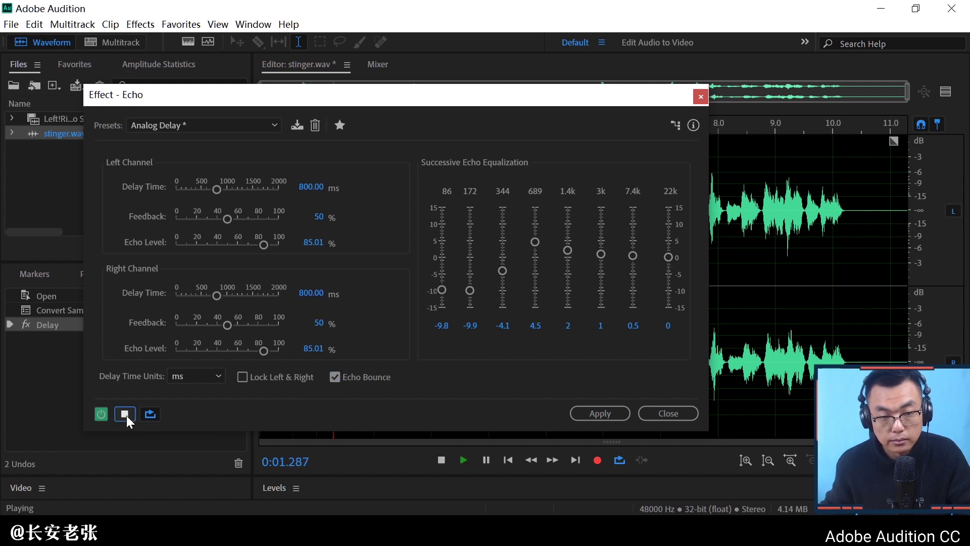
pyautogui.moveTo(225, 219); pyautogui.dragTo(245, 219)
pyautogui.moveTo(226, 327)
pyautogui.mouseDown()
pyautogui.moveTo(237, 329)
pyautogui.moveTo(241, 317)
pyautogui.mouseUp()
pyautogui.moveTo(246, 220); pyautogui.dragTo(223, 223)
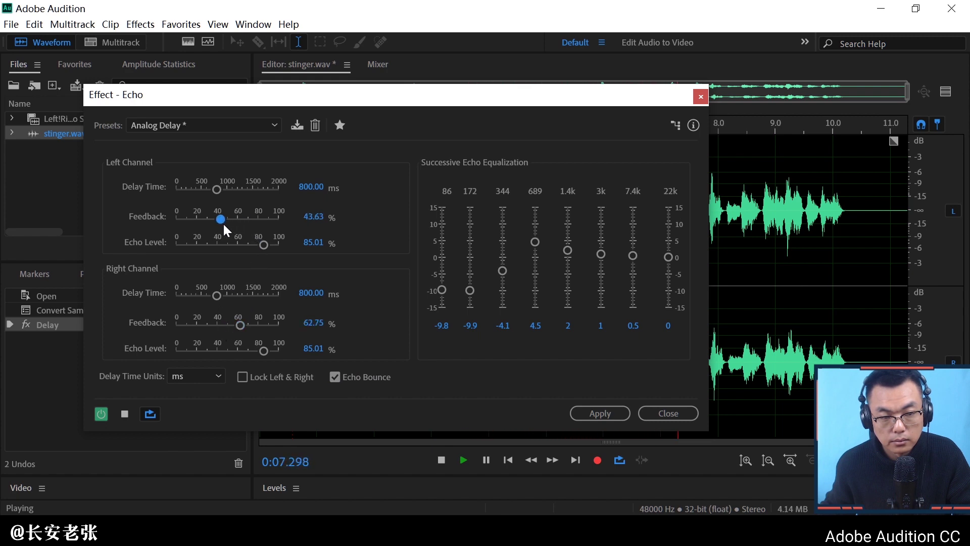
pyautogui.moveTo(237, 329); pyautogui.dragTo(218, 326)
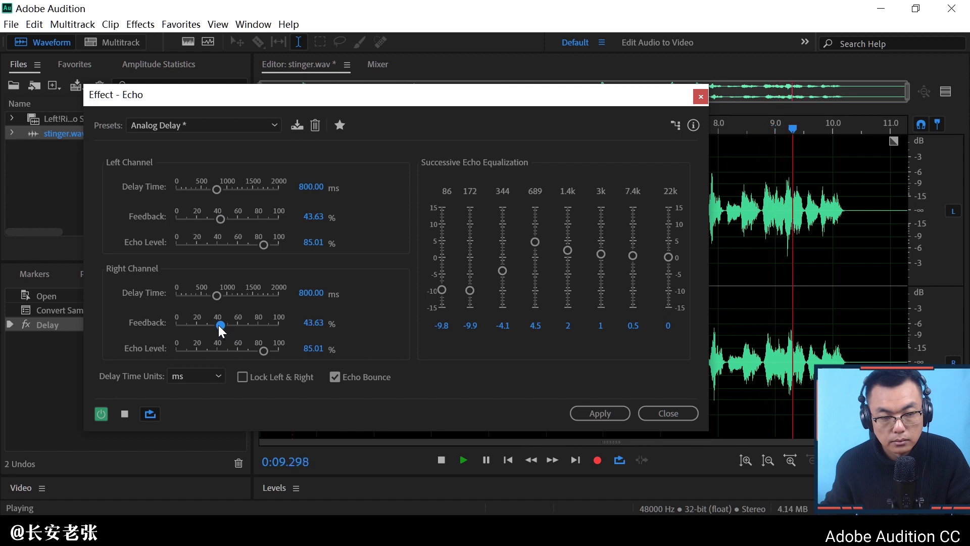
pyautogui.click(126, 415)
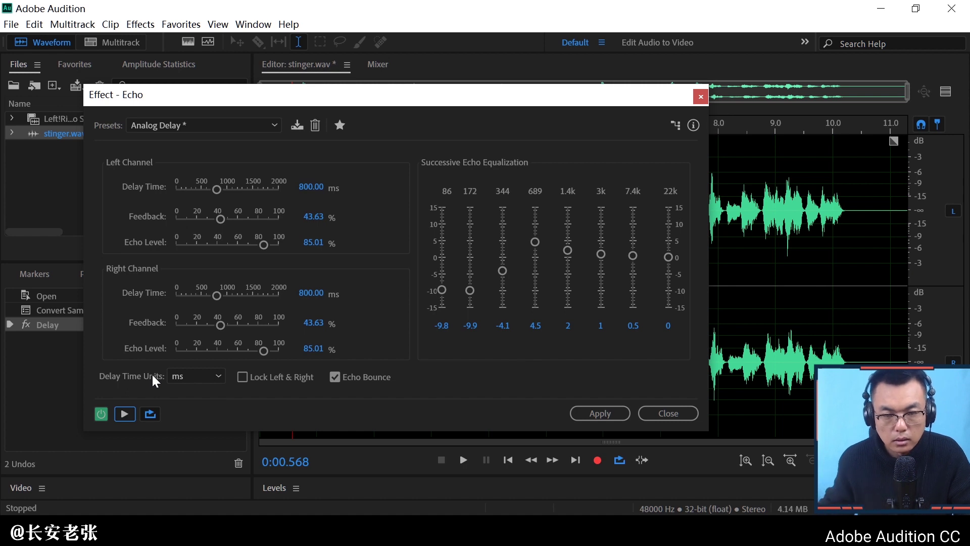
pyautogui.click(651, 416)
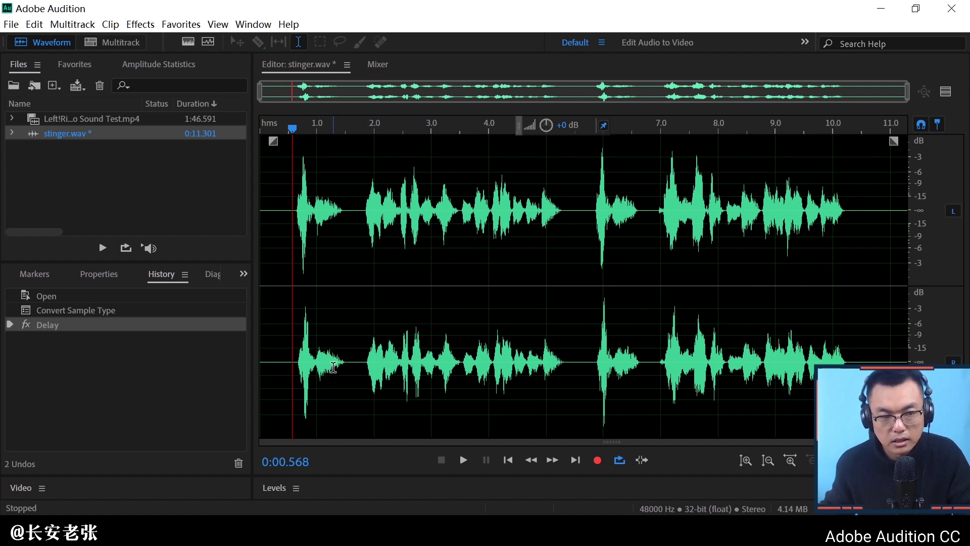
# Open Left!Right Stereo Sound Test.mp4 in the editor and place the playhead near its start at about 0:01.26.
pyautogui.click(149, 119)
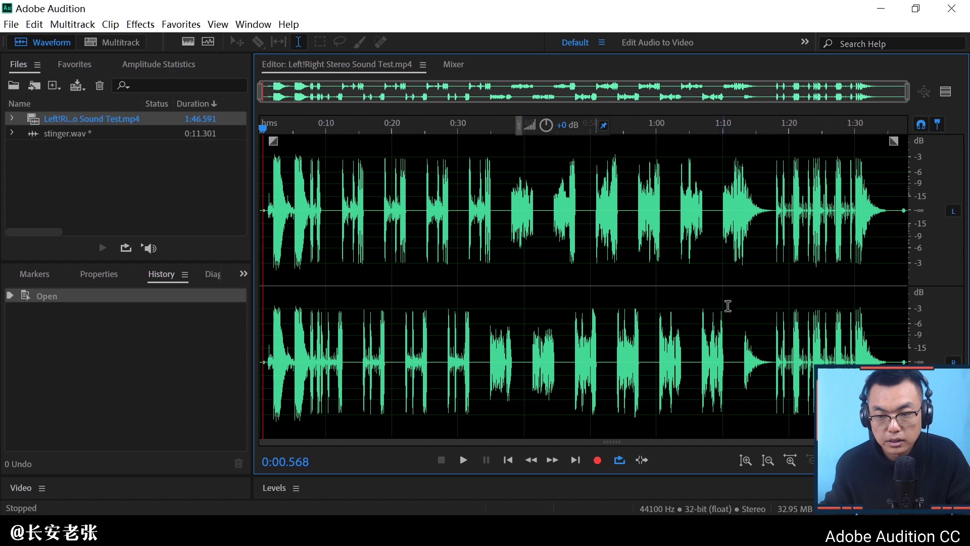
pyautogui.moveTo(722, 202); pyautogui.dragTo(757, 209)
pyautogui.click(738, 341)
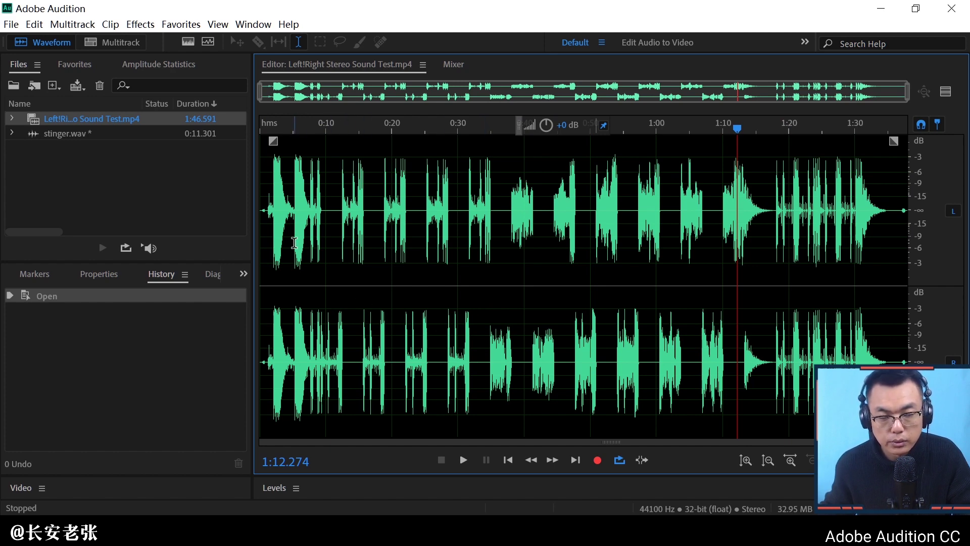
pyautogui.click(268, 218)
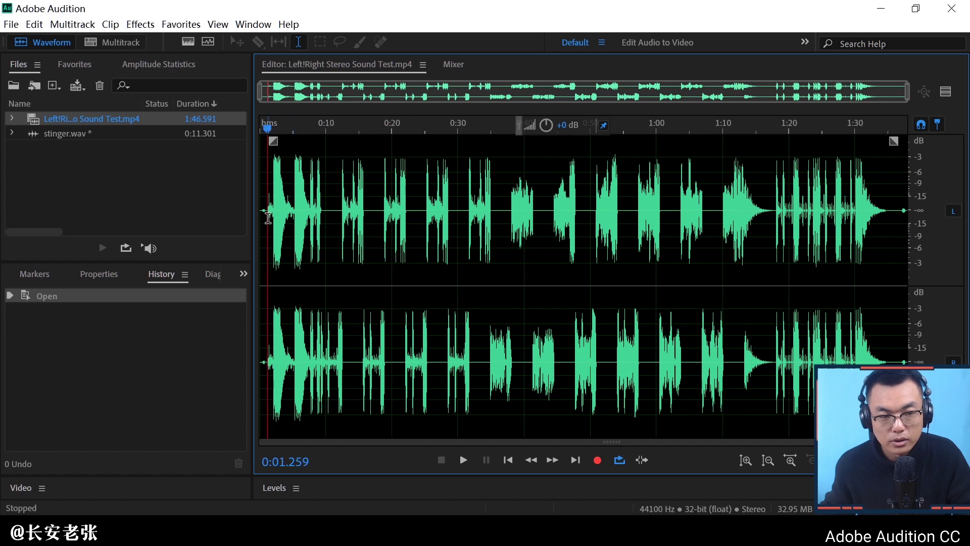
# Open the Echo effect for the stereo sound test and start previewing it with the current custom settings.
pyautogui.click(150, 29)
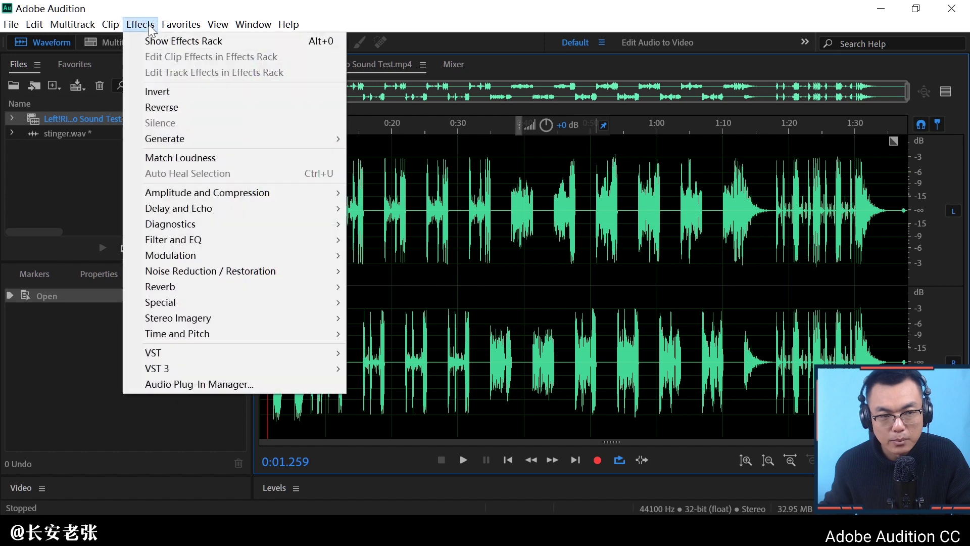
pyautogui.moveTo(296, 207)
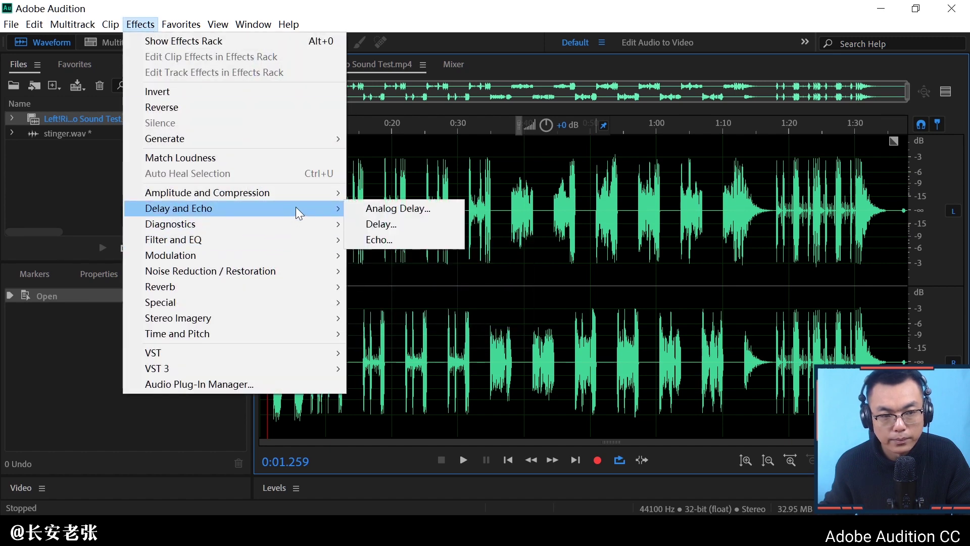
pyautogui.click(374, 236)
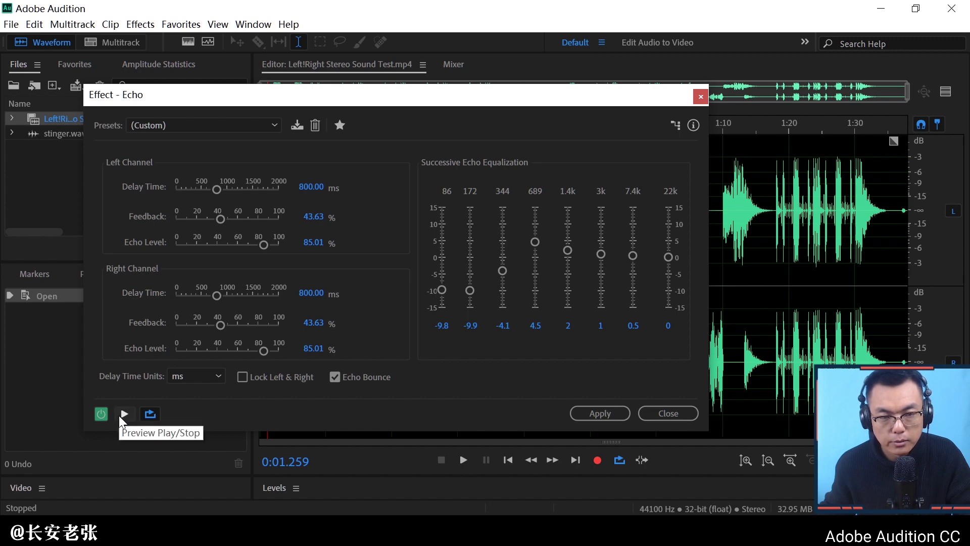
pyautogui.moveTo(424, 101); pyautogui.dragTo(403, 157)
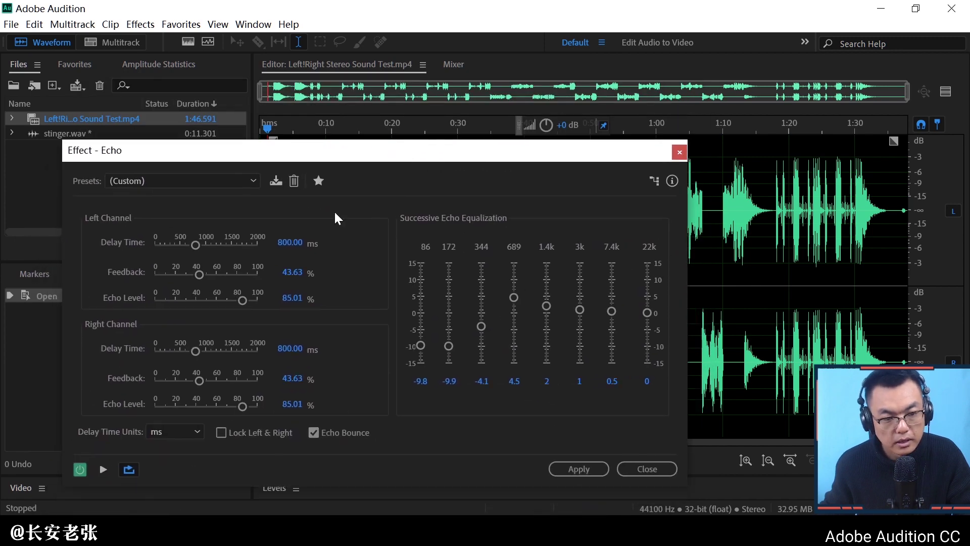
pyautogui.click(102, 470)
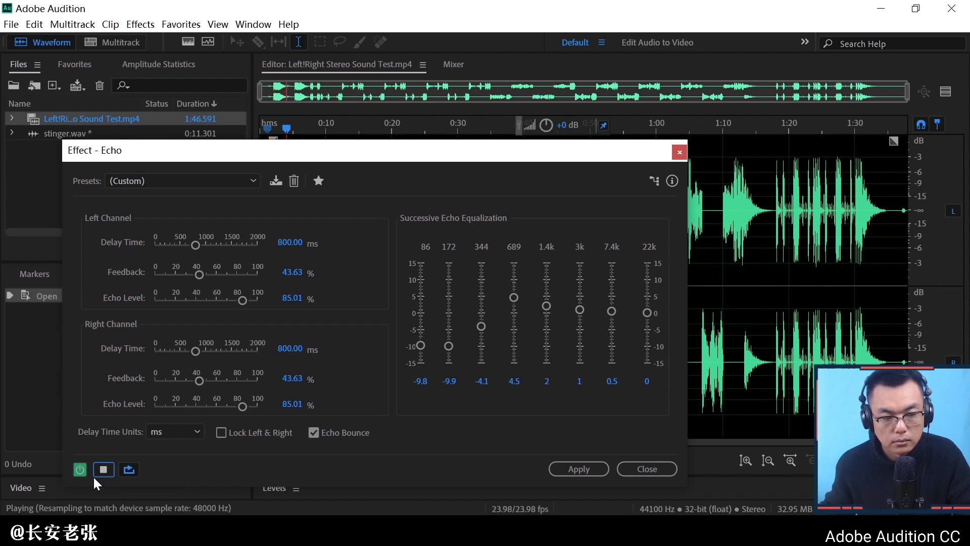
# Try the Danger - Sci Fi Cliche Approaching preset during the Echo preview, and switch to the Analog Delay preset.
pyautogui.click(200, 183)
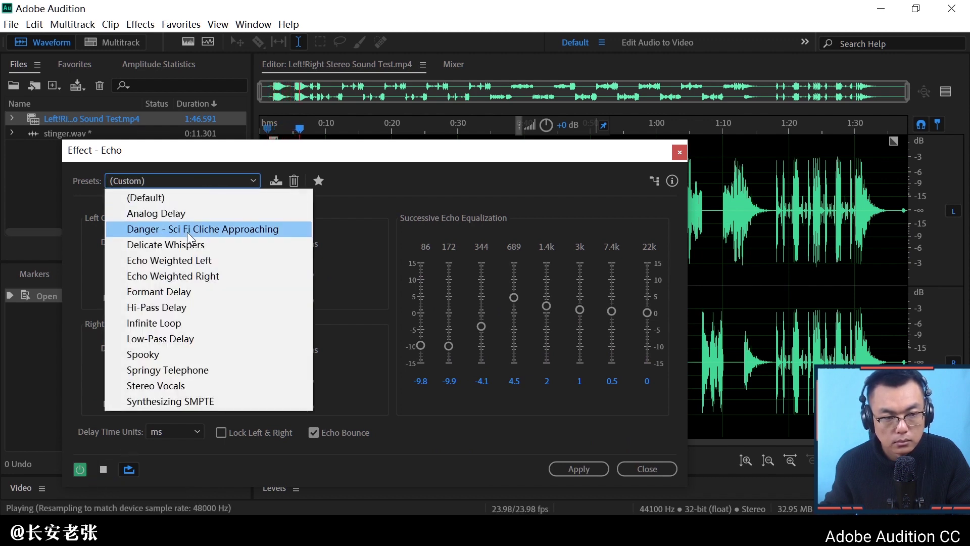
pyautogui.click(187, 229)
pyautogui.click(192, 181)
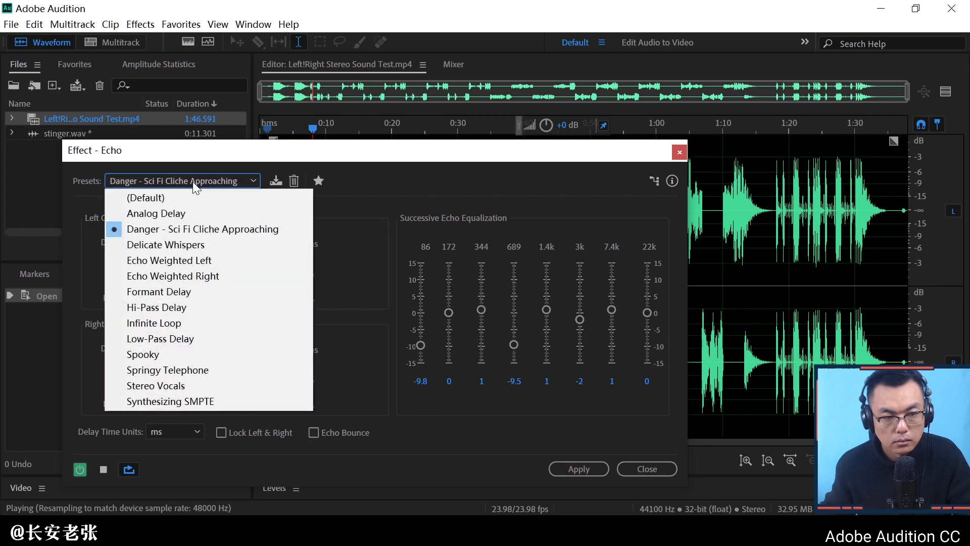
pyautogui.click(194, 216)
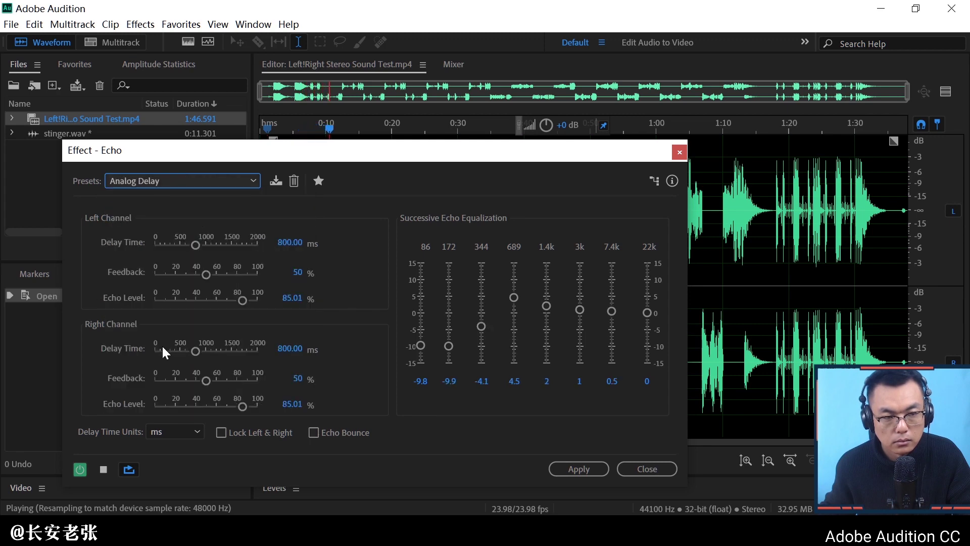
# Set Echo's Feedback to 45.1% for the left channel and 40.2% for the right, comparing the preview with the effect bypassed.
pyautogui.click(76, 471)
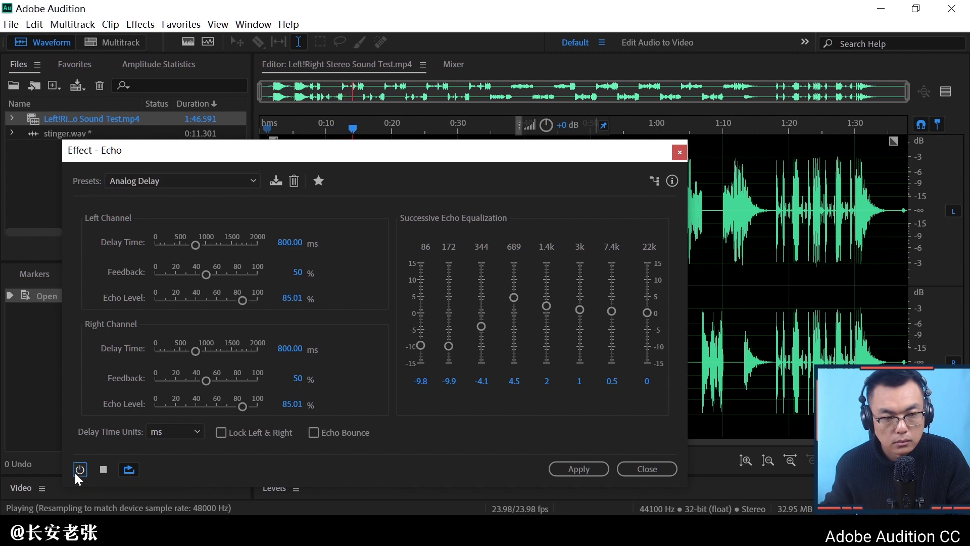
pyautogui.click(79, 469)
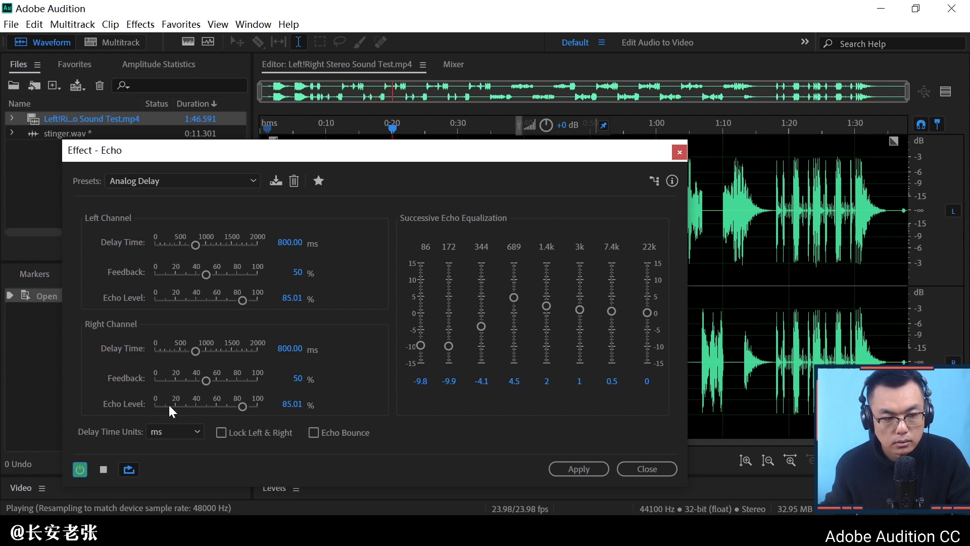
pyautogui.moveTo(202, 379); pyautogui.dragTo(192, 380)
pyautogui.moveTo(205, 275); pyautogui.dragTo(197, 276)
pyautogui.click(80, 468)
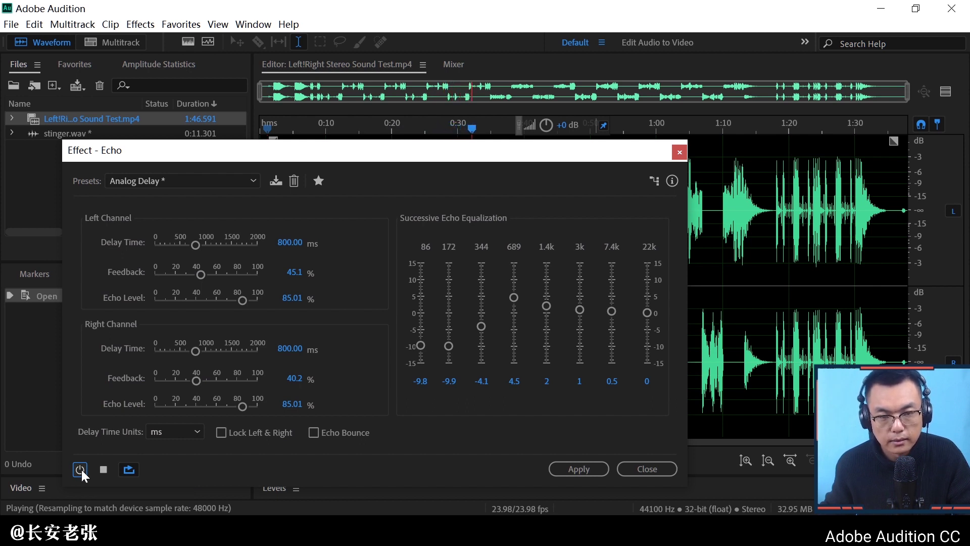
pyautogui.click(80, 469)
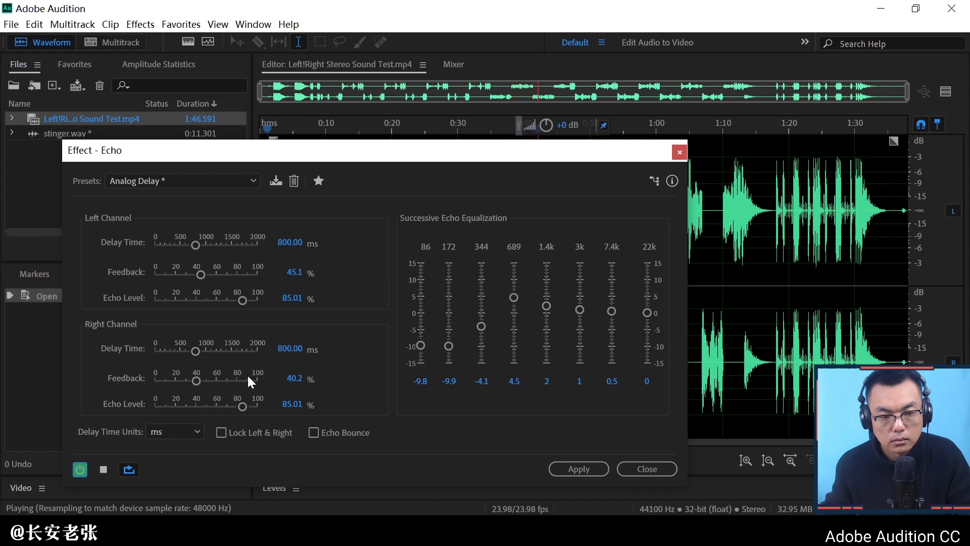
# Enable Echo Bounce and compare the preview with the Echo effect switched on and off.
pyautogui.click(81, 469)
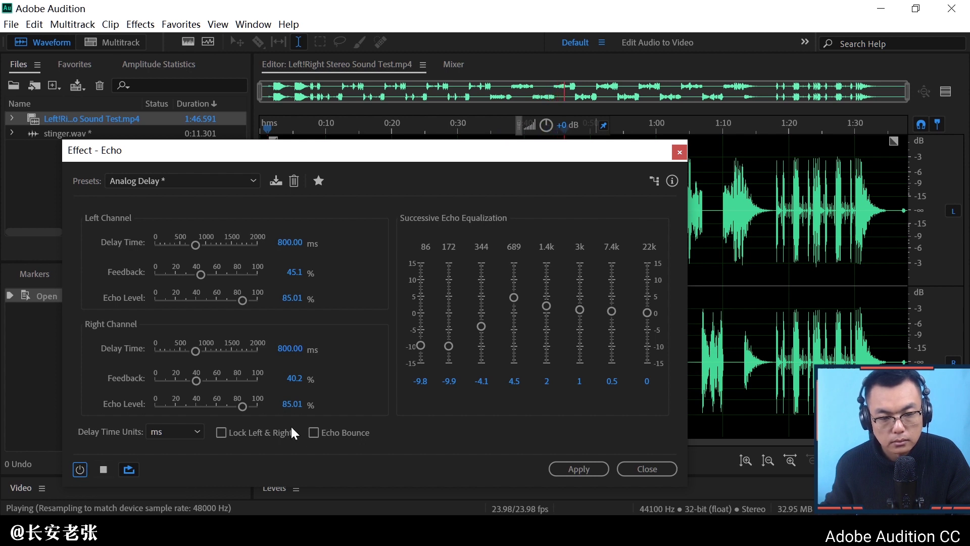
pyautogui.click(314, 433)
pyautogui.click(80, 469)
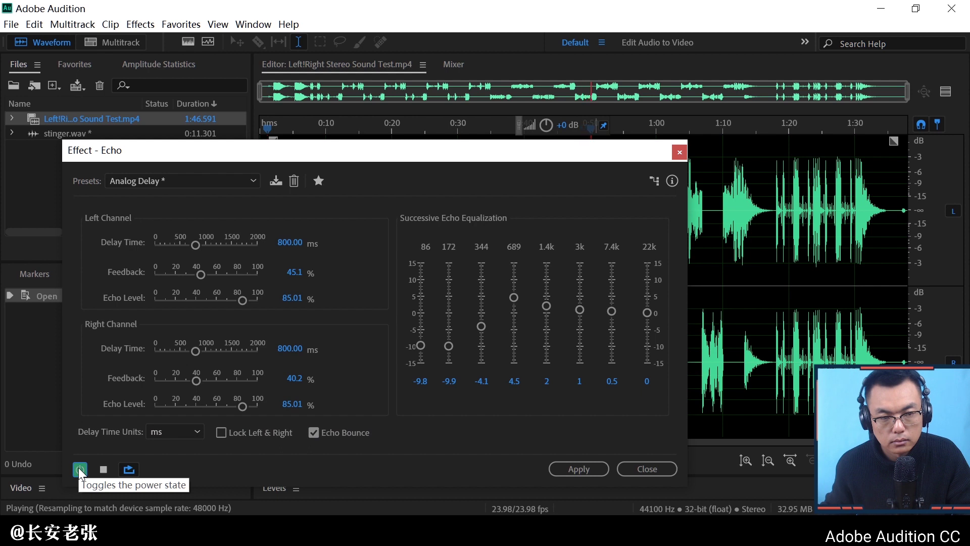
pyautogui.click(80, 469)
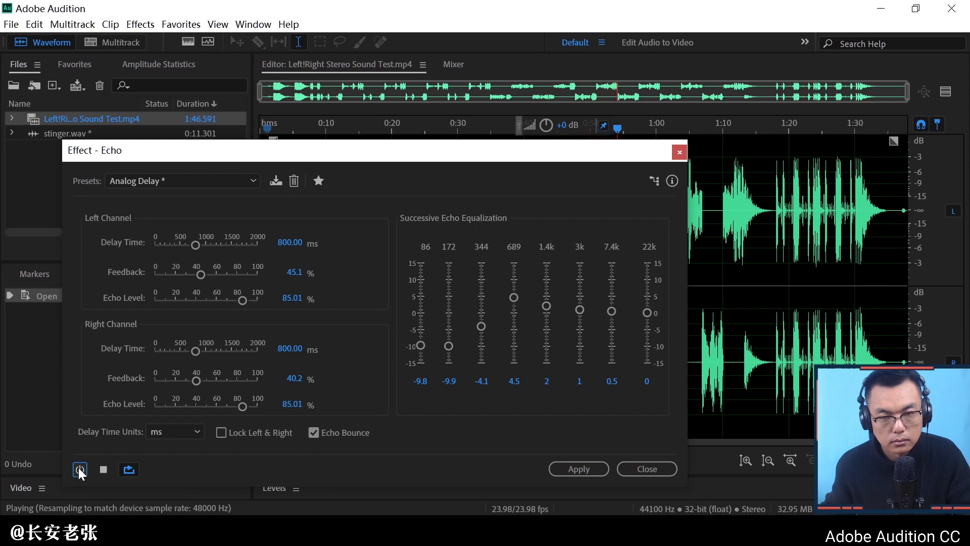
pyautogui.click(80, 469)
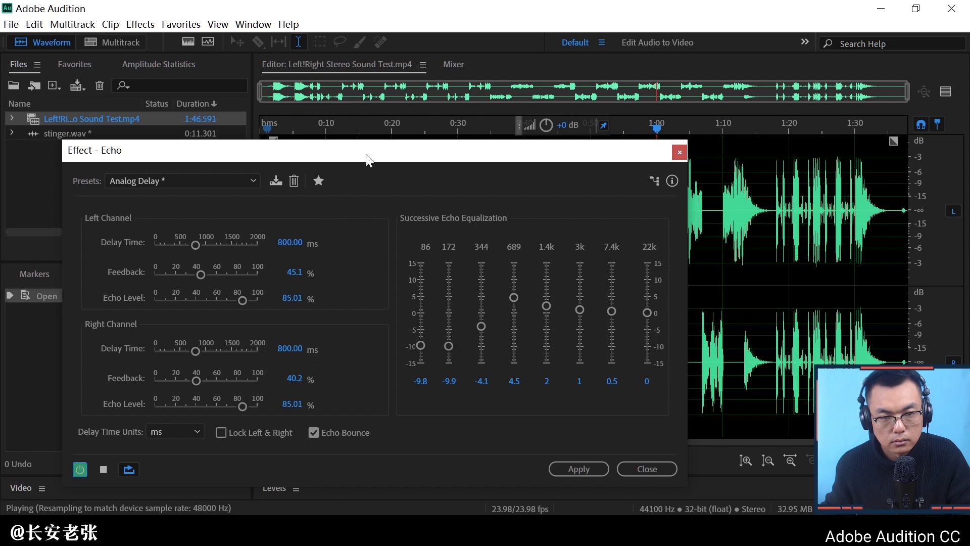
# Compare the bypassed and processed sound in the later part of the stereo test, and close Echo without applying it.
pyautogui.moveTo(366, 153); pyautogui.dragTo(387, 146)
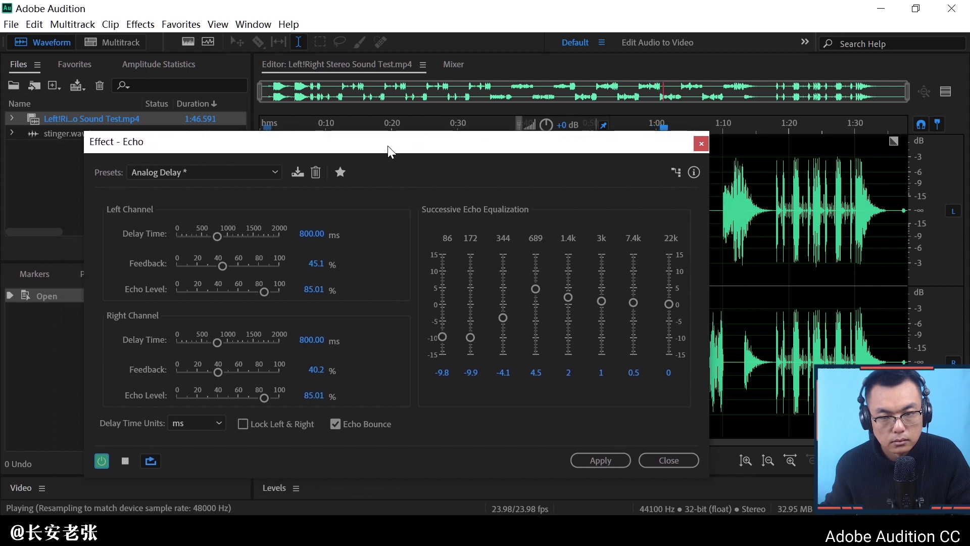
pyautogui.click(105, 460)
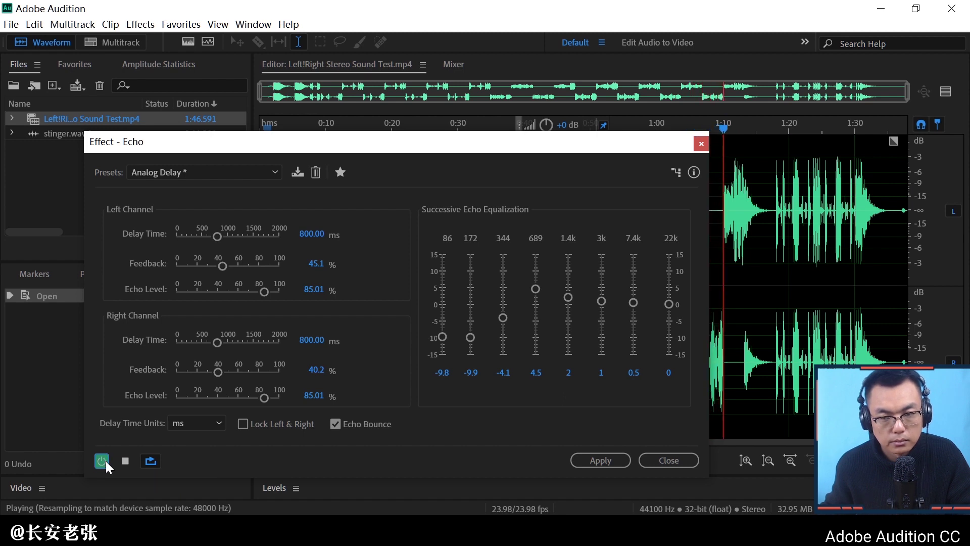
pyautogui.click(105, 461)
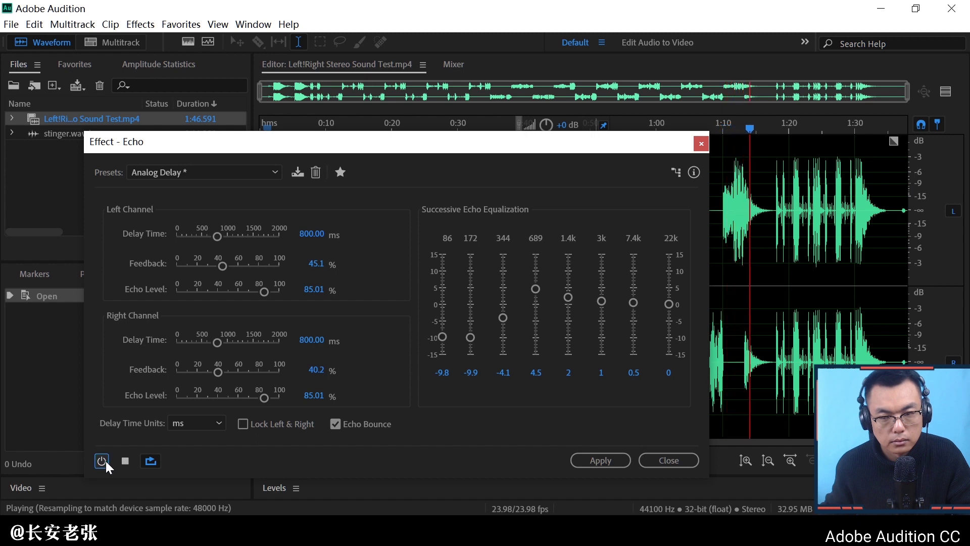
pyautogui.click(105, 460)
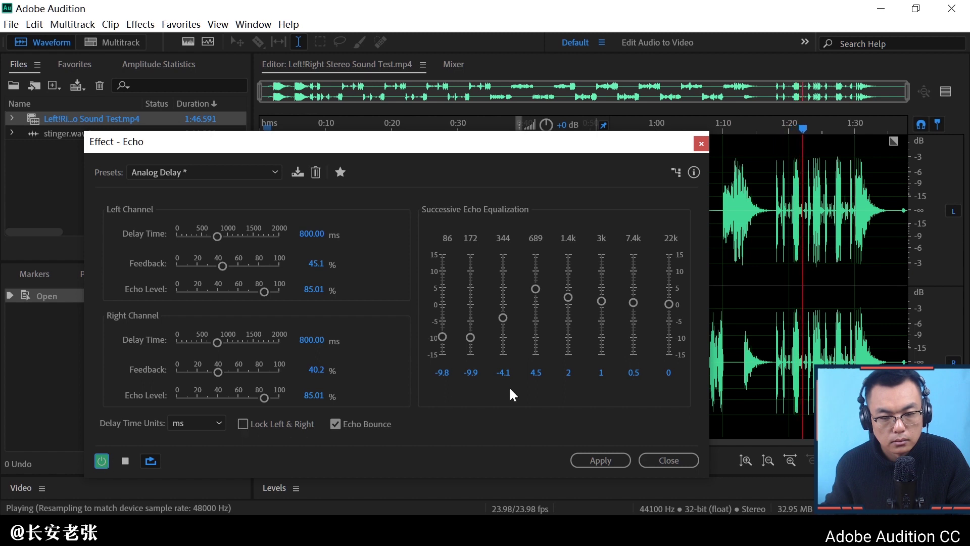
pyautogui.click(649, 460)
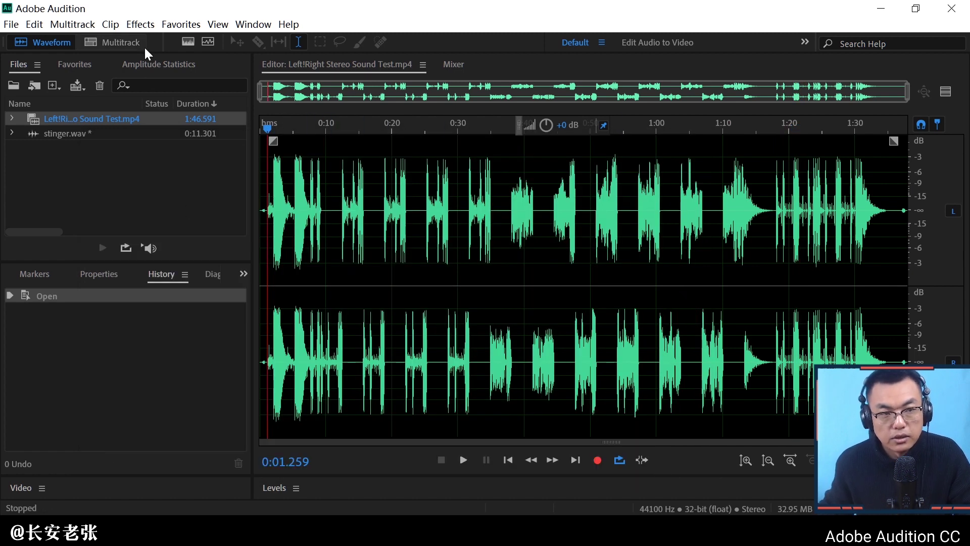
# Reopen the Echo effect for Left!Right Stereo Sound Test.mp4.
pyautogui.click(139, 25)
pyautogui.moveTo(238, 211)
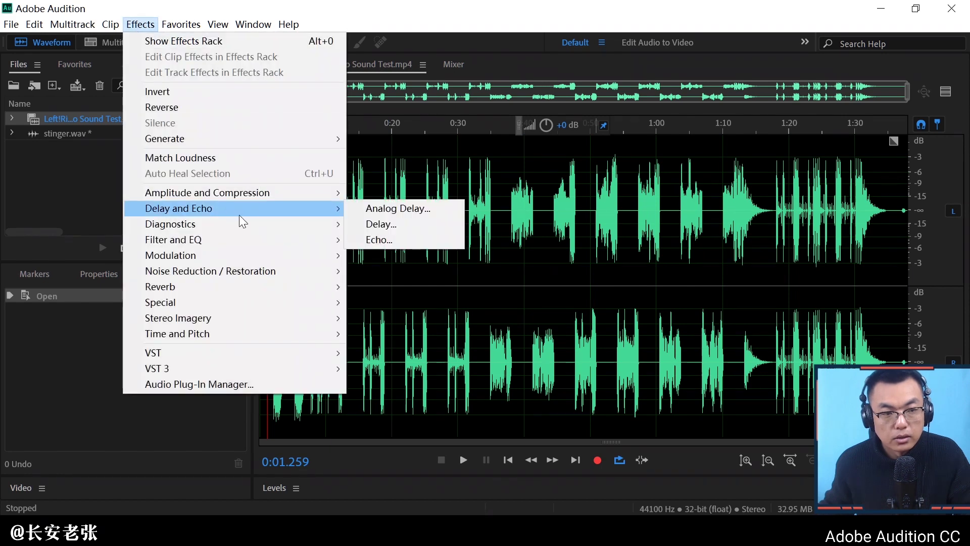
pyautogui.click(387, 237)
pyautogui.moveTo(352, 143); pyautogui.dragTo(361, 116)
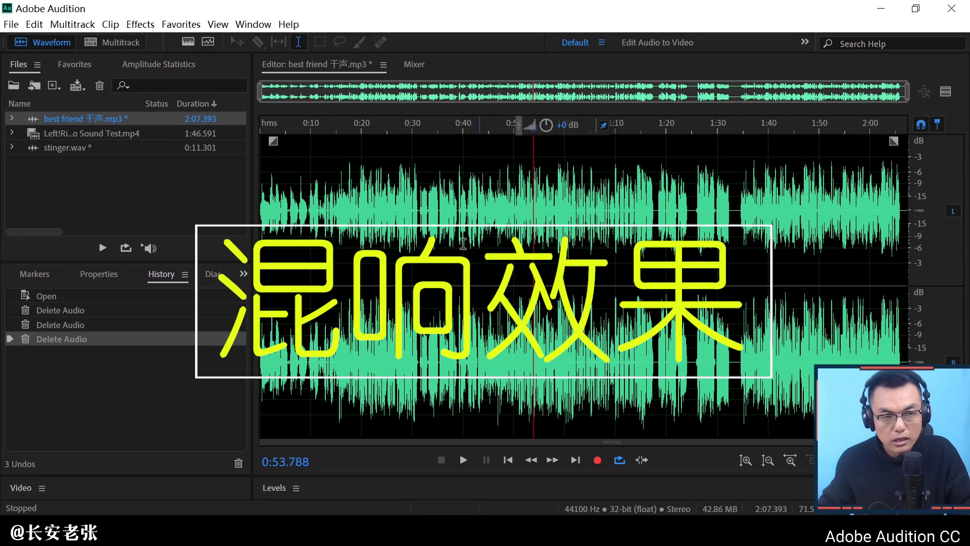
# Open the Convolution Reverb effect for best friend 干声.mp3.
pyautogui.click(140, 24)
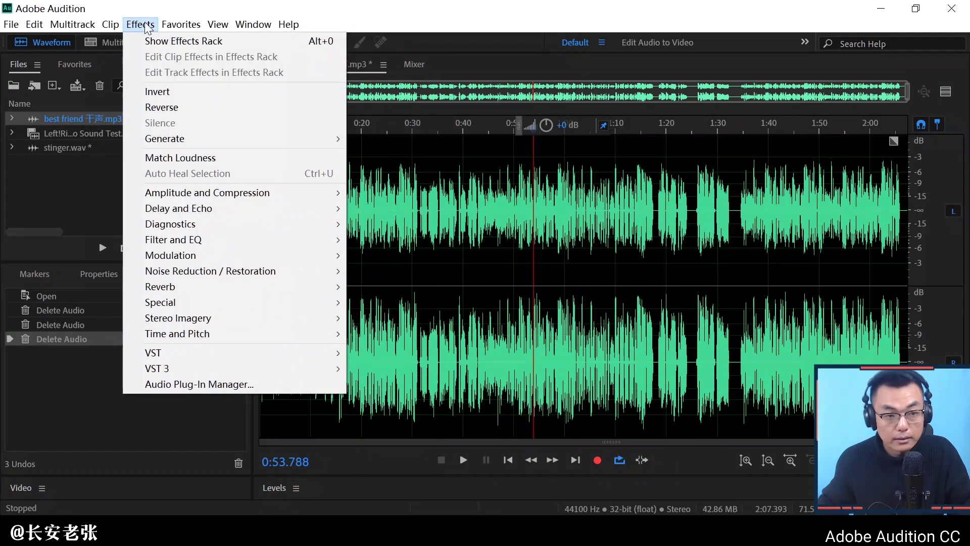
pyautogui.moveTo(213, 283)
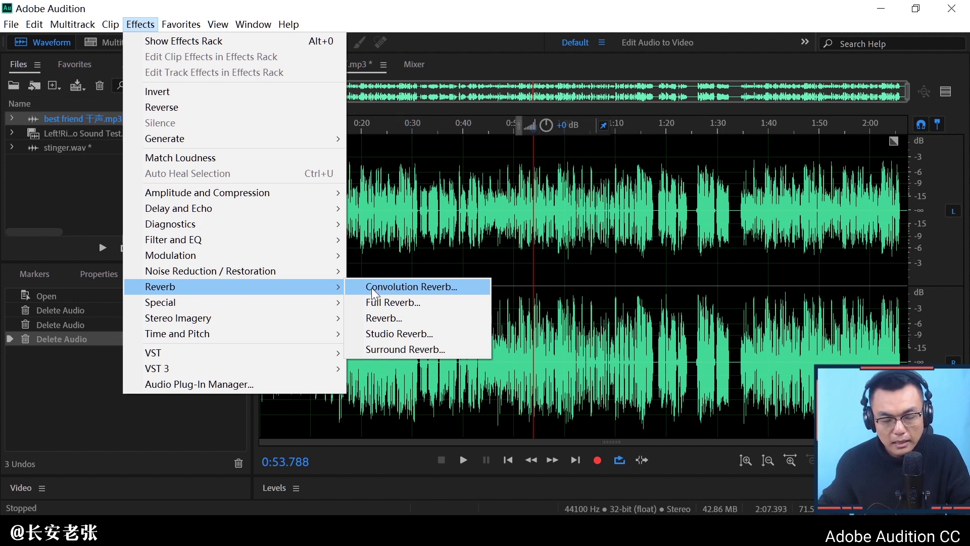
pyautogui.click(416, 287)
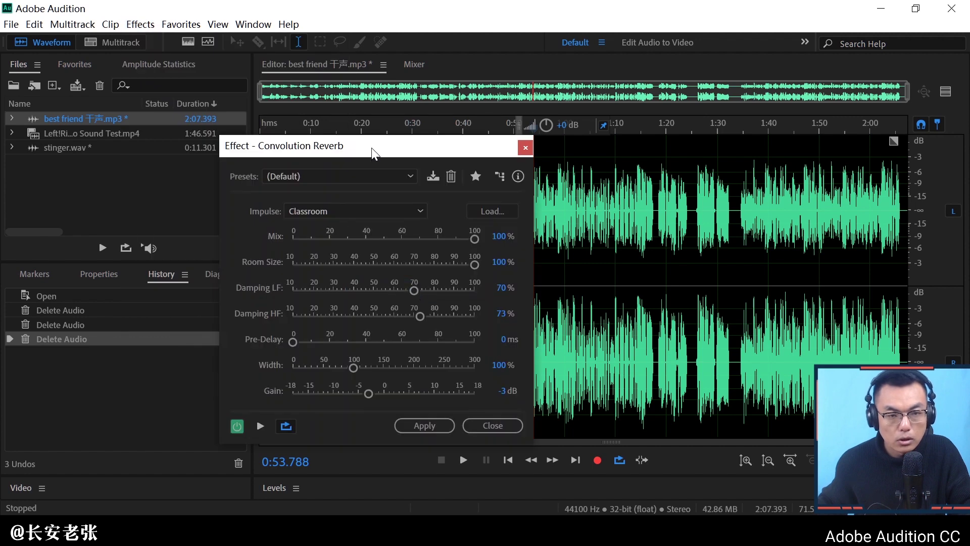
# Review the available Convolution Reverb presets and impulse types, keeping the (Default) preset and the Classroom impulse.
pyautogui.moveTo(371, 147); pyautogui.dragTo(417, 108)
pyautogui.click(352, 141)
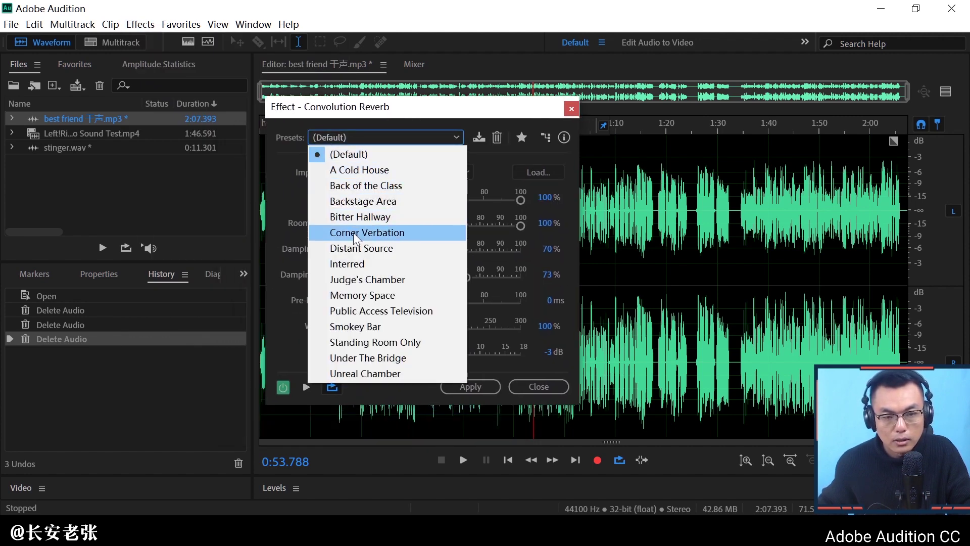
pyautogui.click(384, 154)
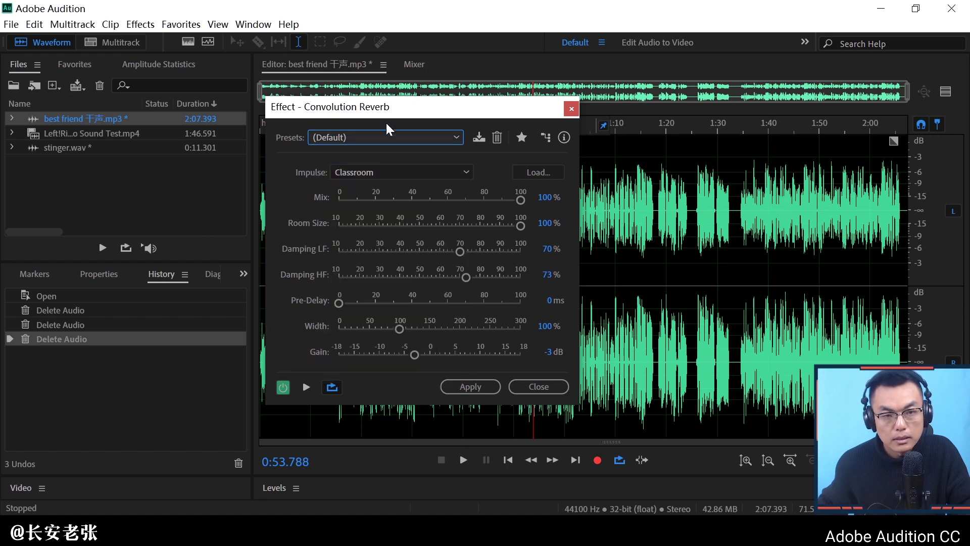
pyautogui.moveTo(398, 109); pyautogui.dragTo(368, 162)
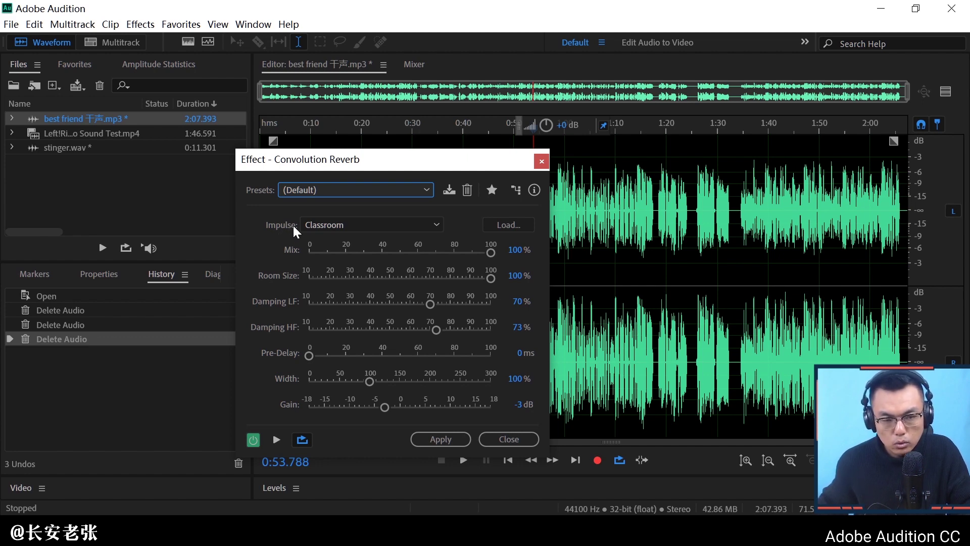
pyautogui.click(363, 230)
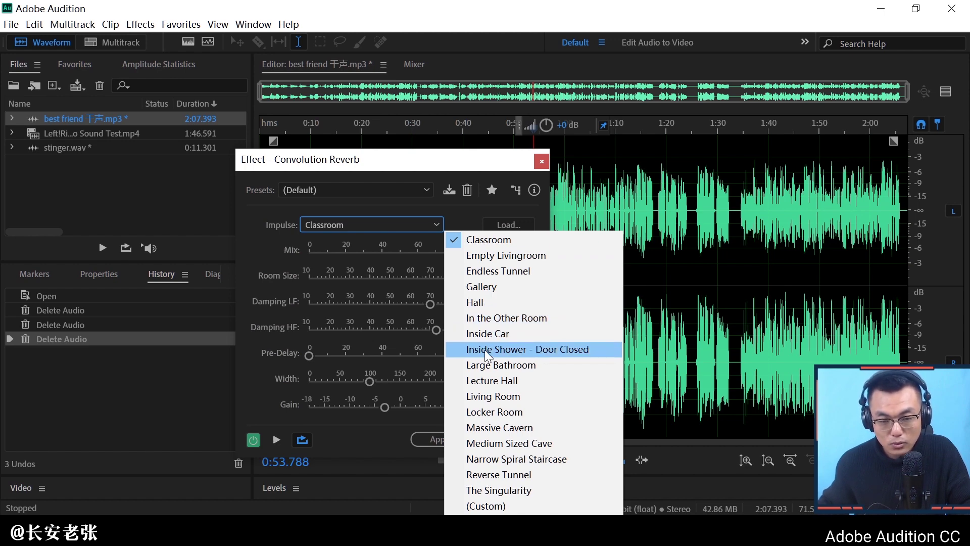
pyautogui.click(422, 218)
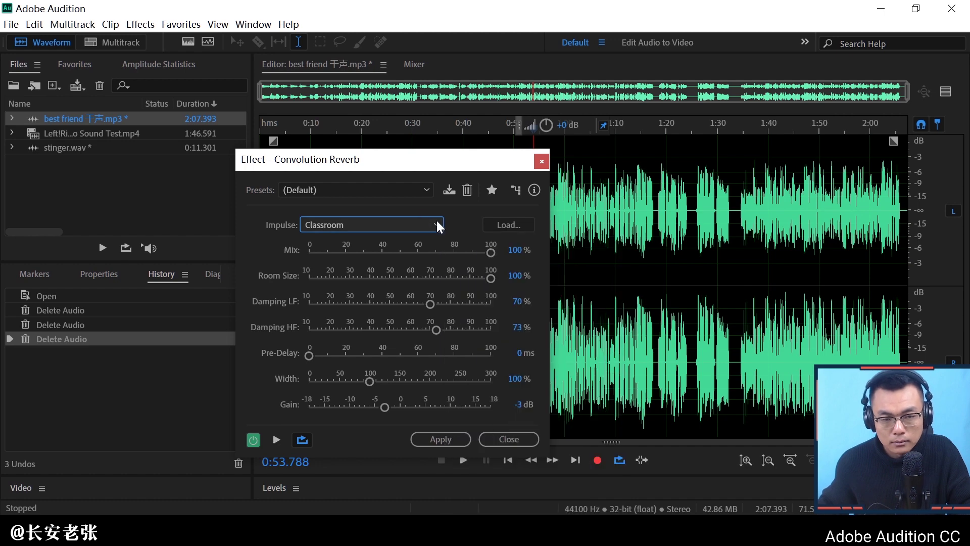
# Look at how a custom impulse file is loaded and cancel without choosing a file.
pyautogui.click(505, 224)
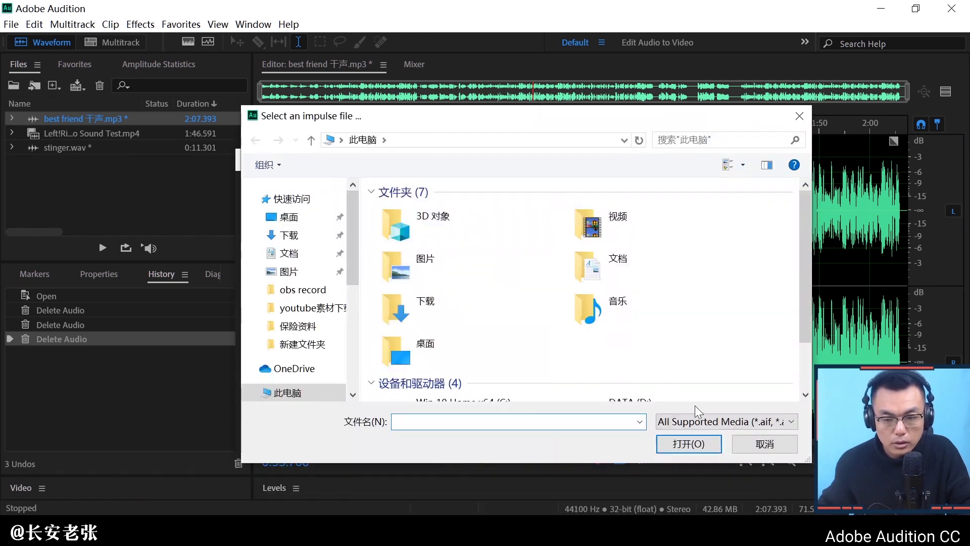
pyautogui.click(747, 443)
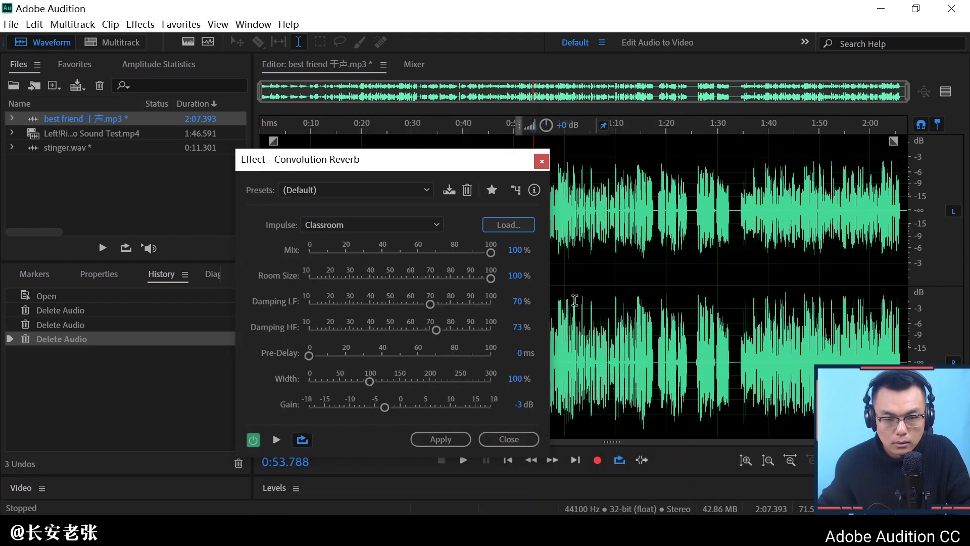
pyautogui.click(516, 226)
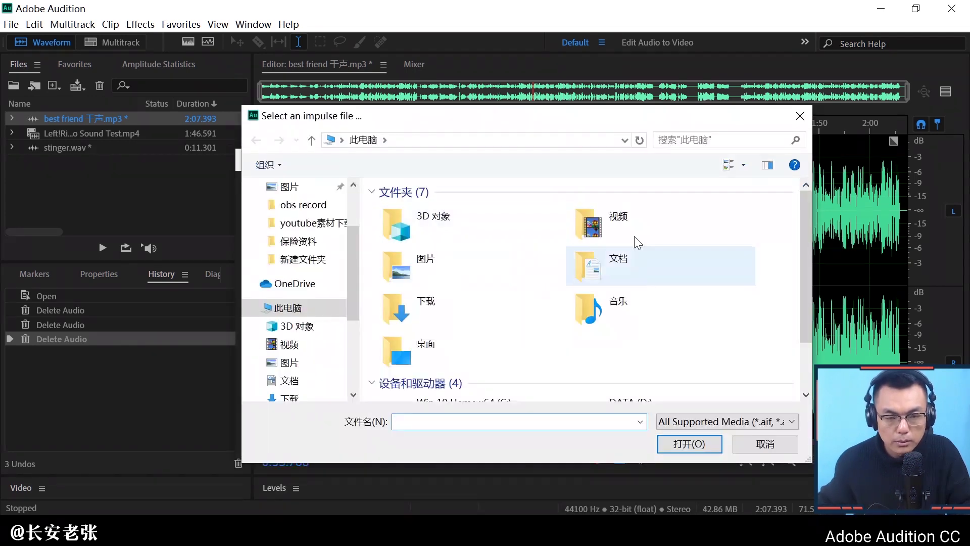
pyautogui.click(765, 444)
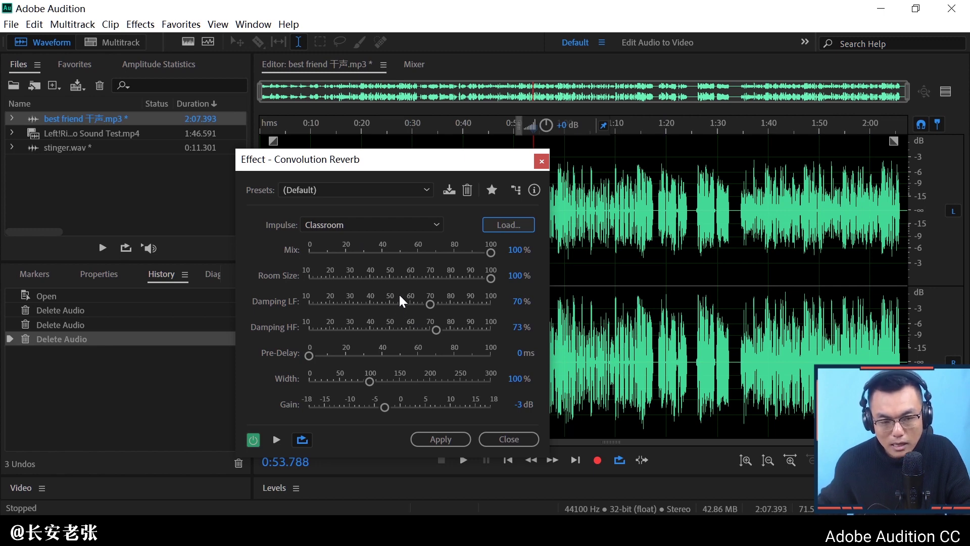
# Set the impulse to Empty Livingroom and preview the reverb on the dry vocal.
pyautogui.click(392, 226)
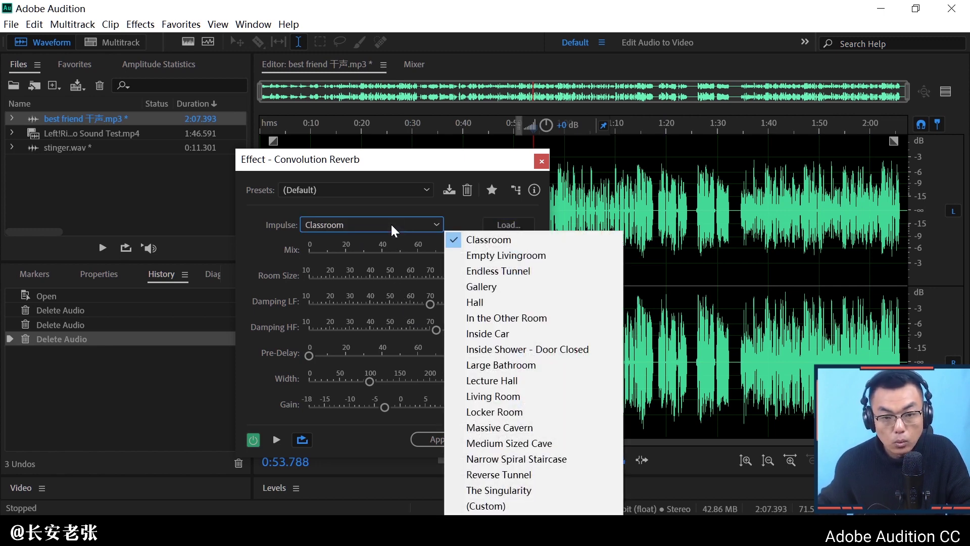
pyautogui.click(487, 259)
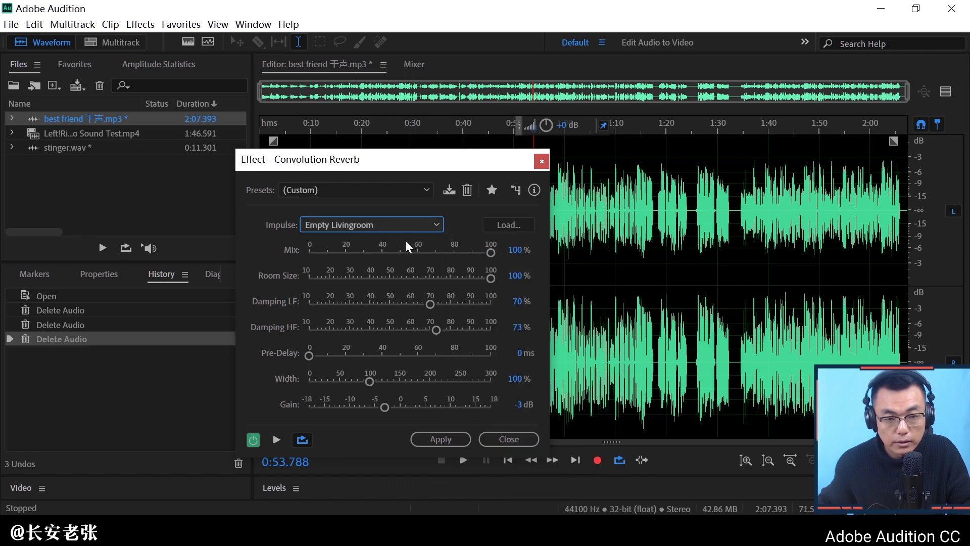
pyautogui.moveTo(405, 166); pyautogui.dragTo(153, 200)
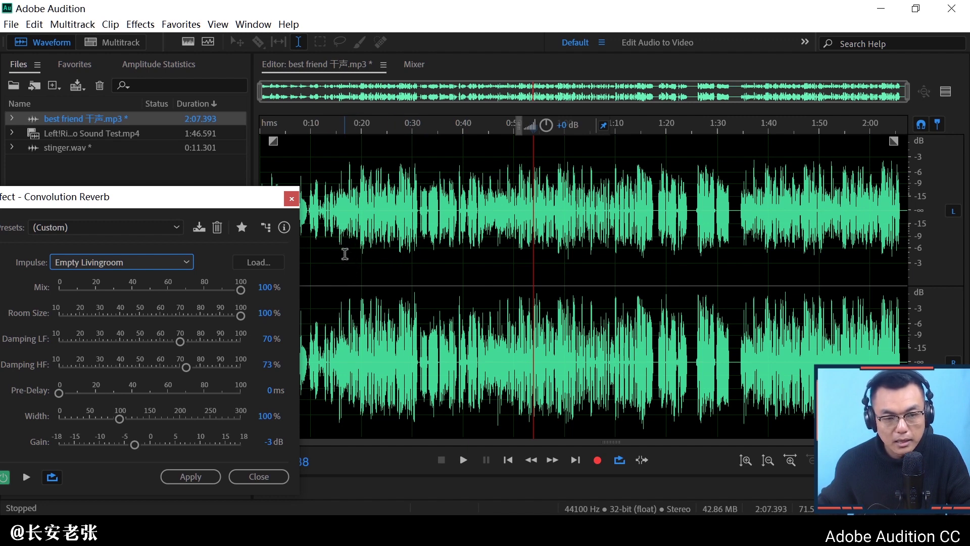
pyautogui.moveTo(232, 202); pyautogui.dragTo(318, 169)
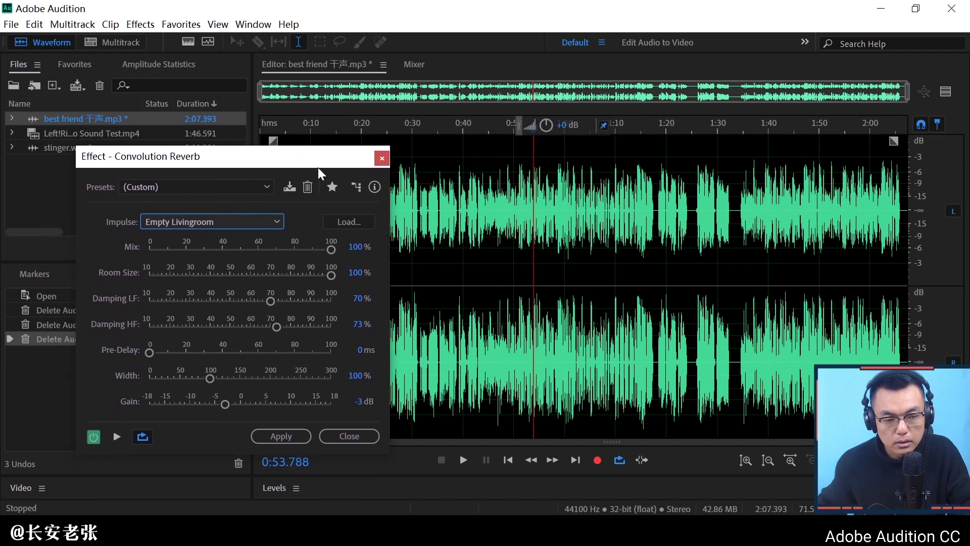
pyautogui.click(117, 436)
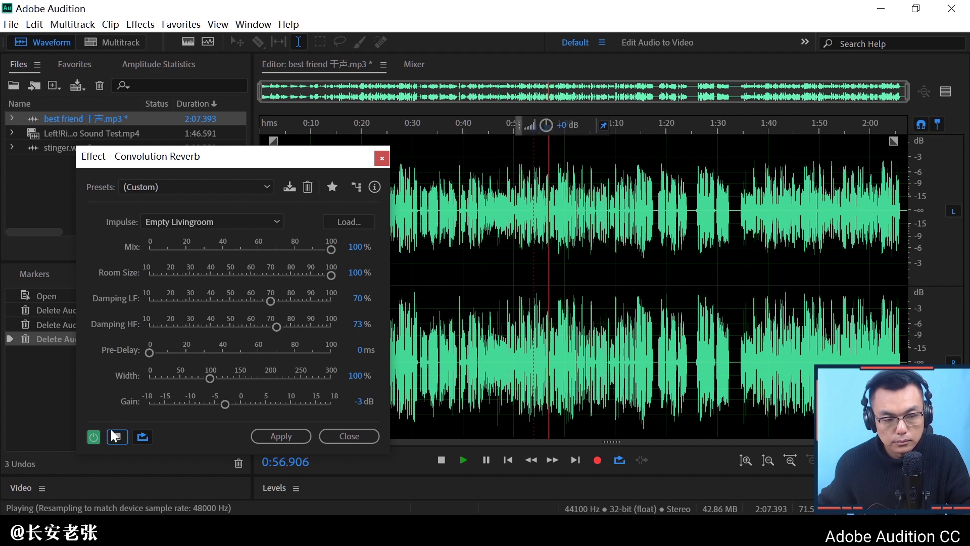
# Compare the Classroom, Gallery and Inside Shower - Door Closed impulses during playback, and stop the preview.
pyautogui.click(199, 222)
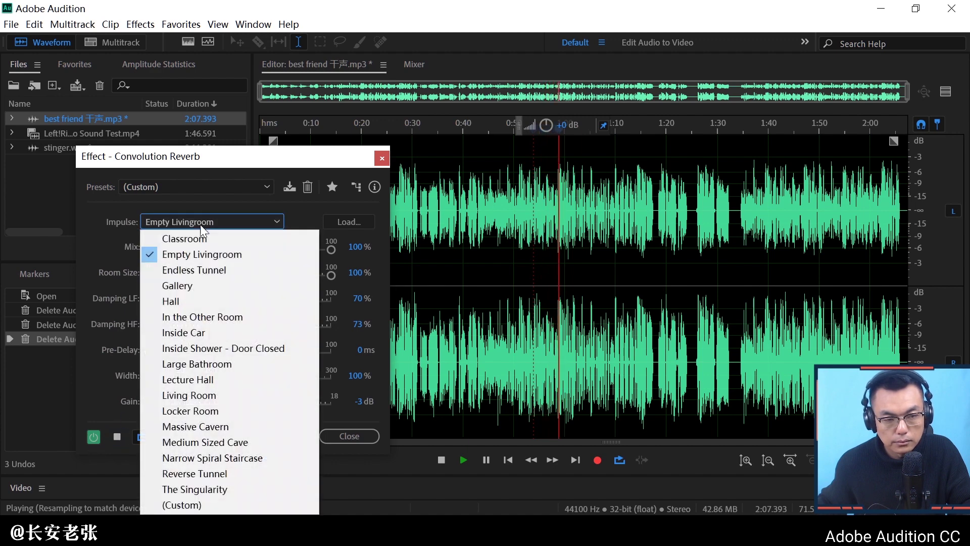
pyautogui.click(199, 239)
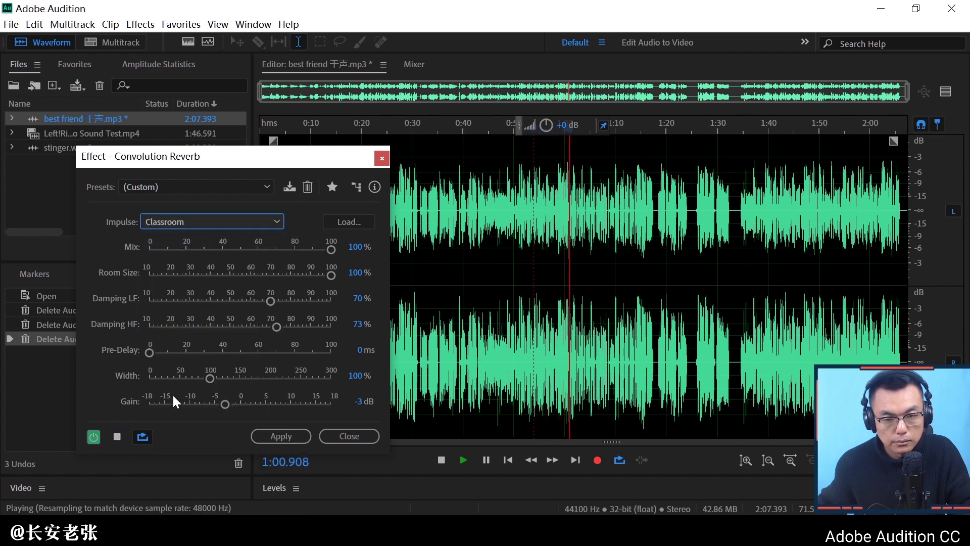
pyautogui.click(202, 221)
pyautogui.click(222, 287)
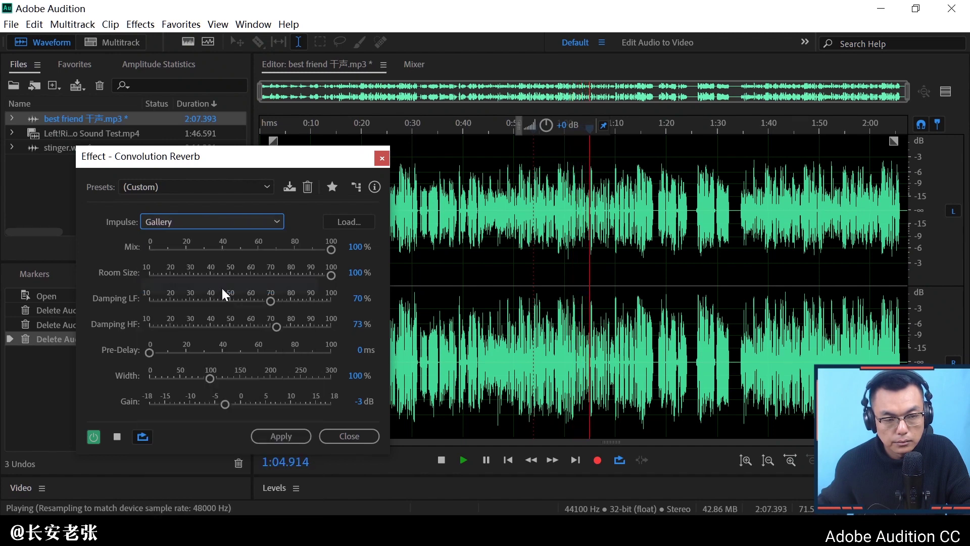
pyautogui.click(232, 220)
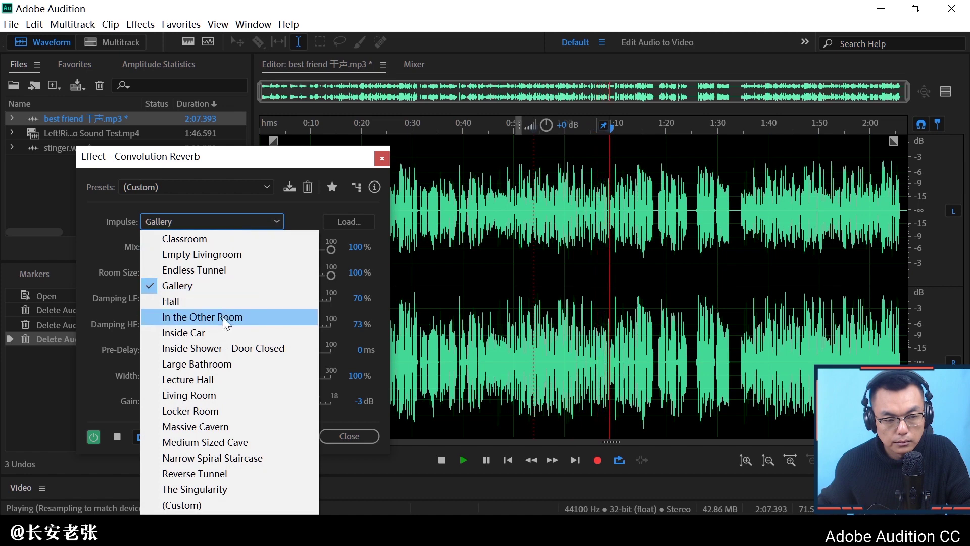
pyautogui.click(224, 349)
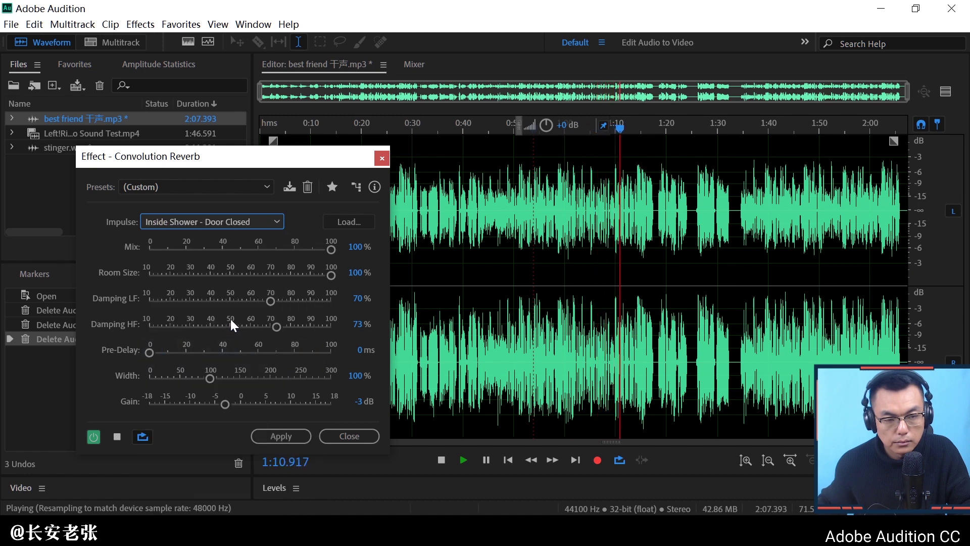
pyautogui.click(116, 436)
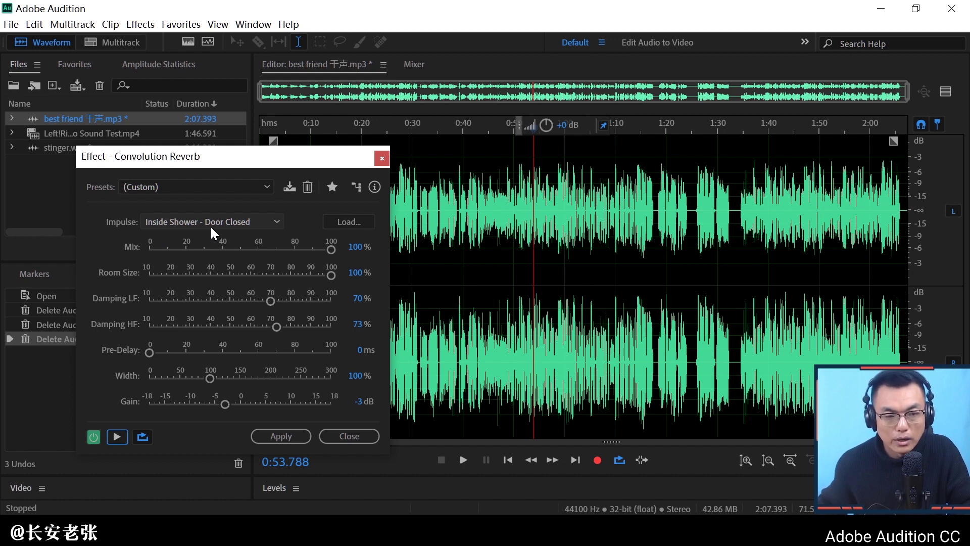
# Change the Convolution Reverb impulse to Living Room.
pyautogui.moveTo(232, 164); pyautogui.dragTo(308, 165)
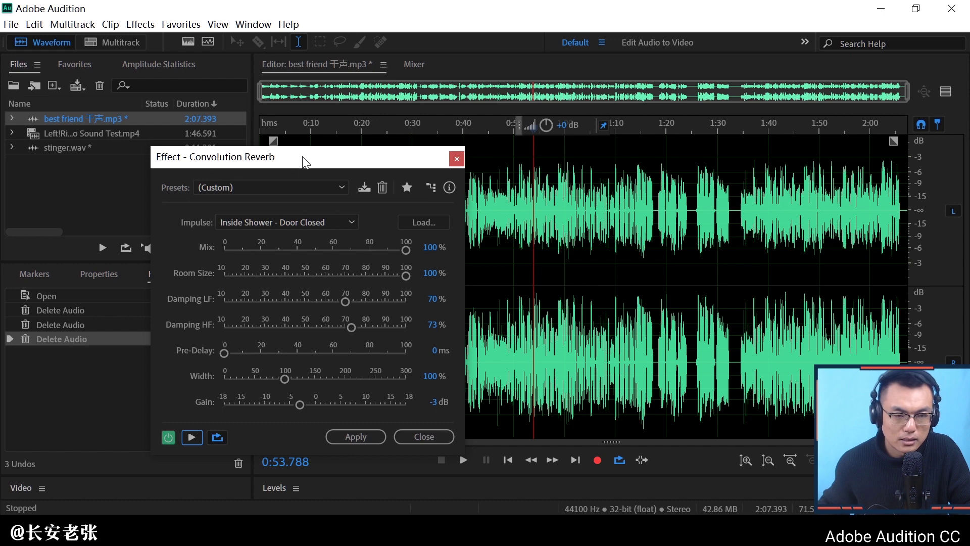
pyautogui.moveTo(302, 156); pyautogui.dragTo(334, 149)
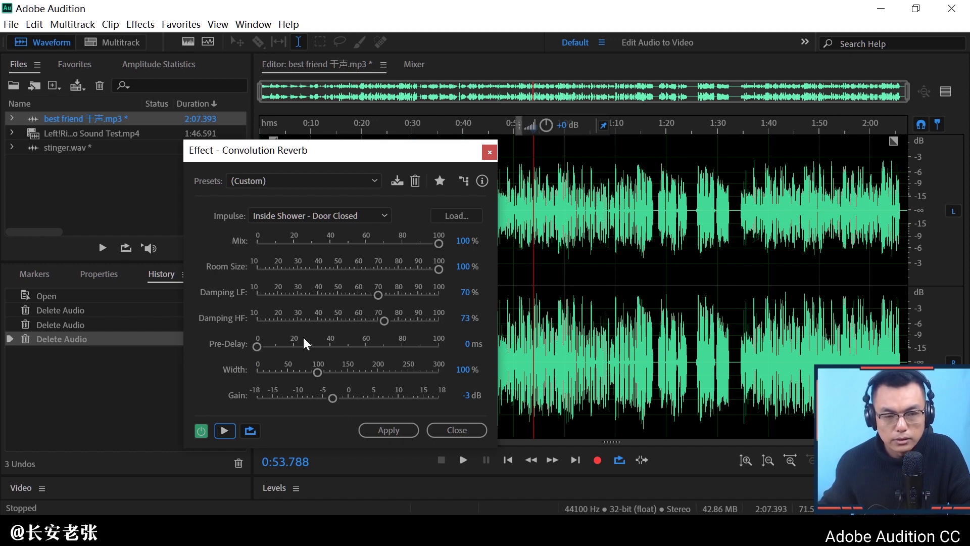
pyautogui.click(301, 216)
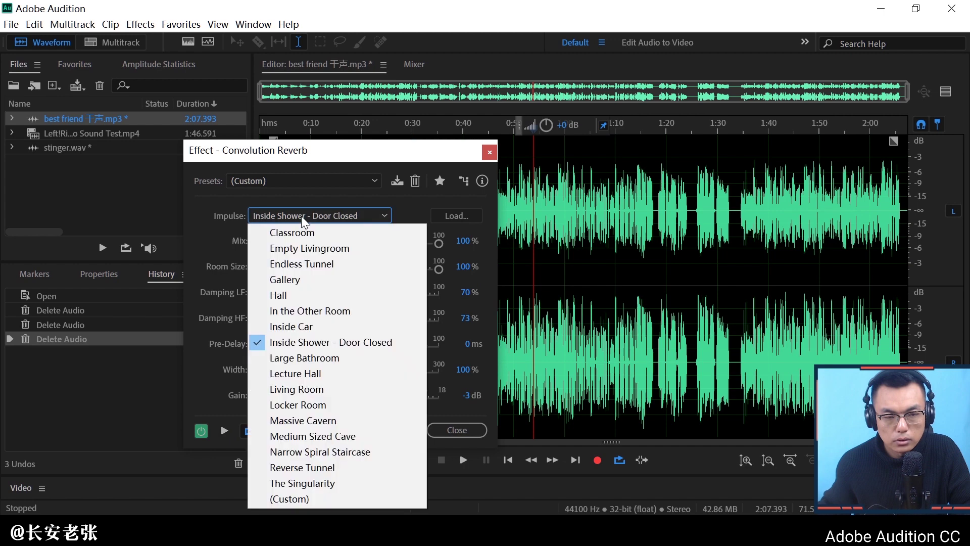
pyautogui.click(307, 390)
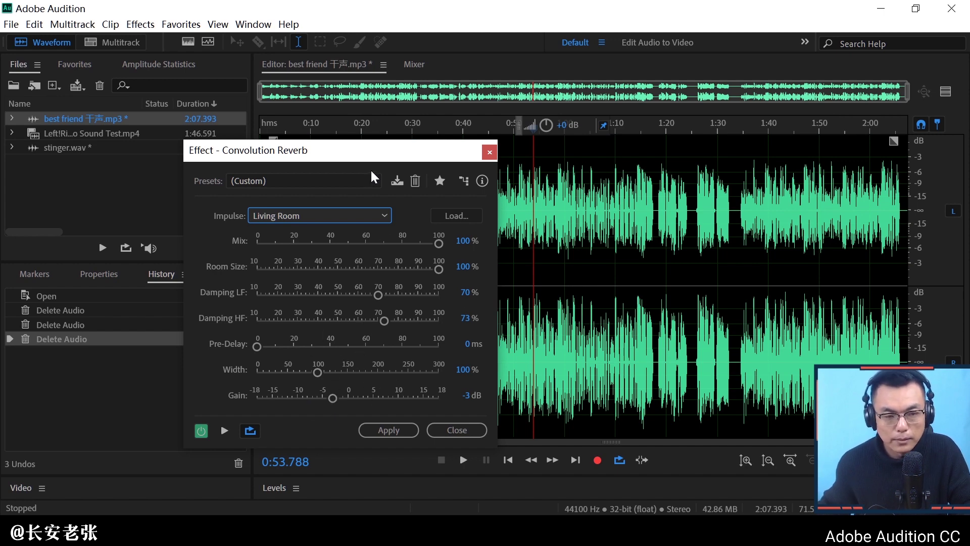
# Load the A Cold House preset and set its impulse to Living Room.
pyautogui.moveTo(376, 157); pyautogui.dragTo(228, 161)
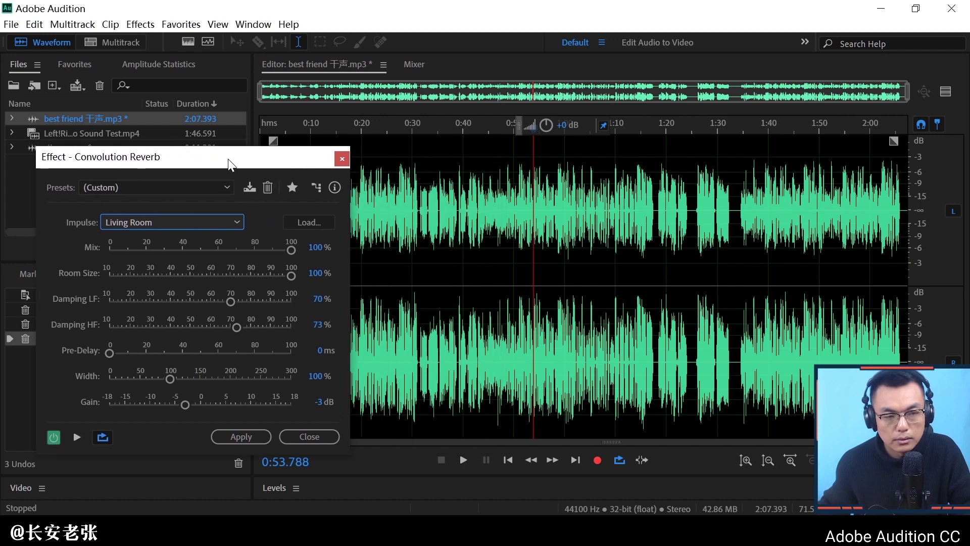
pyautogui.click(206, 188)
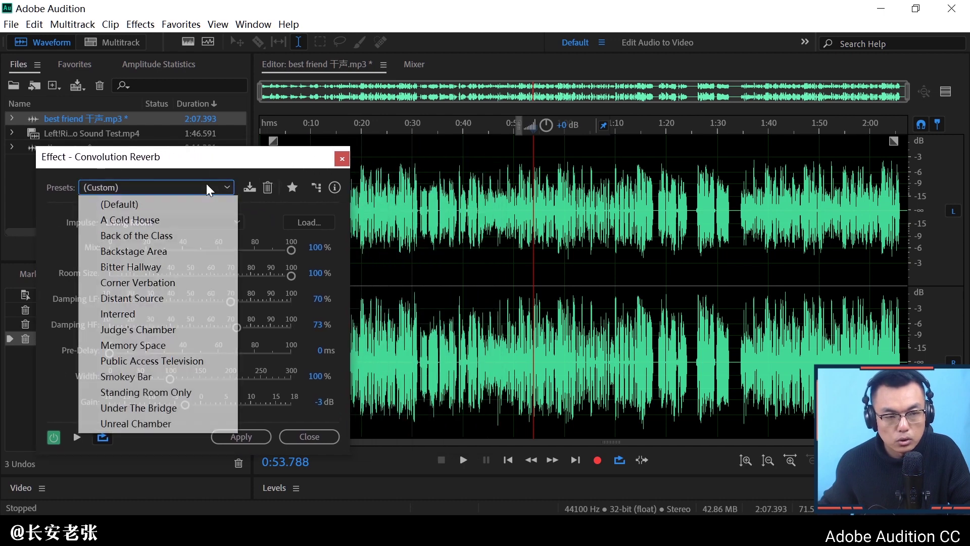
pyautogui.click(164, 220)
pyautogui.click(168, 222)
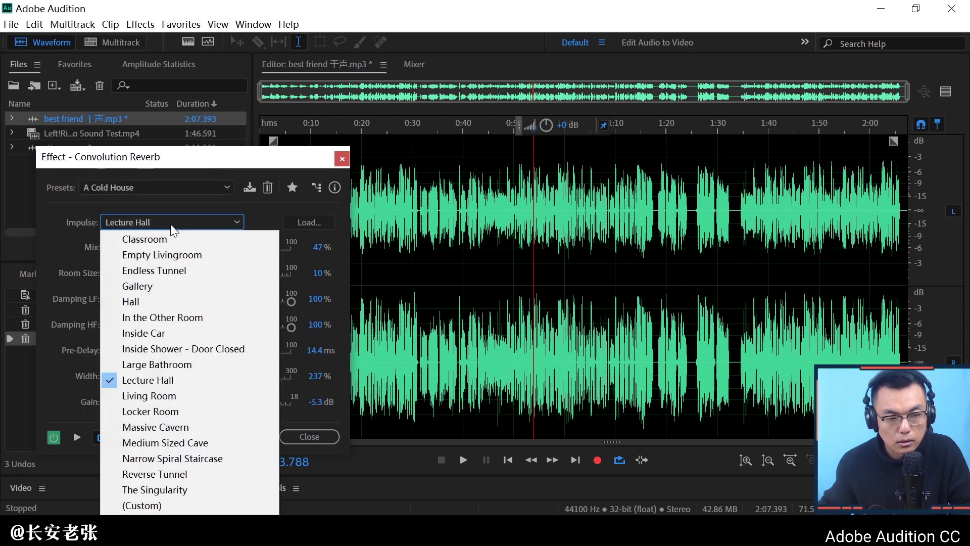
pyautogui.click(173, 396)
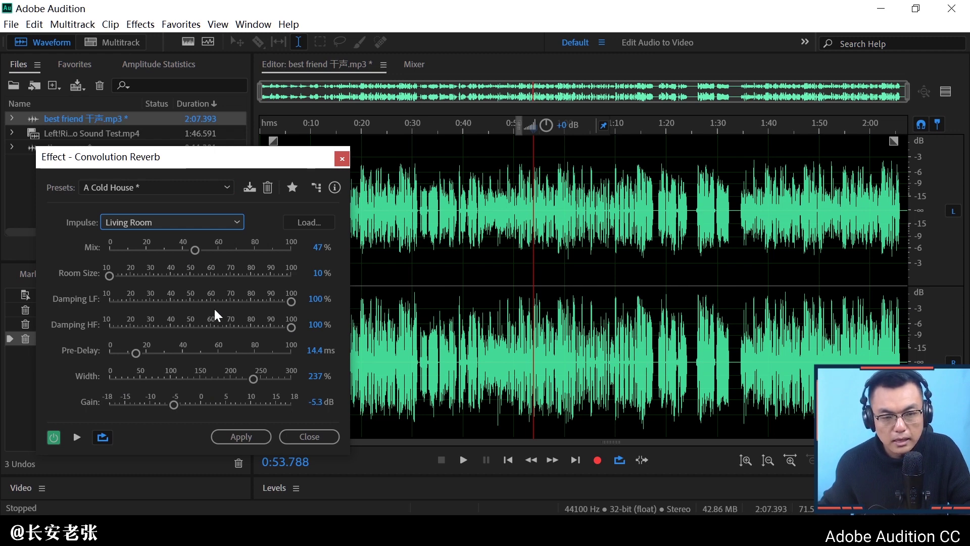
# Return the playhead to the start of the vocal and start the reverb preview.
pyautogui.moveTo(307, 163); pyautogui.dragTo(223, 230)
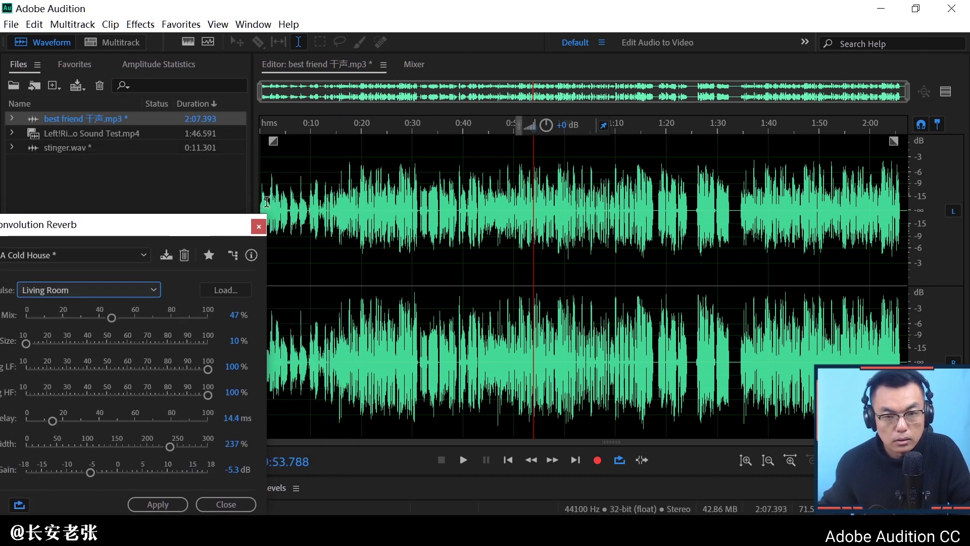
pyautogui.moveTo(534, 130); pyautogui.dragTo(507, 144)
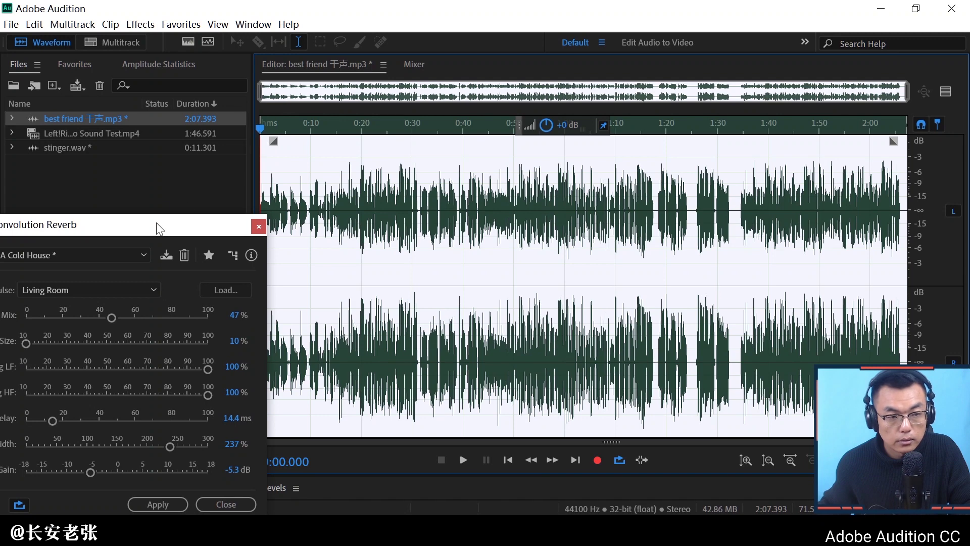
pyautogui.moveTo(156, 229); pyautogui.dragTo(393, 133)
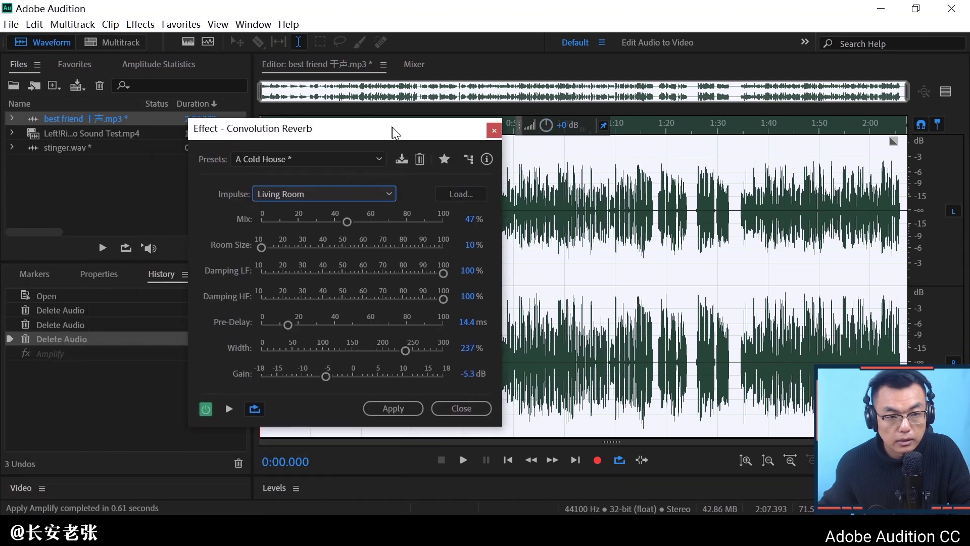
pyautogui.click(231, 409)
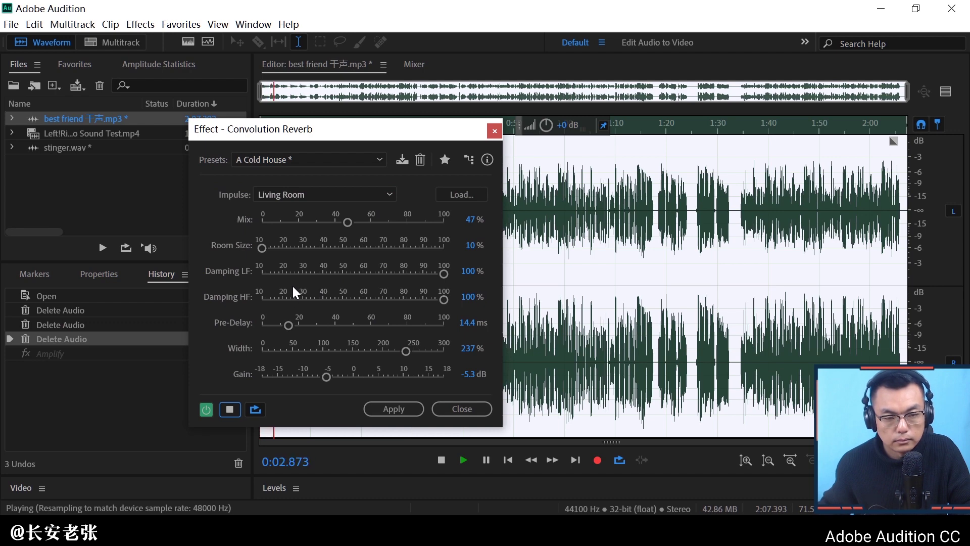
# Set Room Size to 95%, Gain to 2.3 dB, Mix to 61% and Damping LF to 33% during playback.
pyautogui.moveTo(262, 248); pyautogui.dragTo(437, 250)
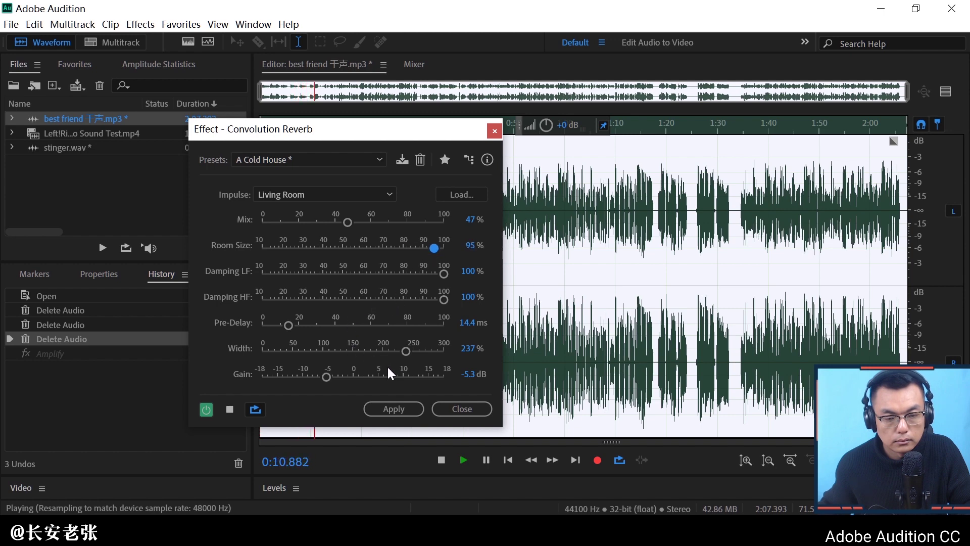
pyautogui.moveTo(330, 374); pyautogui.dragTo(367, 377)
pyautogui.moveTo(343, 223); pyautogui.dragTo(369, 247)
pyautogui.moveTo(439, 280); pyautogui.dragTo(308, 285)
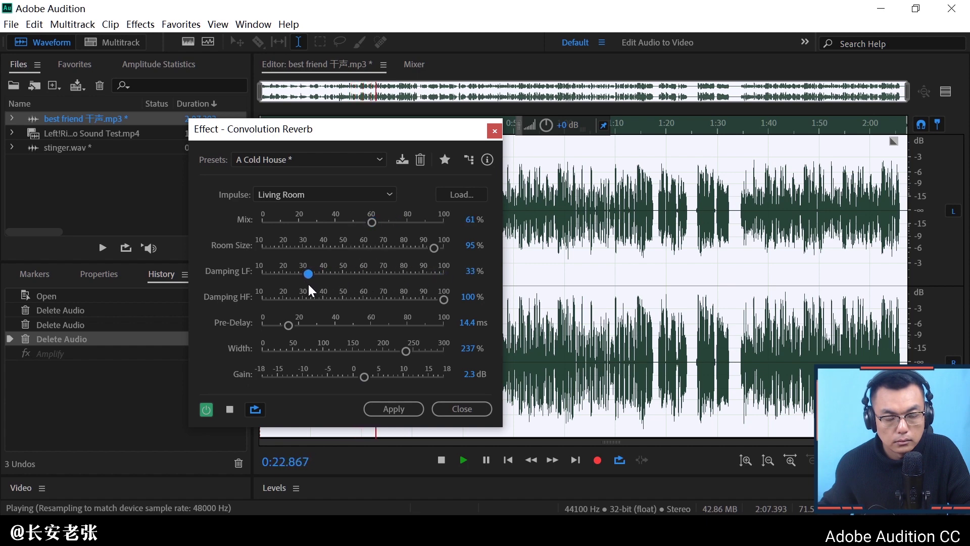
# Change the Convolution Reverb impulse to Empty Livingroom, listen to it and stop the preview.
pyautogui.click(309, 193)
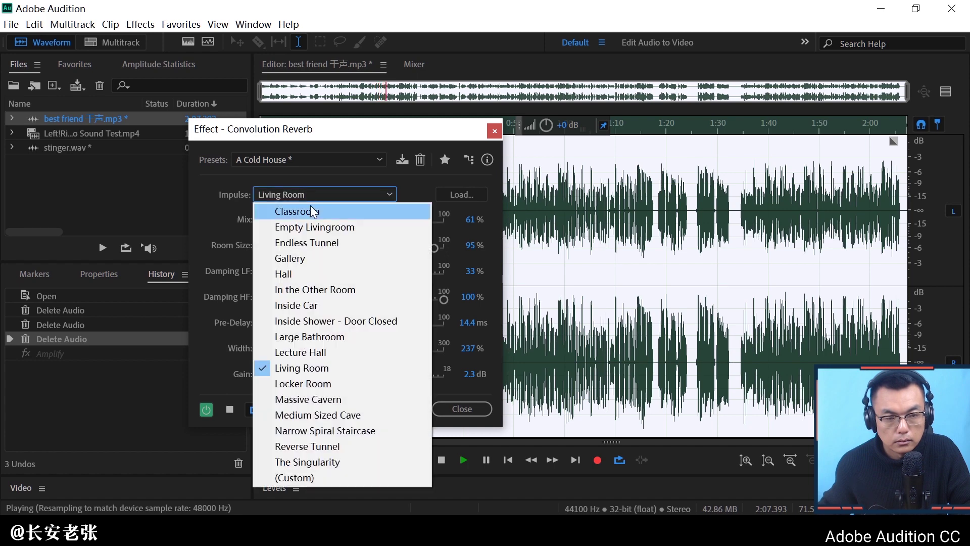
pyautogui.click(318, 228)
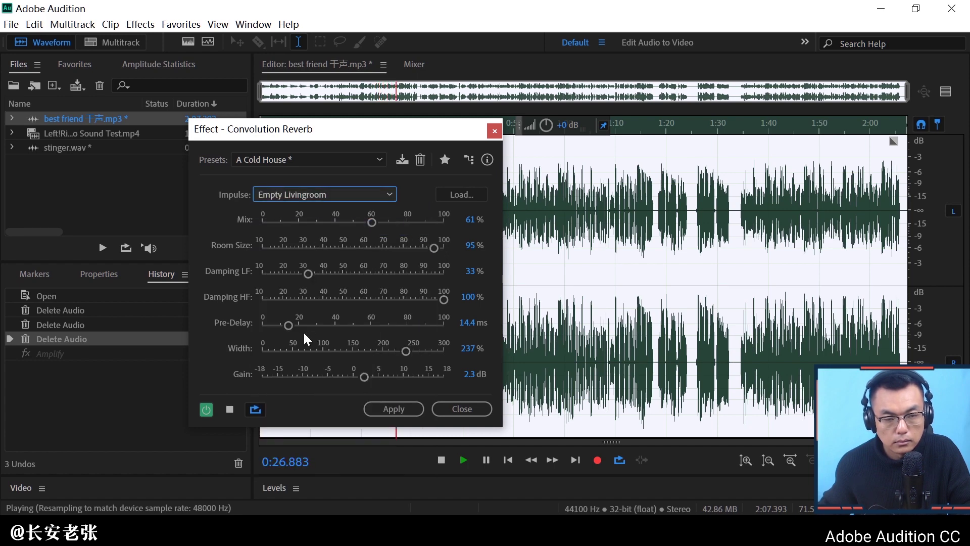
pyautogui.click(230, 407)
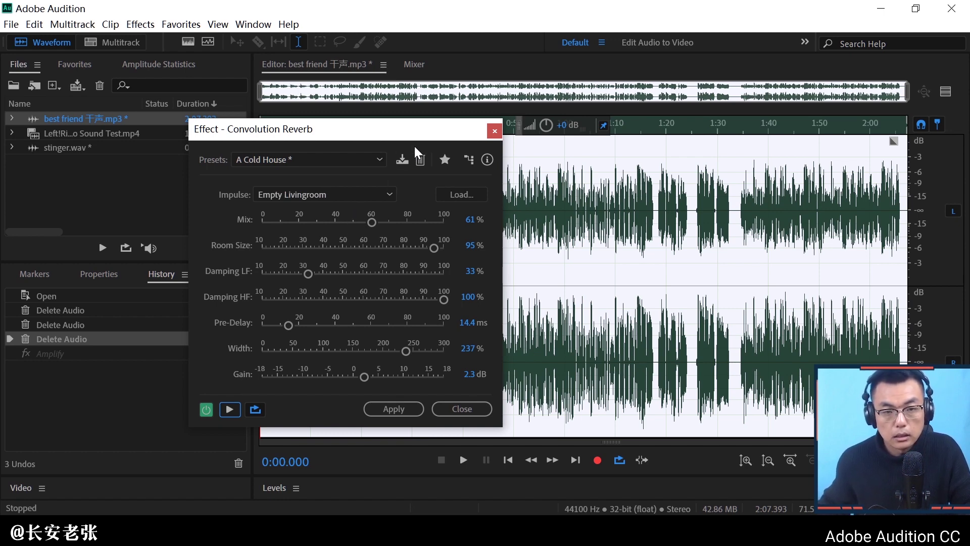
# Switch the impulse to (Custom) to view the impulse file browser, cancel without choosing a file, and close Convolution Reverb.
pyautogui.moveTo(423, 138); pyautogui.dragTo(298, 190)
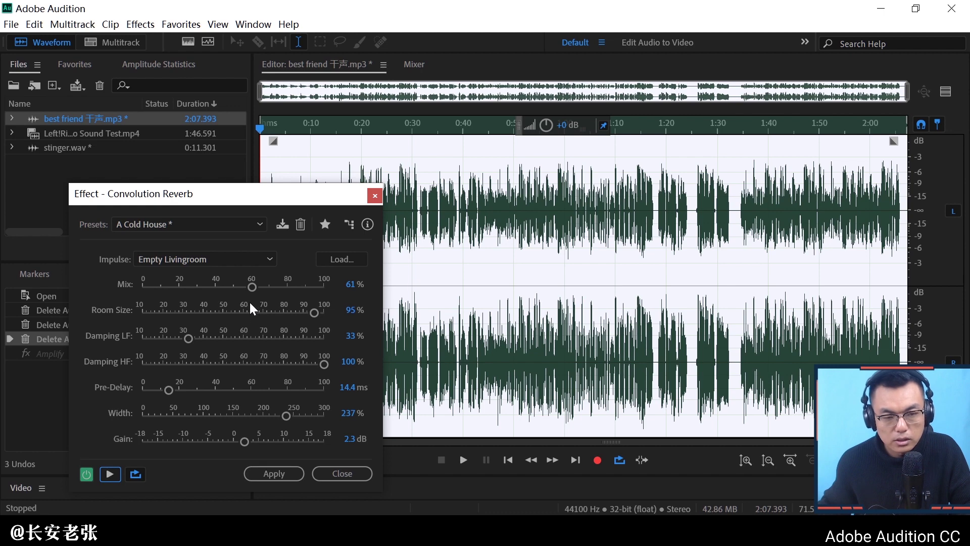
pyautogui.click(262, 256)
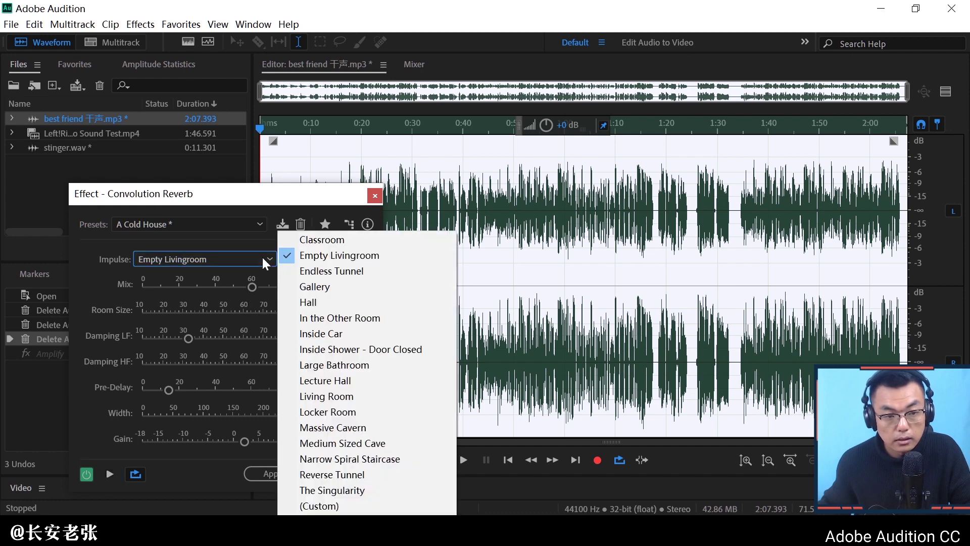
pyautogui.click(321, 506)
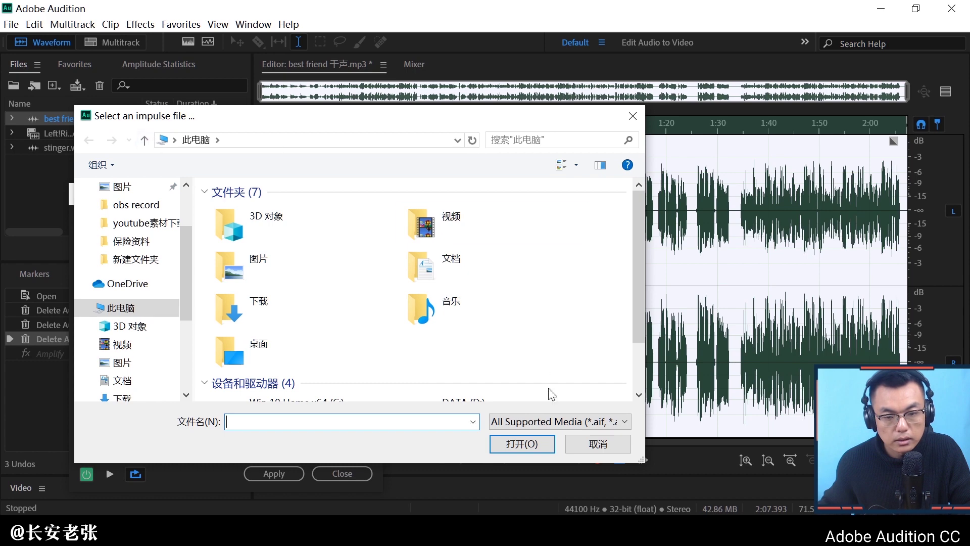
pyautogui.click(576, 445)
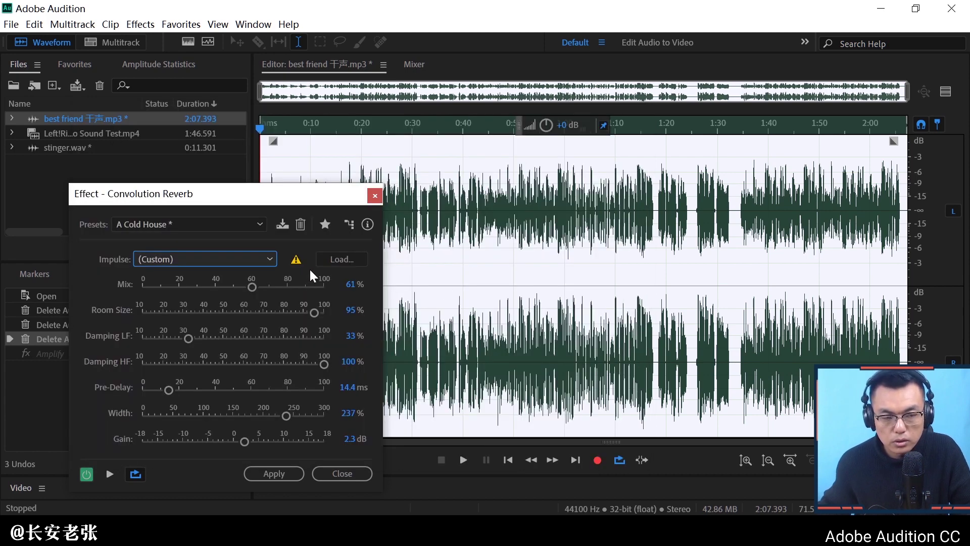
pyautogui.click(342, 259)
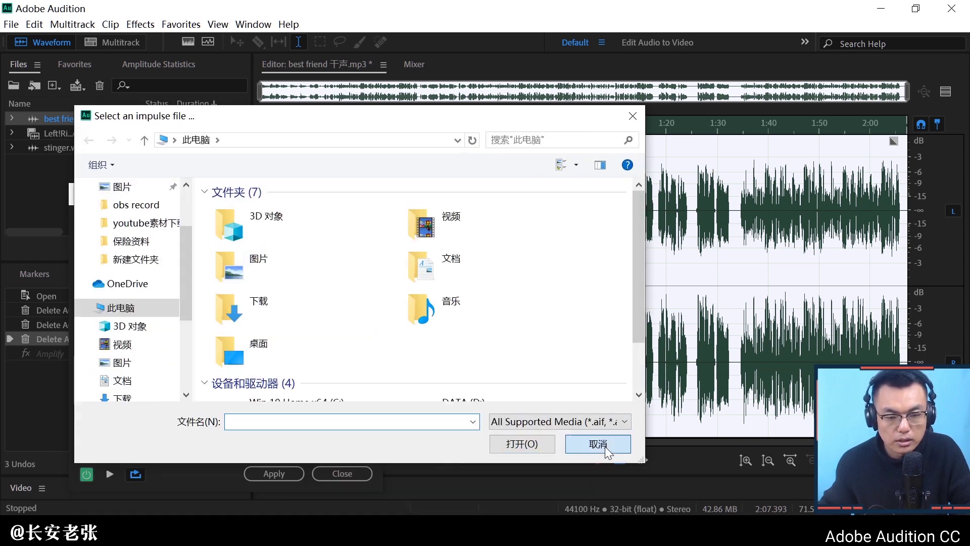
pyautogui.click(604, 445)
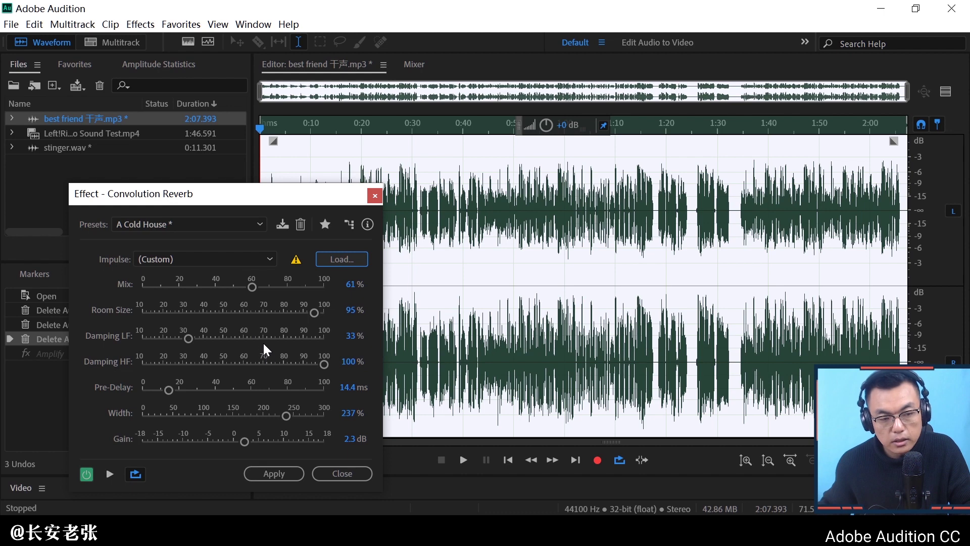
pyautogui.click(334, 477)
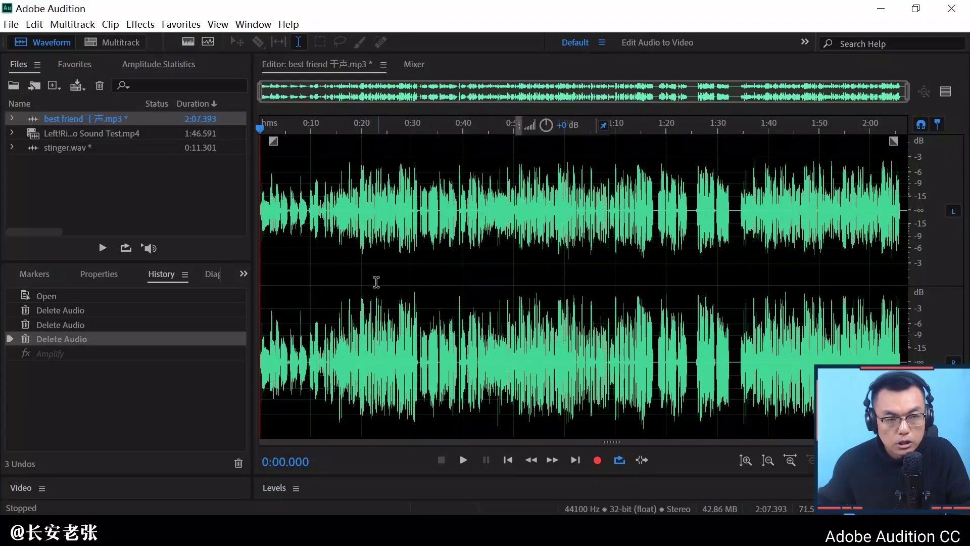
# Open the Studio Reverb effect for the vocal file.
pyautogui.click(138, 26)
pyautogui.moveTo(231, 288)
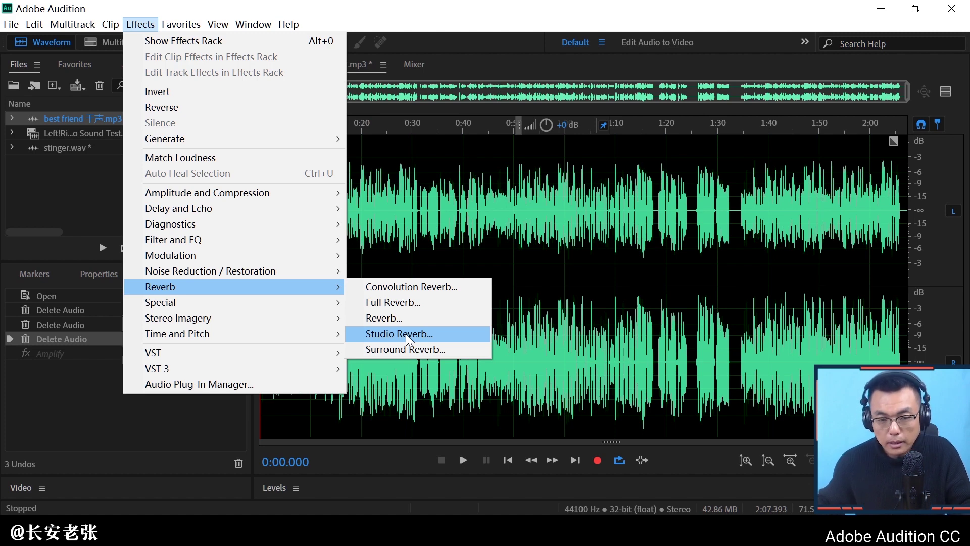
pyautogui.click(405, 334)
pyautogui.moveTo(224, 120); pyautogui.dragTo(483, 112)
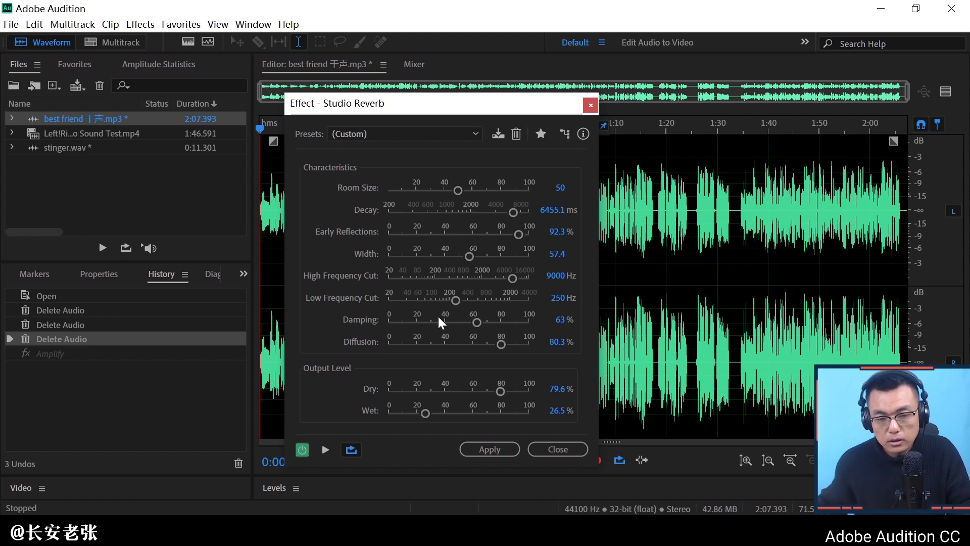
# Set Studio Reverb's Damping to 11.8%, Dry level to 88.6% and Wet level to 87%.
pyautogui.moveTo(474, 325); pyautogui.dragTo(401, 335)
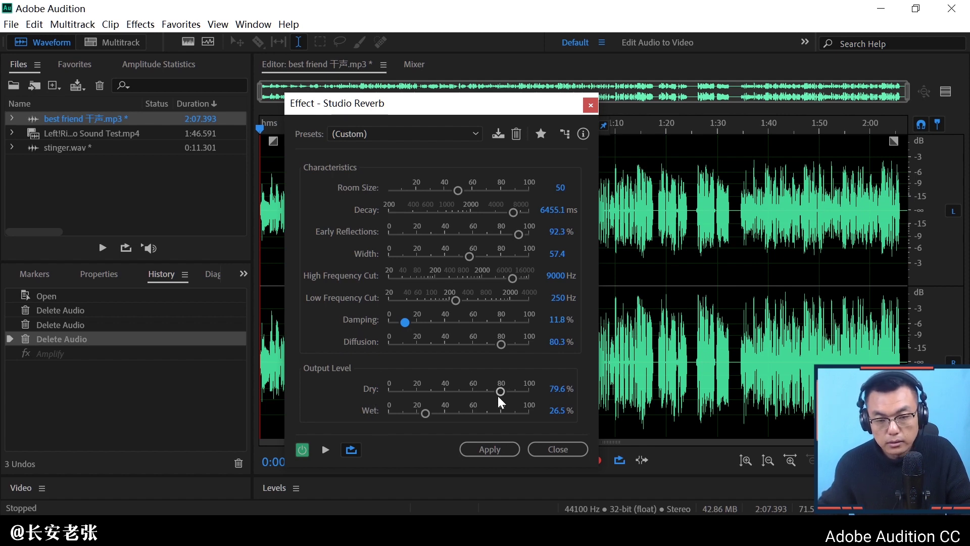
pyautogui.moveTo(501, 395); pyautogui.dragTo(513, 395)
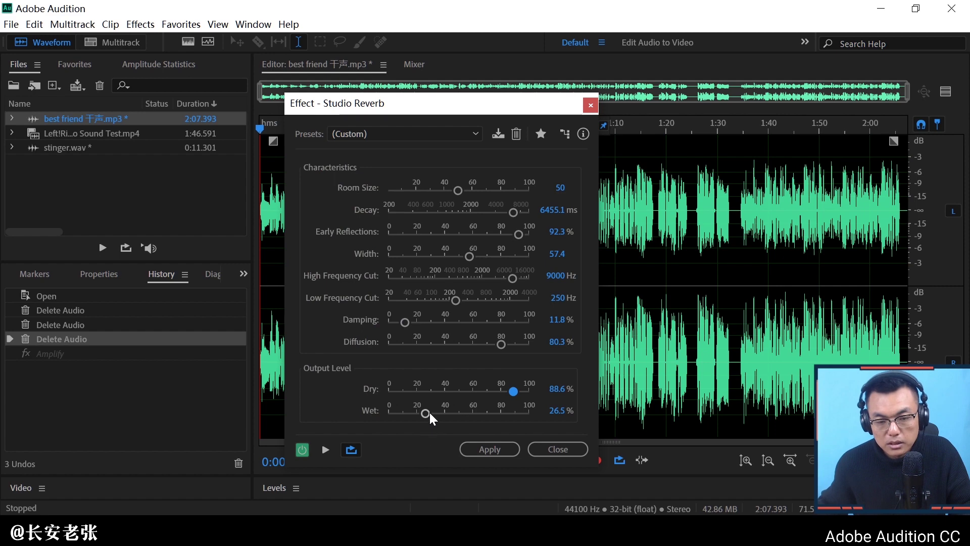
pyautogui.moveTo(430, 414); pyautogui.dragTo(514, 420)
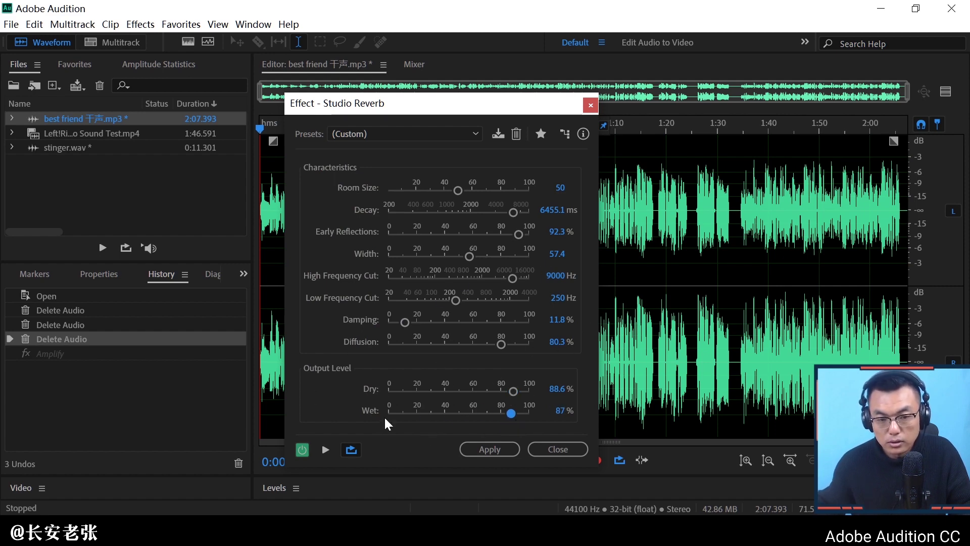
# Load the Room Ambience 1 preset and start the reverb preview.
pyautogui.click(415, 135)
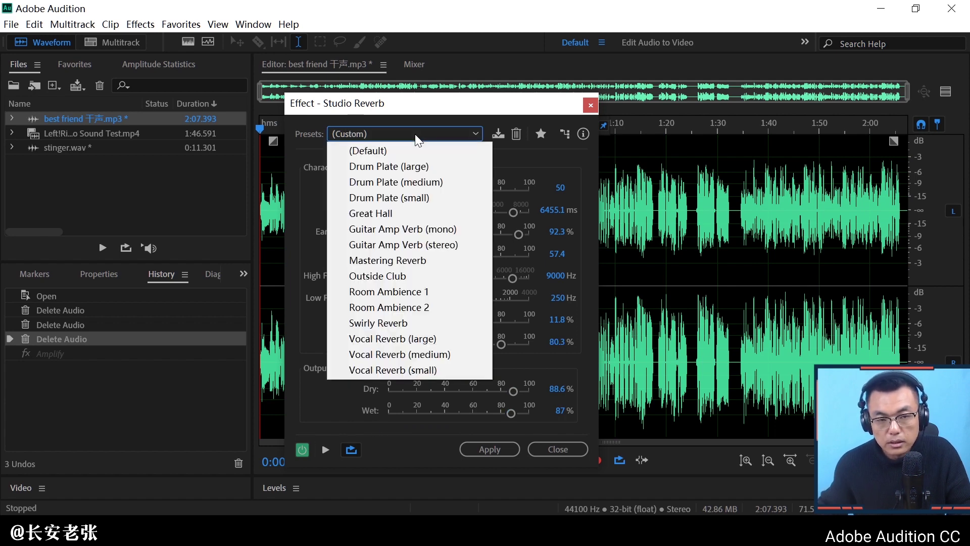
pyautogui.click(415, 293)
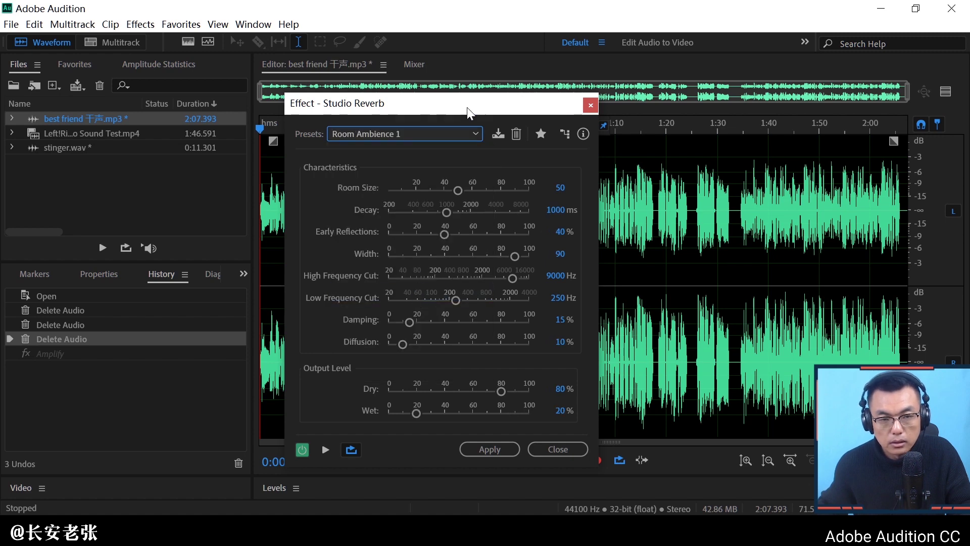
pyautogui.moveTo(461, 116); pyautogui.dragTo(185, 101)
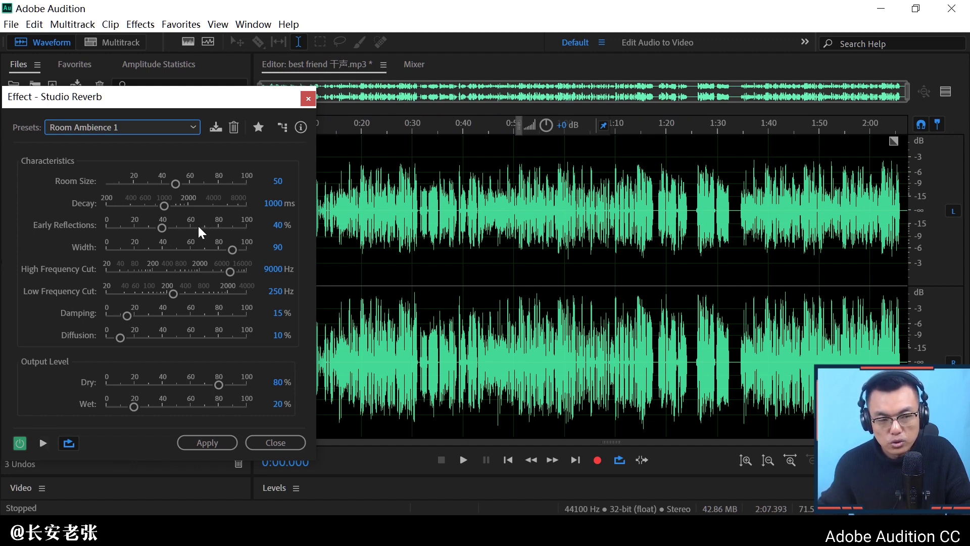
pyautogui.click(43, 441)
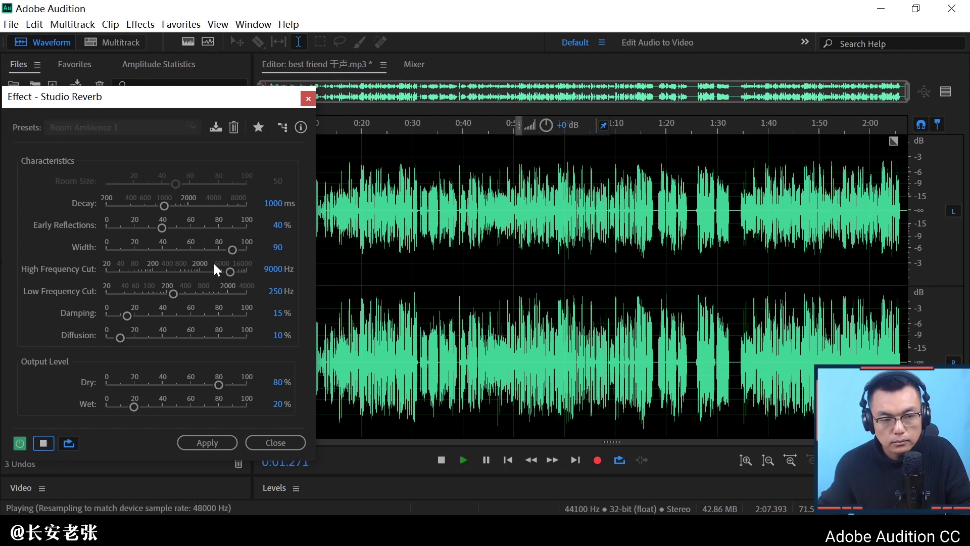
# Set Decay to 4064 ms, Early Reflections to 92.3%, Width to 76.4, High Frequency Cut to 1800 Hz and Low Frequency Cut to 56 Hz during playback.
pyautogui.moveTo(166, 206); pyautogui.dragTo(228, 212)
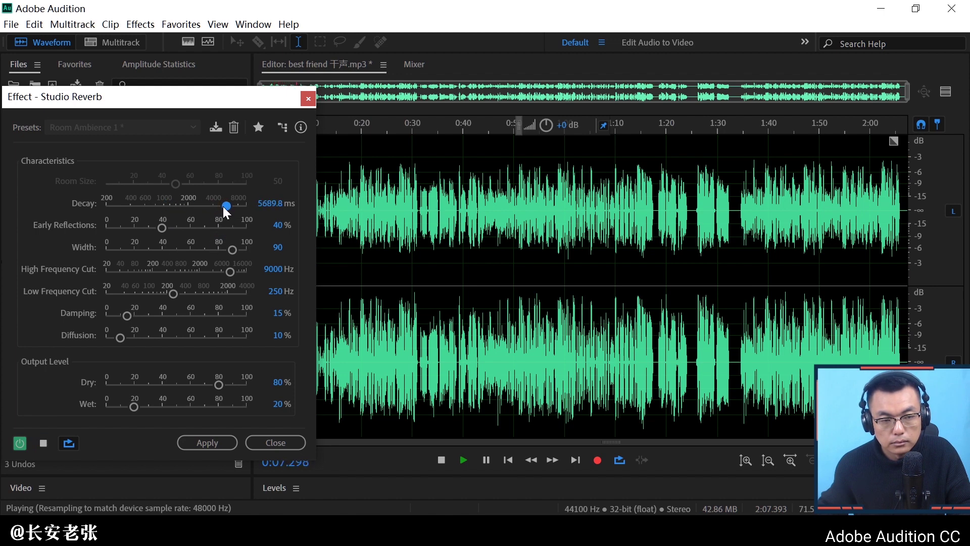
pyautogui.moveTo(223, 206); pyautogui.dragTo(210, 208)
pyautogui.moveTo(163, 229); pyautogui.dragTo(197, 272)
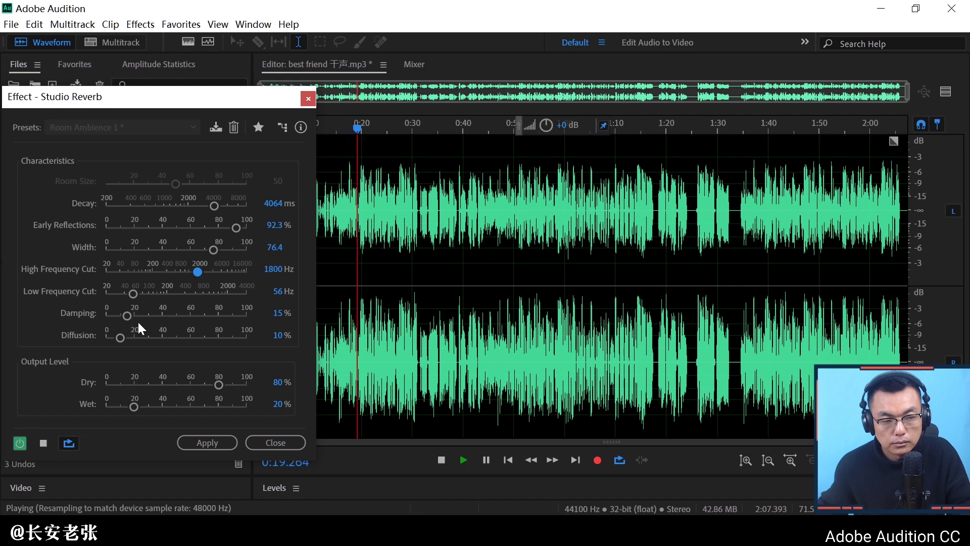
# Set Damping to 71%, Diffusion to 83.5%, Dry to 55.3% and Wet to 27.5% during playback, and stop the preview.
pyautogui.moveTo(131, 317); pyautogui.dragTo(205, 323)
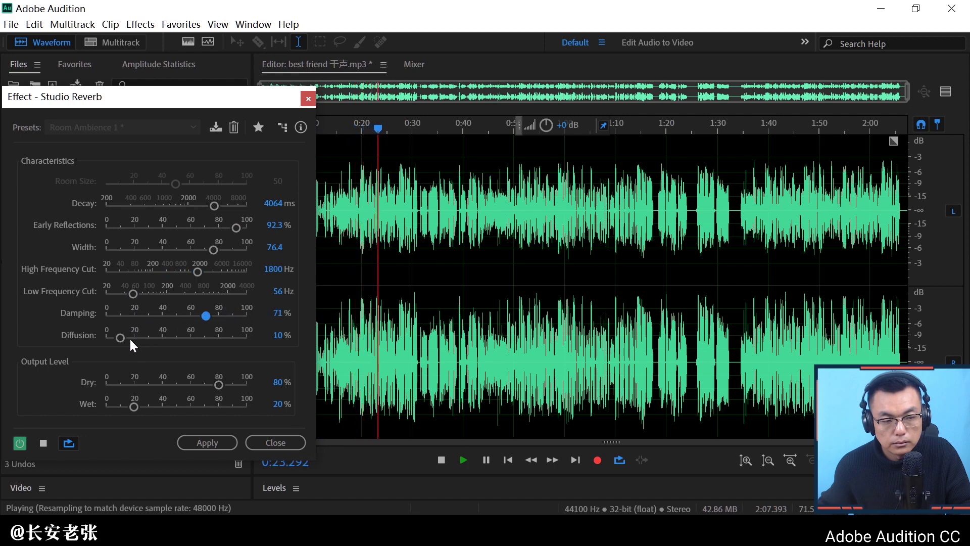
pyautogui.moveTo(129, 338); pyautogui.dragTo(225, 341)
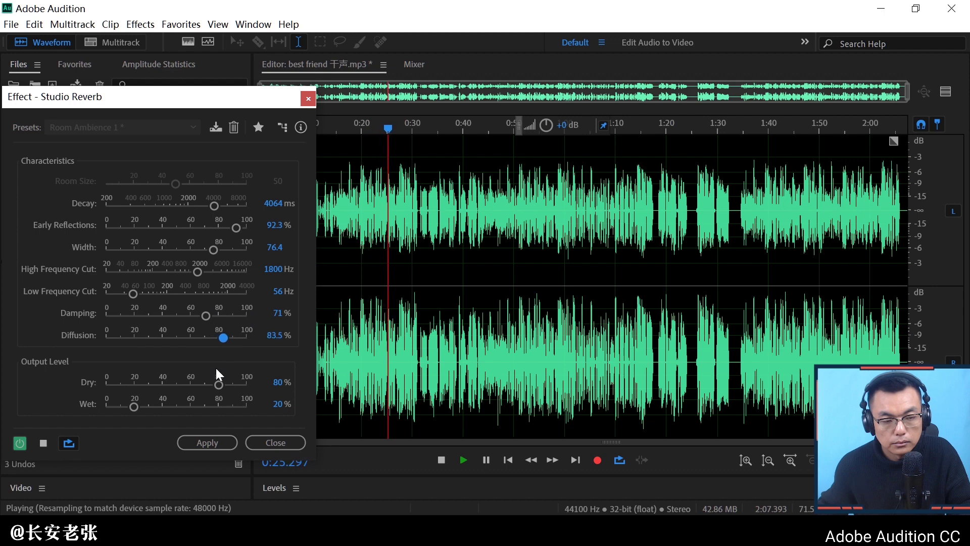
pyautogui.moveTo(217, 386); pyautogui.dragTo(144, 407)
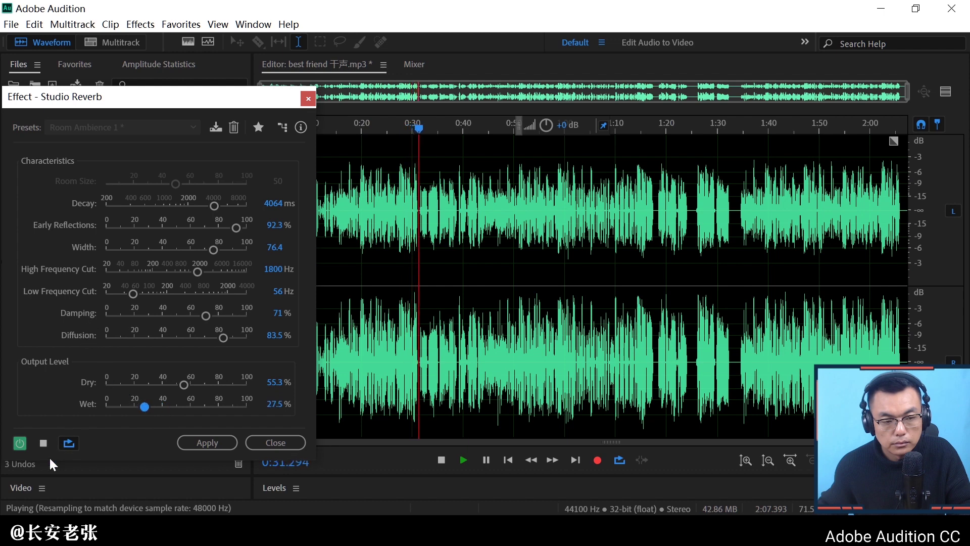
pyautogui.click(43, 443)
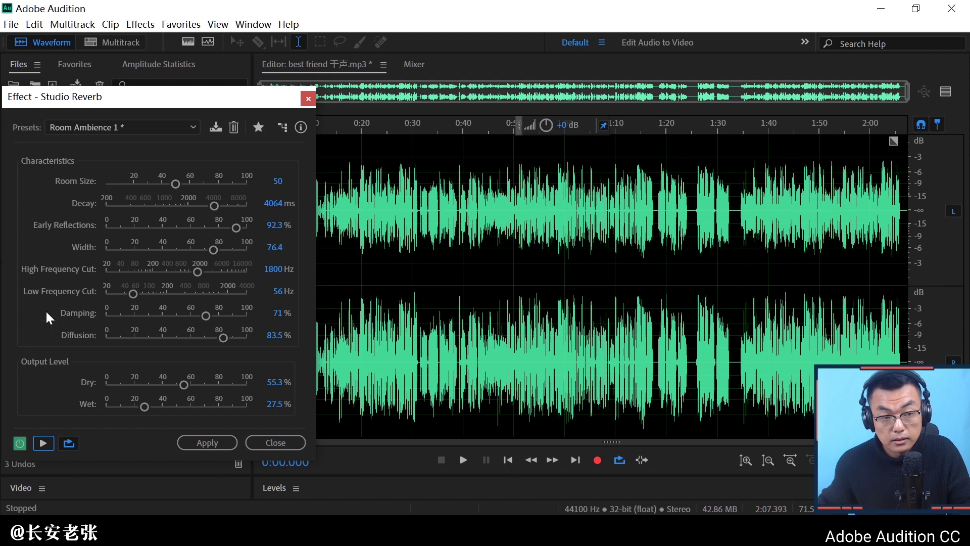
# Set Decay to 1960.2 ms and Room Size to 77.7, restarting the preview to hear the change.
pyautogui.click(42, 443)
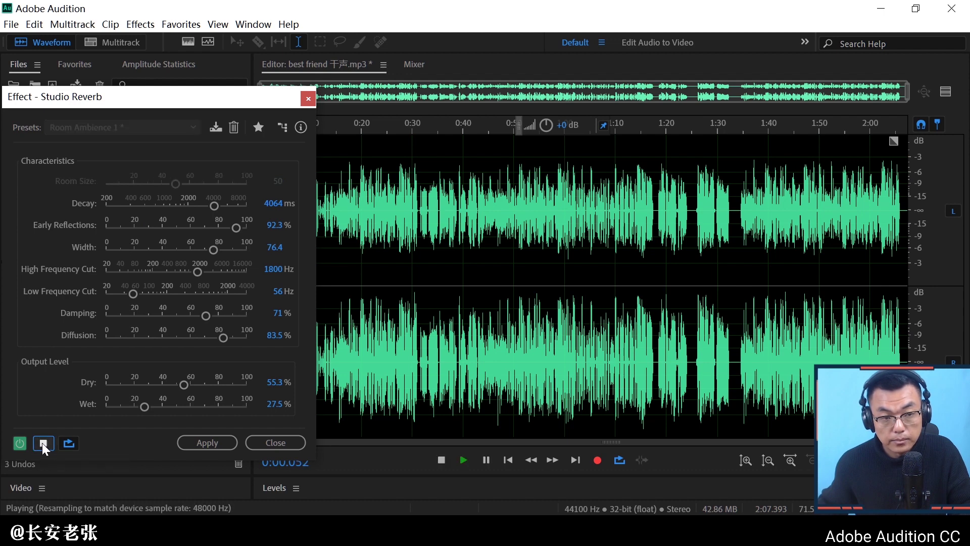
pyautogui.moveTo(211, 209); pyautogui.dragTo(229, 227)
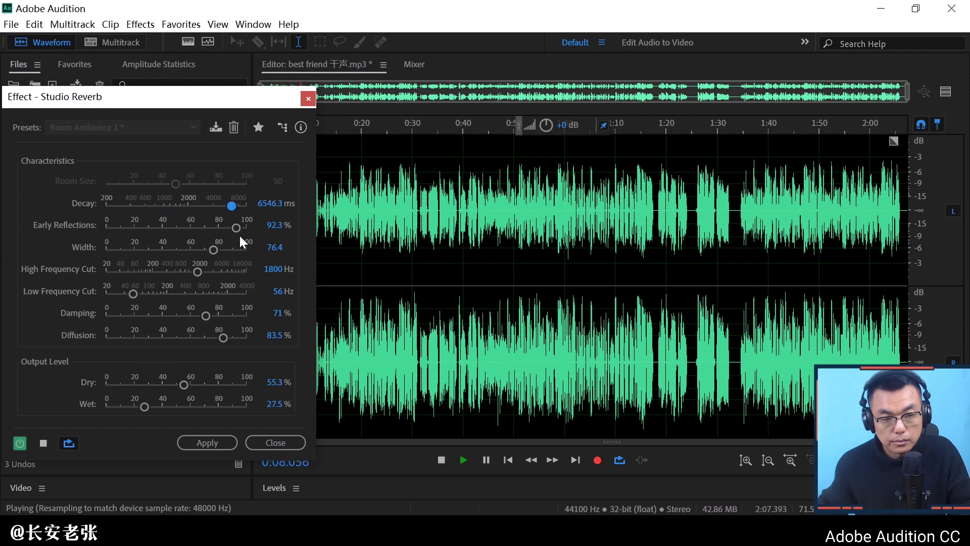
pyautogui.moveTo(232, 205); pyautogui.dragTo(215, 189)
pyautogui.click(44, 443)
pyautogui.click(39, 443)
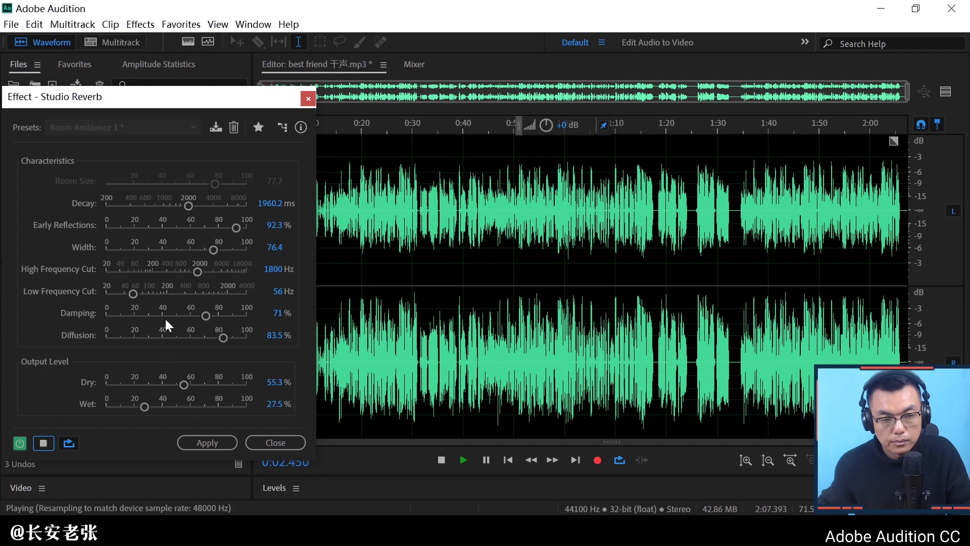
# Toggle Studio Reverb's power state during playback to compare the dry and processed vocal, and stop the preview.
pyautogui.moveTo(199, 97); pyautogui.dragTo(244, 101)
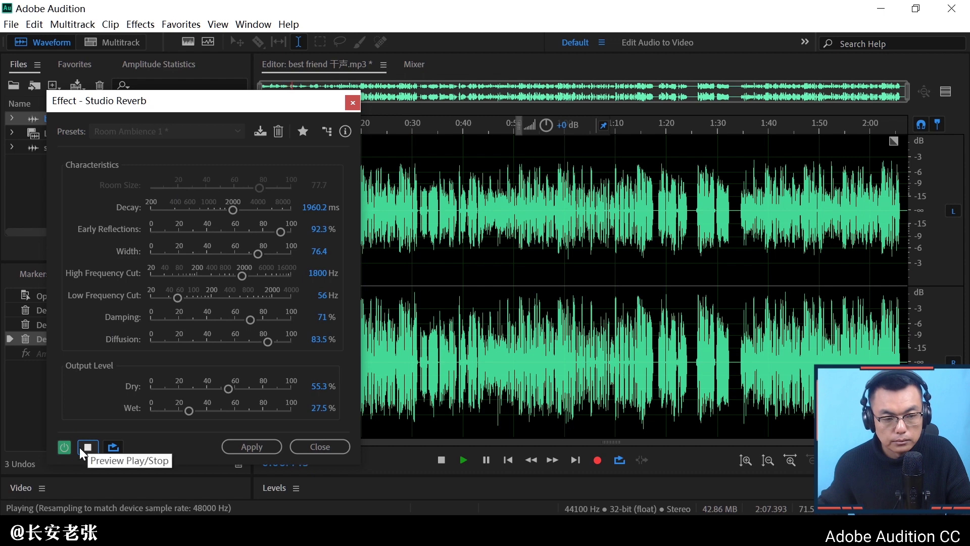
pyautogui.click(64, 449)
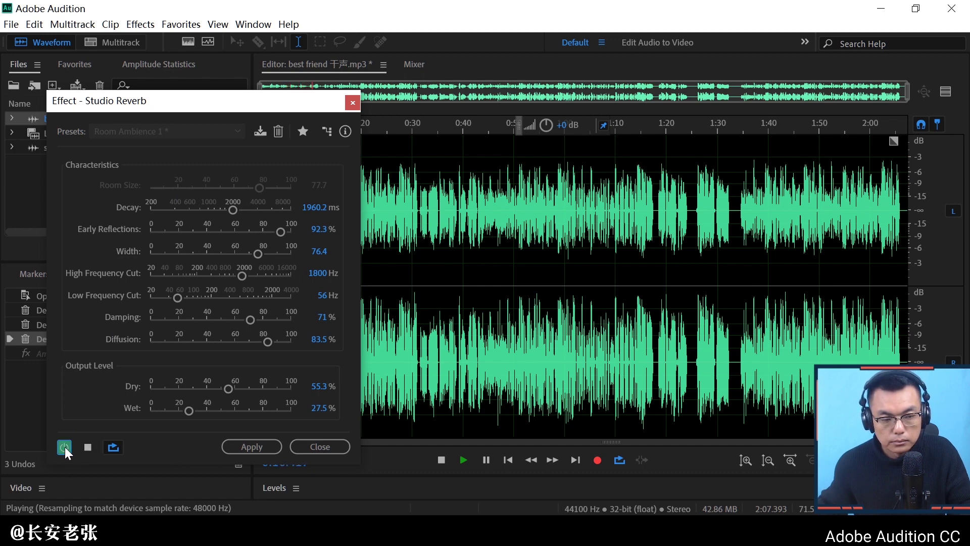
pyautogui.click(89, 446)
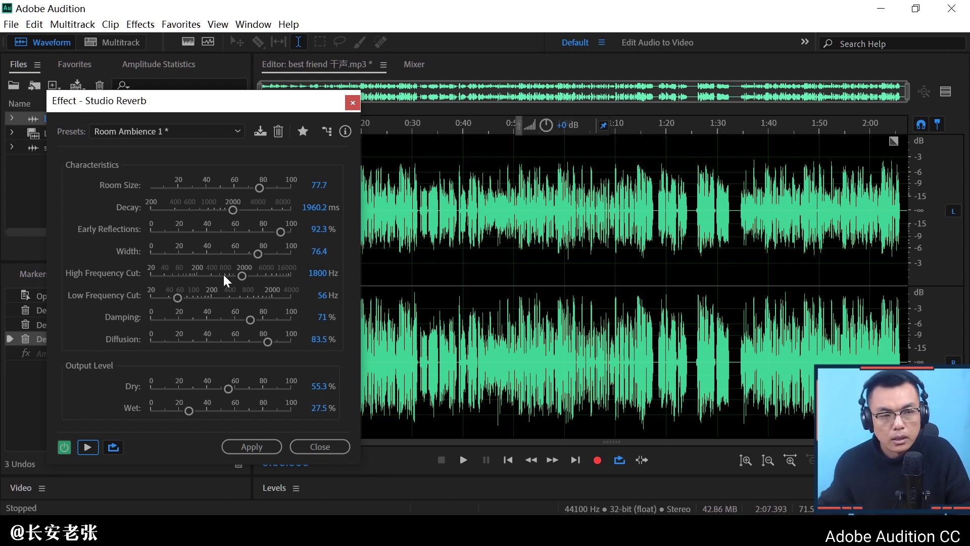
# Preview the vocal with the Vocal Reverb (large) preset and close Studio Reverb.
pyautogui.click(217, 135)
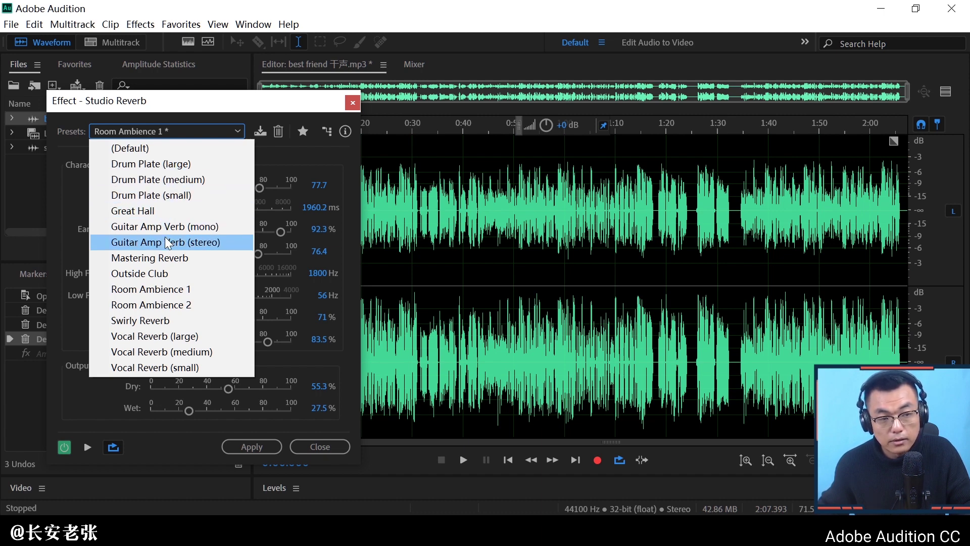
pyautogui.click(151, 337)
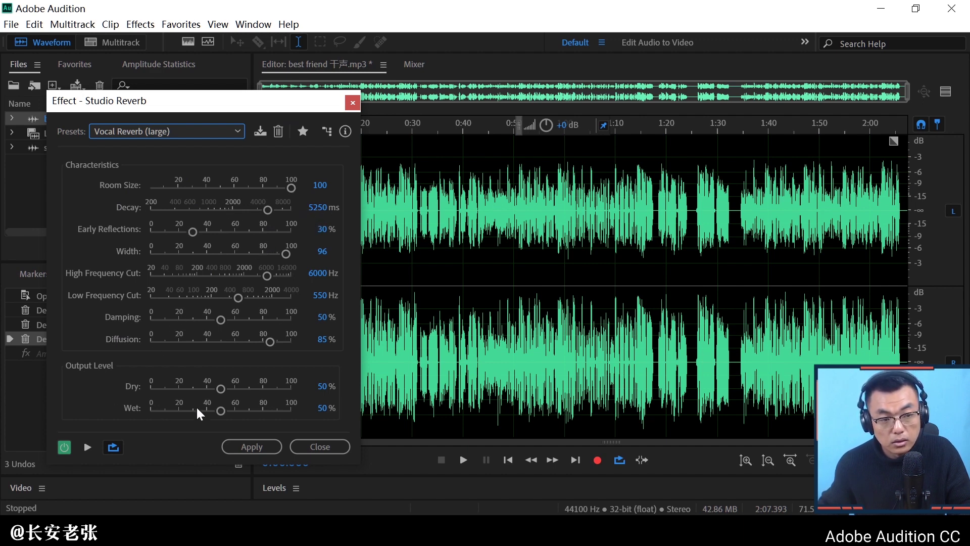
pyautogui.click(85, 448)
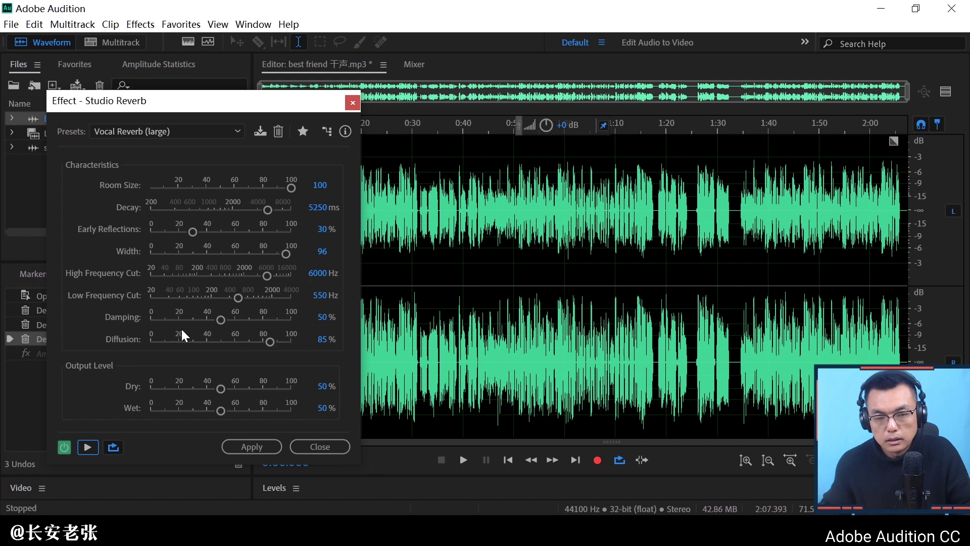
pyautogui.moveTo(277, 97); pyautogui.dragTo(334, 95)
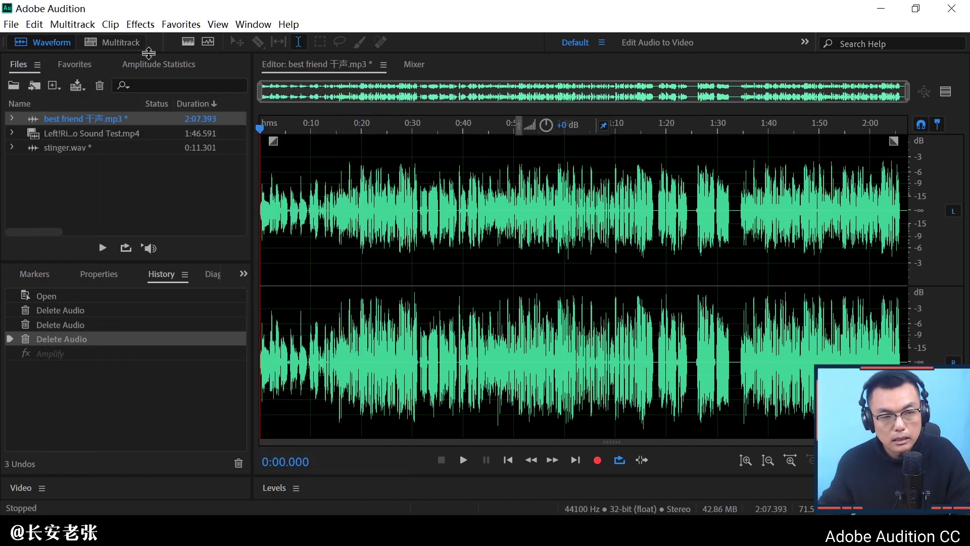
# Open the Surround Reverb effect on the vocal and load its (Default) preset.
pyautogui.click(144, 26)
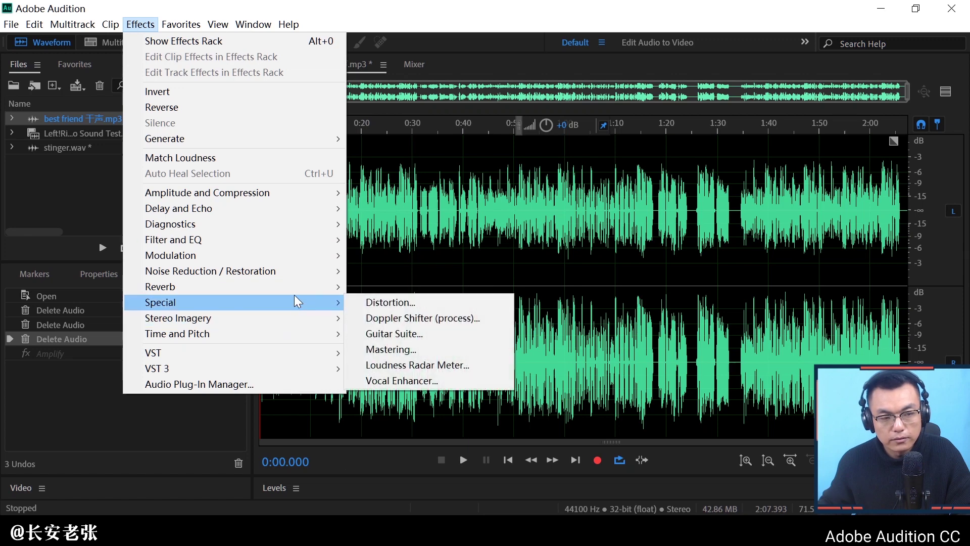
pyautogui.moveTo(323, 293)
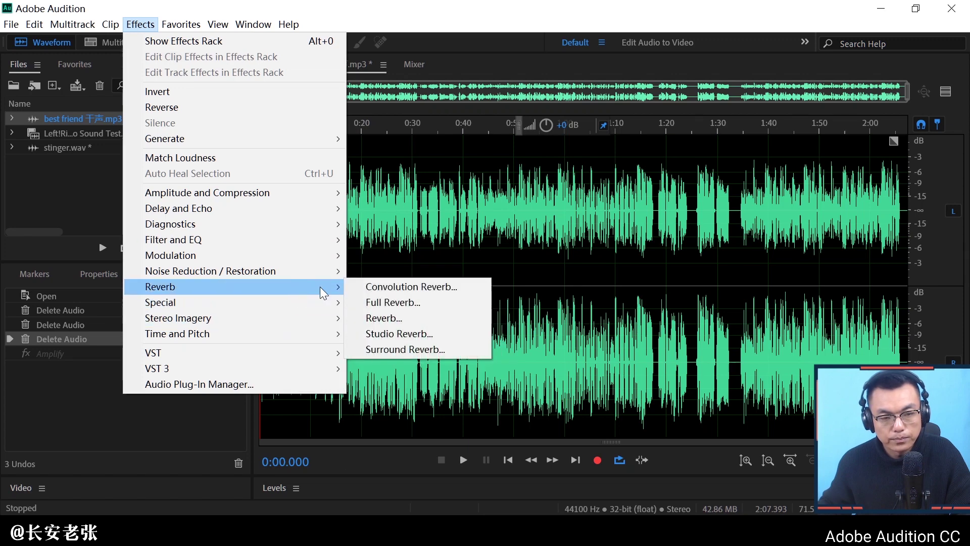
pyautogui.click(414, 348)
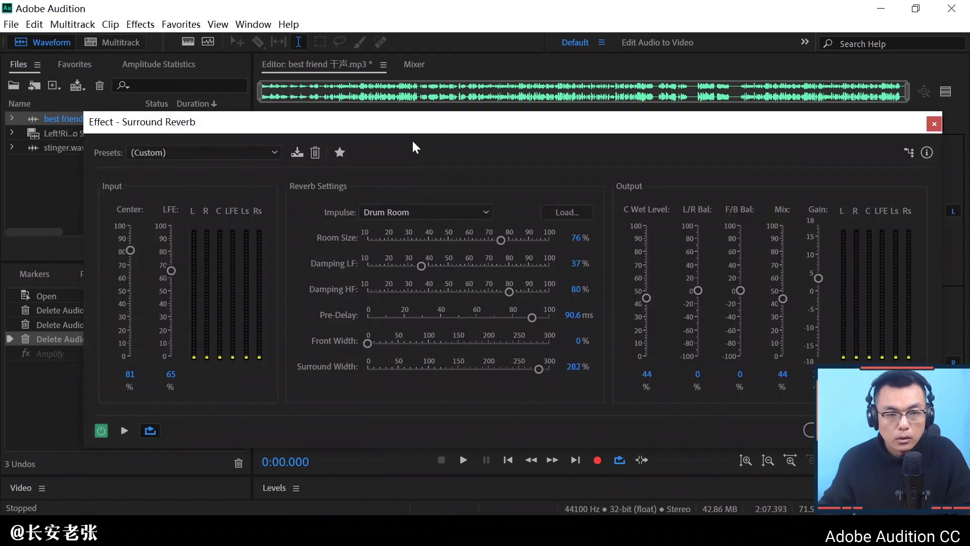
pyautogui.moveTo(411, 129); pyautogui.dragTo(432, 98)
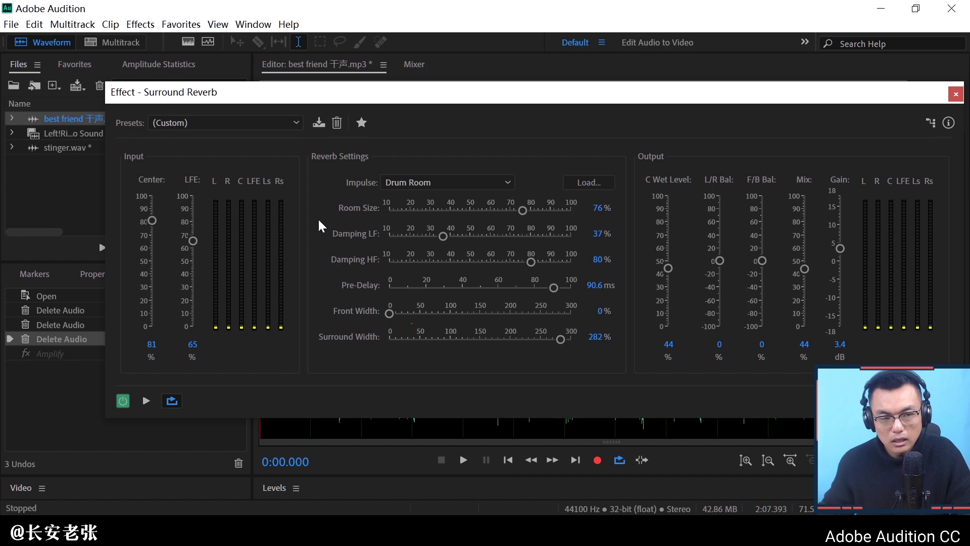
pyautogui.click(276, 127)
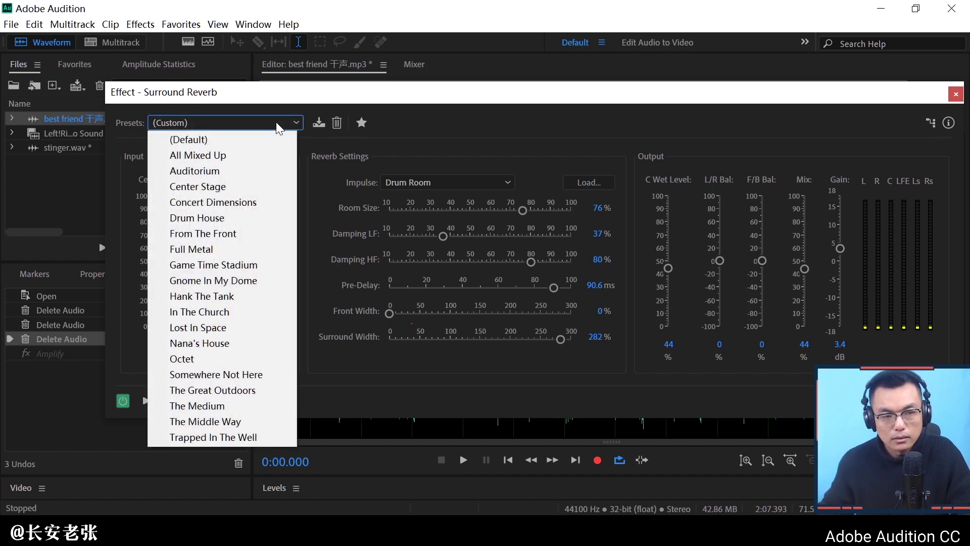
pyautogui.click(228, 144)
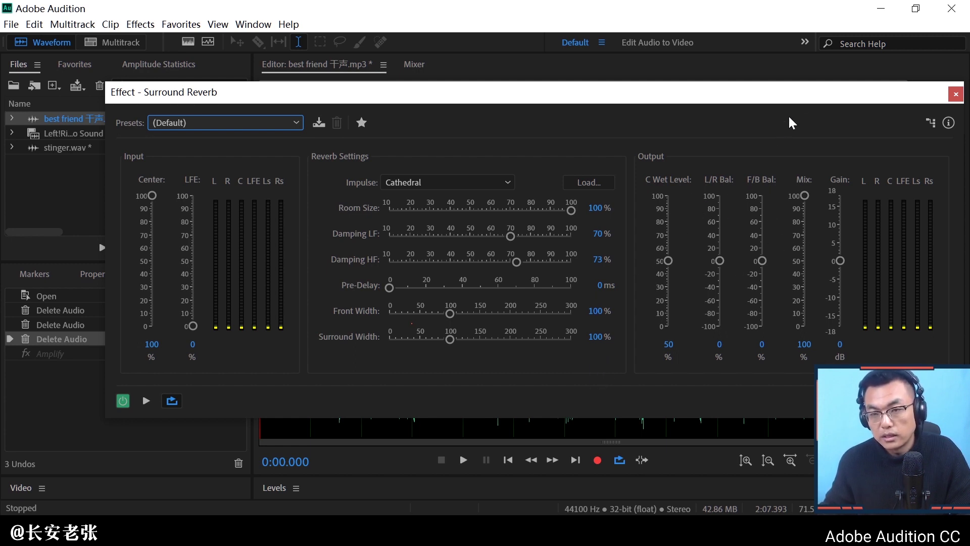
pyautogui.moveTo(799, 101); pyautogui.dragTo(664, 124)
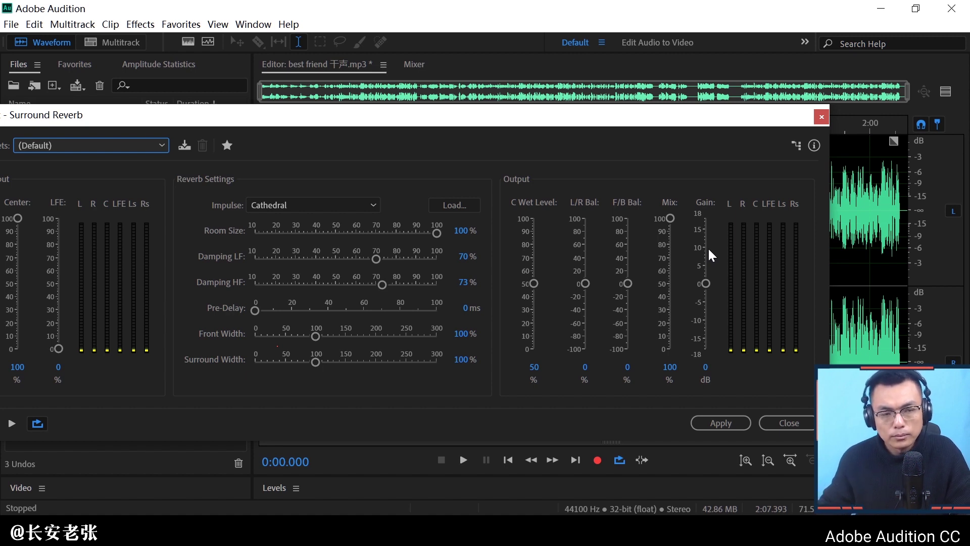
pyautogui.moveTo(307, 107); pyautogui.dragTo(402, 72)
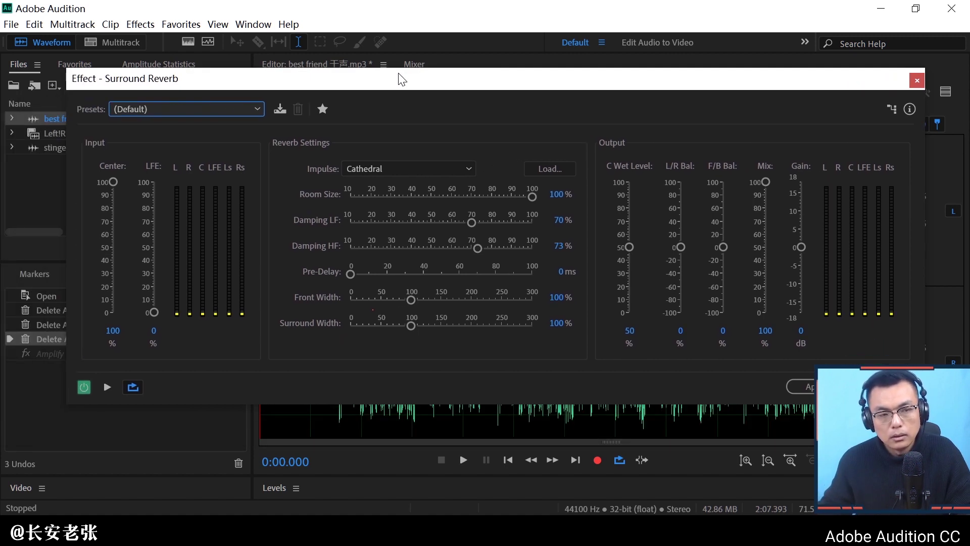
pyautogui.moveTo(643, 81); pyautogui.dragTo(643, 281)
pyautogui.moveTo(487, 289); pyautogui.dragTo(480, 247)
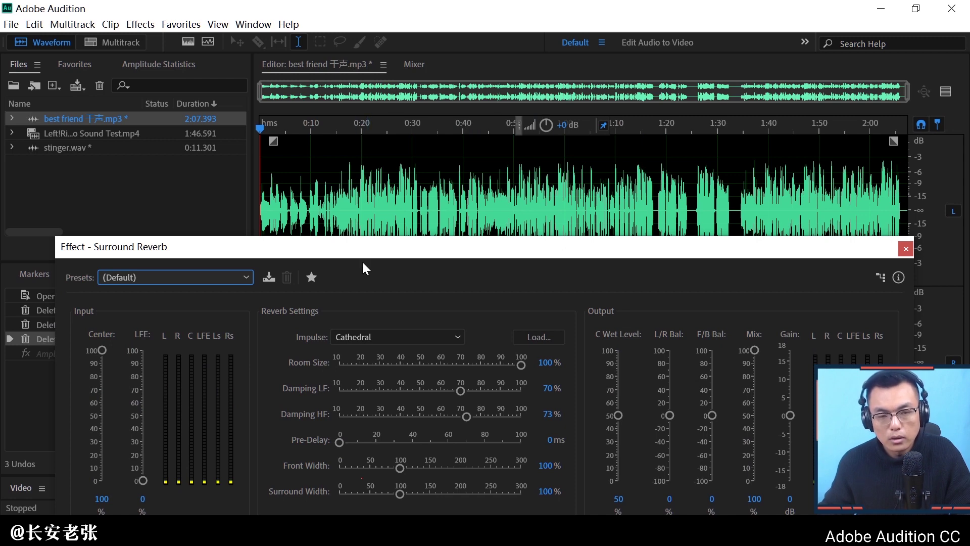
pyautogui.moveTo(374, 250); pyautogui.dragTo(391, 151)
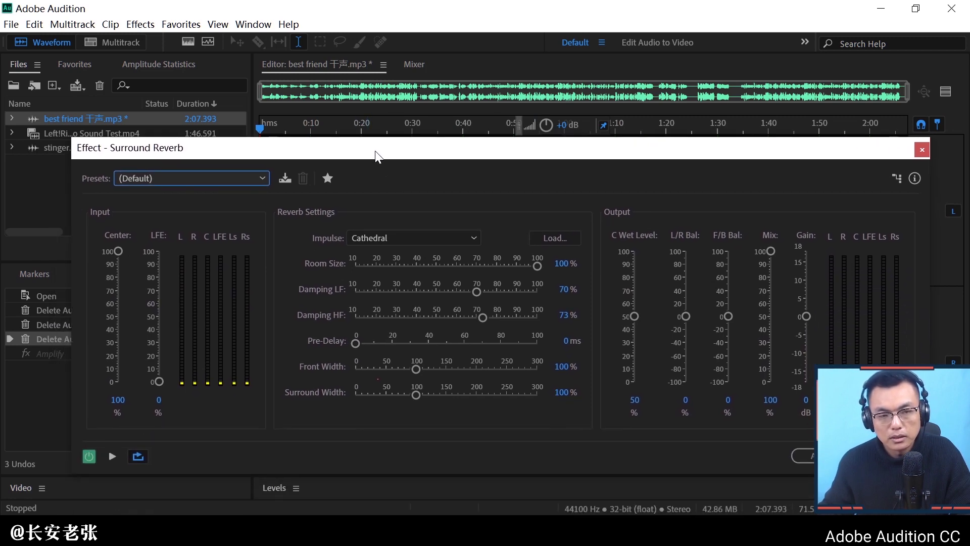
# Load the All Mixed Up preset in Surround Reverb and start previewing the vocal.
pyautogui.click(202, 185)
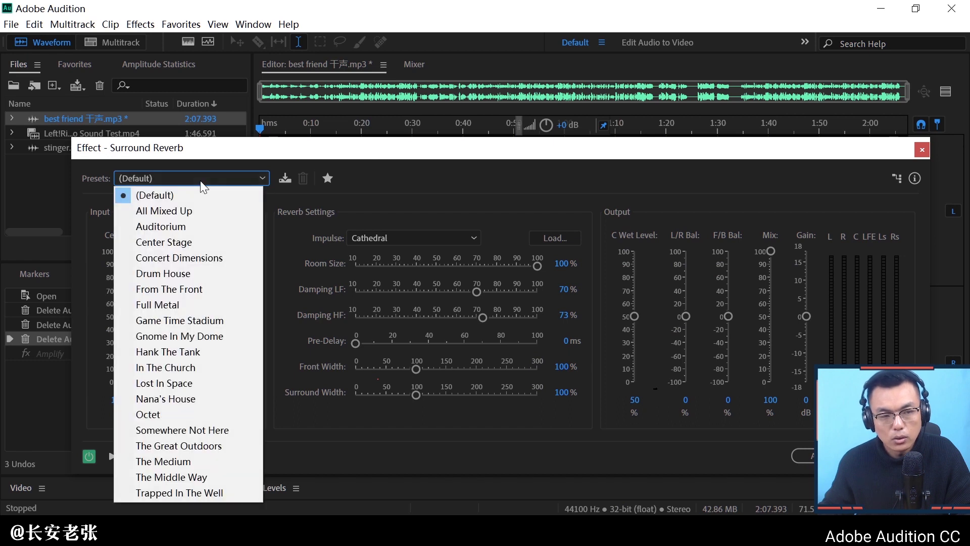
pyautogui.click(187, 210)
pyautogui.moveTo(405, 152); pyautogui.dragTo(341, 141)
pyautogui.click(48, 446)
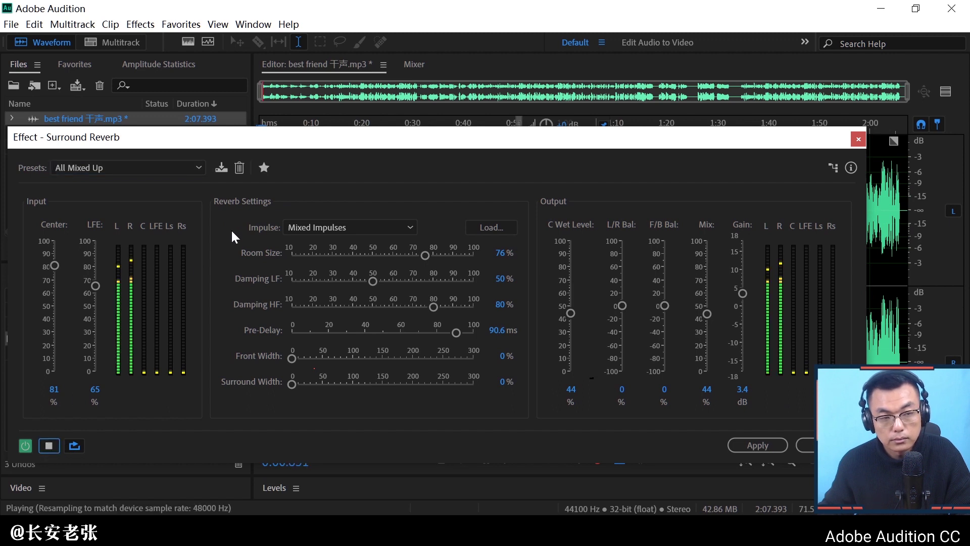
# Set Room Size to 100% during playback and try the Large Tank impulse, ending on Open Air Stadium.
pyautogui.moveTo(425, 256); pyautogui.dragTo(473, 267)
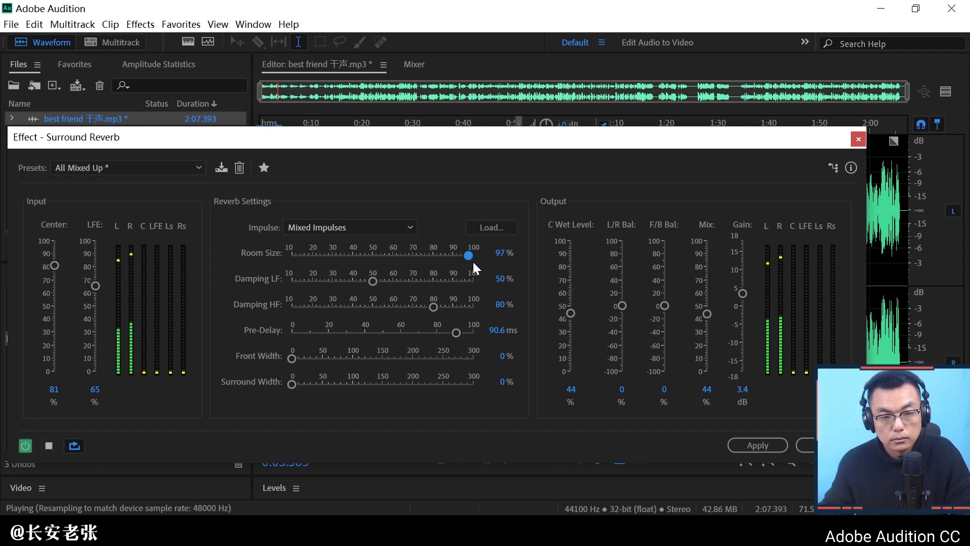
pyautogui.click(383, 227)
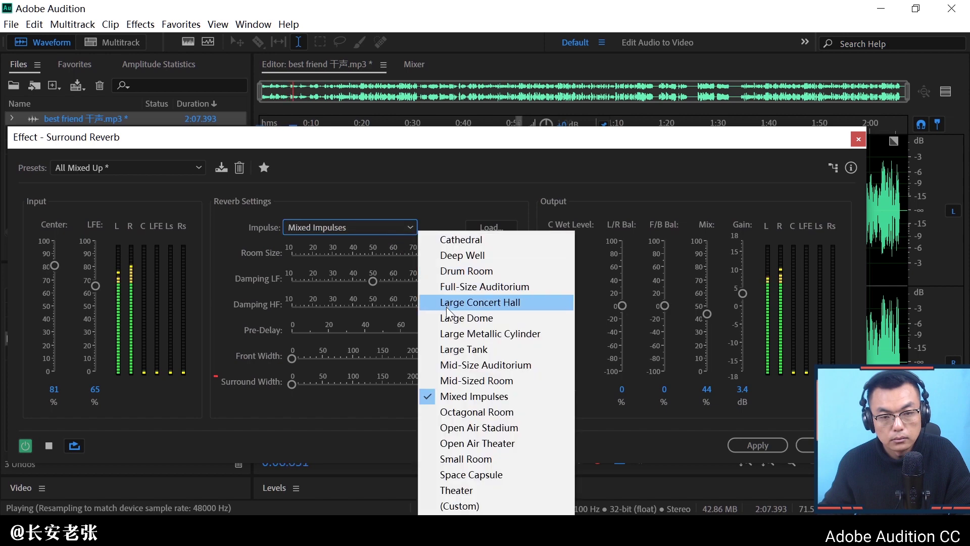
pyautogui.click(450, 353)
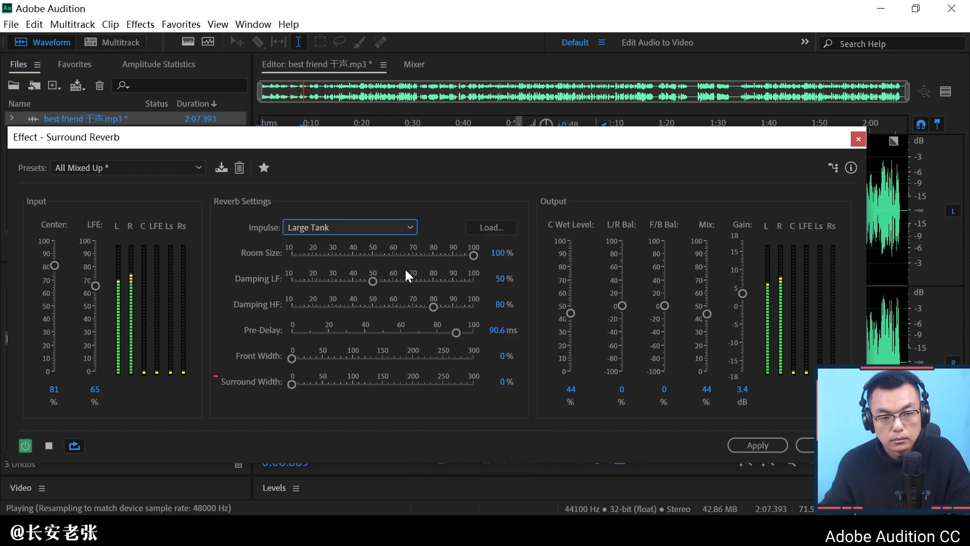
pyautogui.click(398, 229)
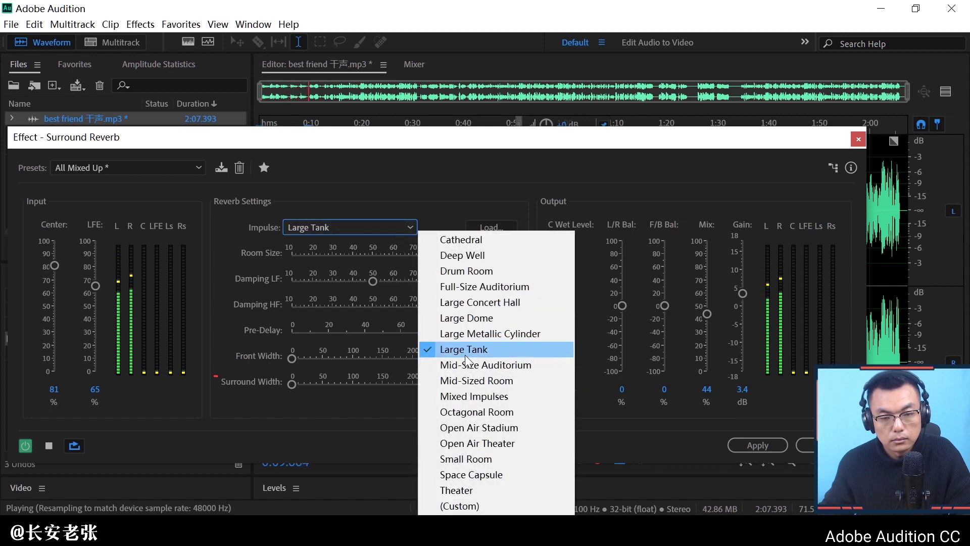
pyautogui.click(473, 428)
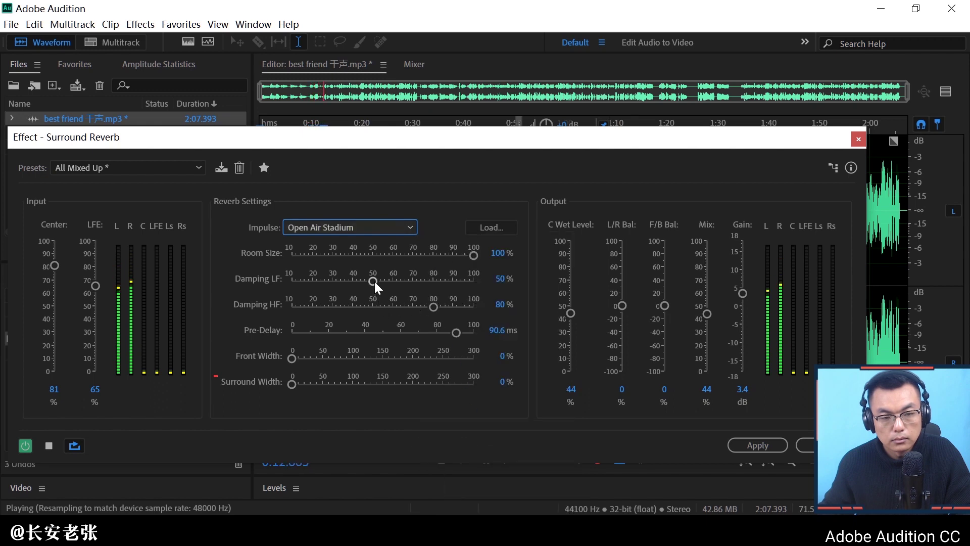
# Widen the surround field by setting Front Width to 281% and Surround Width to 278% during playback.
pyautogui.click(293, 358)
pyautogui.moveTo(293, 359); pyautogui.dragTo(461, 371)
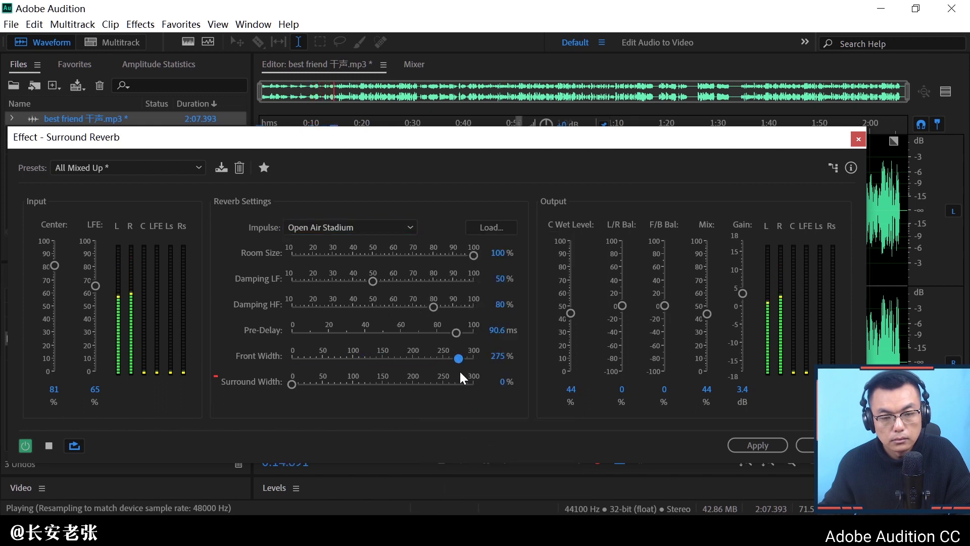
pyautogui.moveTo(292, 384); pyautogui.dragTo(459, 385)
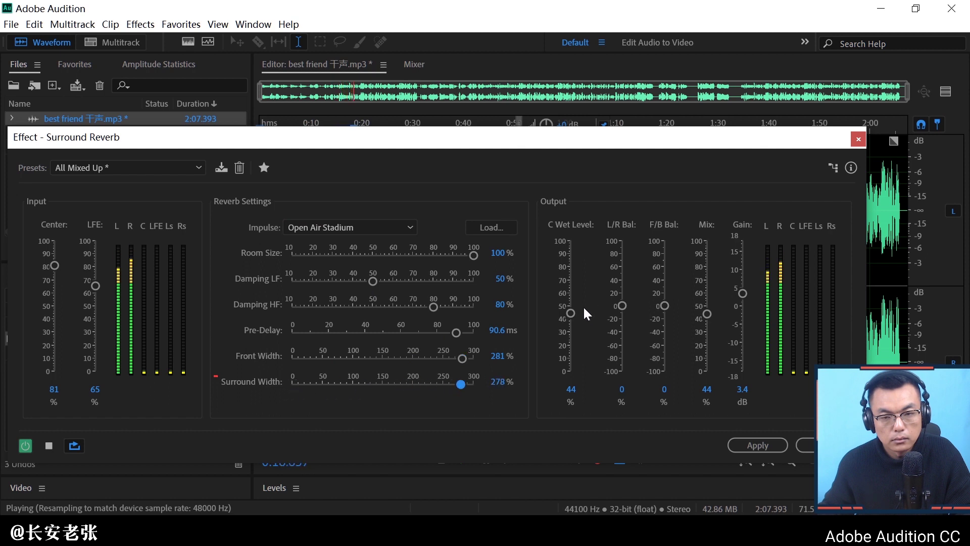
# Set the output L/R balance to 73%, Mix to 35% and Gain to 7.6 dB, and stop the preview.
pyautogui.moveTo(621, 306); pyautogui.dragTo(640, 255)
pyautogui.moveTo(708, 312)
pyautogui.mouseDown()
pyautogui.moveTo(719, 257)
pyautogui.moveTo(703, 334)
pyautogui.moveTo(705, 325)
pyautogui.mouseUp()
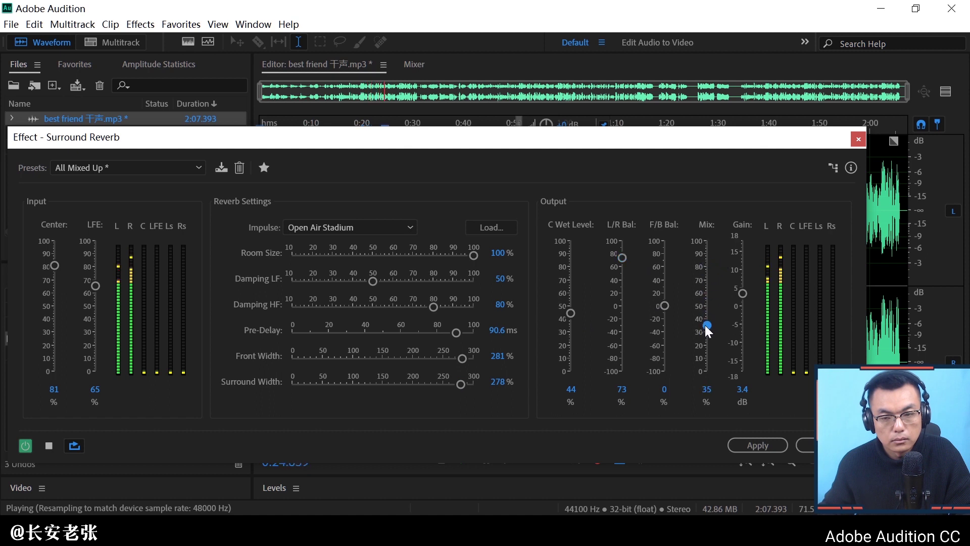
pyautogui.moveTo(741, 293)
pyautogui.mouseDown()
pyautogui.moveTo(753, 256)
pyautogui.moveTo(742, 274)
pyautogui.mouseUp()
pyautogui.moveTo(292, 141); pyautogui.dragTo(338, 116)
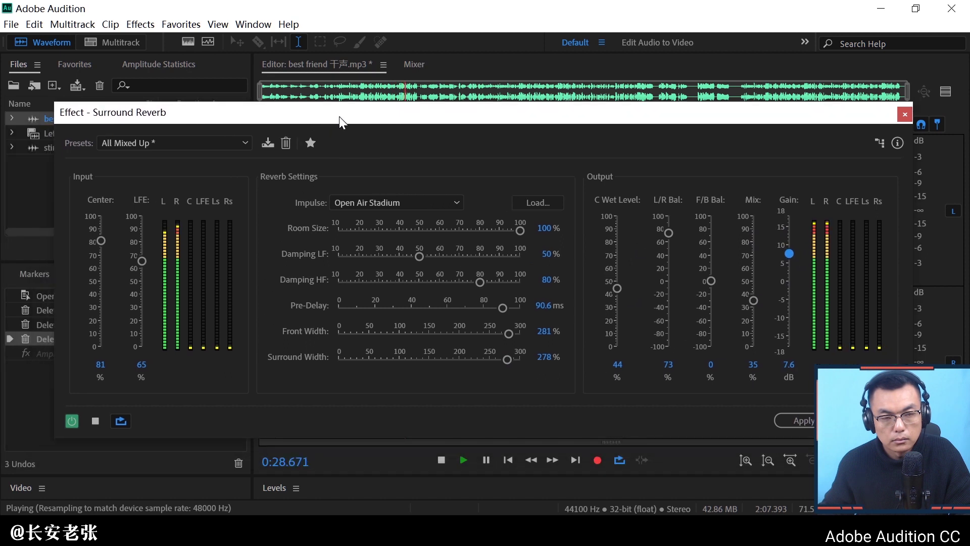
pyautogui.click(101, 422)
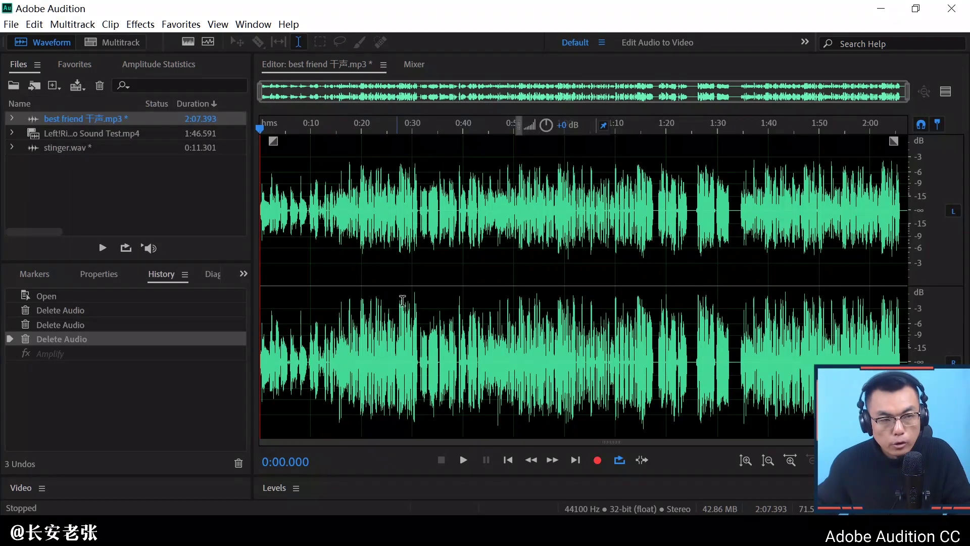
# Load the Football Referee preset in the Full Reverb effect and view its Coloration settings.
pyautogui.click(143, 24)
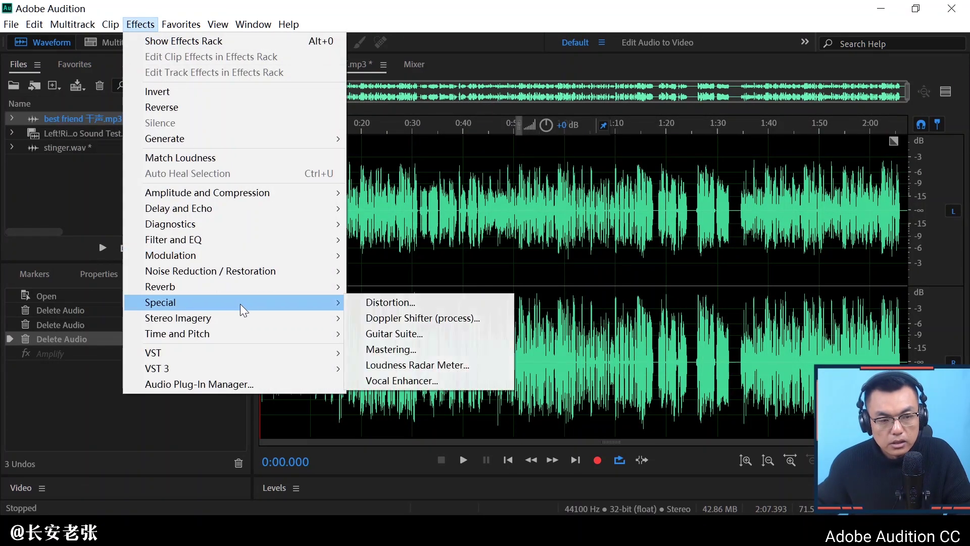
pyautogui.moveTo(280, 291)
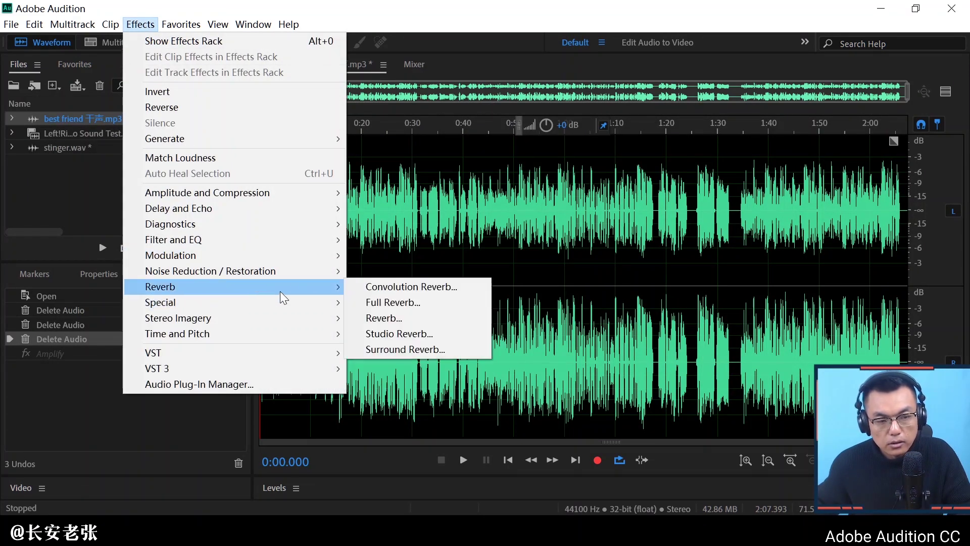
pyautogui.click(430, 302)
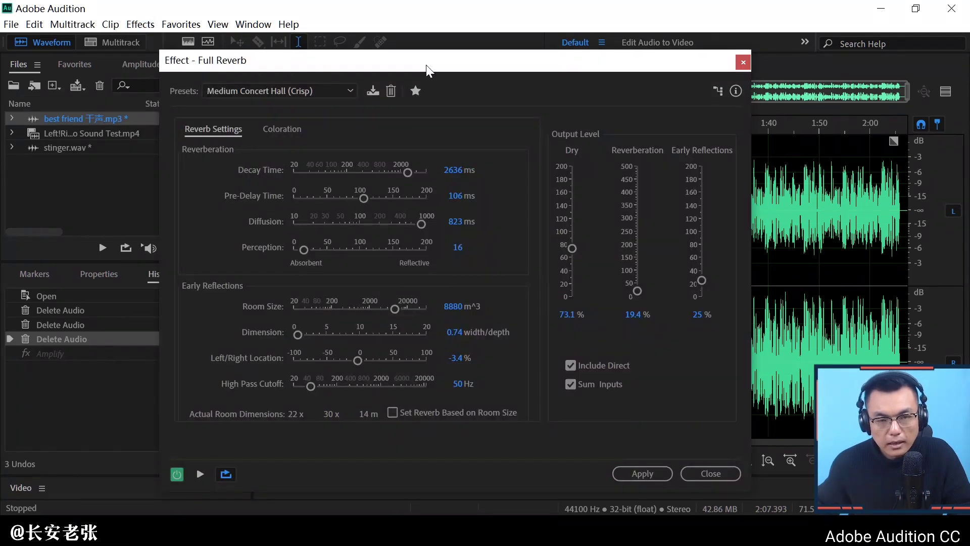
pyautogui.moveTo(425, 65); pyautogui.dragTo(462, 65)
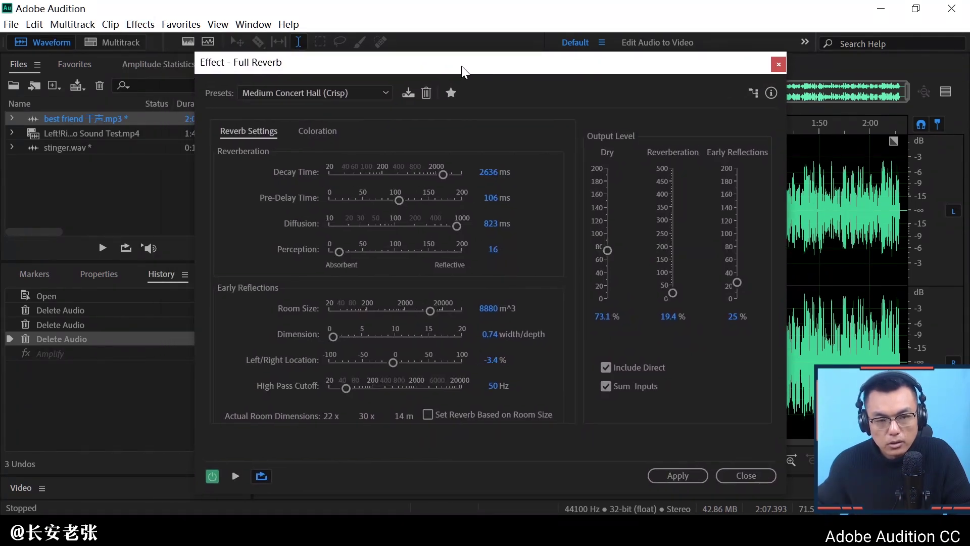
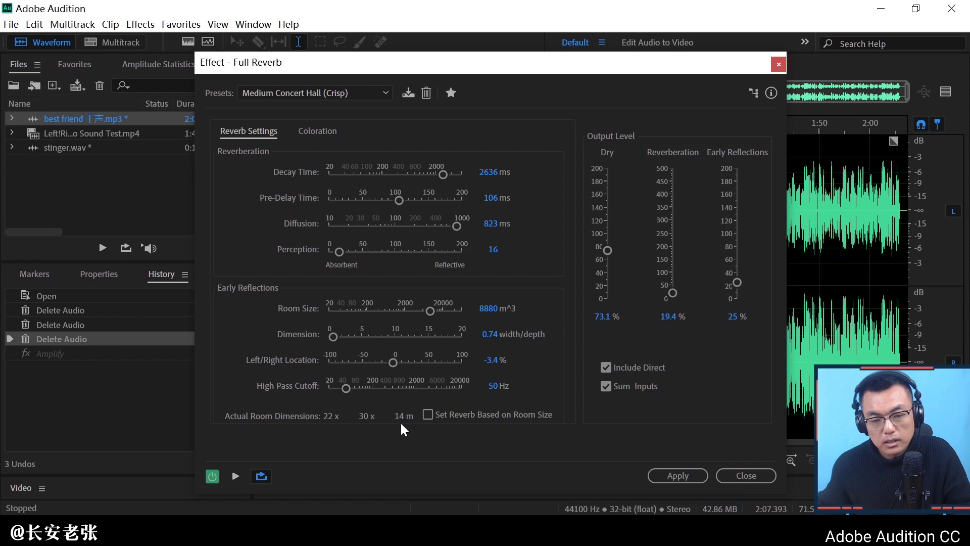
pyautogui.click(345, 92)
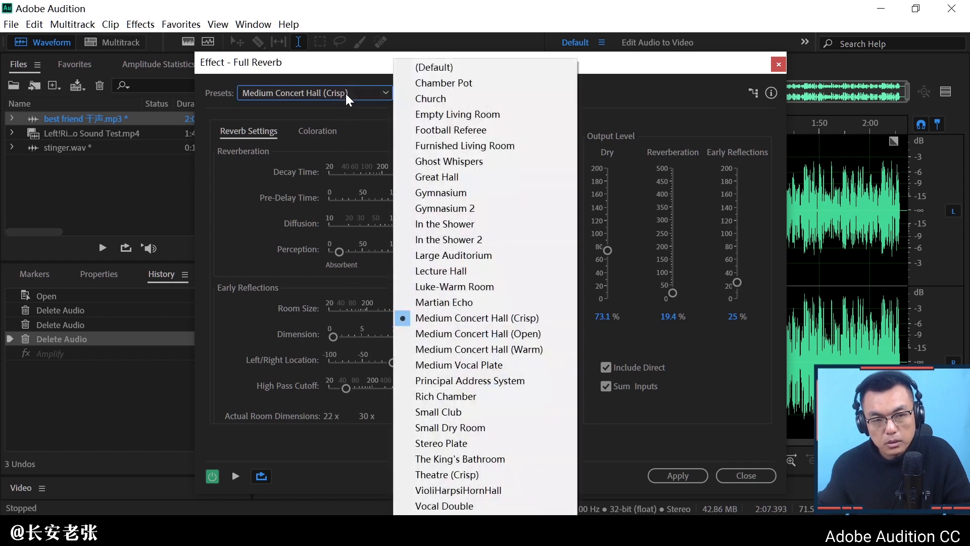
pyautogui.click(436, 132)
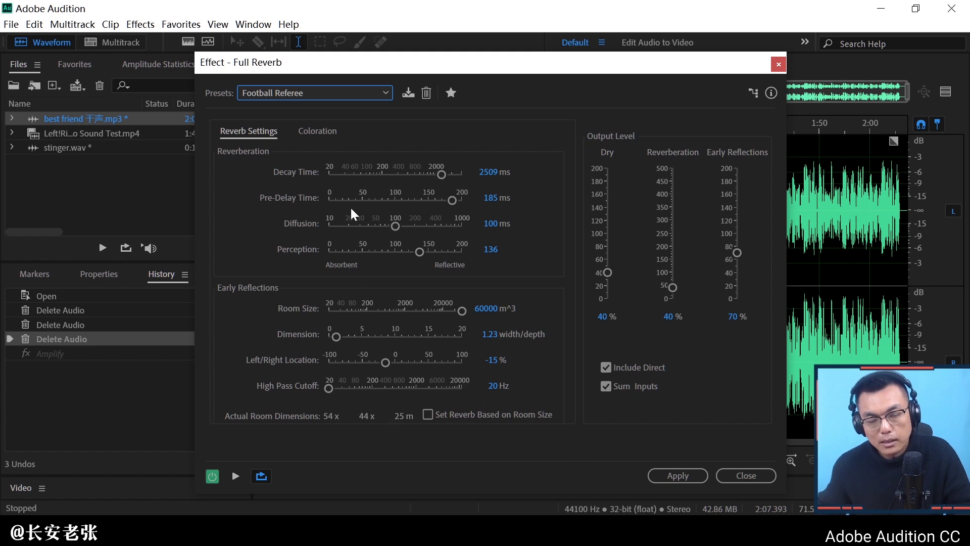
pyautogui.click(326, 136)
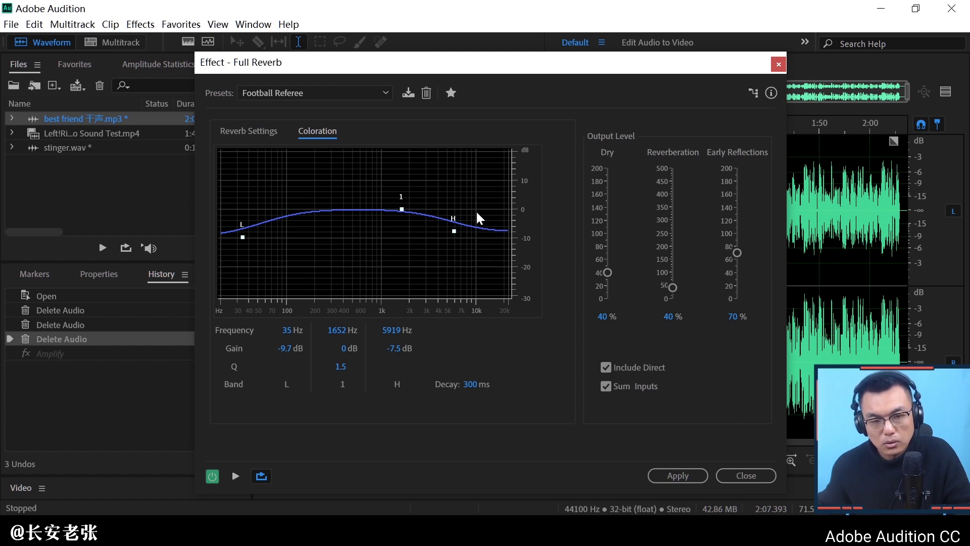
pyautogui.click(256, 133)
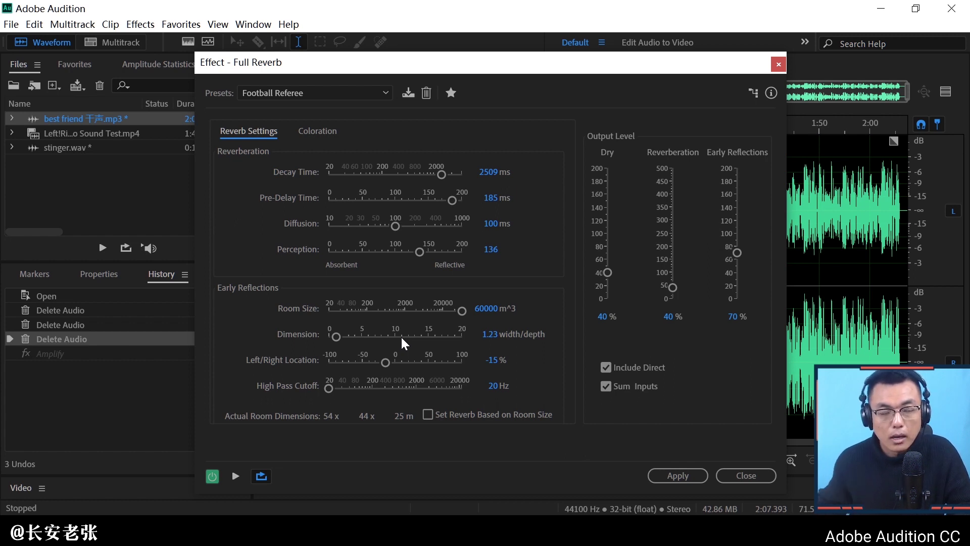
# Replace Full Reverb with the basic Reverb effect and look through its available presets.
pyautogui.click(140, 24)
pyautogui.moveTo(211, 287)
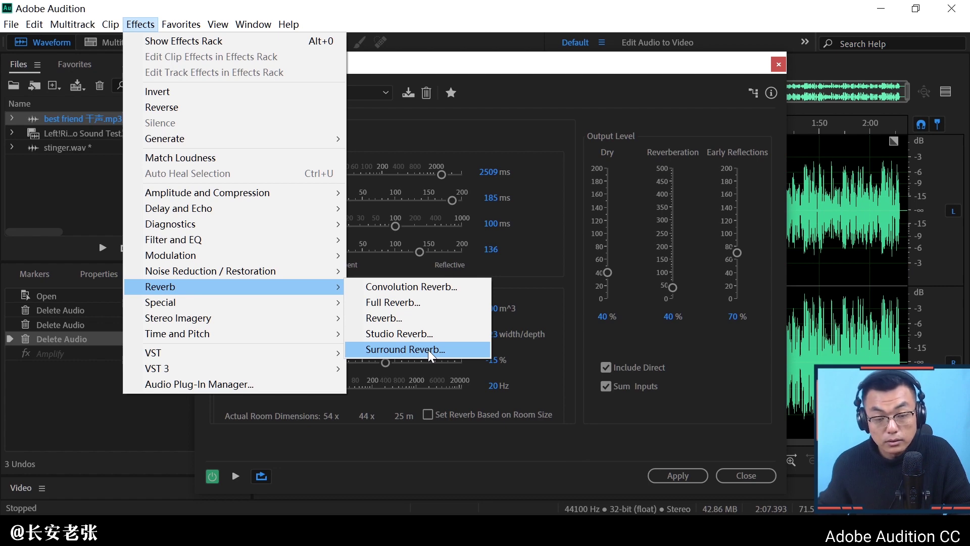
pyautogui.click(424, 319)
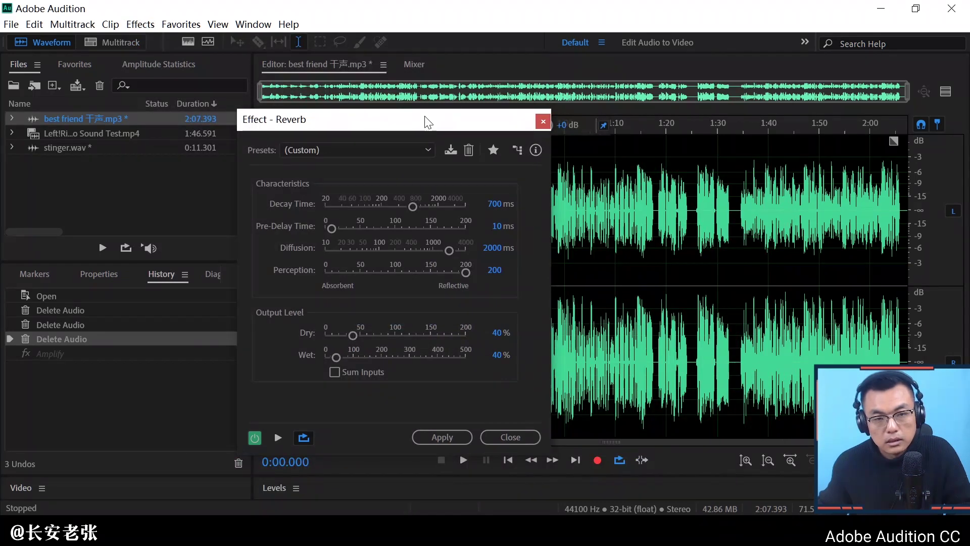
pyautogui.moveTo(424, 120); pyautogui.dragTo(451, 134)
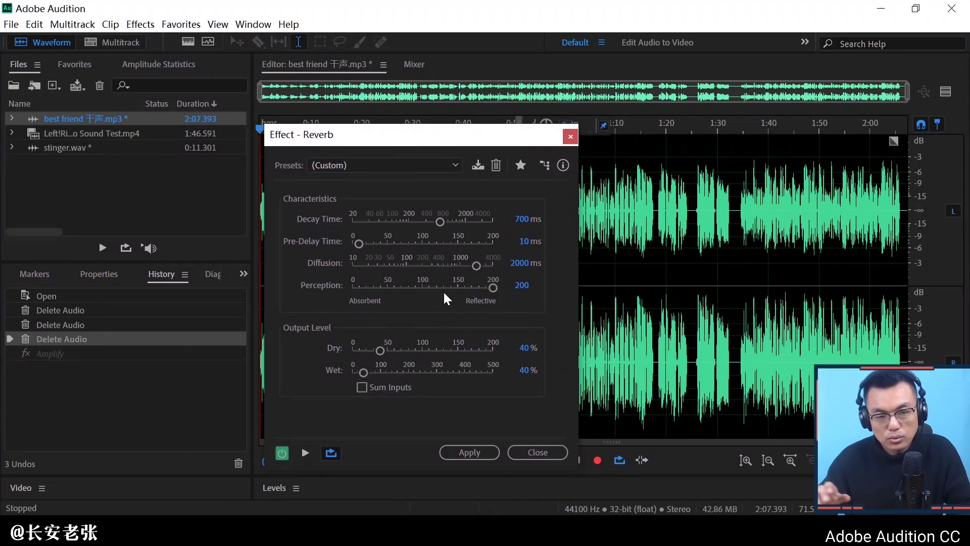
pyautogui.click(454, 167)
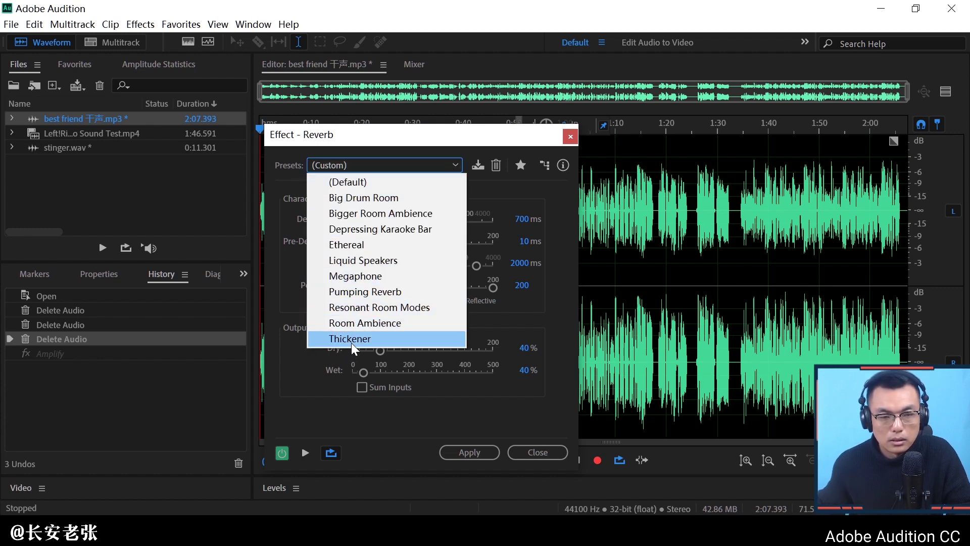
pyautogui.click(454, 167)
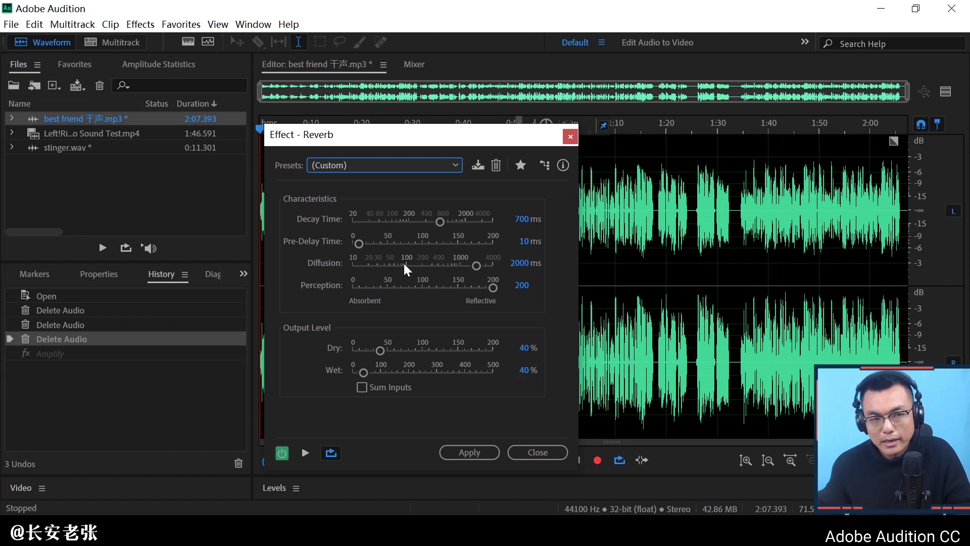
# Review the list of available reverb effects and close the Reverb effect without applying it.
pyautogui.click(146, 25)
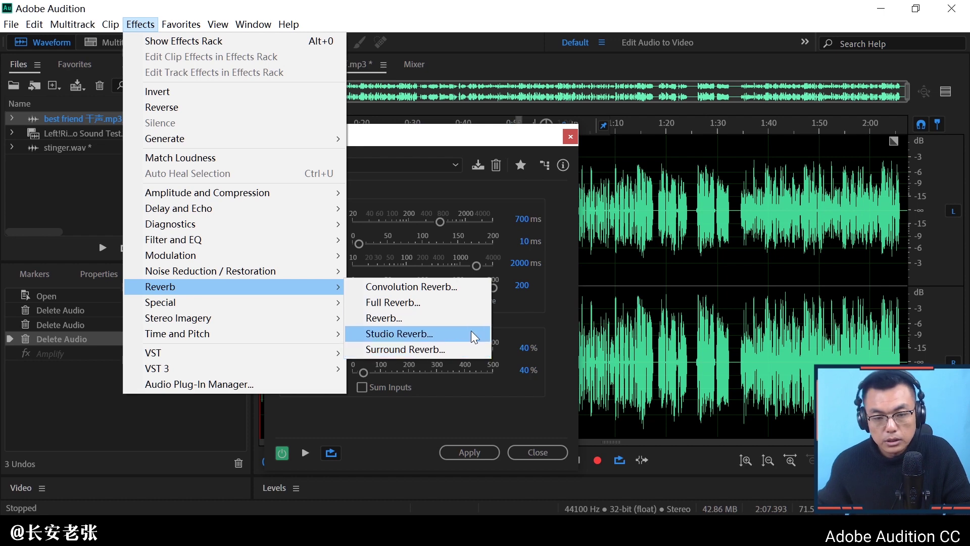
pyautogui.click(498, 142)
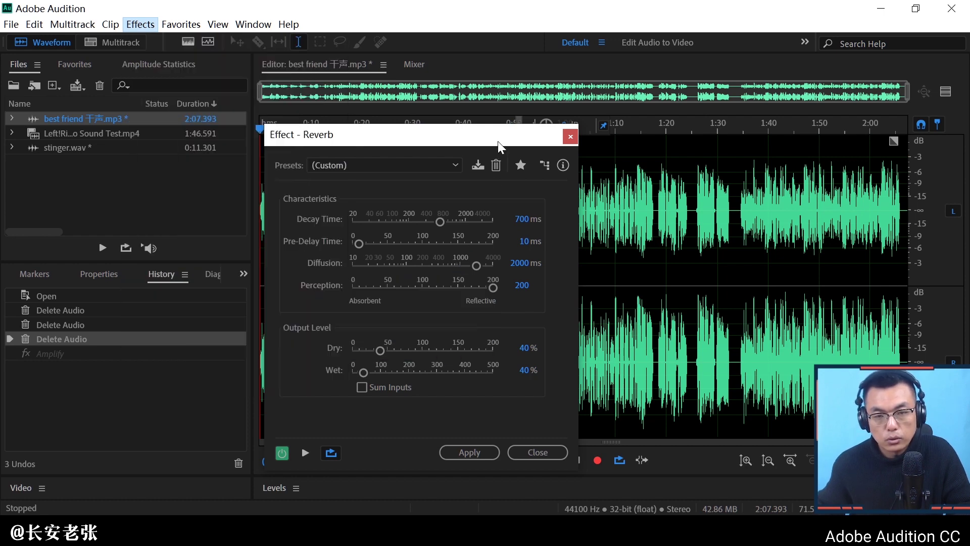
pyautogui.click(567, 138)
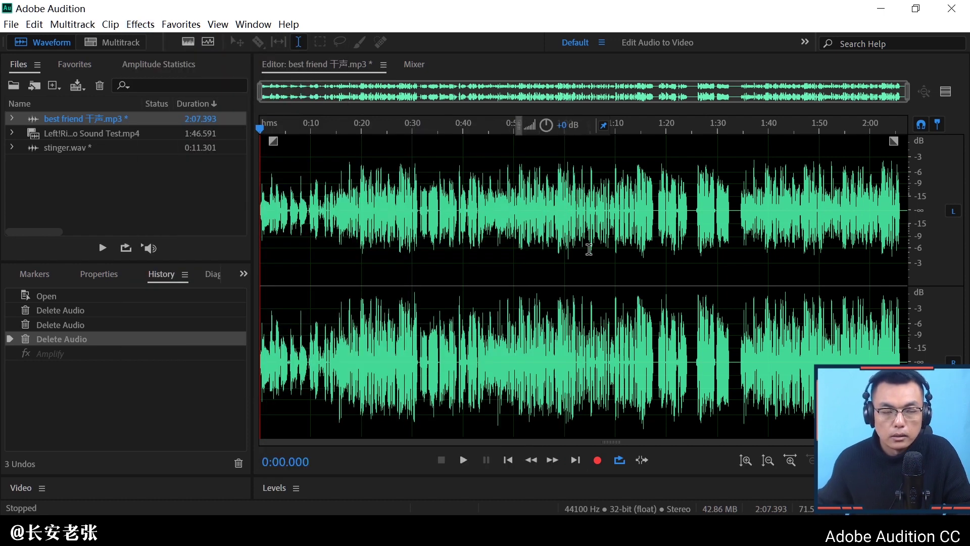